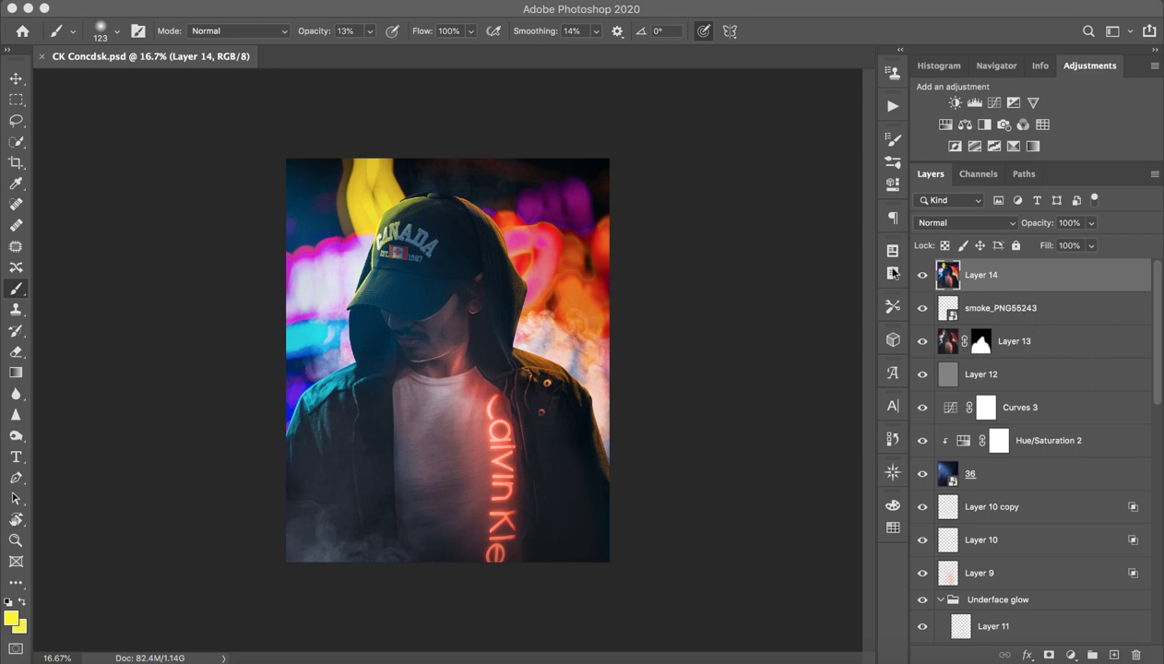
# - Hide Layers 14 through 12, then Layers 4, 5, 3, 2 and Curves 1, down to the background
pyautogui.moveTo(922, 274)
pyautogui.mouseDown()
pyautogui.moveTo(938, 405)
pyautogui.moveTo(922, 576)
pyautogui.mouseUp()
pyautogui.scroll(-5, 923, 508)
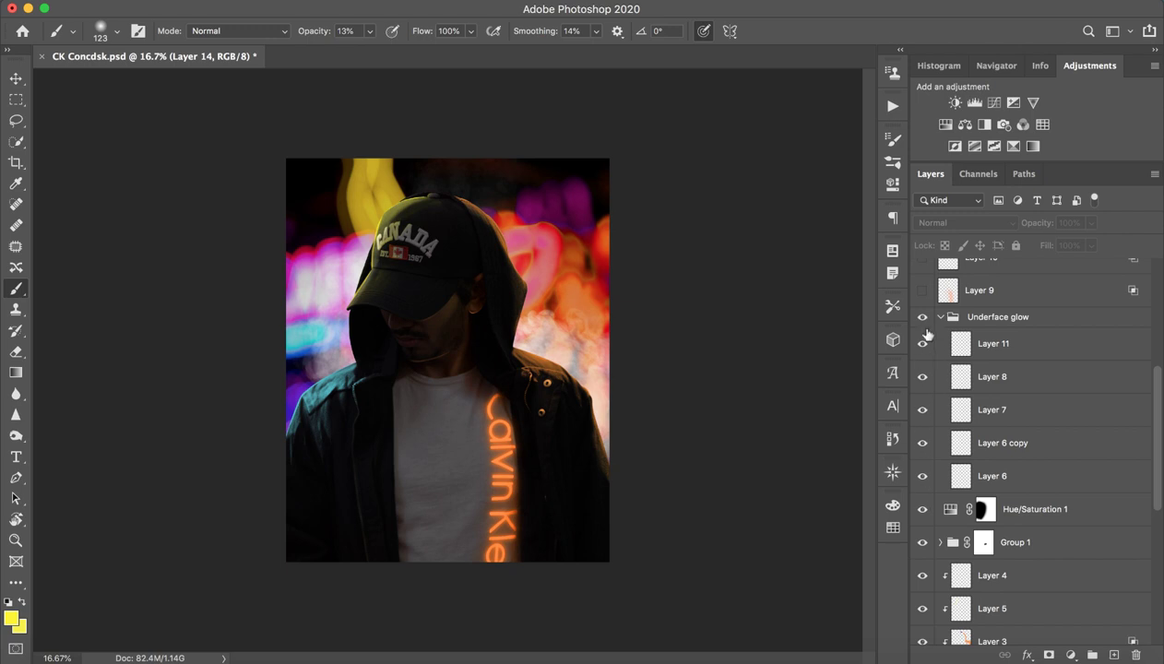
pyautogui.moveTo(923, 343); pyautogui.dragTo(922, 476)
pyautogui.scroll(-5, 920, 501)
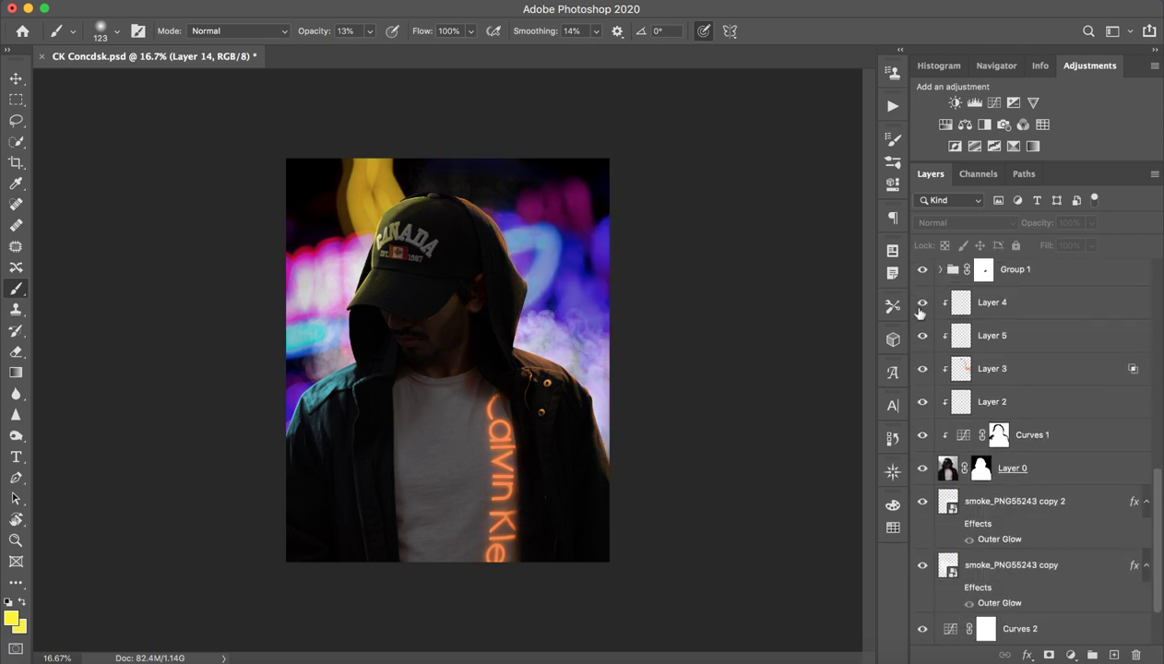
pyautogui.scroll(1, 908, 305)
pyautogui.moveTo(922, 287); pyautogui.dragTo(920, 583)
pyautogui.scroll(-1, 923, 527)
# - Show the blurred neon background layer again and rename it 'unsplash'
pyautogui.click(920, 583)
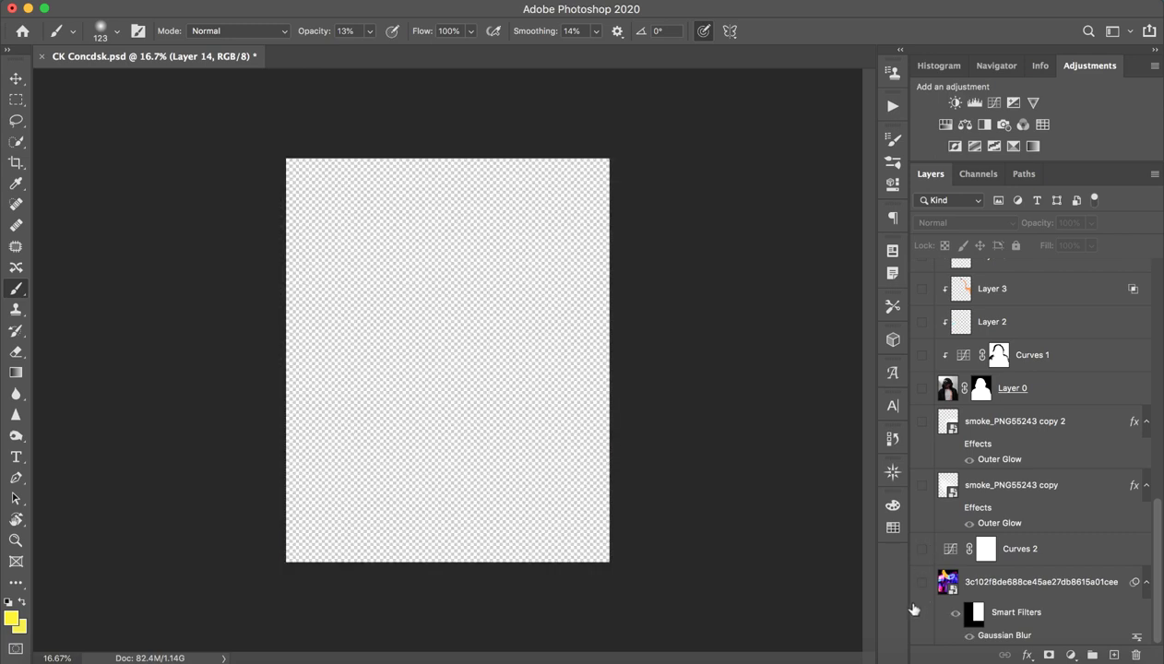
pyautogui.click(921, 581)
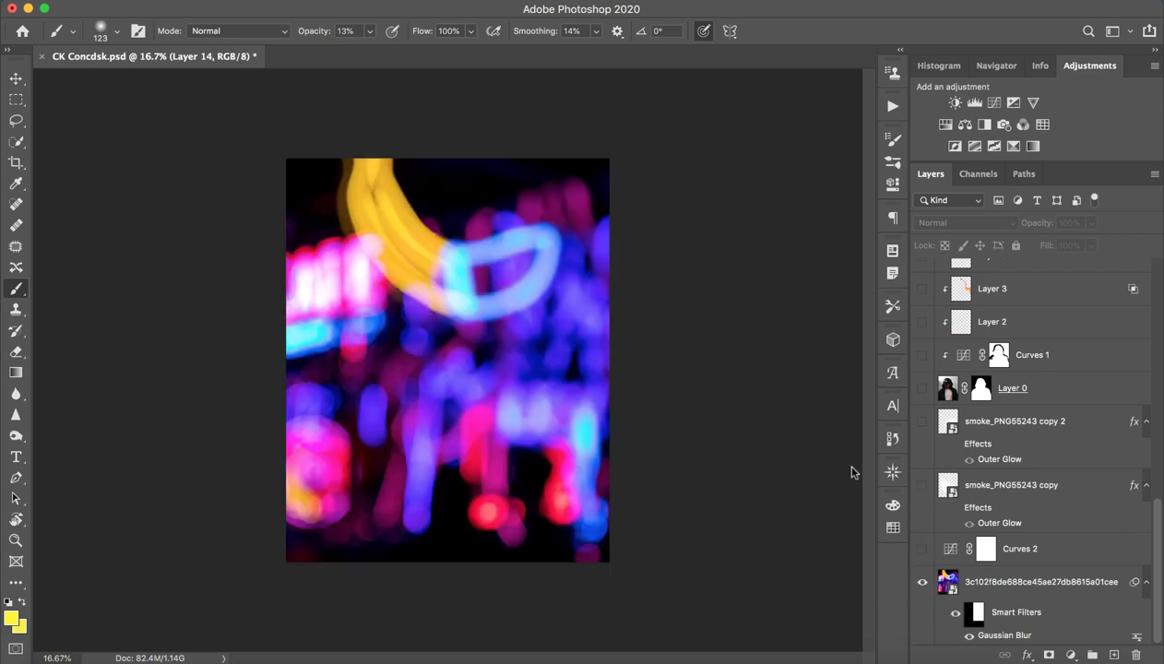
pyautogui.click(959, 626)
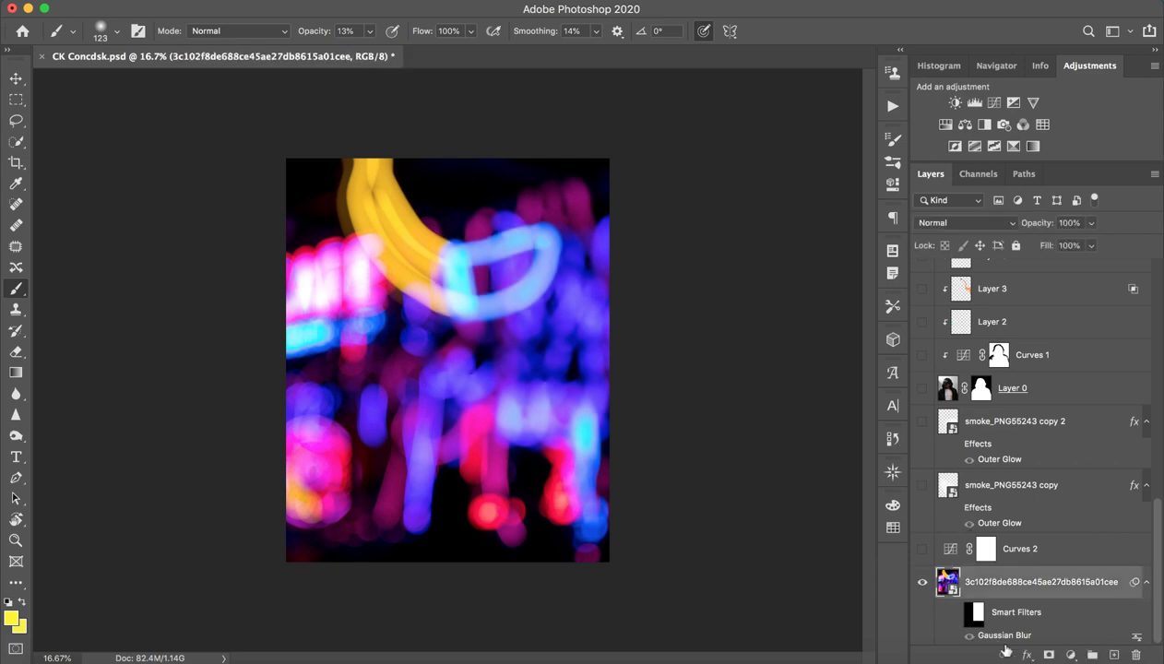
pyautogui.doubleClick(940, 612)
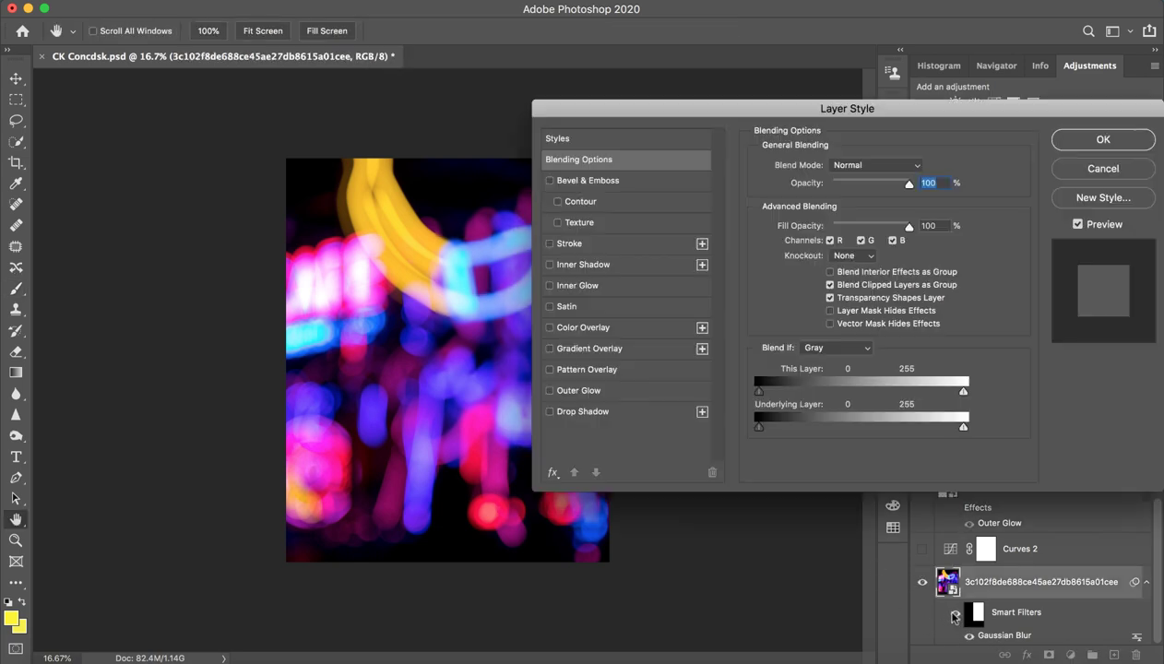
pyautogui.click(1069, 168)
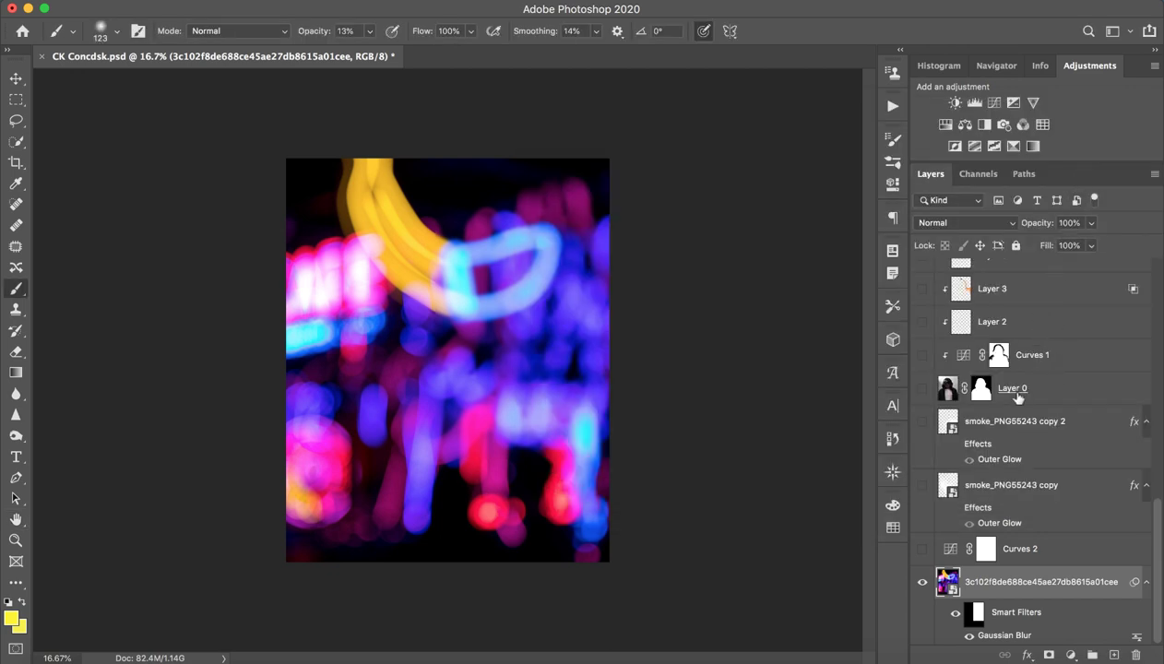
pyautogui.doubleClick(1043, 582)
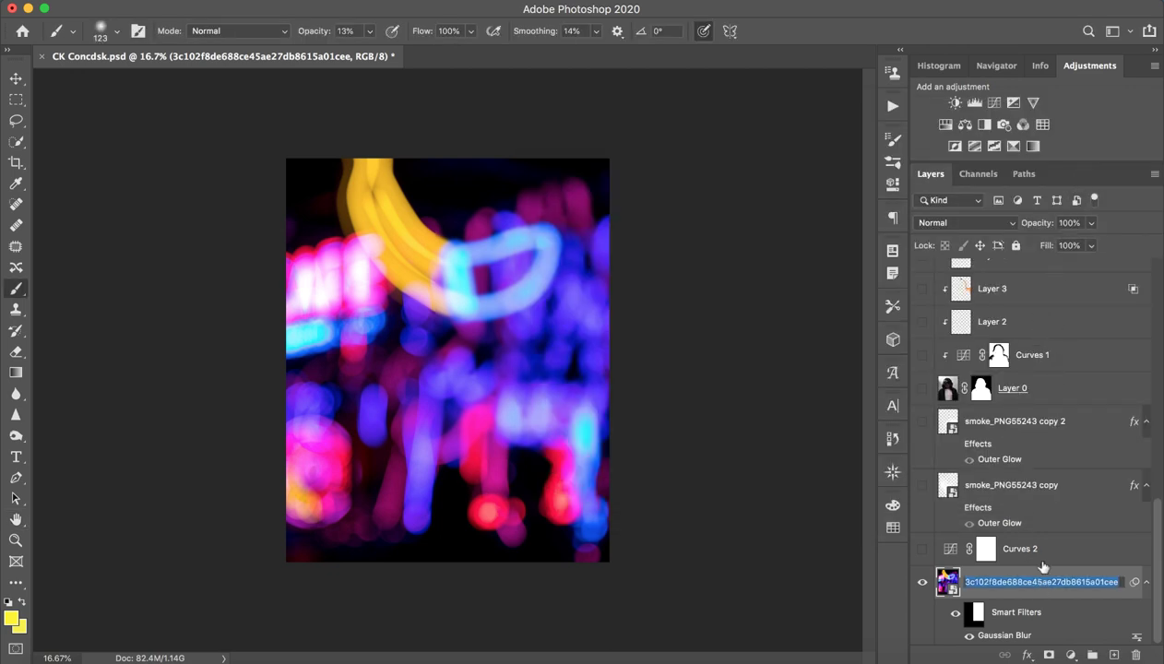
pyautogui.write('dunsplash')
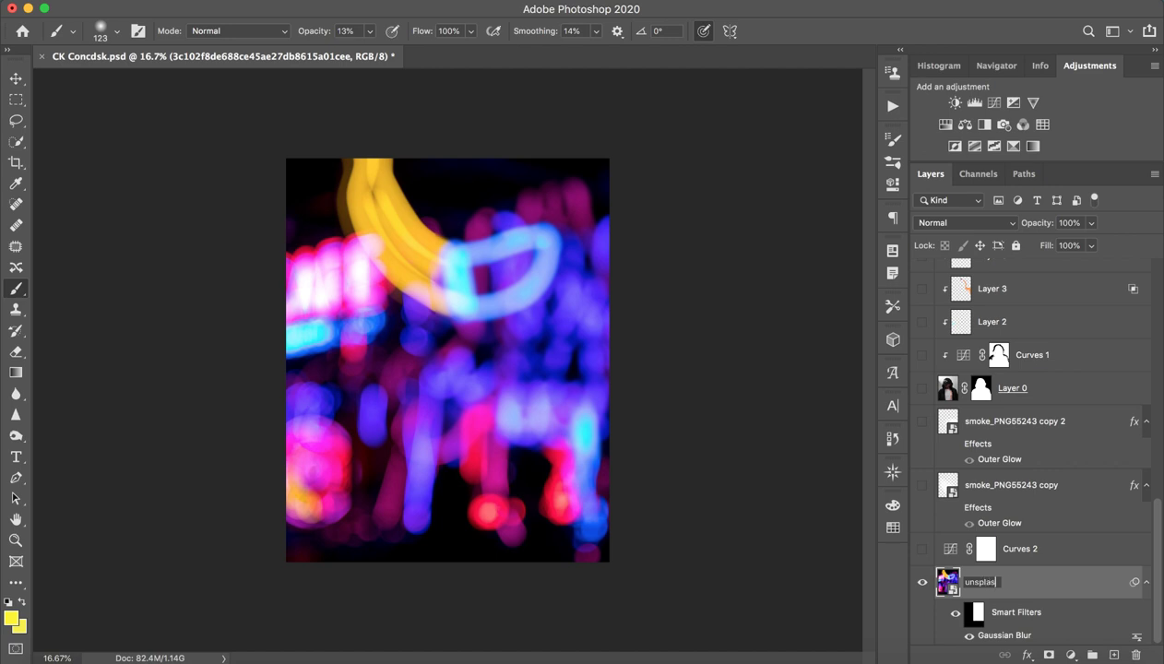
pyautogui.press('Return')
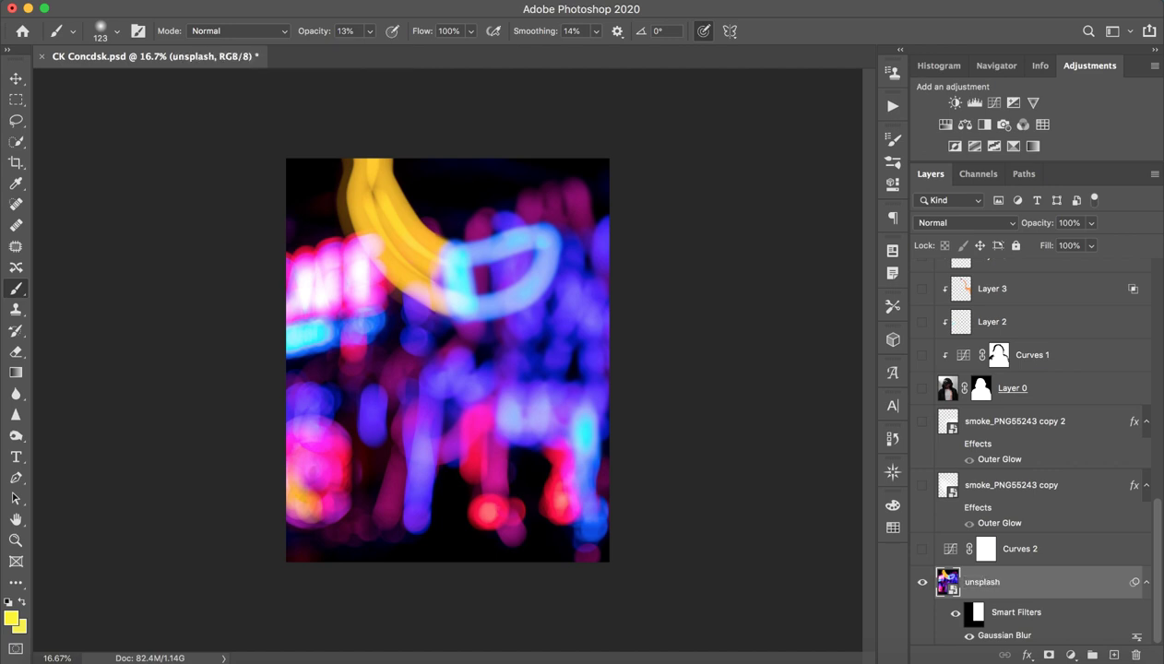
# - Show the Curves 2 darkening, review its curve, and show the smoke_PNG55243 copy layer
pyautogui.click(985, 549)
pyautogui.click(922, 549)
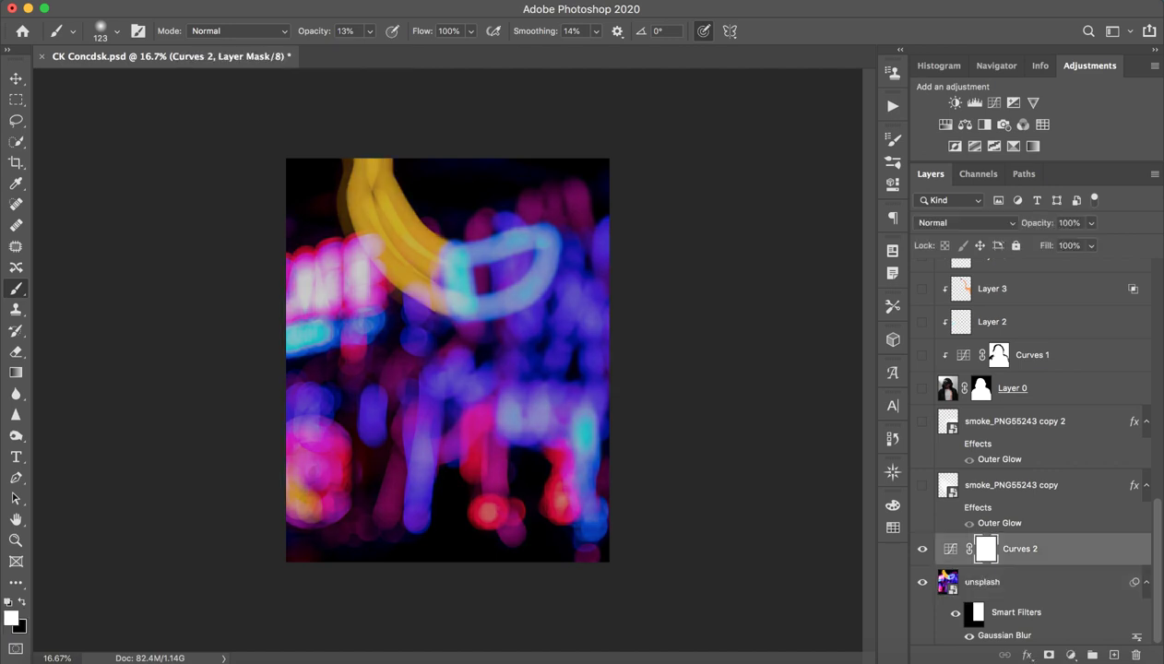
pyautogui.doubleClick(950, 549)
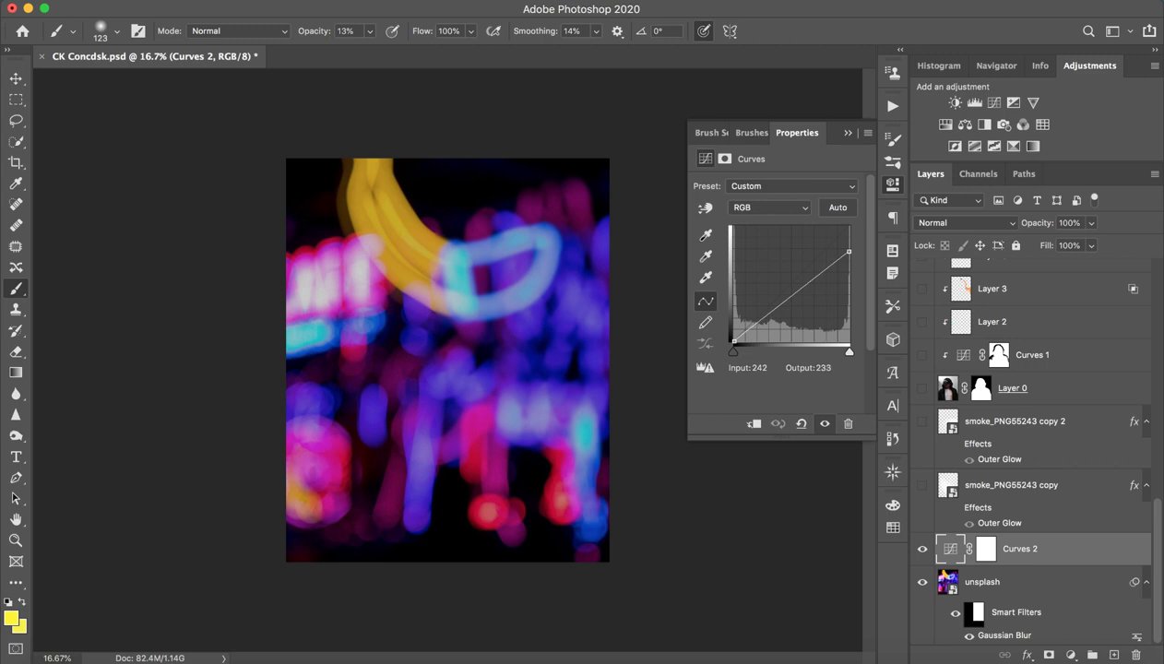
pyautogui.click(837, 133)
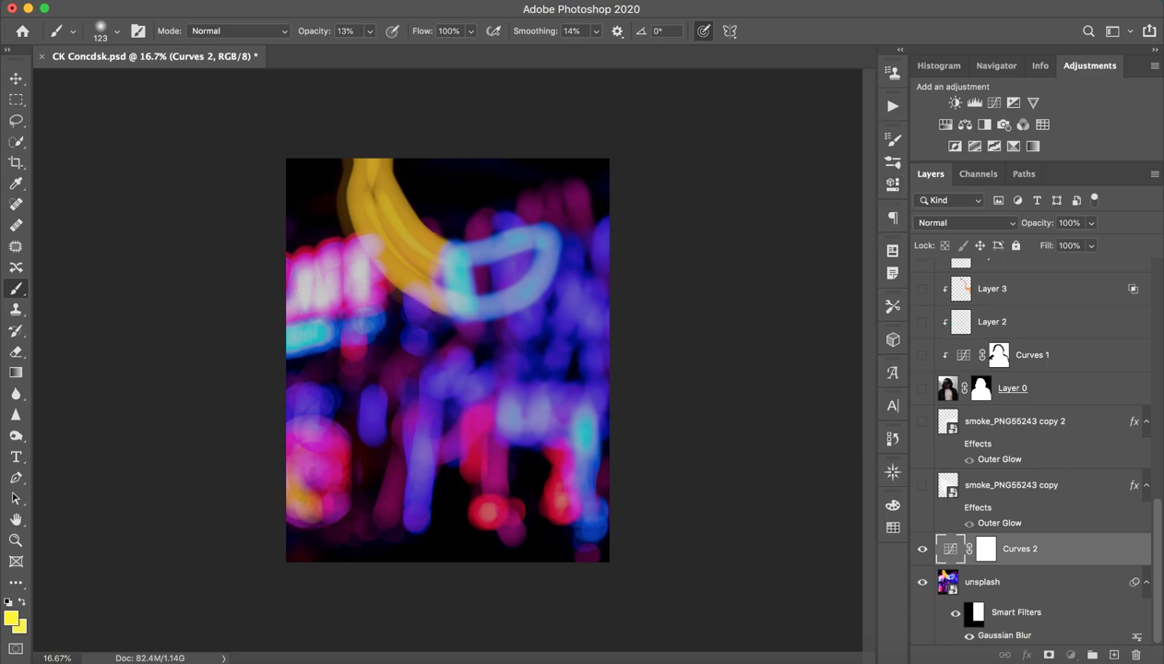
pyautogui.click(1014, 485)
pyautogui.click(922, 485)
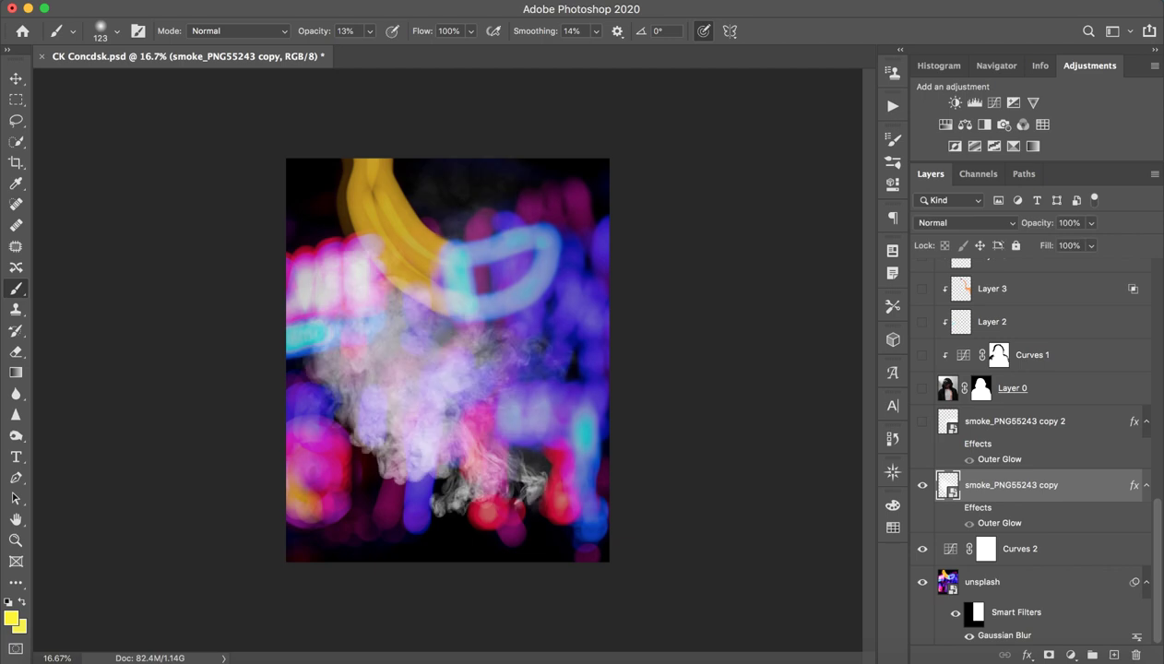
# - Show smoke_PNG55243 copy 2, comparing its Outer Glow and keeping Normal blend mode
pyautogui.click(922, 421)
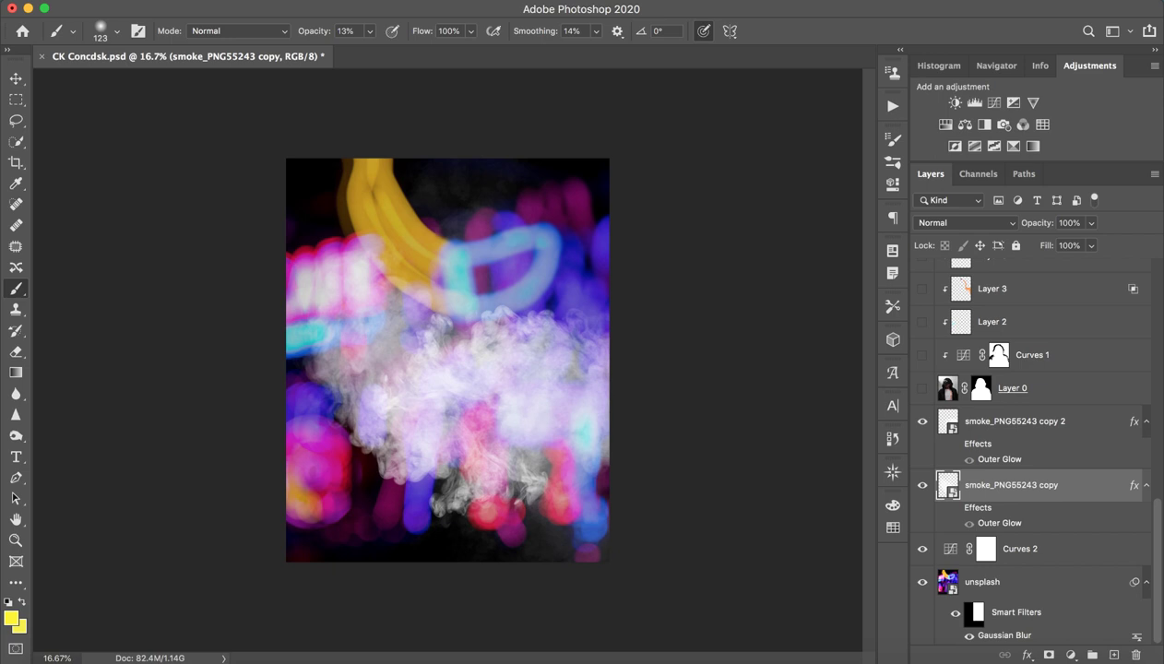
pyautogui.click(955, 507)
pyautogui.click(922, 421)
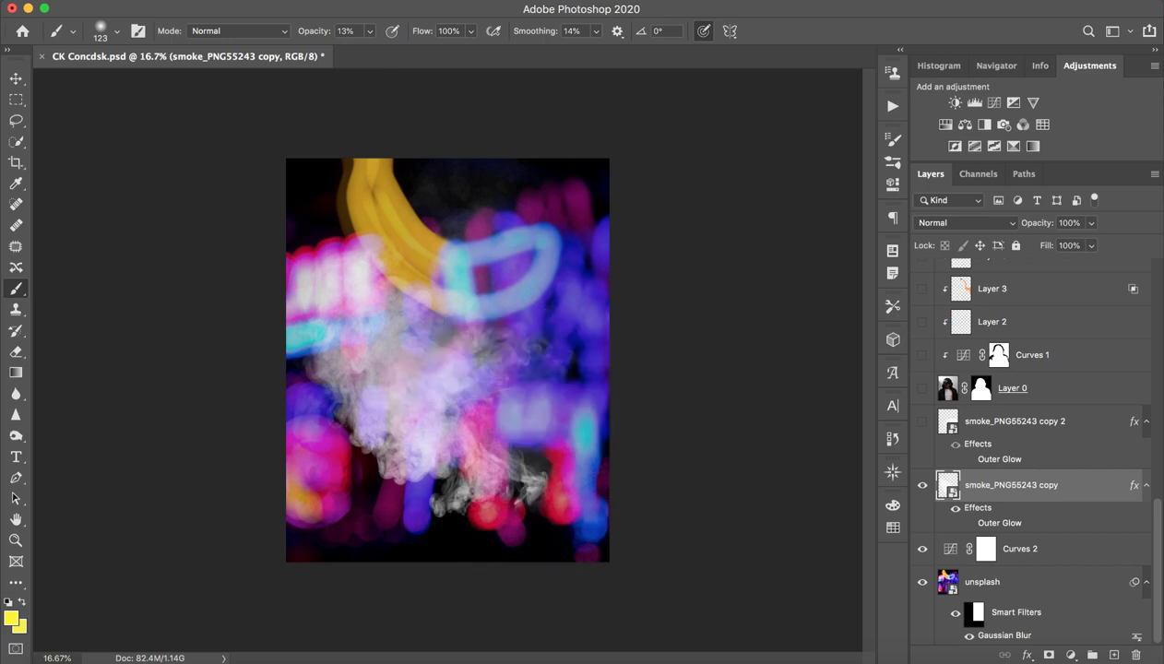
pyautogui.click(922, 420)
pyautogui.hotkey('shift', '+')
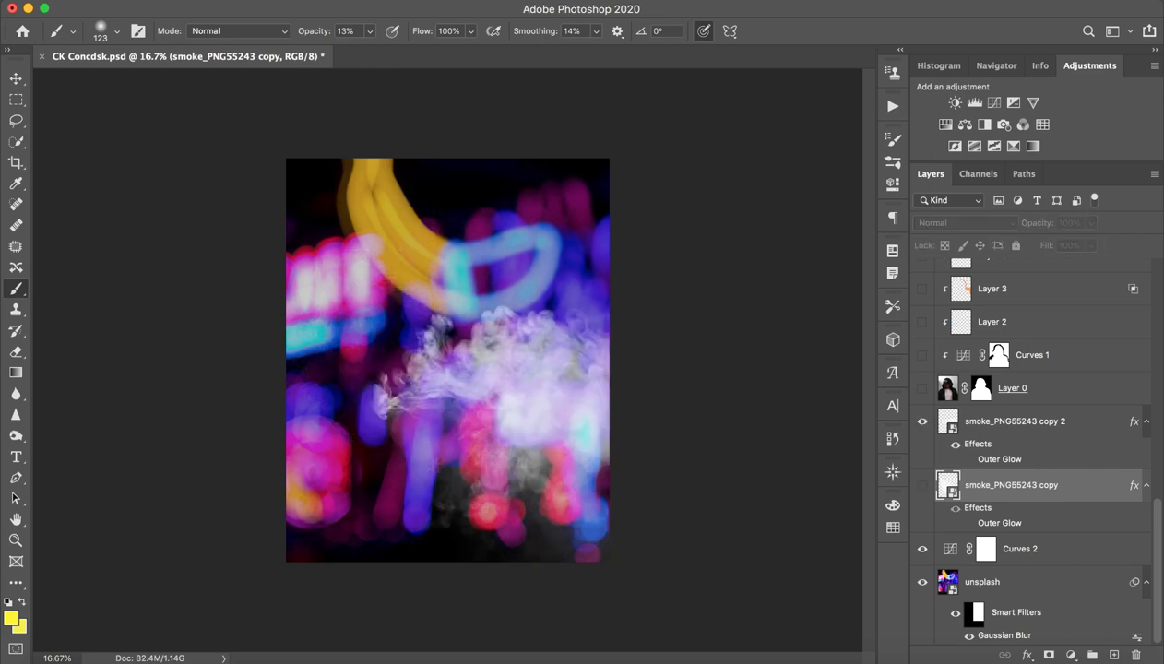
pyautogui.hotkey('shift', '-')
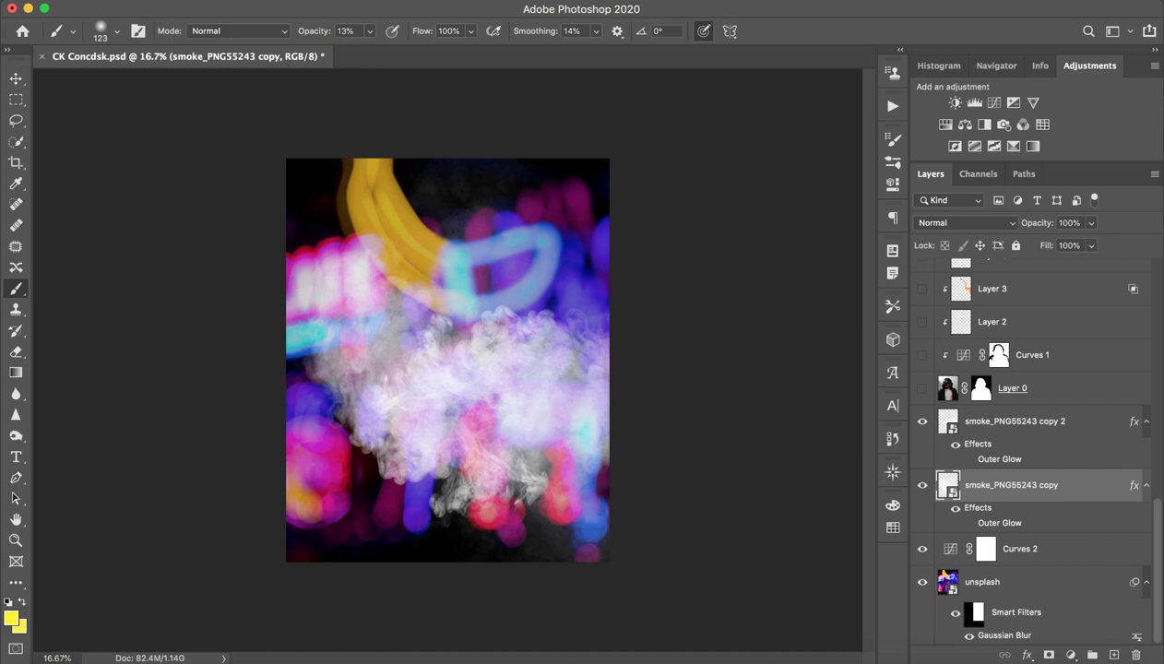
# - Select Layer 0 and make the hooded man visible
pyautogui.hotkey('alt', ']')
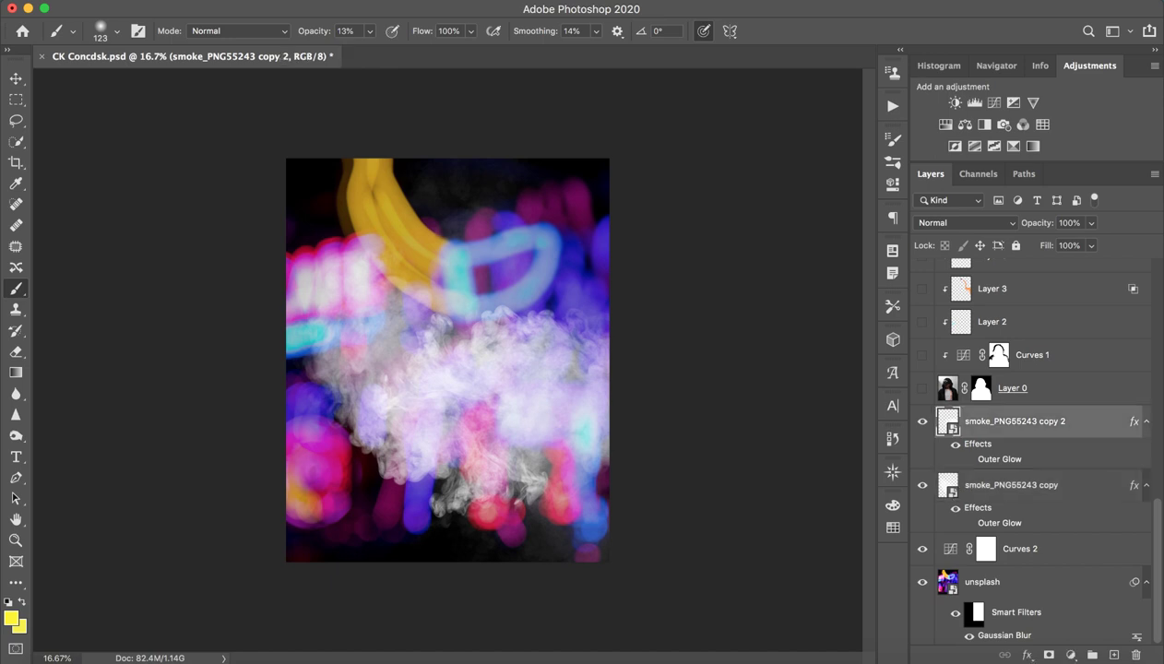
pyautogui.hotkey('alt', ']')
pyautogui.hotkey('ctrl', ',')
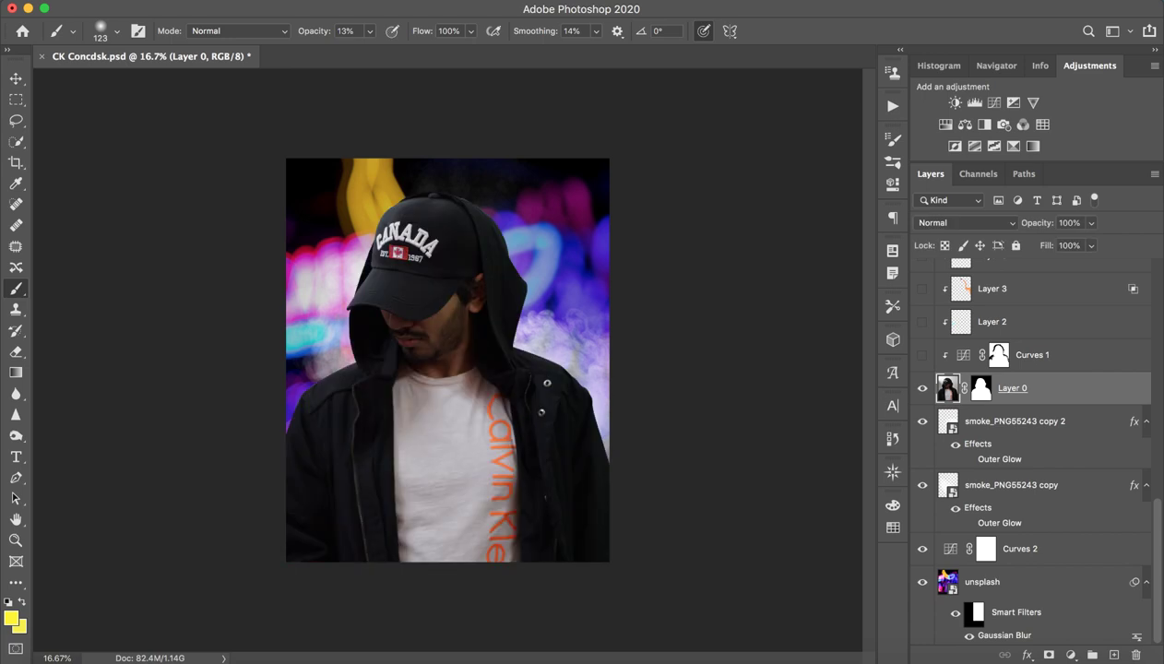
# - Compare Layer 0 with its mask off and on, zooming in on the jacket and back out
pyautogui.keyDown('shift'); pyautogui.click(980, 387); pyautogui.keyUp('shift')
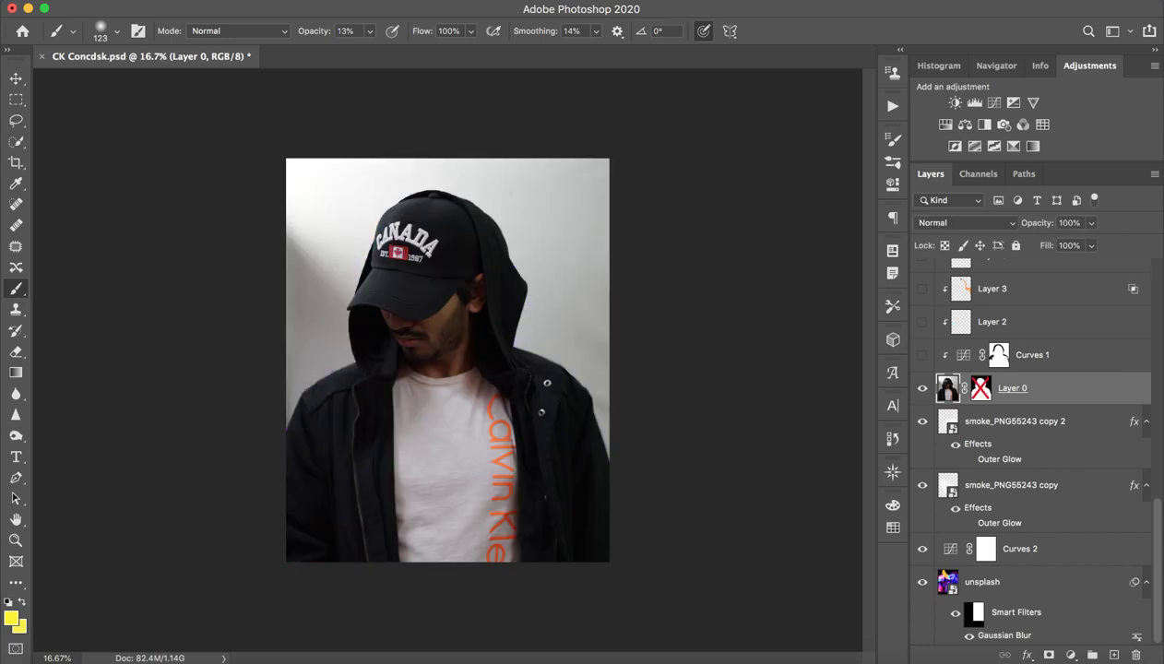
pyautogui.keyDown('shift'); pyautogui.click(980, 387); pyautogui.keyUp('shift')
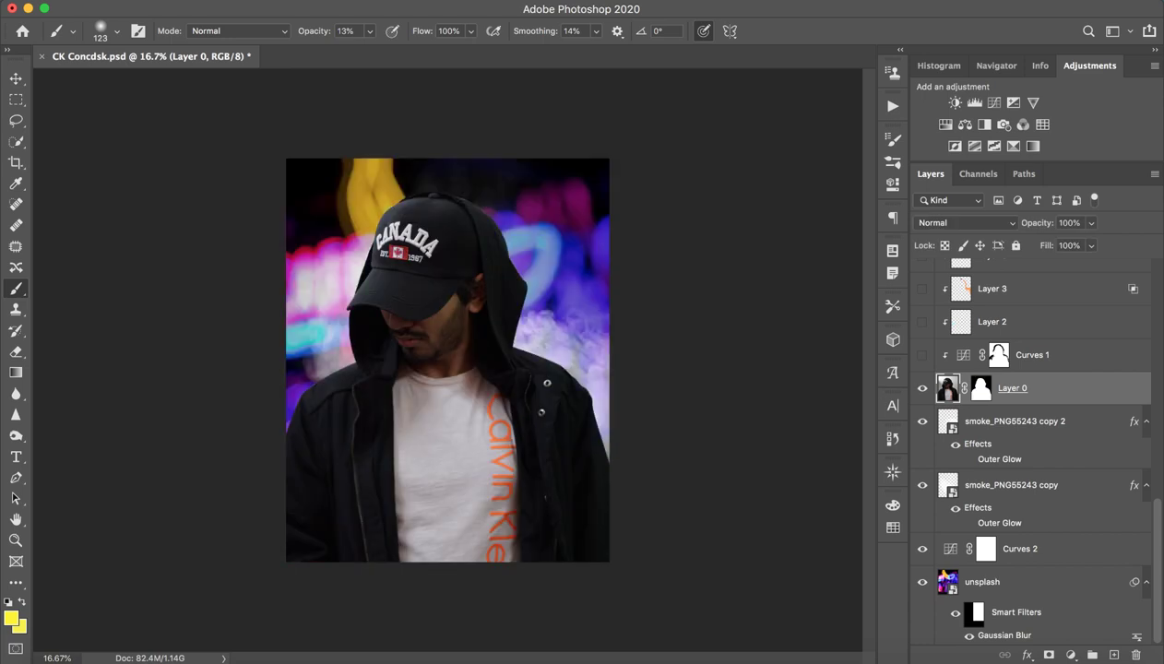
pyautogui.press('z')
pyautogui.moveTo(445, 418); pyautogui.dragTo(517, 419)
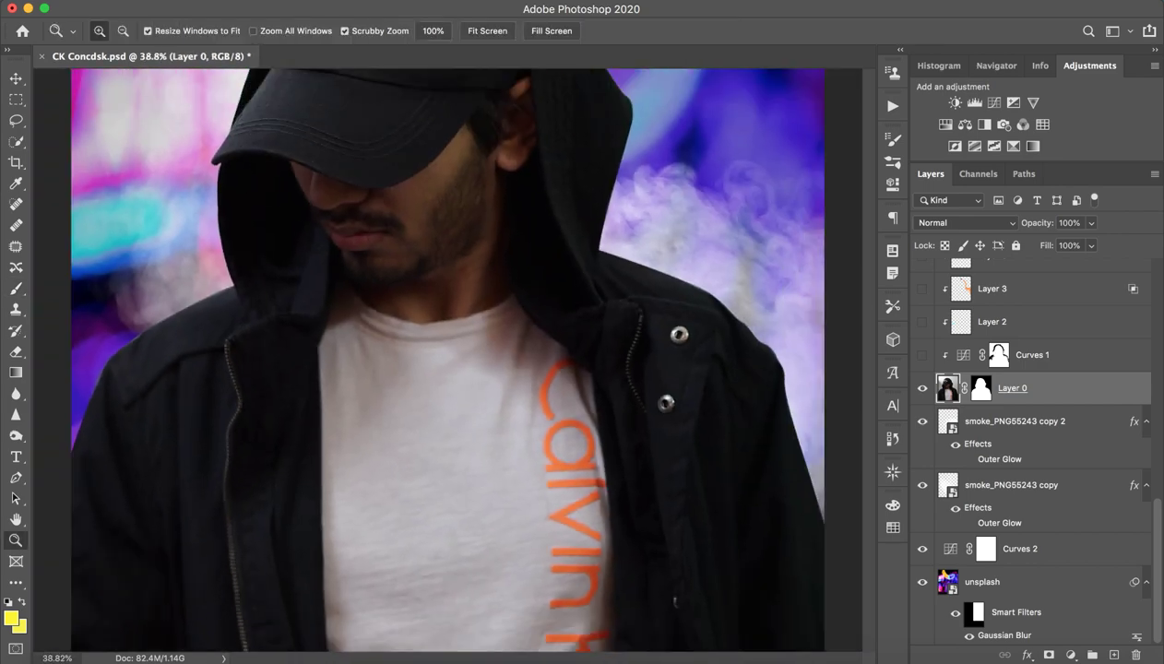
pyautogui.moveTo(446, 418); pyautogui.dragTo(368, 418)
# - Select the Curves 1 adjustment above Layer 0 and make its darkening visible
pyautogui.press('b')
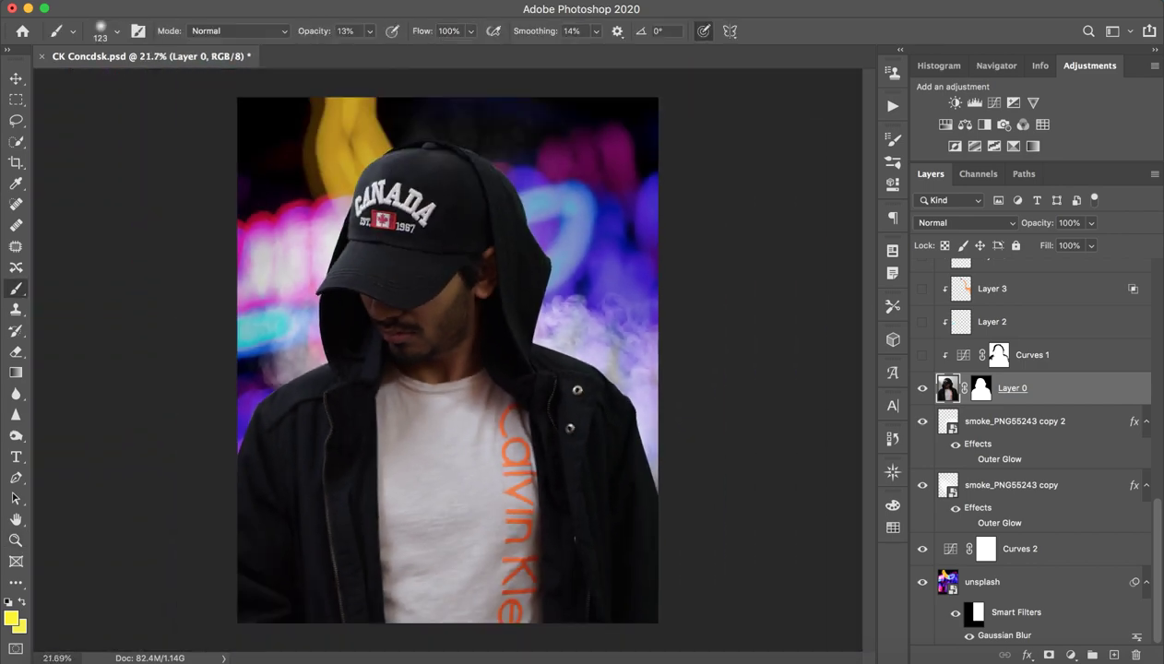
pyautogui.press('p')
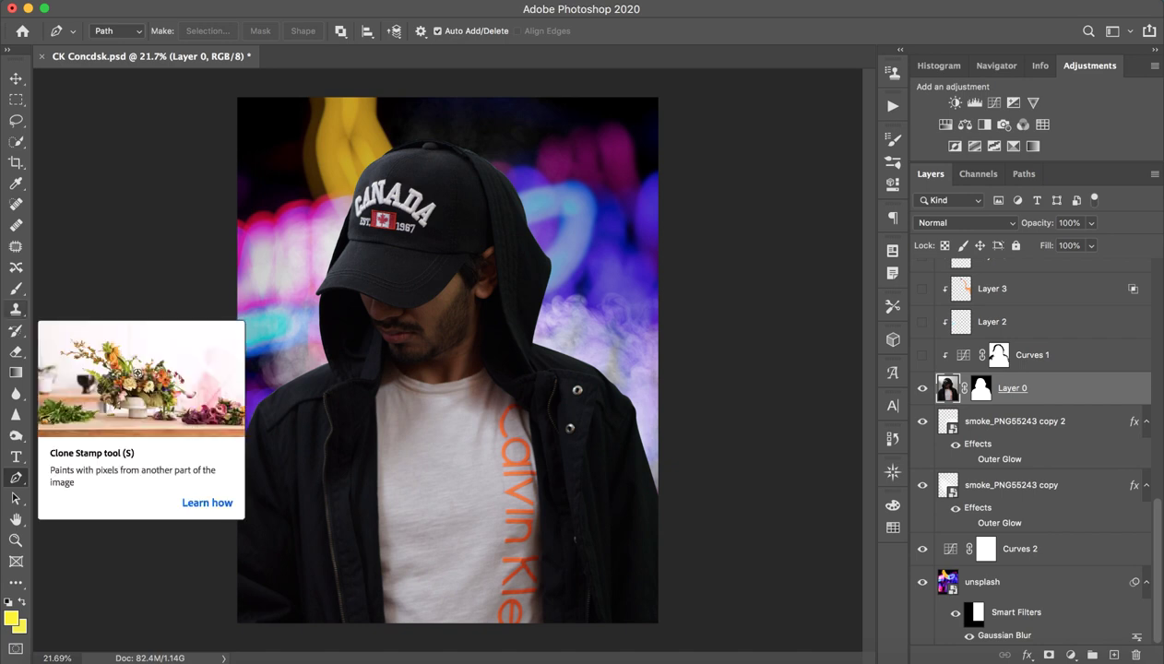
pyautogui.click(16, 289)
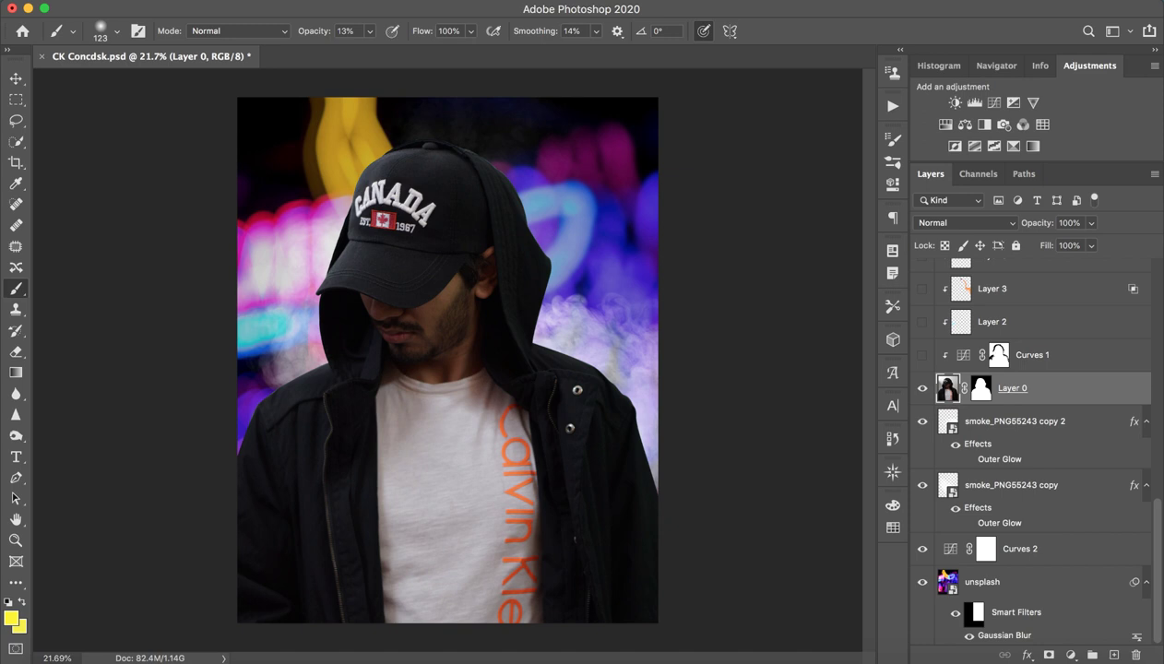
pyautogui.press('z')
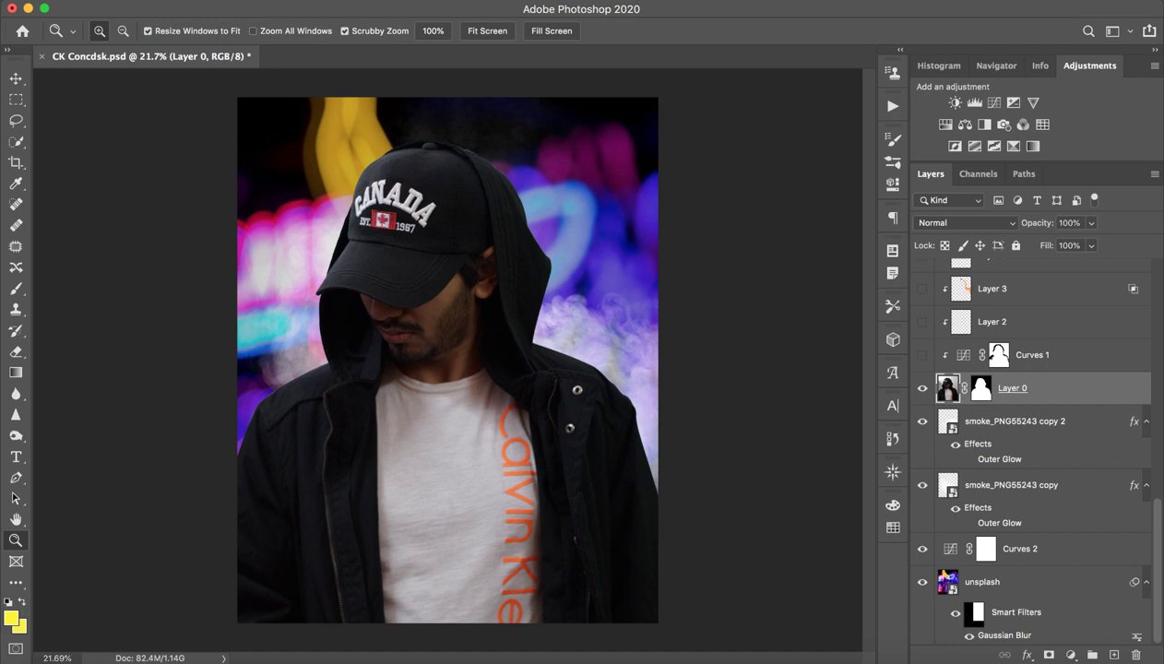
pyautogui.hotkey('alt', ']')
pyautogui.hotkey('ctrl', ',')
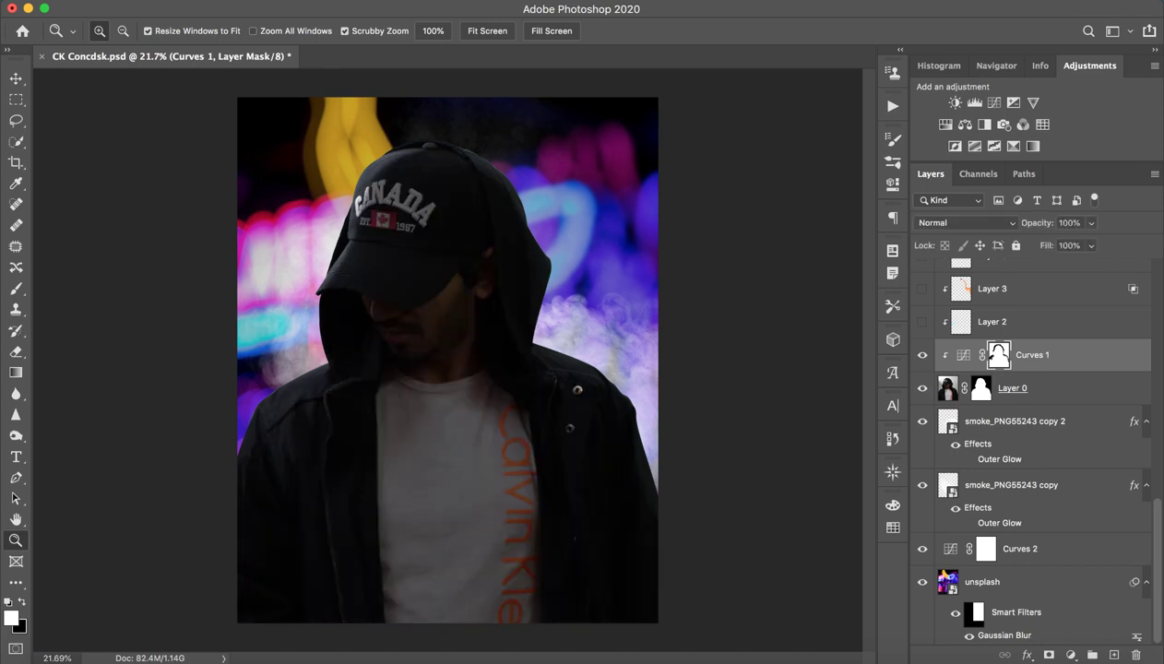
# - Review the Curves 1 curve and toggle its darkening off and on, leaving it on
pyautogui.scroll(8, 396, 368)
pyautogui.scroll(-5, 461, 369)
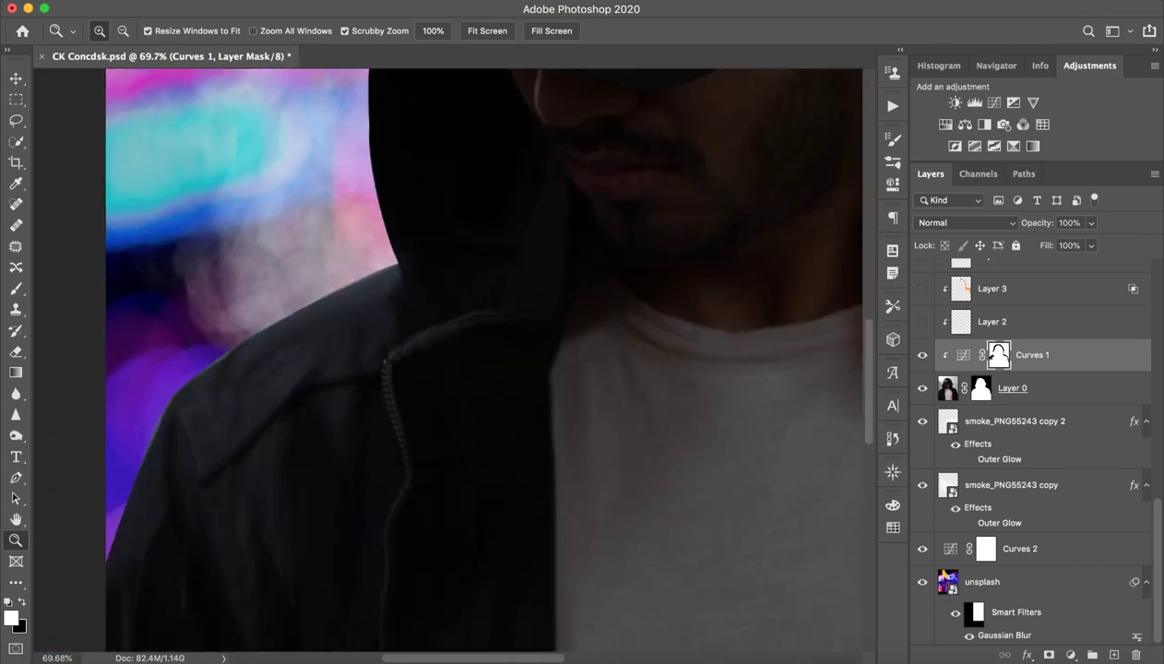
pyautogui.scroll(-5, 484, 360)
pyautogui.scroll(2, 581, 332)
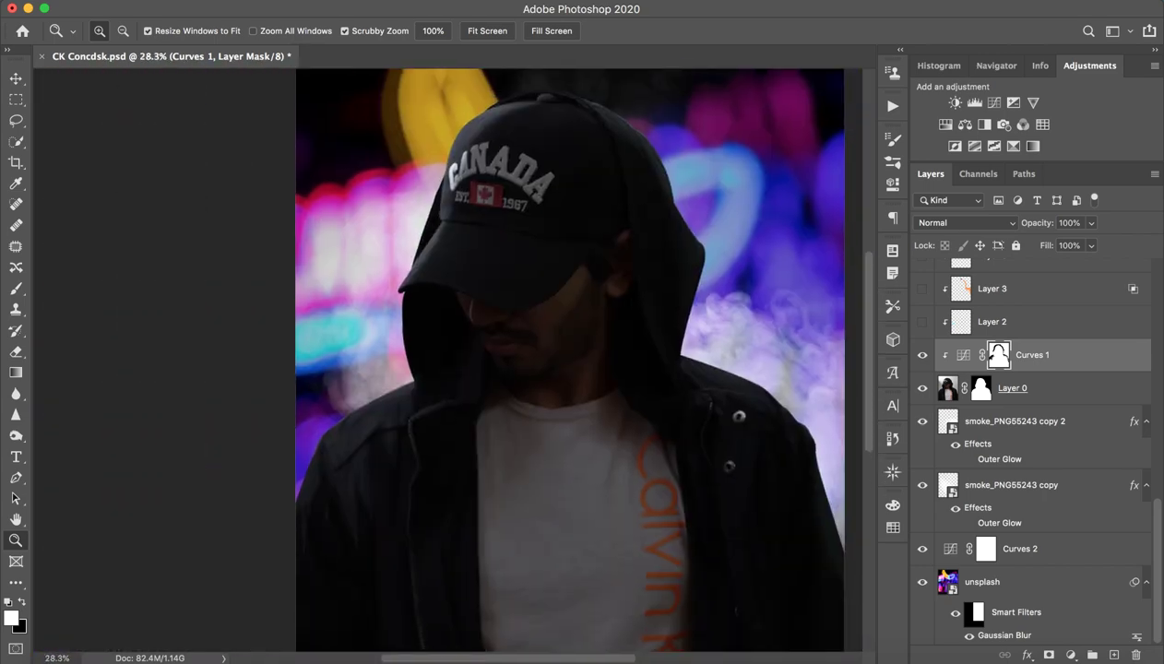
pyautogui.doubleClick(963, 354)
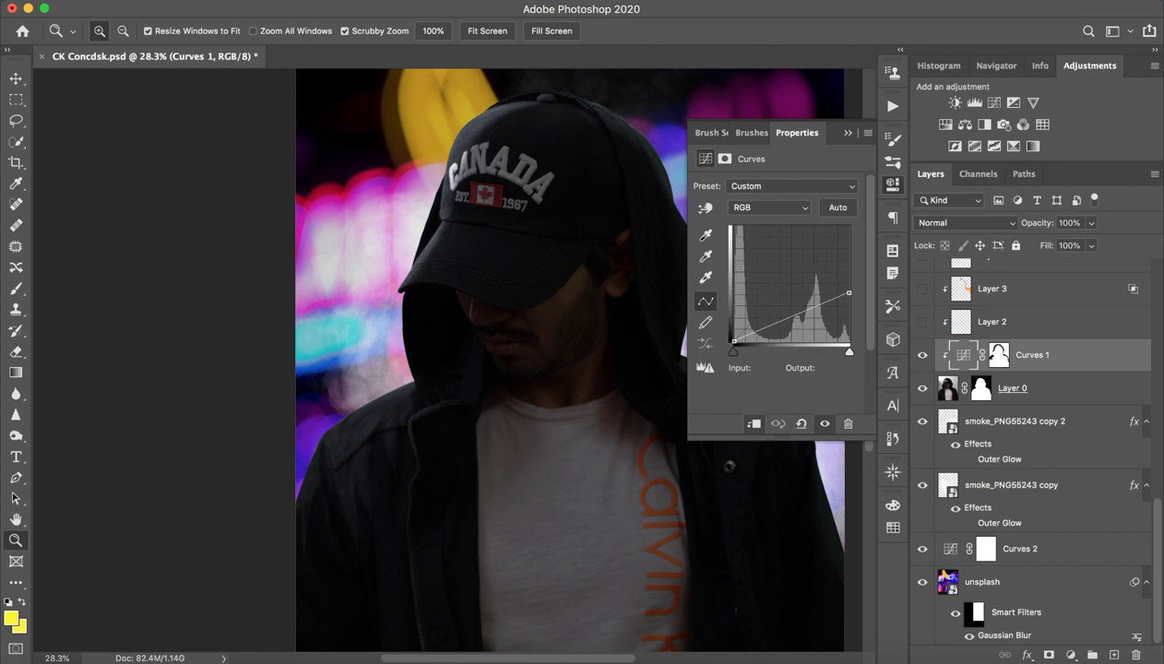
pyautogui.click(847, 132)
pyautogui.click(922, 354)
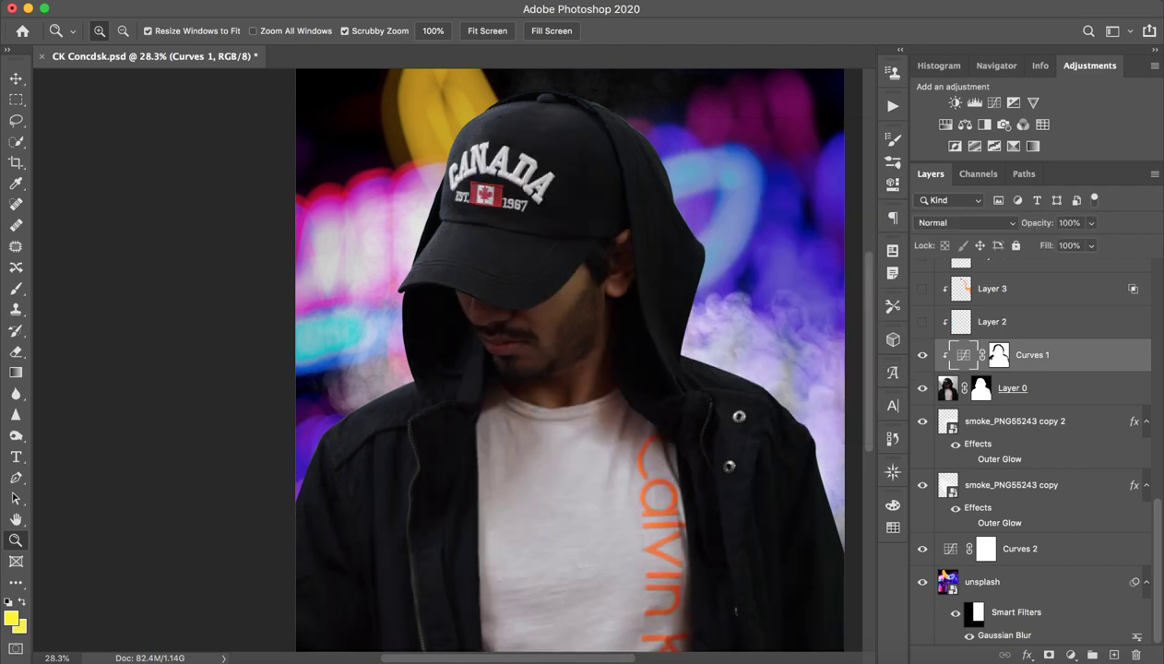
pyautogui.click(922, 354)
pyautogui.click(922, 354)
pyautogui.click(922, 354)
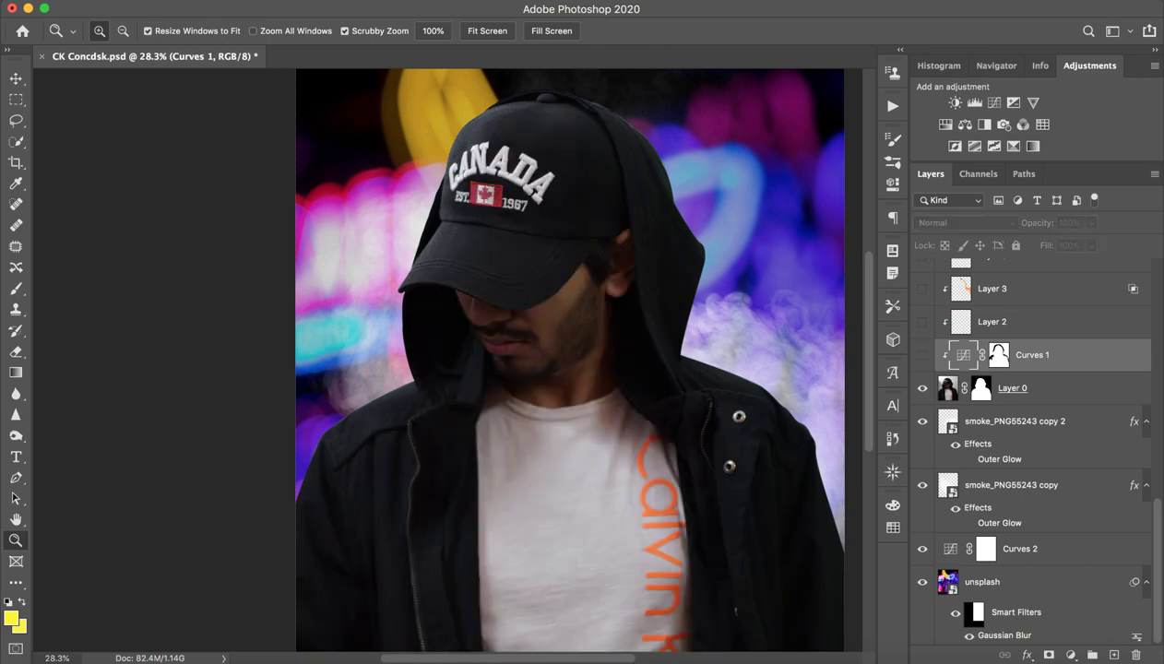
pyautogui.click(922, 354)
# - Toggle the Curves 1 layer mask off and on to compare, leaving it enabled
pyautogui.click(999, 354)
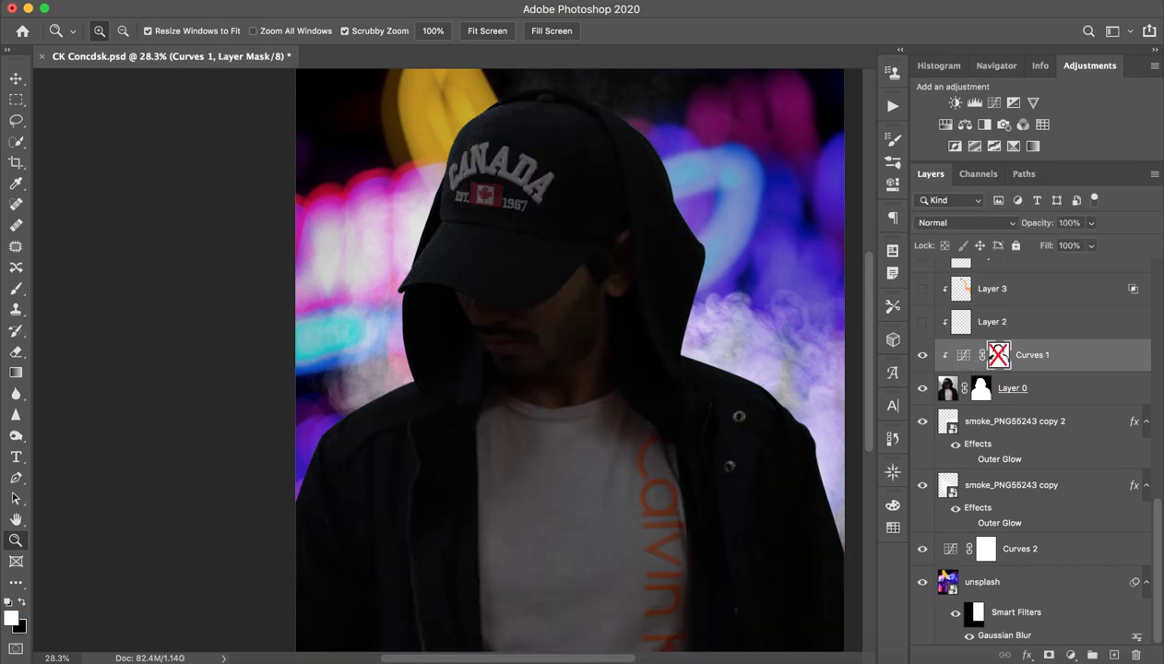
pyautogui.keyDown('shift'); pyautogui.click(998, 354); pyautogui.keyUp('shift')
pyautogui.keyDown('shift'); pyautogui.click(998, 354); pyautogui.keyUp('shift')
pyautogui.keyDown('shift'); pyautogui.click(999, 354); pyautogui.keyUp('shift')
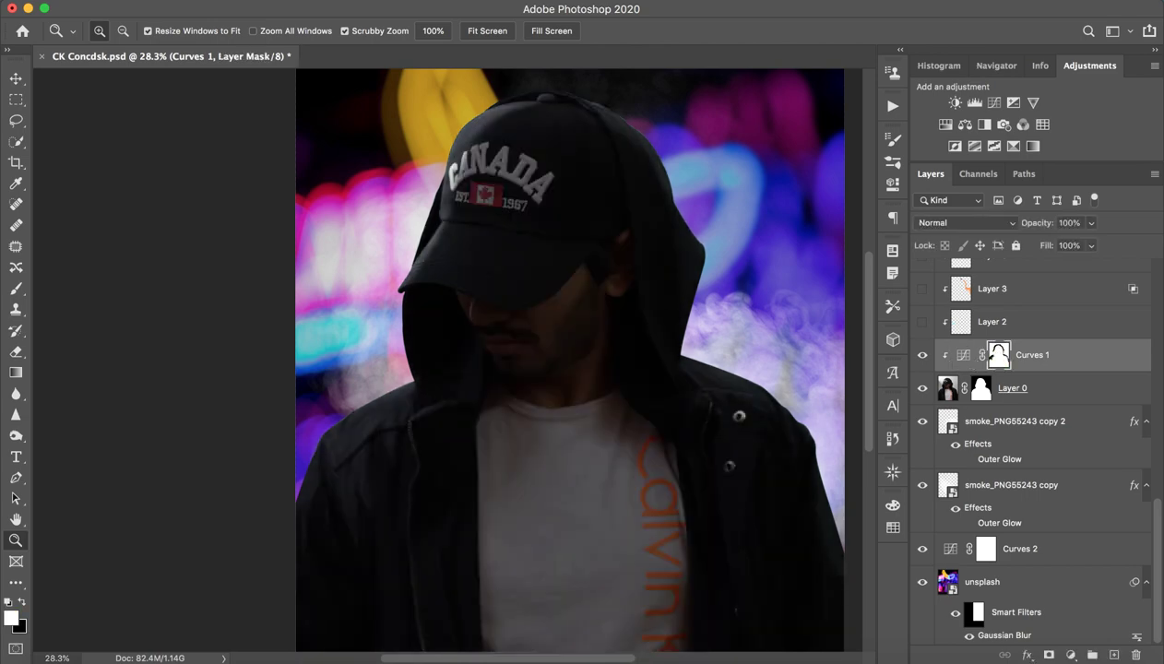
pyautogui.keyDown('shift'); pyautogui.click(999, 354); pyautogui.keyUp('shift')
pyautogui.scroll(-3, 569, 360)
pyautogui.scroll(-2, 569, 360)
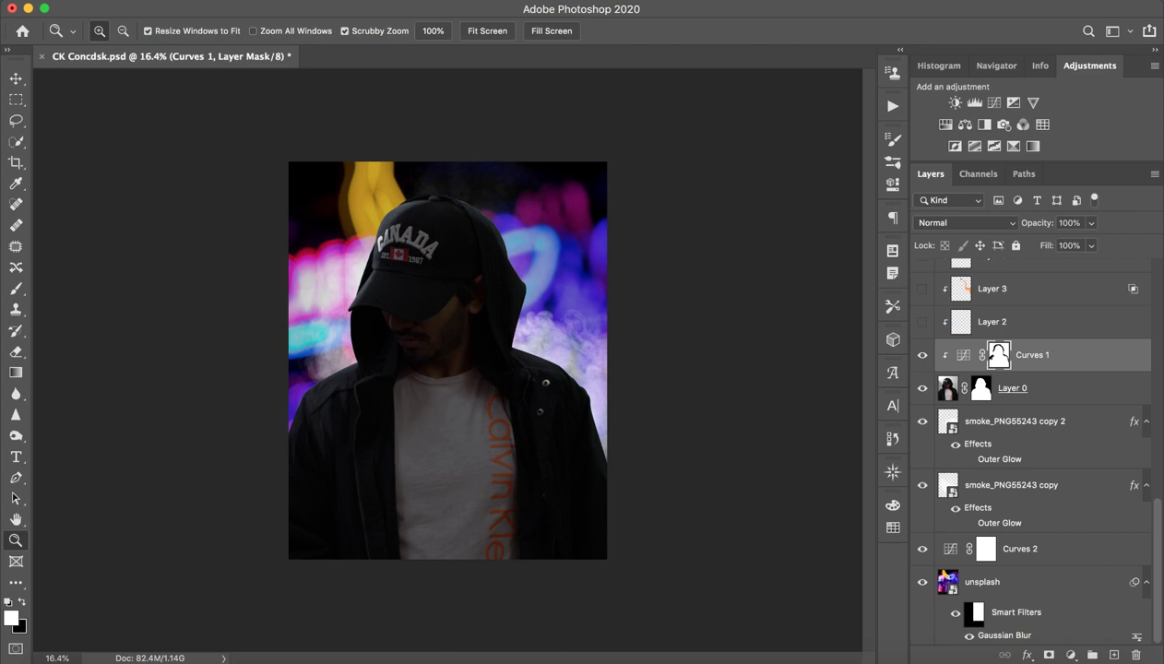
# - Preview Layer 2's teal glow on the left jacket shoulder and make Layer 2 active
pyautogui.scroll(2, 1033, 452)
pyautogui.scroll(5, 1033, 451)
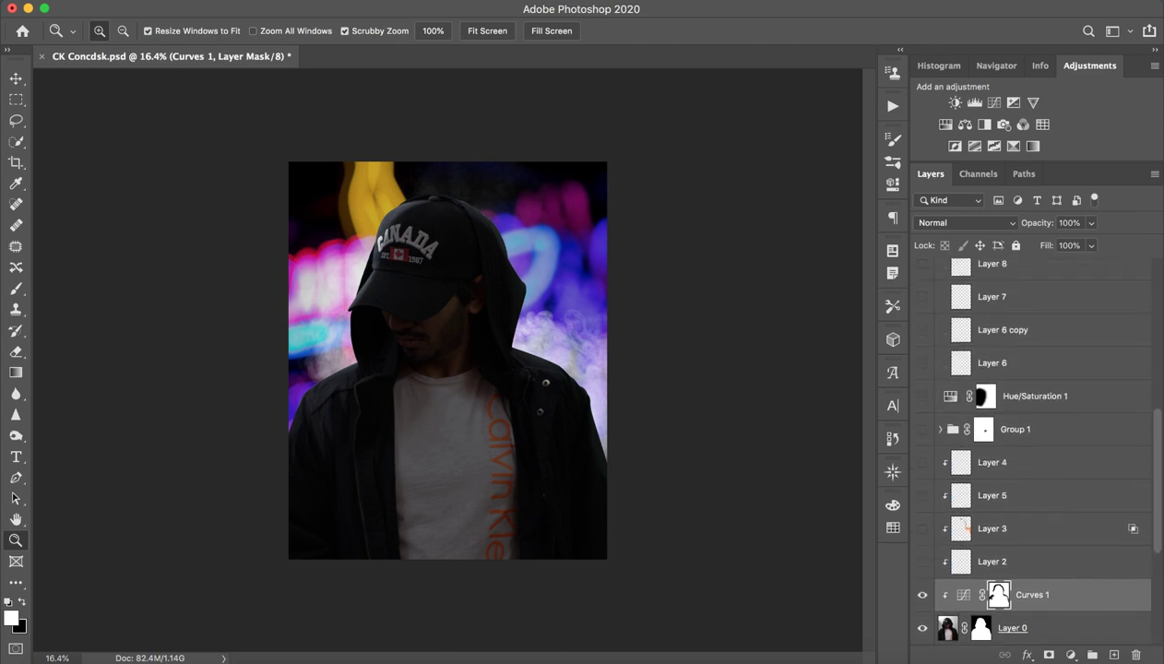
pyautogui.scroll(4, 1033, 452)
pyautogui.scroll(-6, 1033, 452)
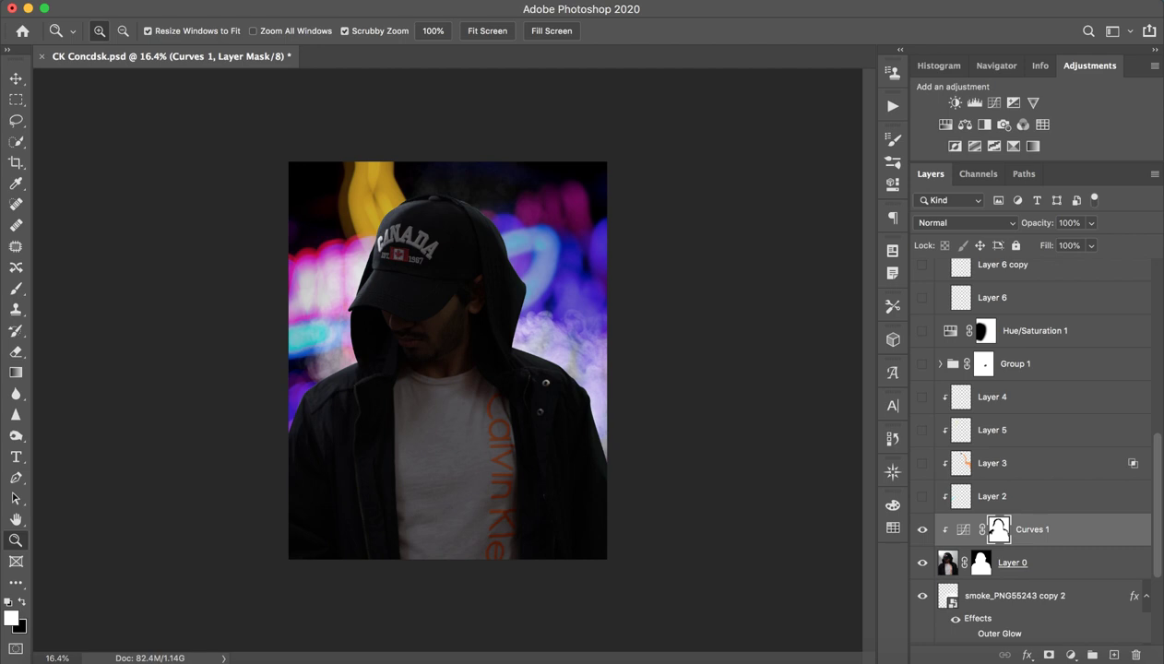
pyautogui.scroll(1, 1032, 452)
pyautogui.scroll(4, 1033, 452)
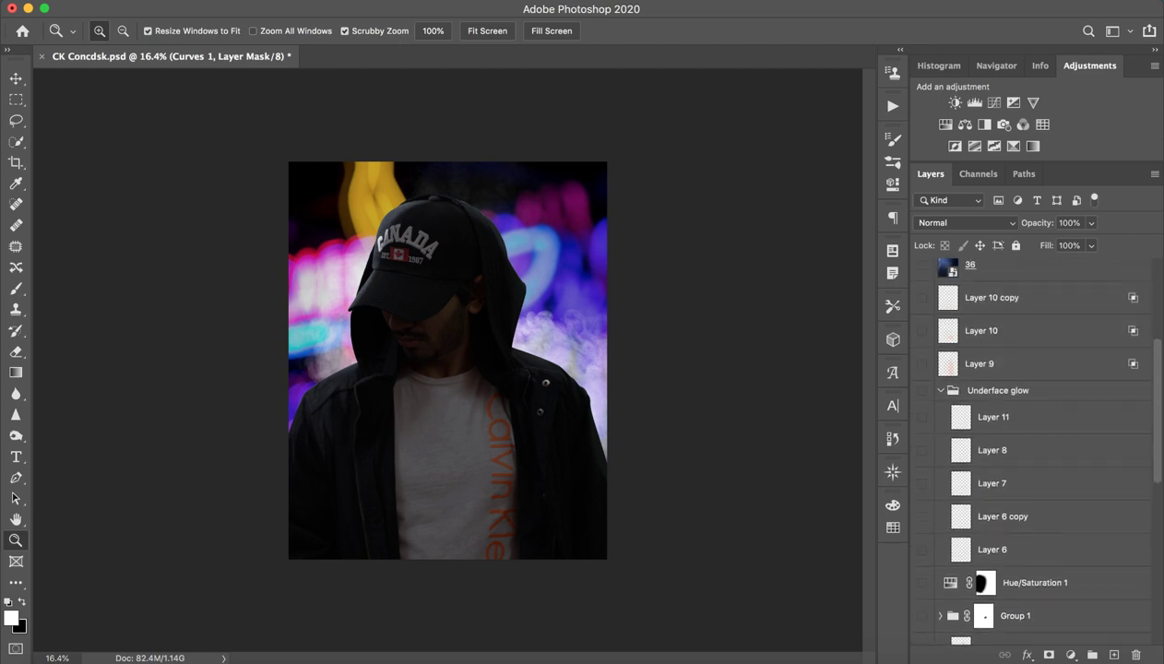
pyautogui.scroll(5, 1033, 452)
pyautogui.scroll(-7, 1032, 452)
pyautogui.scroll(-1, 1033, 452)
pyautogui.scroll(-5, 1033, 451)
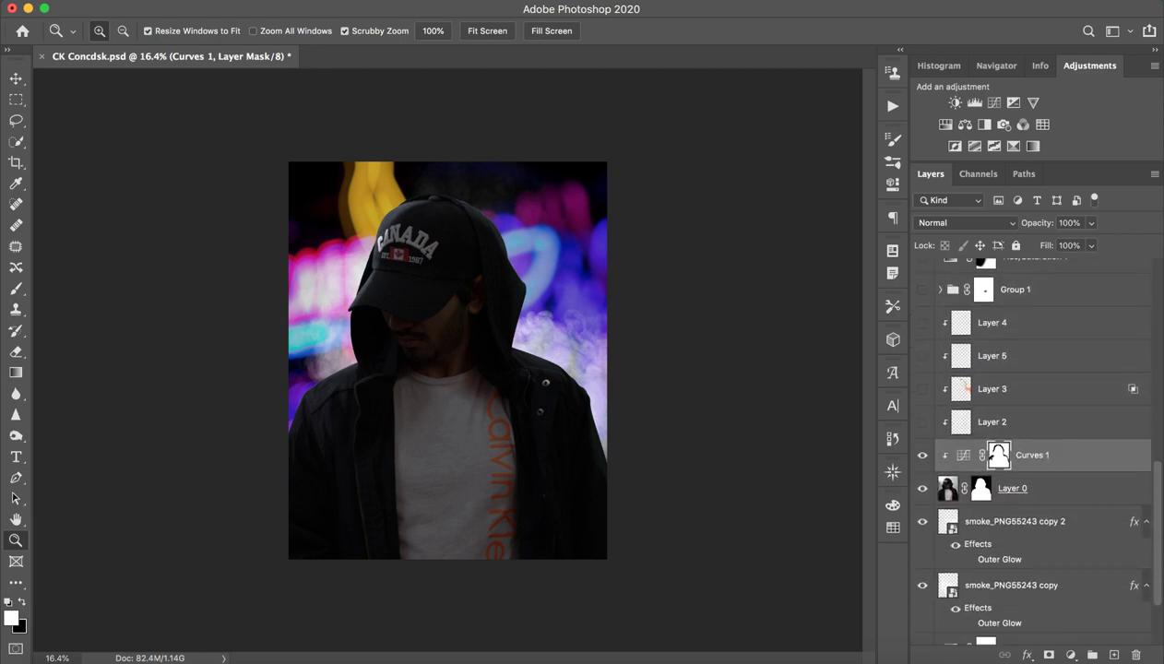
pyautogui.scroll(-3, 1033, 452)
pyautogui.scroll(2, 1033, 452)
pyautogui.scroll(1, 1033, 452)
pyautogui.scroll(2, 1033, 452)
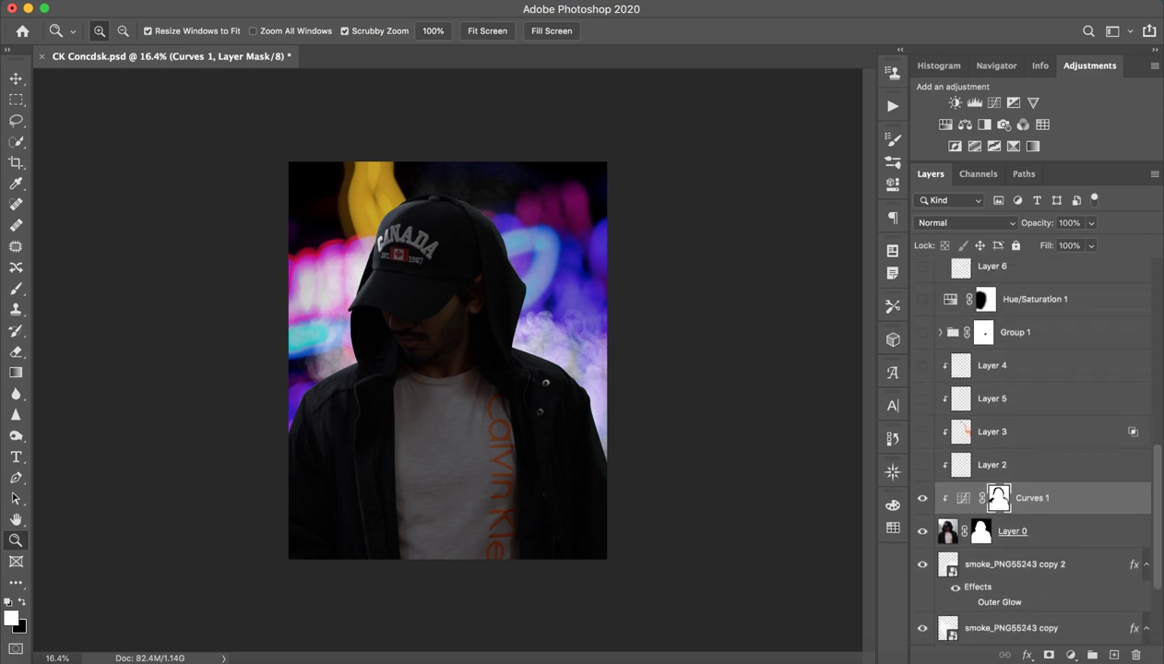
pyautogui.click(922, 465)
pyautogui.click(991, 465)
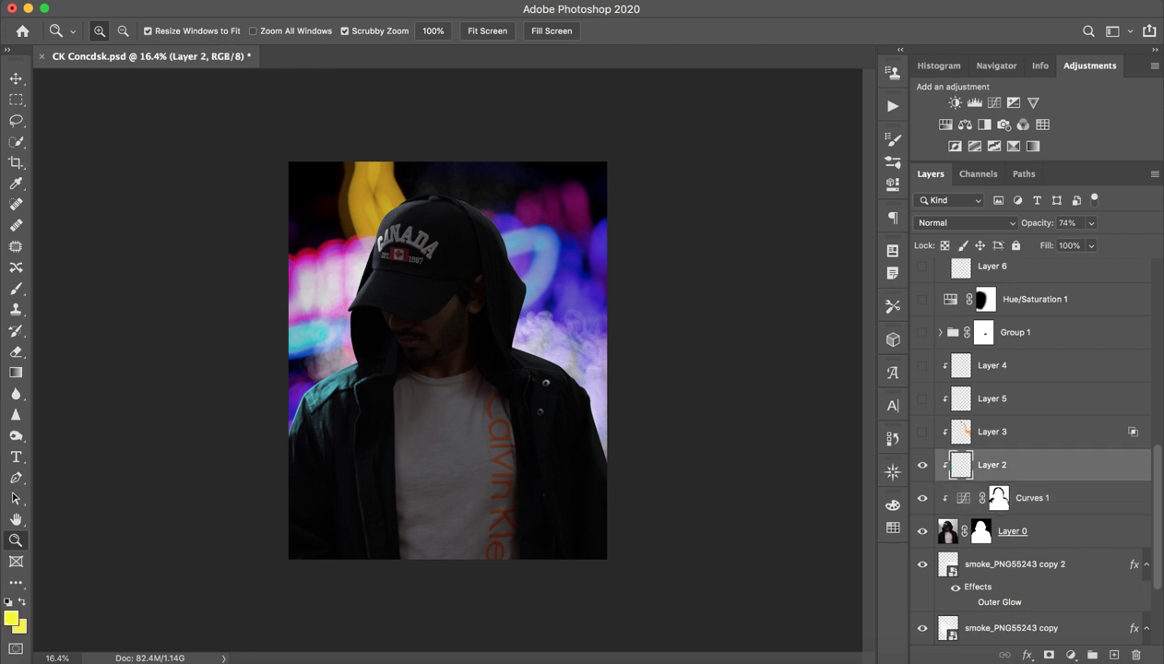
# - Scroll the Layers panel and bring up the Select menu commands
pyautogui.scroll(2, 448, 374)
pyautogui.scroll(2, 448, 374)
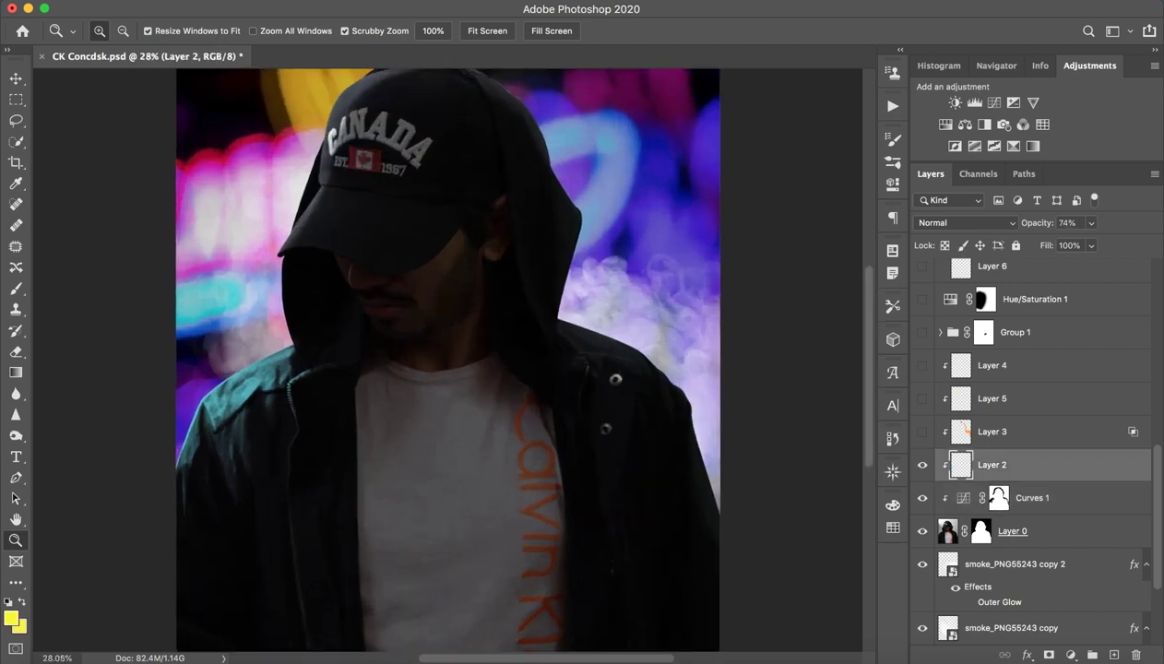
pyautogui.scroll(-2, 448, 373)
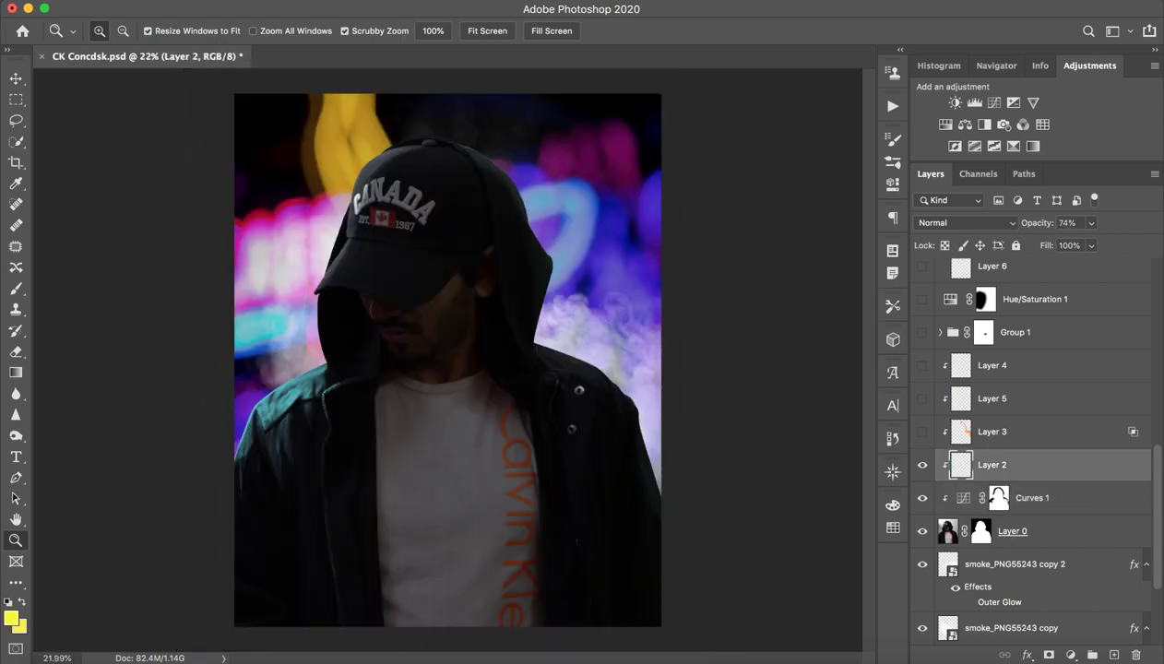
pyautogui.scroll(2, 446, 436)
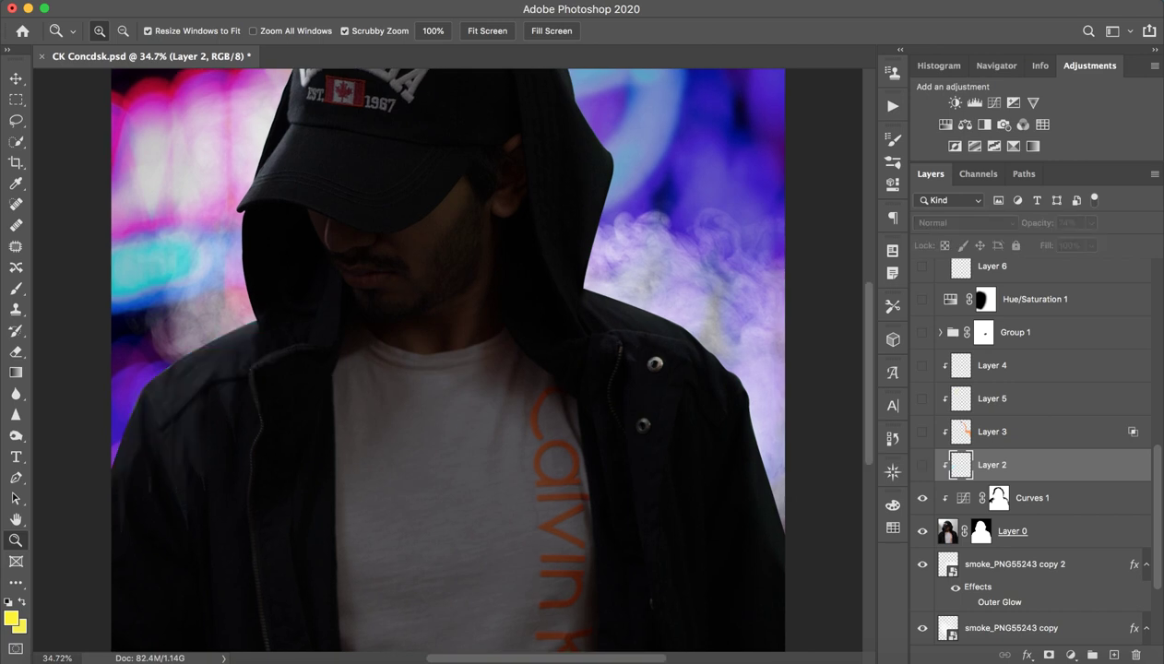
pyautogui.click(323, 0)
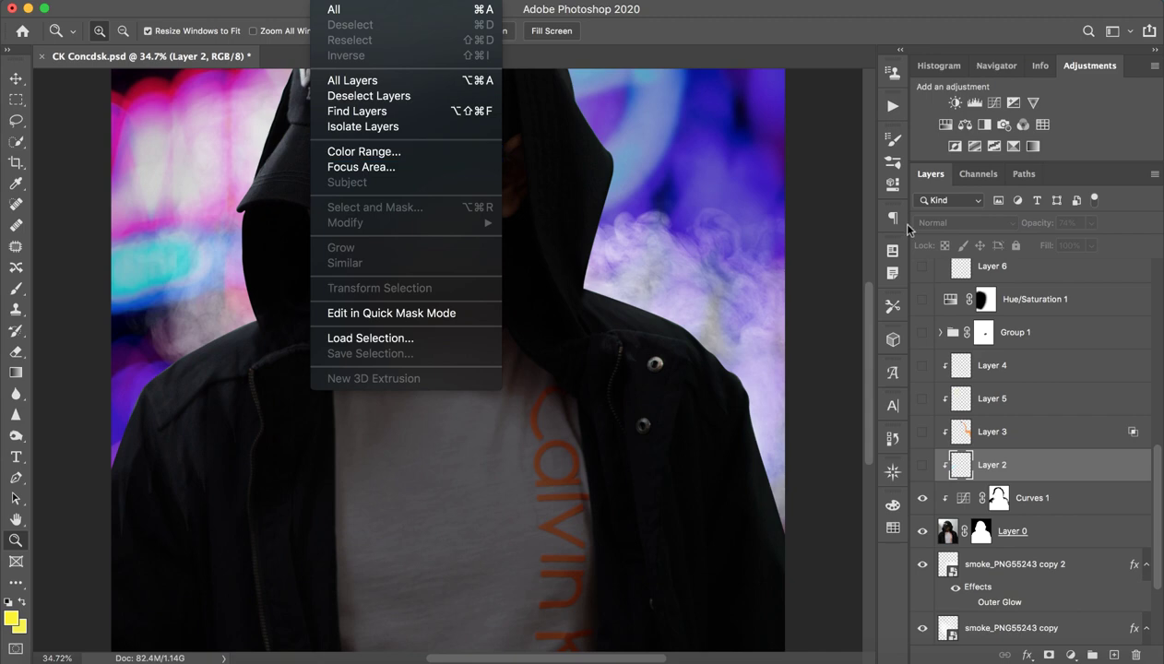
# - Add Layer 15 clipped to Curves 1 and marquee-select the upper-left background and shoulder
pyautogui.click(1113, 657)
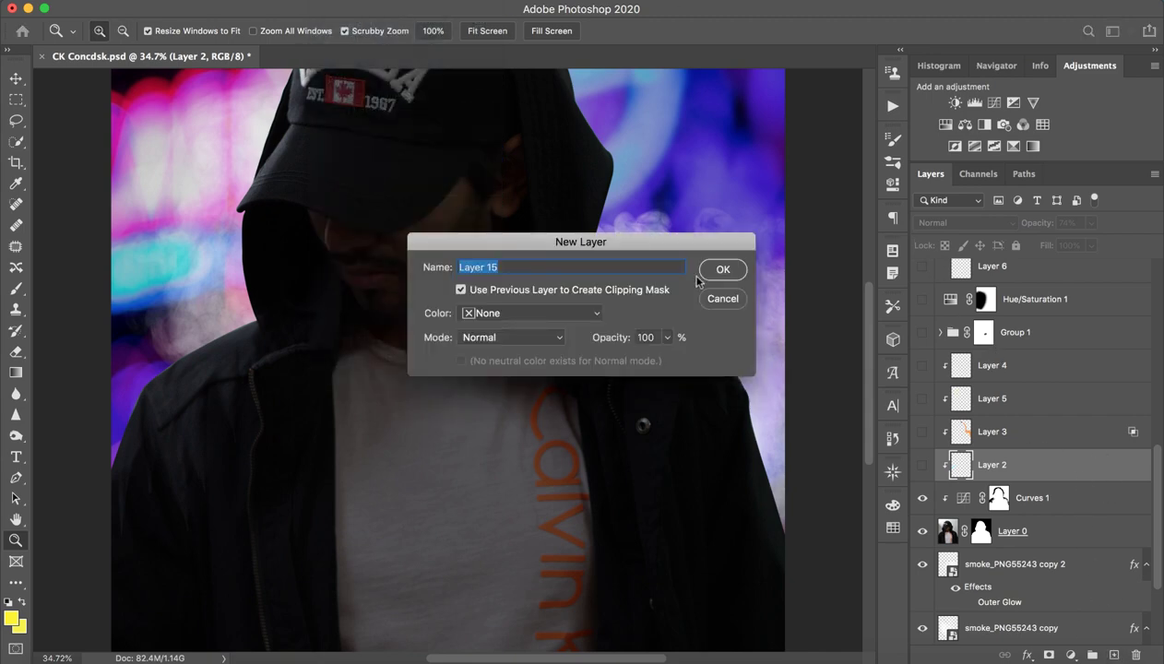
pyautogui.press('Return')
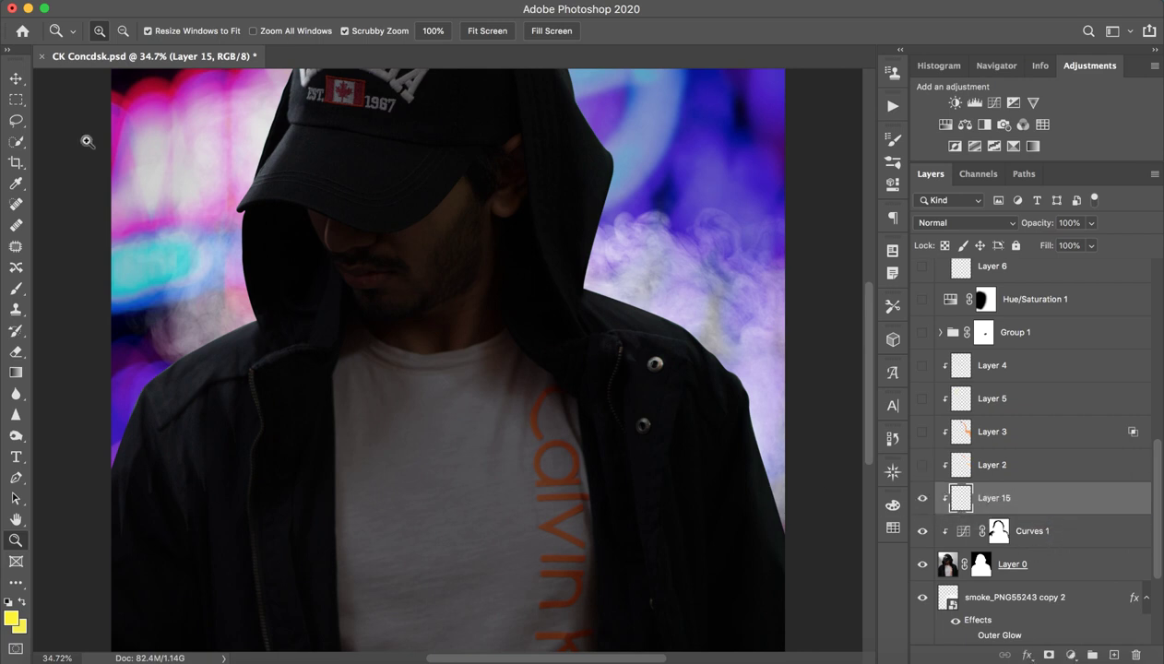
pyautogui.click(16, 99)
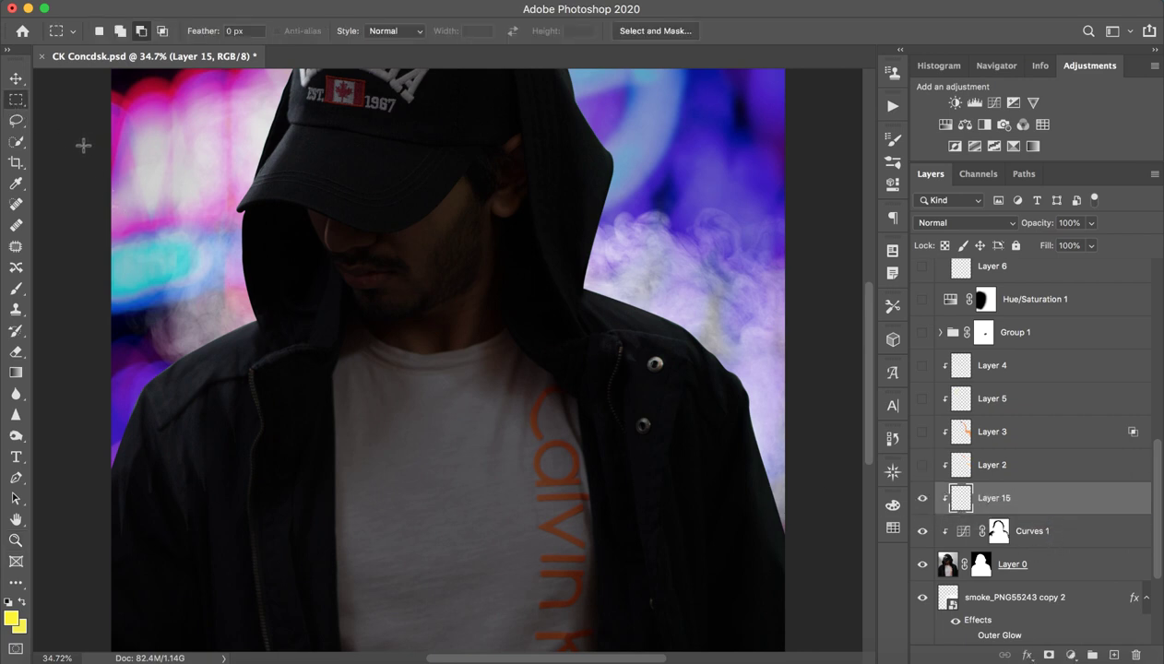
pyautogui.moveTo(113, 158); pyautogui.dragTo(290, 585)
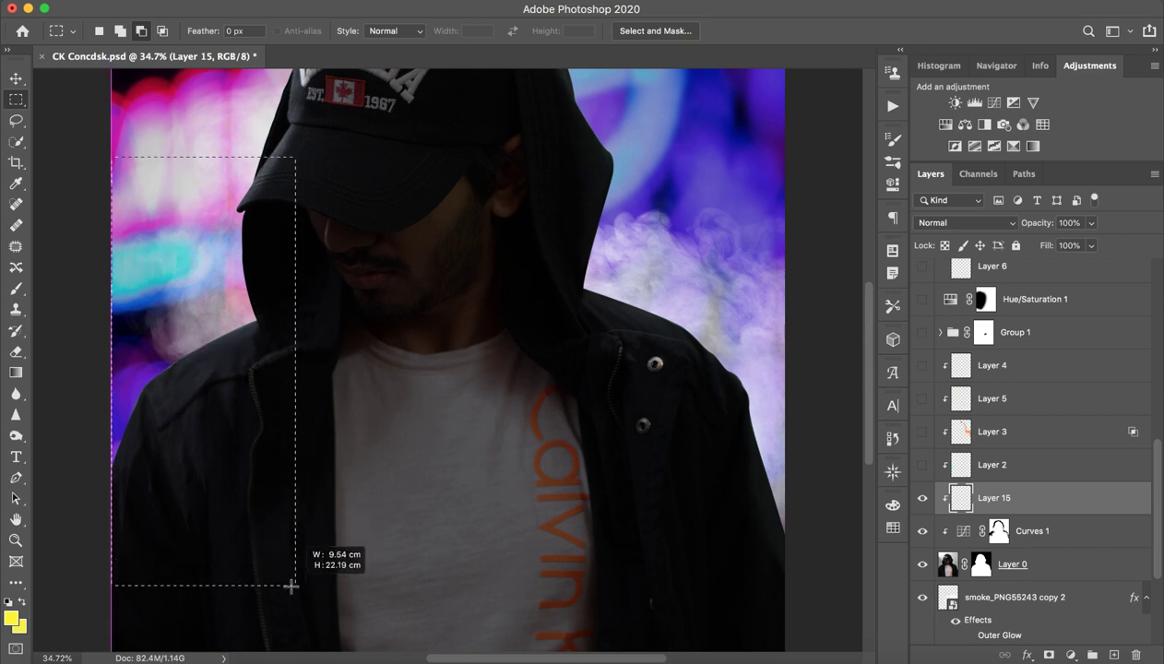
pyautogui.moveTo(290, 586); pyautogui.dragTo(297, 534)
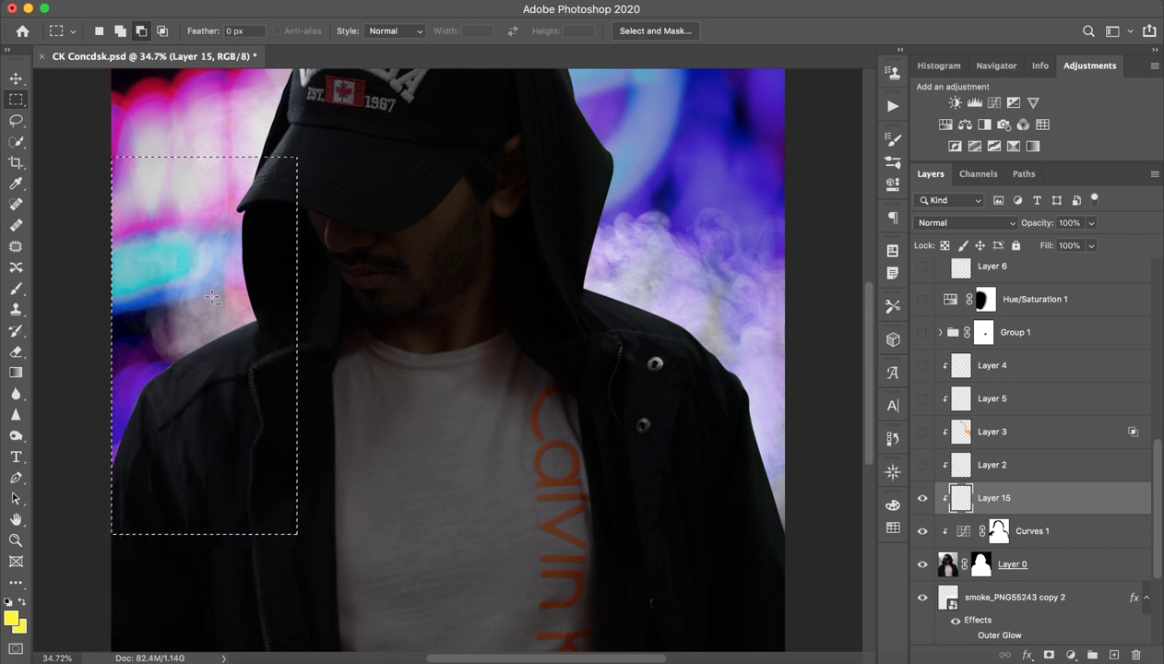
pyautogui.click(288, 0)
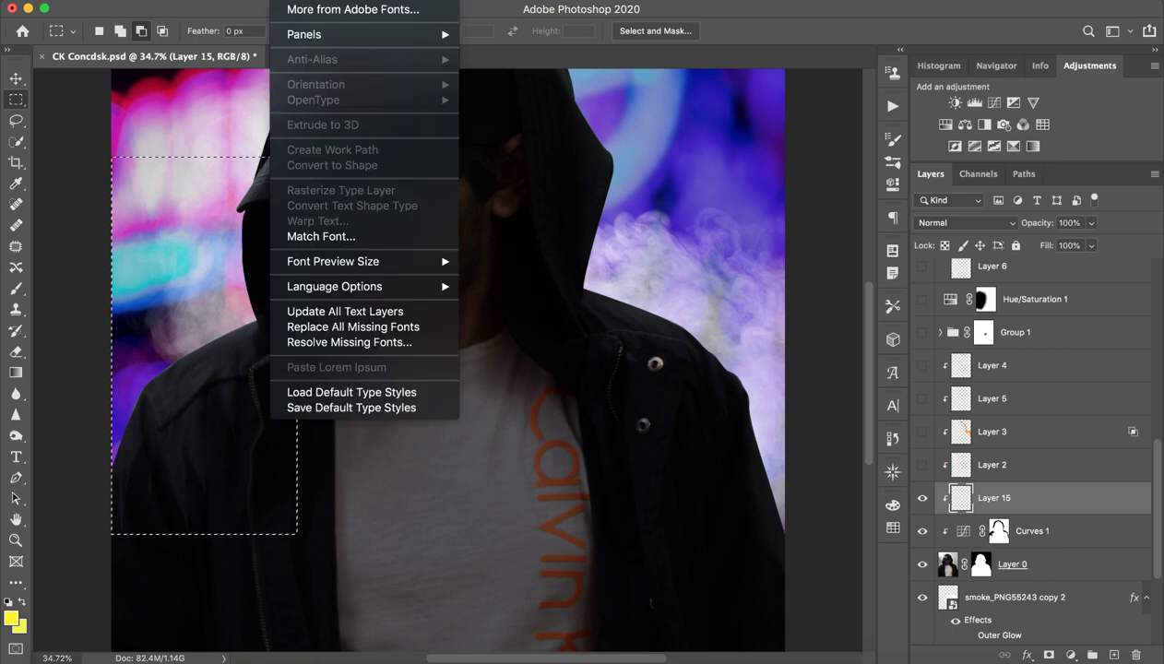
# - Set Color Range to select Highlights, sampling the jacket
pyautogui.click(364, 152)
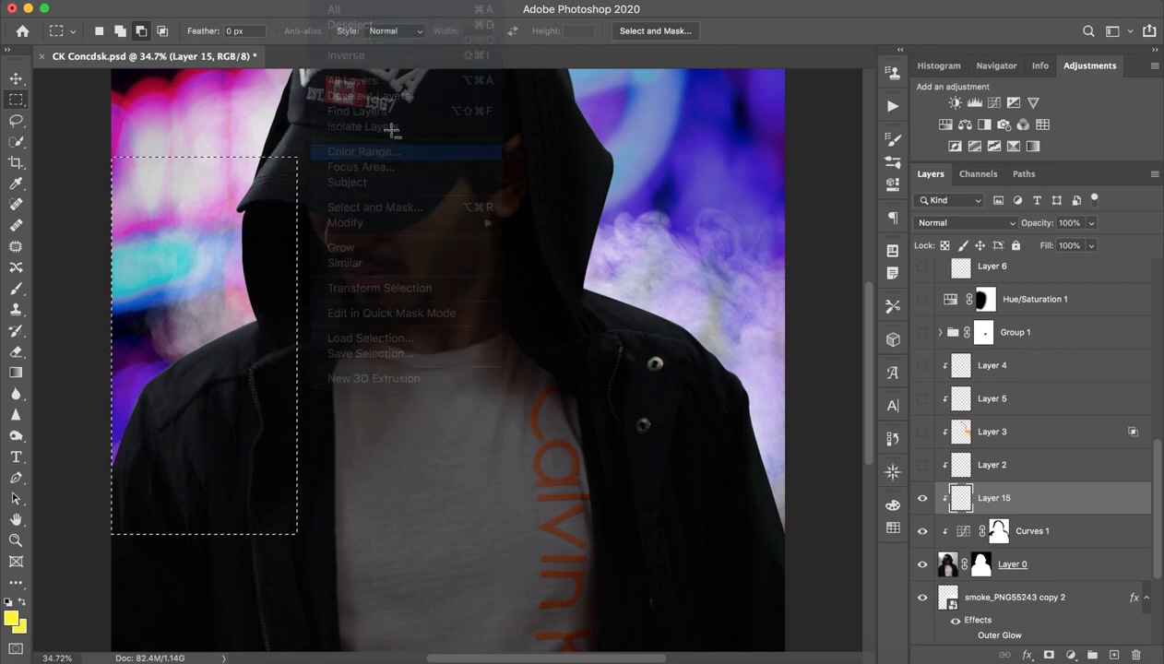
pyautogui.click(821, 69)
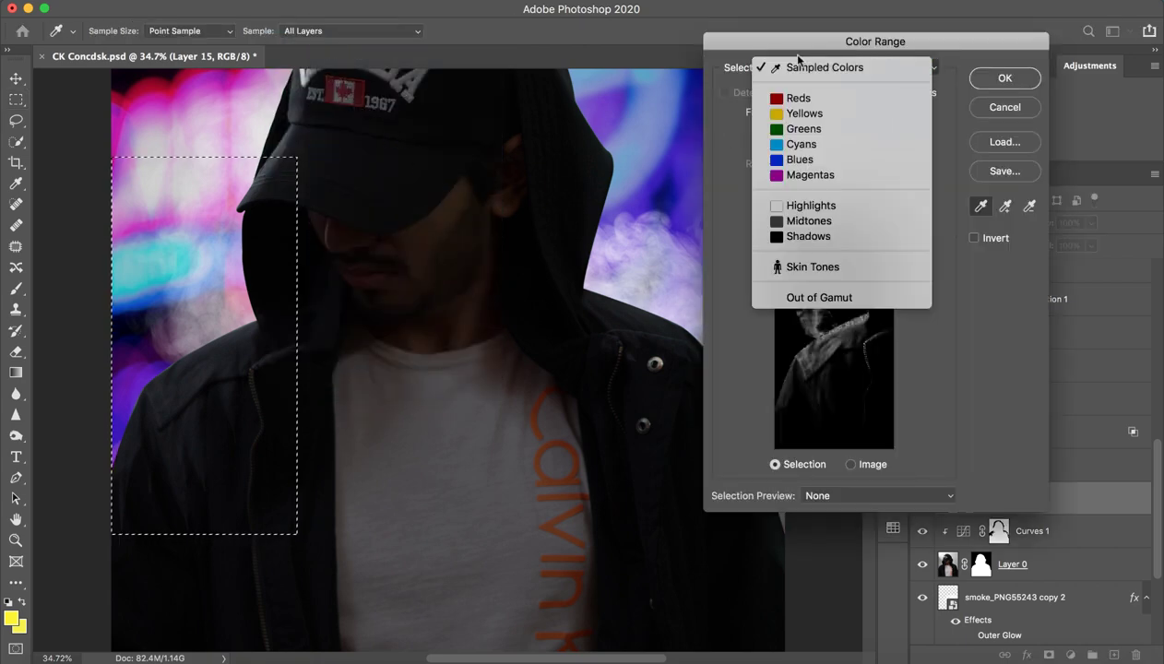
pyautogui.scroll(-1, 802, 231)
pyautogui.click(810, 182)
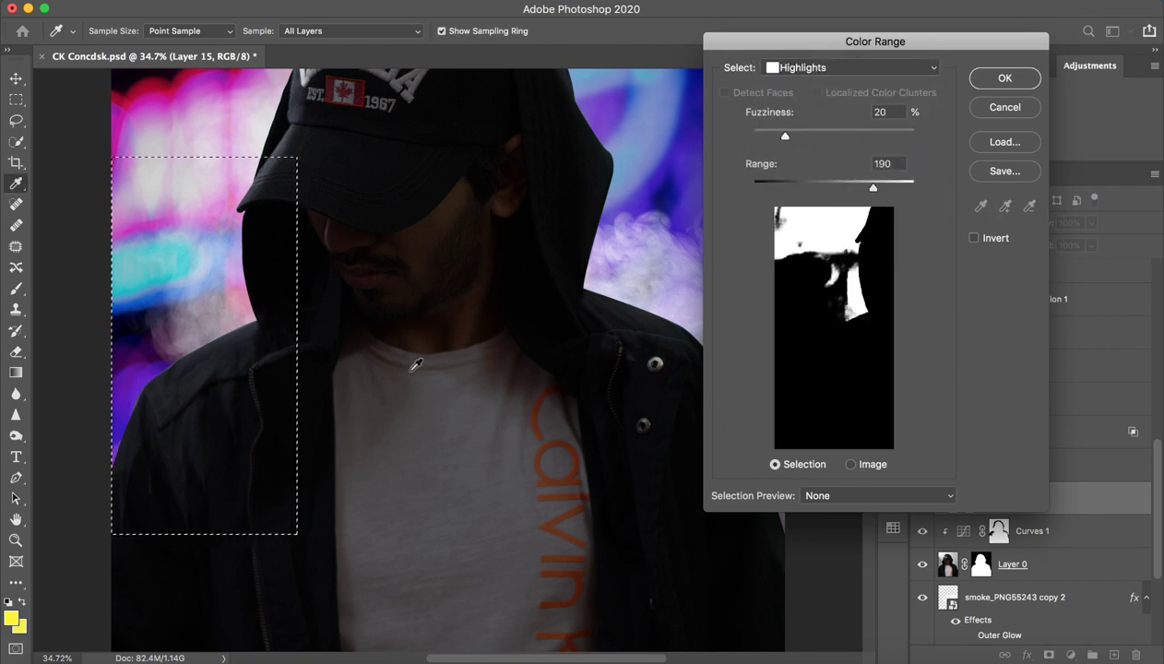
pyautogui.click(200, 371)
# - Tune Color Range to Fuzziness 33 and Range about 40, then apply the selection
pyautogui.moveTo(787, 138)
pyautogui.mouseDown()
pyautogui.moveTo(870, 140)
pyautogui.moveTo(758, 140)
pyautogui.moveTo(901, 146)
pyautogui.moveTo(767, 139)
pyautogui.moveTo(822, 138)
pyautogui.mouseUp()
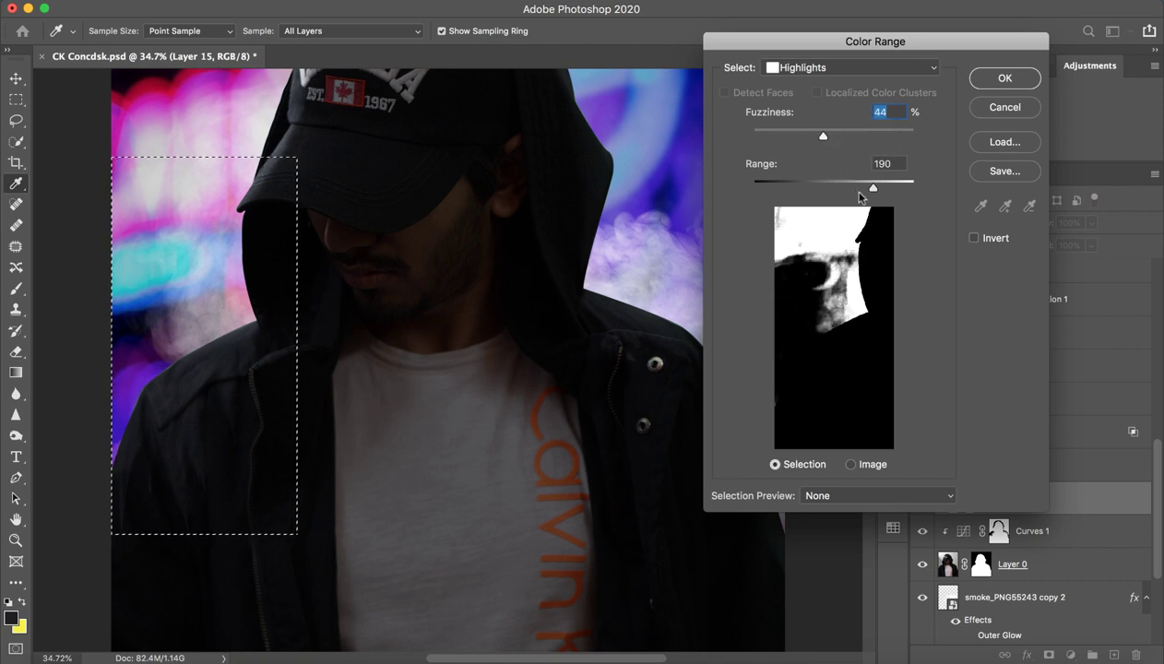
pyautogui.moveTo(873, 188)
pyautogui.mouseDown()
pyautogui.moveTo(761, 190)
pyautogui.moveTo(777, 189)
pyautogui.mouseUp()
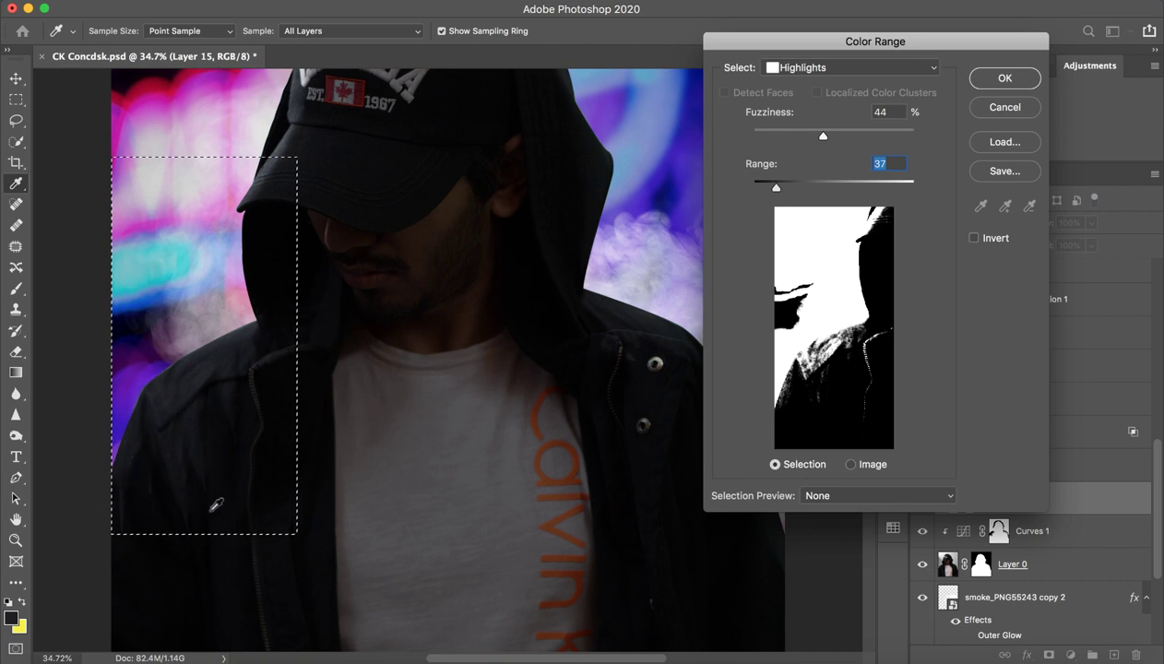
pyautogui.moveTo(776, 189); pyautogui.dragTo(782, 190)
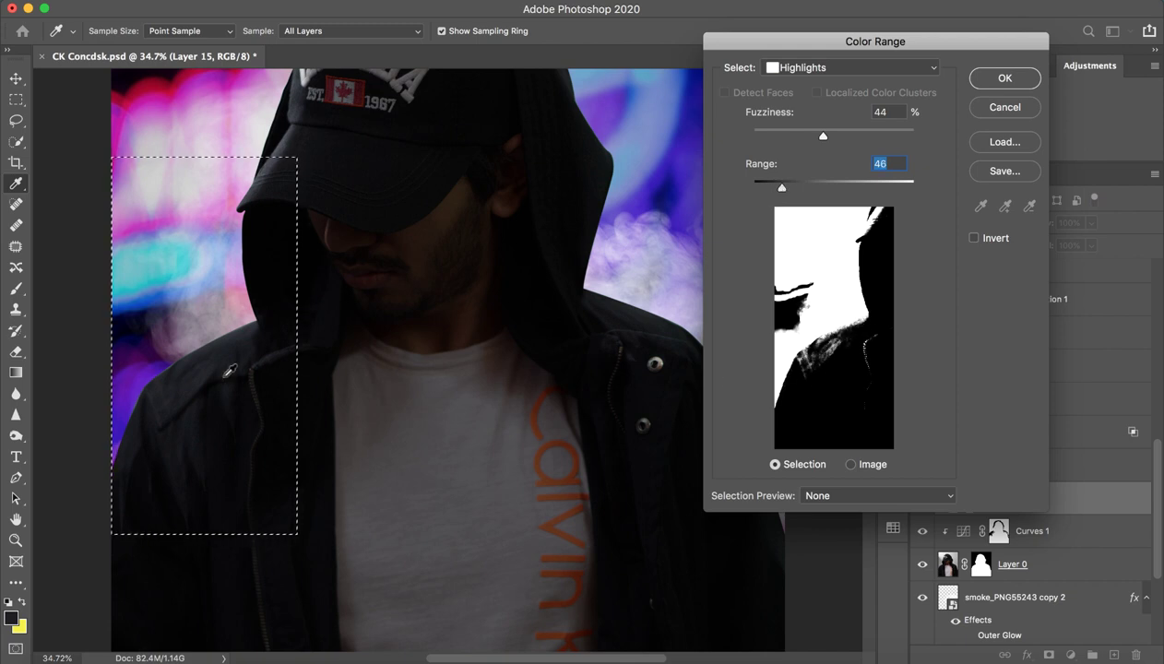
pyautogui.moveTo(781, 189); pyautogui.dragTo(778, 185)
pyautogui.moveTo(820, 134); pyautogui.dragTo(862, 136)
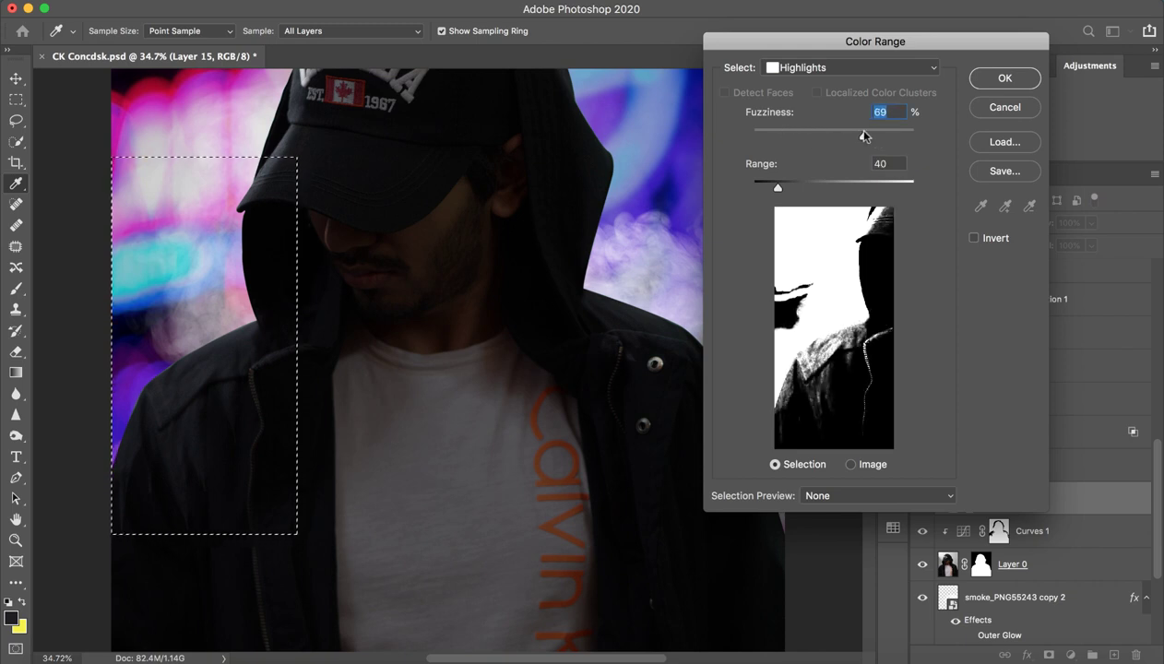
pyautogui.moveTo(865, 136); pyautogui.dragTo(836, 138)
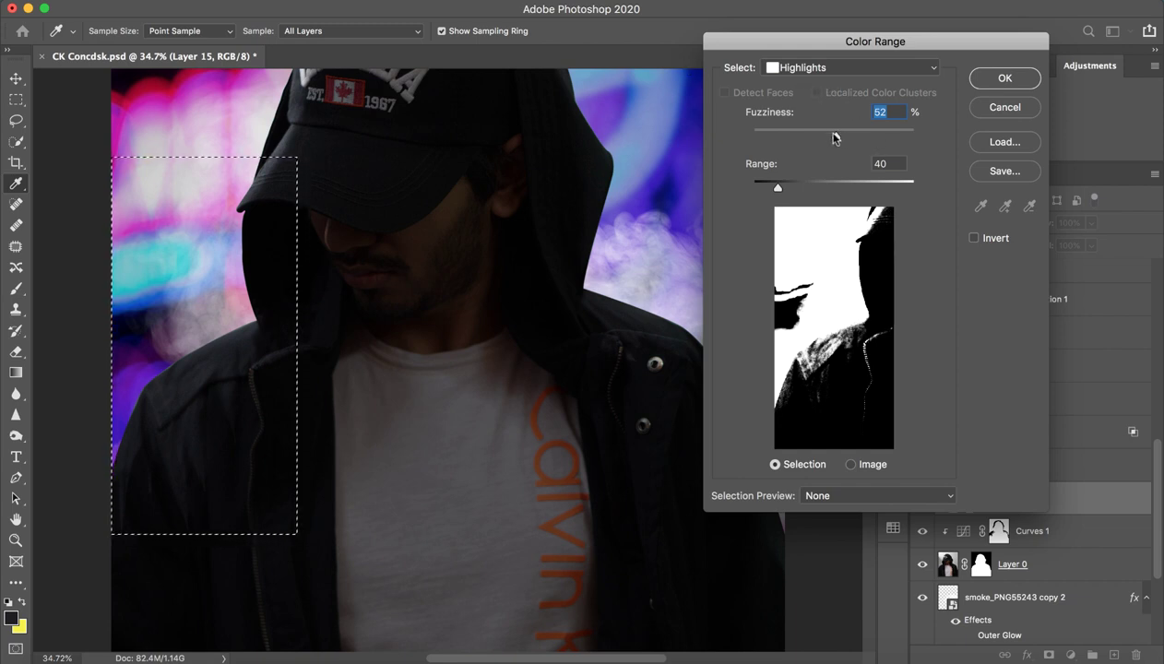
pyautogui.moveTo(832, 133)
pyautogui.mouseDown()
pyautogui.moveTo(784, 133)
pyautogui.moveTo(801, 138)
pyautogui.mouseUp()
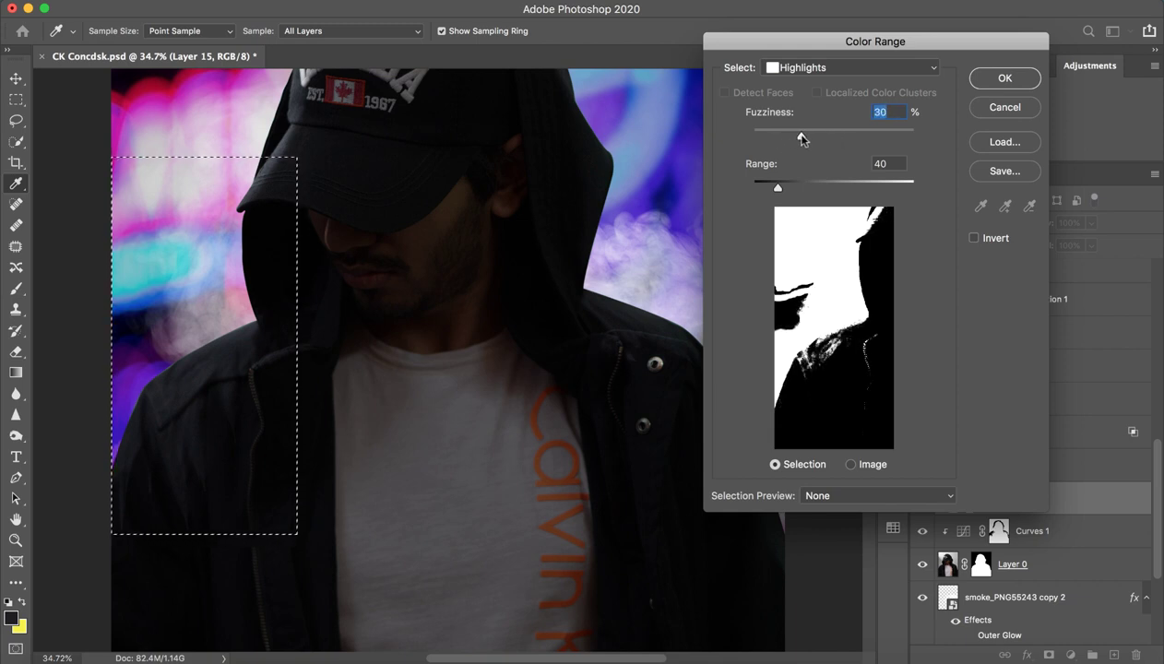
pyautogui.moveTo(802, 139); pyautogui.dragTo(805, 136)
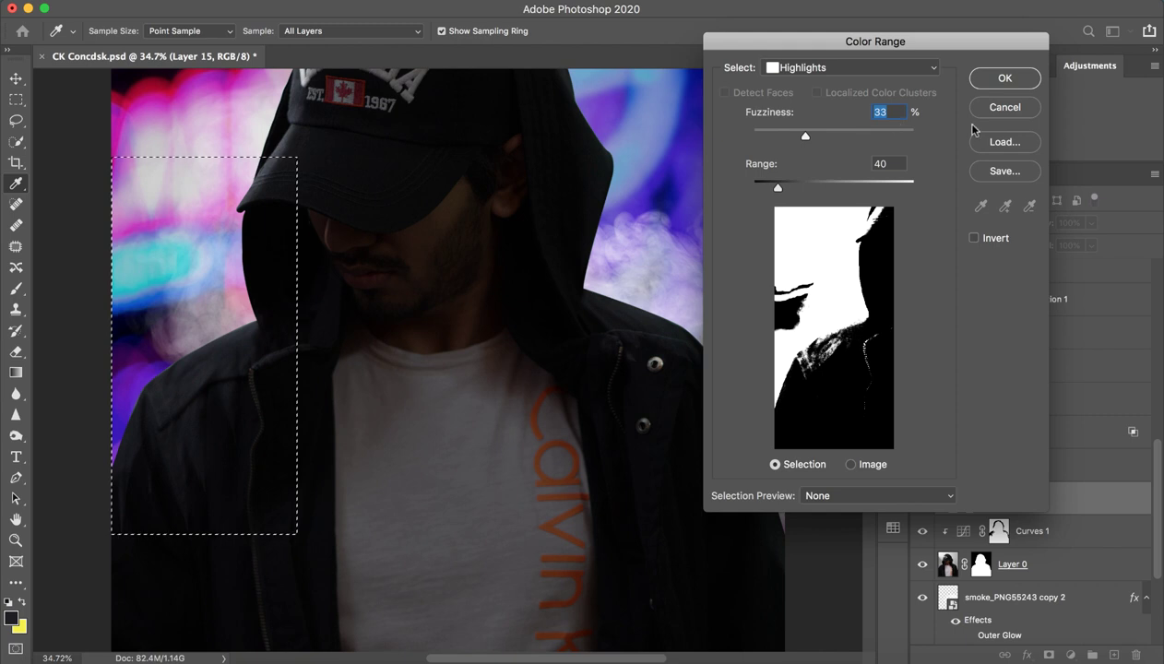
pyautogui.click(998, 78)
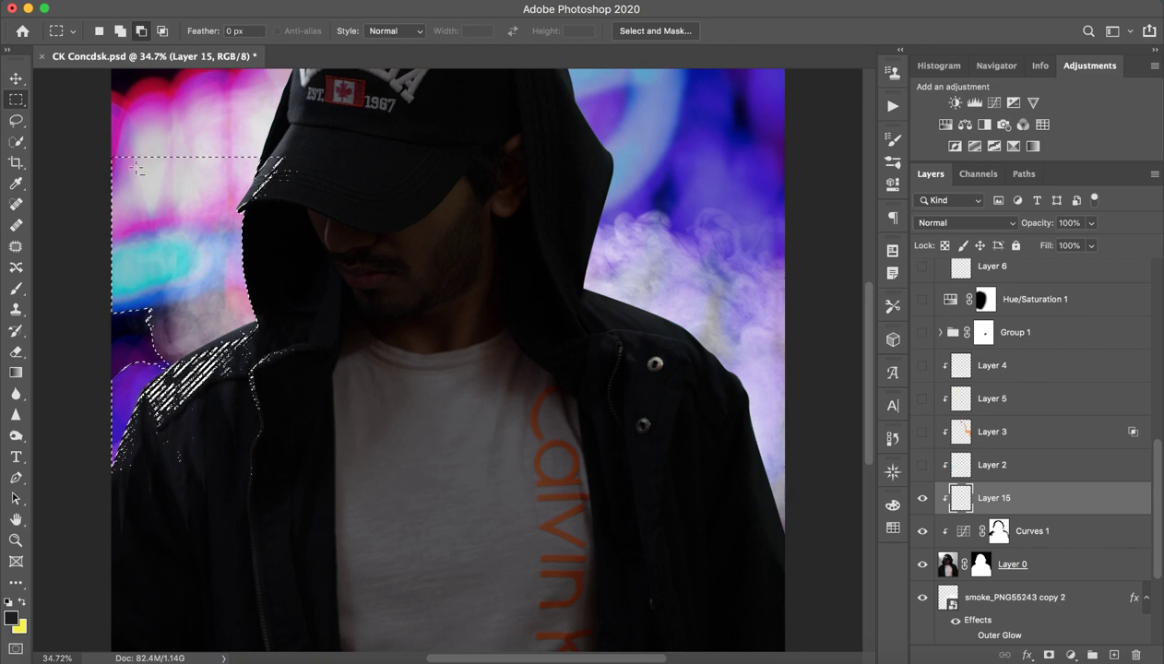
# - Sample cyan from the neon background and enlarge the soft brush to about 475 px
pyautogui.click(16, 289)
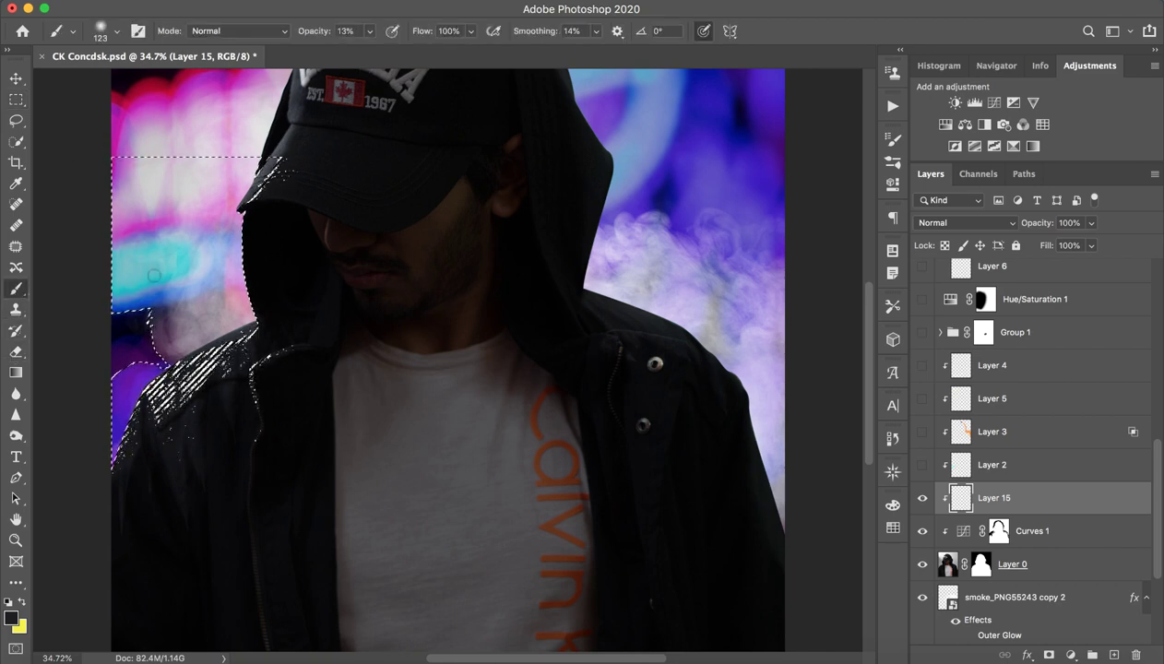
pyautogui.keyDown('alt'); pyautogui.click(184, 246); pyautogui.keyUp('alt')
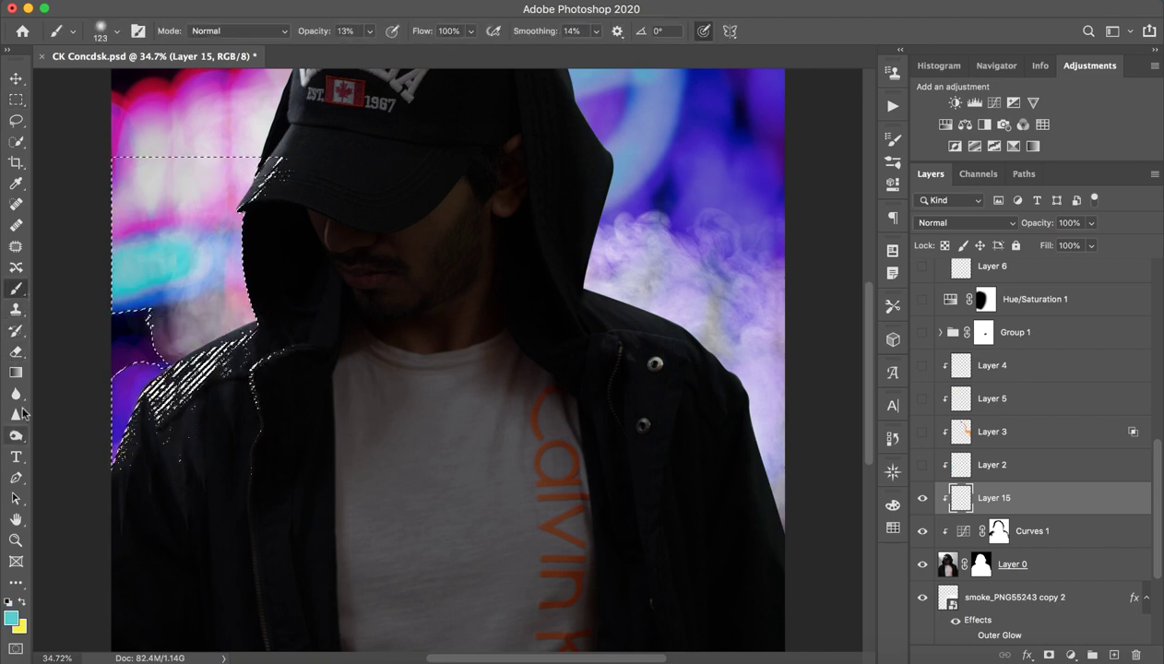
pyautogui.click(13, 616)
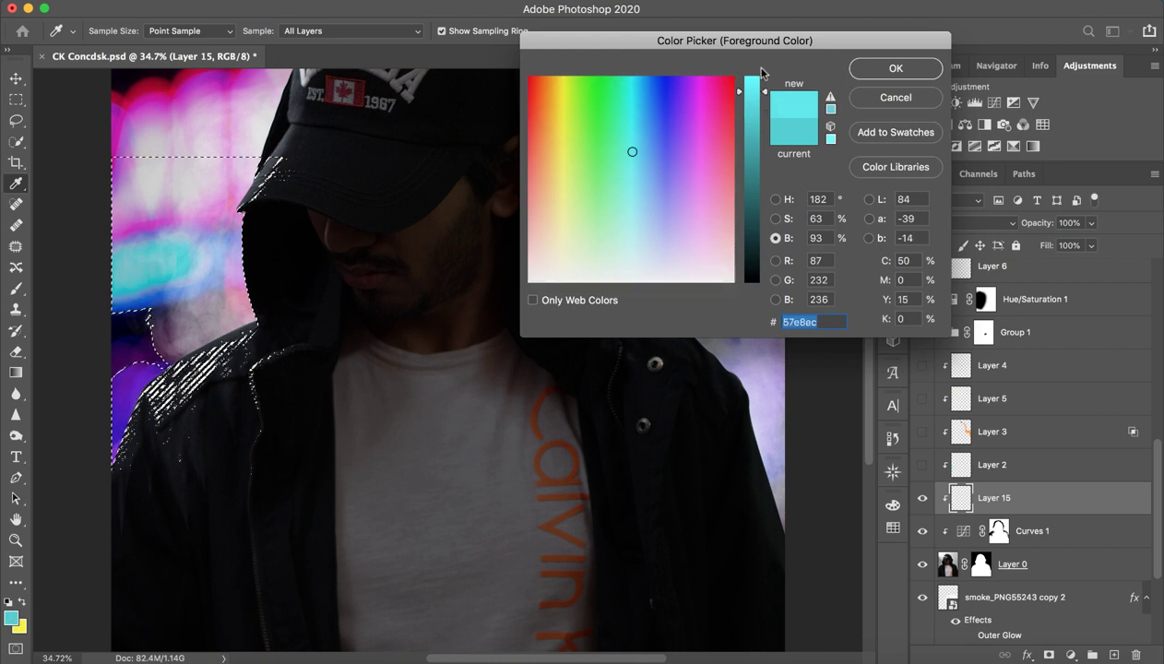
pyautogui.click(881, 67)
pyautogui.moveTo(233, 398)
pyautogui.mouseDown()
pyautogui.moveTo(231, 454)
pyautogui.moveTo(280, 426)
pyautogui.mouseUp()
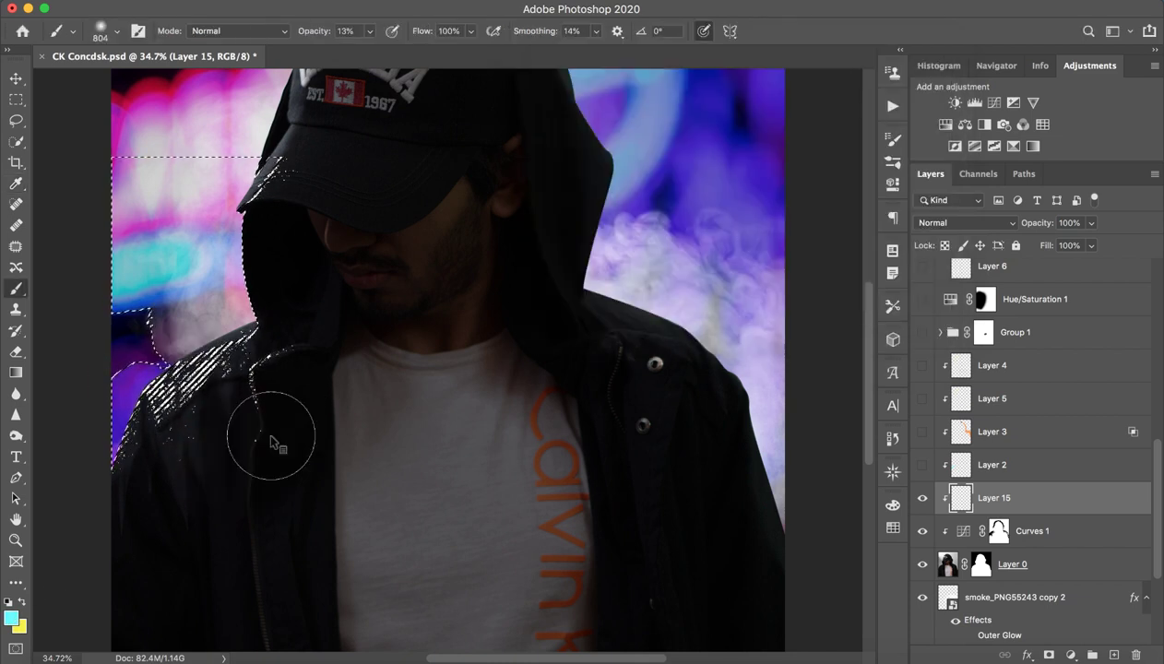
pyautogui.moveTo(321, 33); pyautogui.dragTo(319, 34)
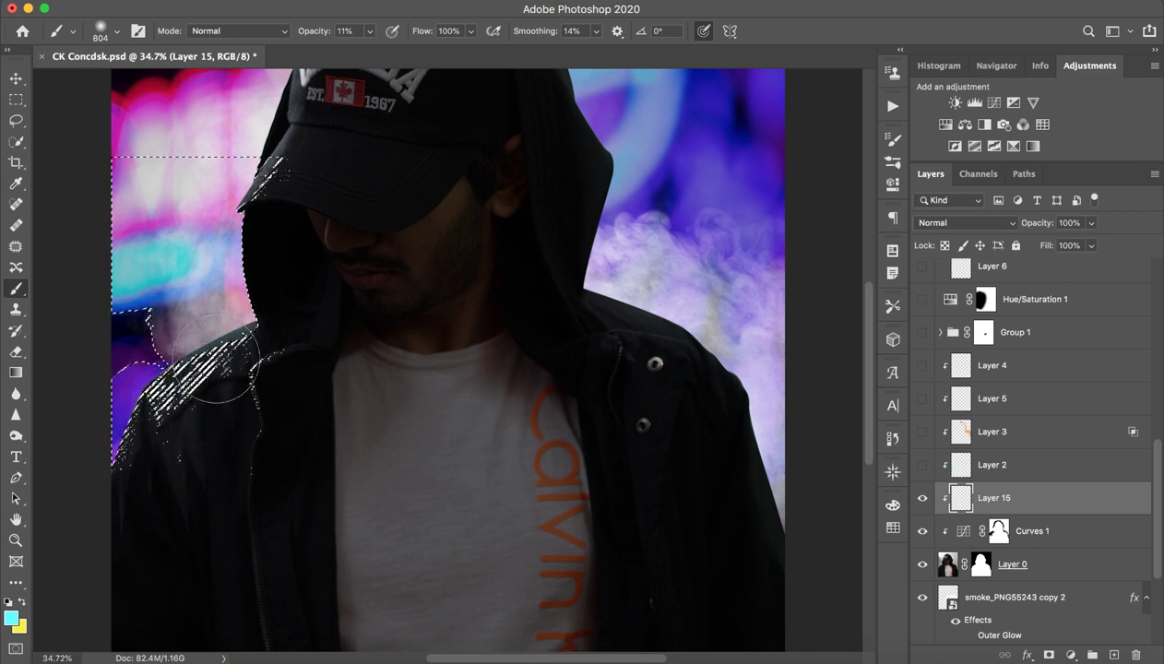
# - Paint cyan light over the left shoulder and zipper edge at 55% opacity
pyautogui.moveTo(186, 412)
pyautogui.mouseDown()
pyautogui.moveTo(147, 482)
pyautogui.moveTo(273, 382)
pyautogui.moveTo(163, 475)
pyautogui.moveTo(225, 407)
pyautogui.moveTo(130, 488)
pyautogui.moveTo(187, 415)
pyautogui.moveTo(187, 540)
pyautogui.moveTo(266, 388)
pyautogui.mouseUp()
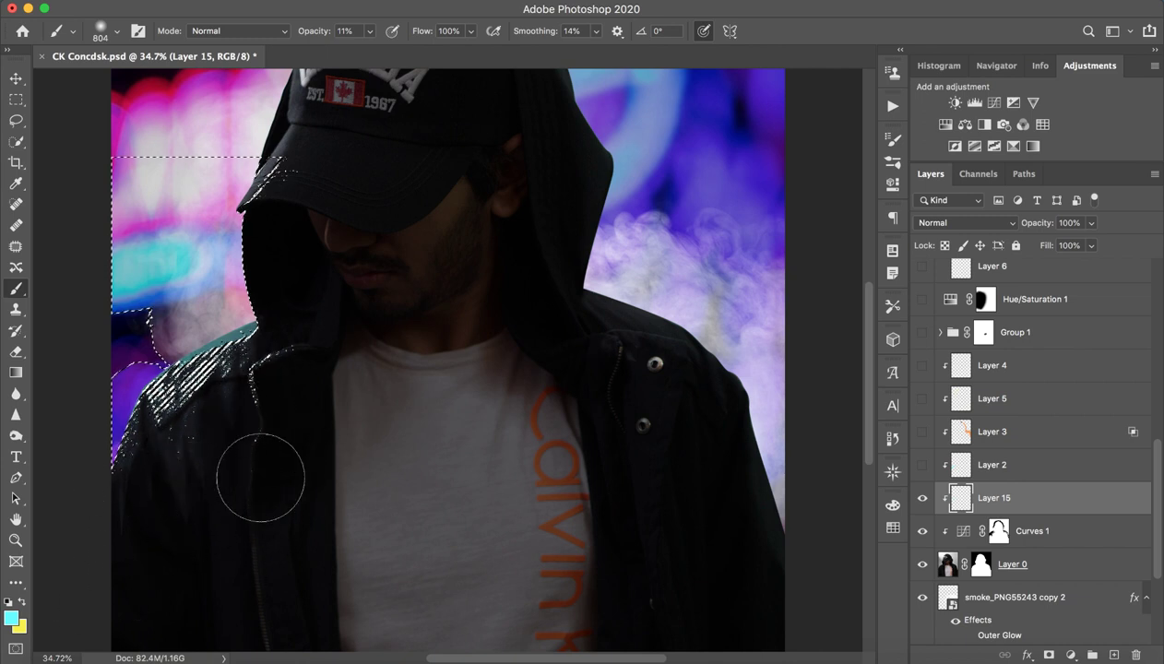
pyautogui.moveTo(329, 36); pyautogui.dragTo(347, 33)
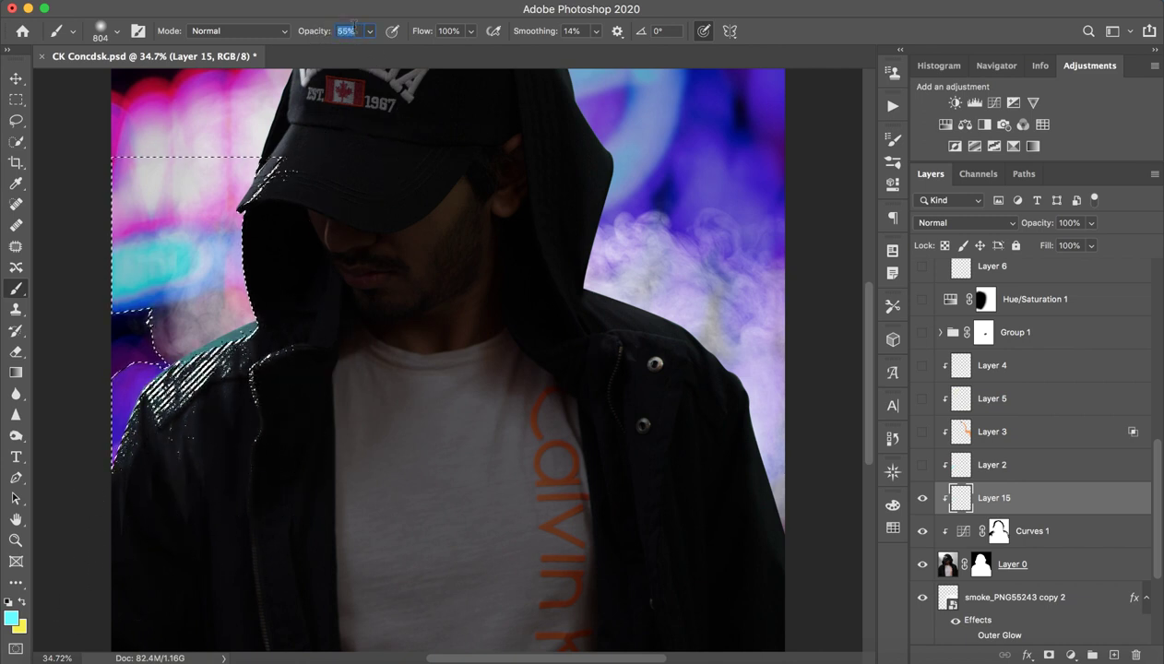
pyautogui.moveTo(168, 454)
pyautogui.mouseDown()
pyautogui.moveTo(200, 441)
pyautogui.moveTo(148, 475)
pyautogui.moveTo(200, 428)
pyautogui.moveTo(243, 435)
pyautogui.moveTo(195, 447)
pyautogui.moveTo(201, 416)
pyautogui.mouseUp()
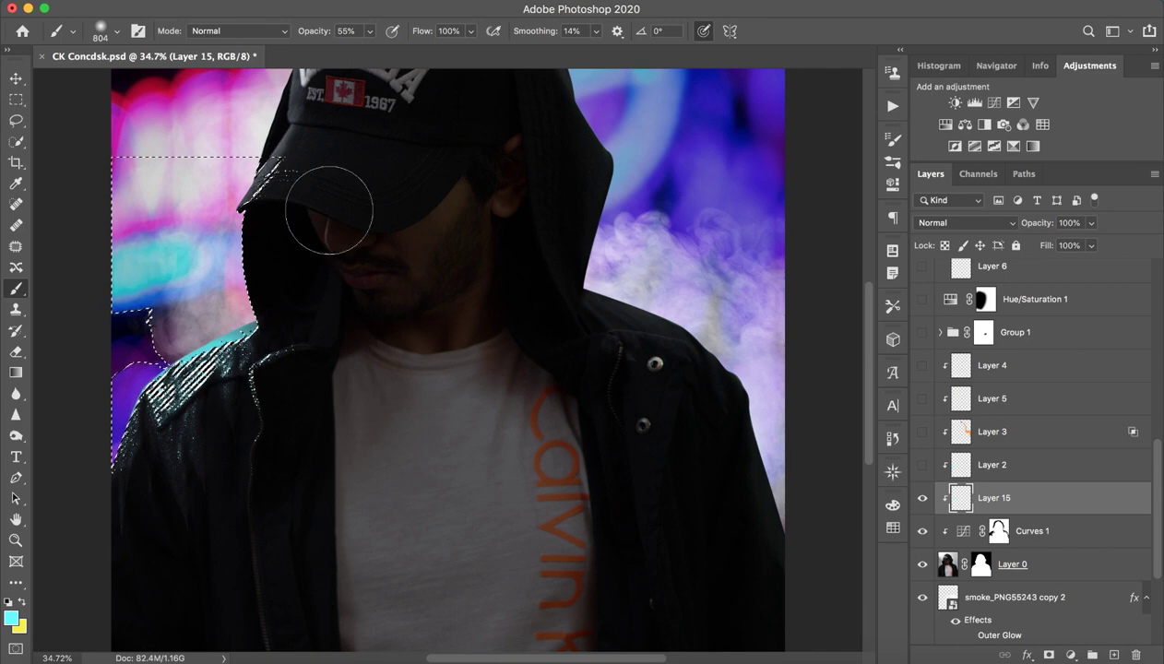
pyautogui.moveTo(327, 208)
pyautogui.mouseDown()
pyautogui.moveTo(219, 441)
pyautogui.moveTo(219, 420)
pyautogui.moveTo(298, 442)
pyautogui.moveTo(239, 390)
pyautogui.moveTo(260, 390)
pyautogui.moveTo(213, 450)
pyautogui.mouseUp()
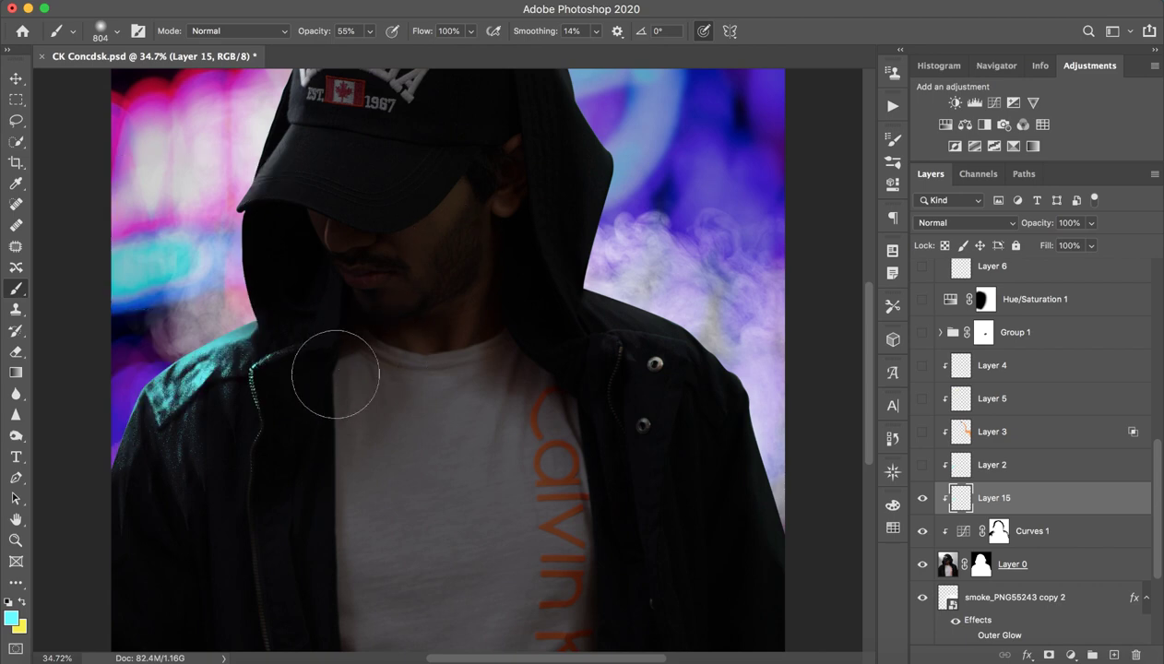
pyautogui.press('z')
pyautogui.moveTo(319, 388)
pyautogui.mouseDown()
pyautogui.moveTo(292, 423)
pyautogui.moveTo(426, 410)
pyautogui.mouseUp()
pyautogui.press('b')
pyautogui.press('z')
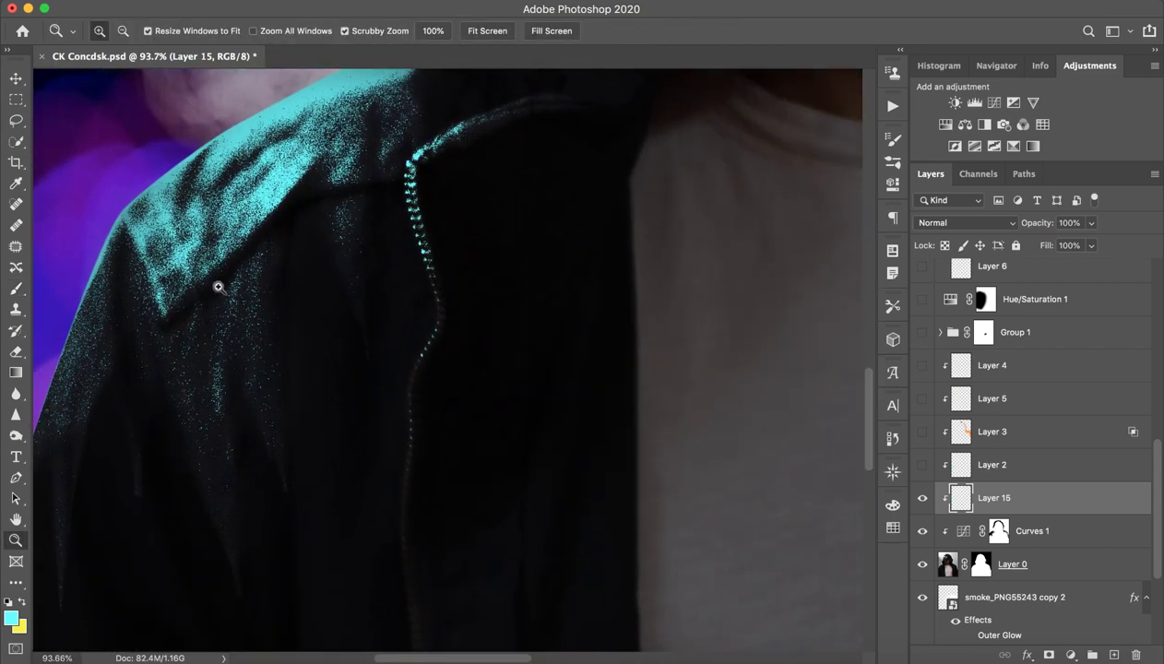
# - Zoom in on the shoulder glow and centre the view on the jacket shoulder
pyautogui.moveTo(219, 288); pyautogui.dragTo(268, 274)
pyautogui.press('b')
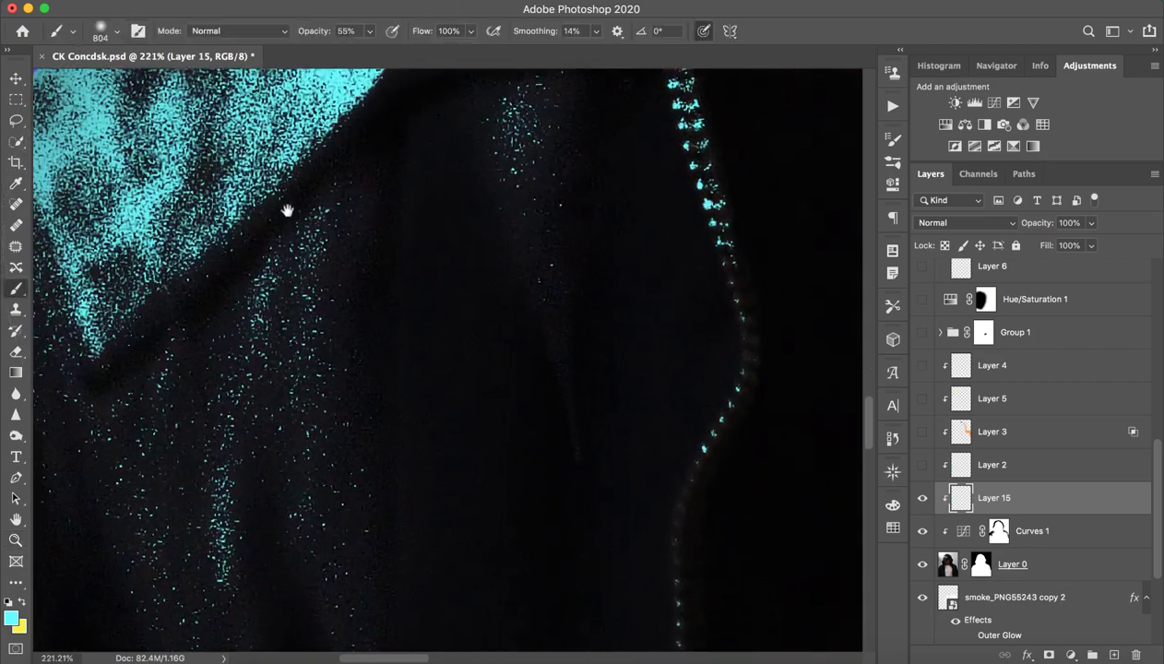
pyautogui.moveTo(289, 209)
pyautogui.mouseDown()
pyautogui.moveTo(454, 377)
pyautogui.moveTo(545, 311)
pyautogui.moveTo(514, 316)
pyautogui.mouseUp()
pyautogui.press('z')
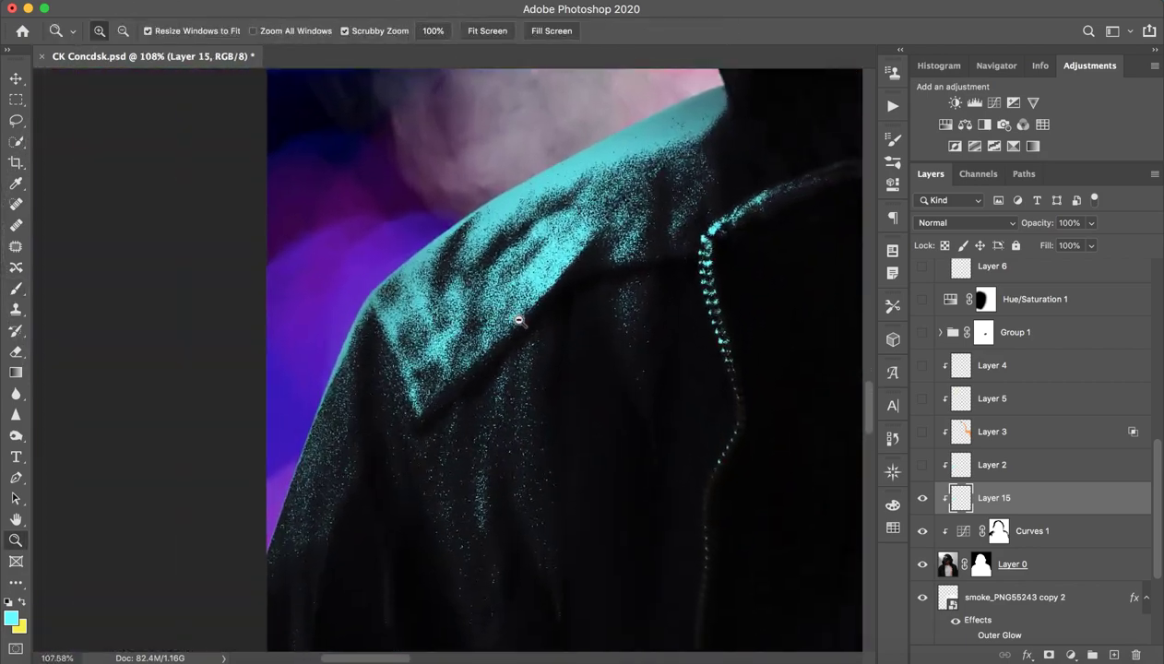
pyautogui.press('b')
pyautogui.moveTo(596, 298); pyautogui.dragTo(439, 316)
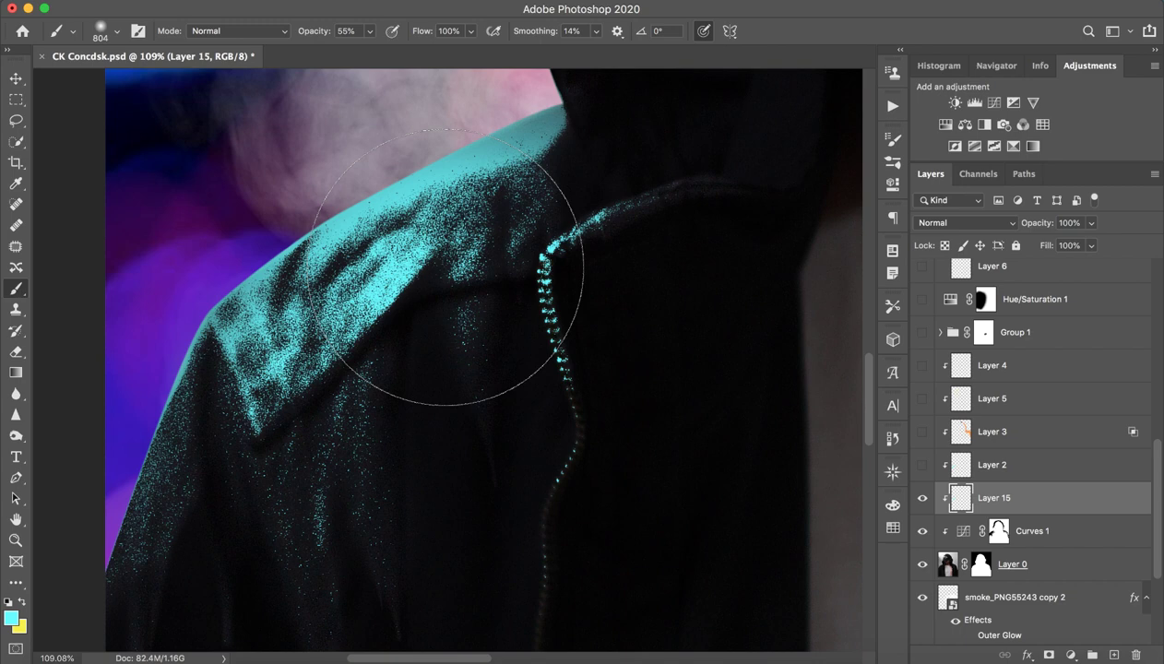
# - Shrink the brush to about 102 px and switch to the Mixer Brush (36% wet, 31% load, 59% mix)
pyautogui.moveTo(447, 267); pyautogui.dragTo(367, 287)
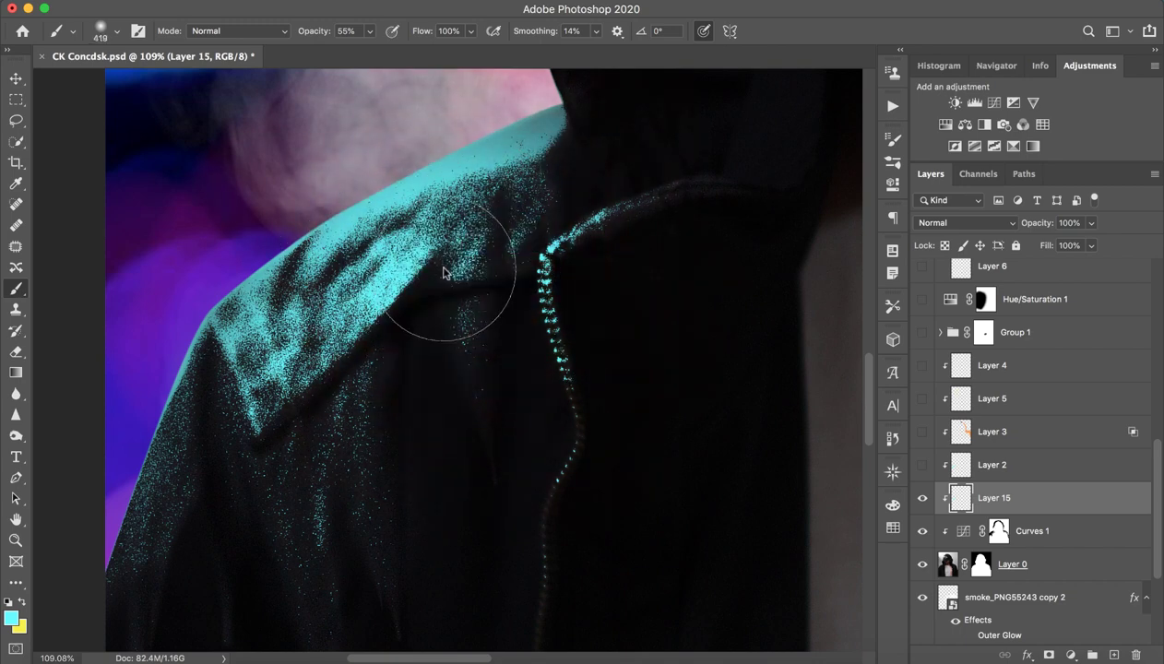
pyautogui.moveTo(221, 280); pyautogui.dragTo(291, 236)
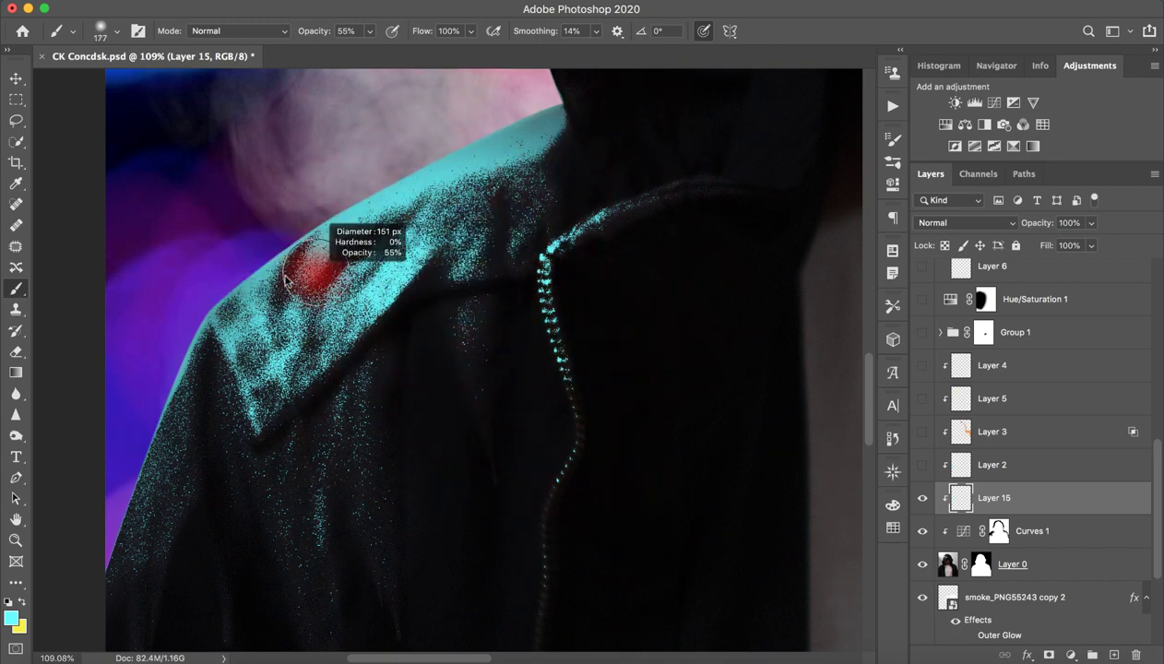
pyautogui.hotkey('shift', 'b')
# - Blend the cyan shoulder highlight up toward the collar with the Mixer Brush at 61 px
pyautogui.rightClick(18, 583)
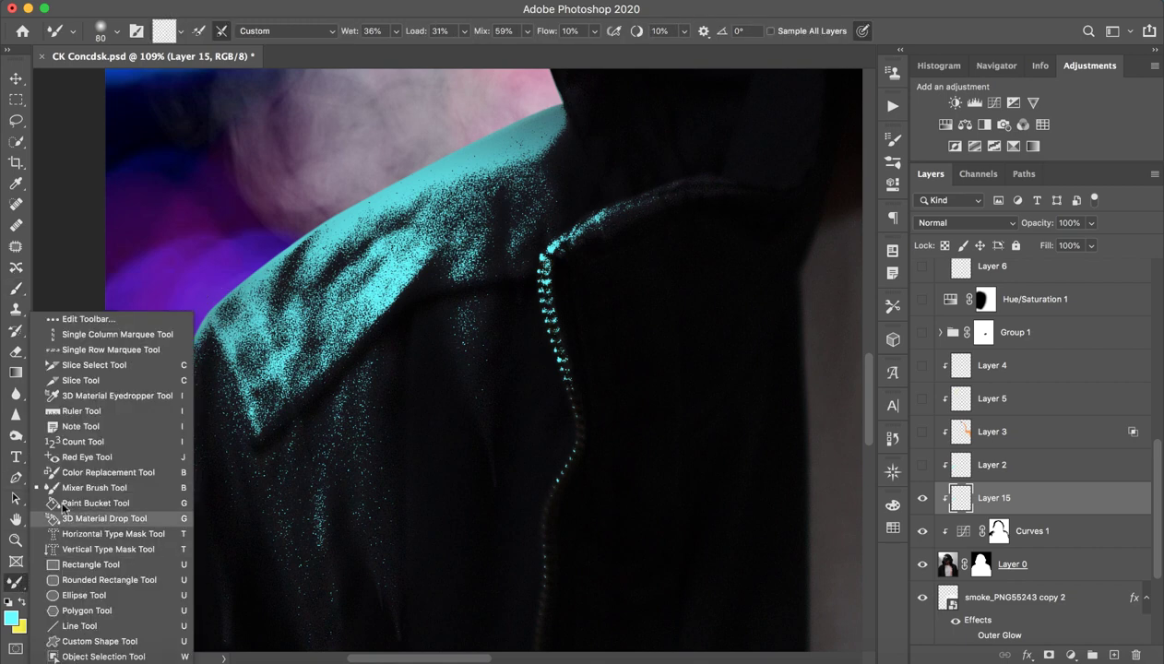
pyautogui.click(101, 476)
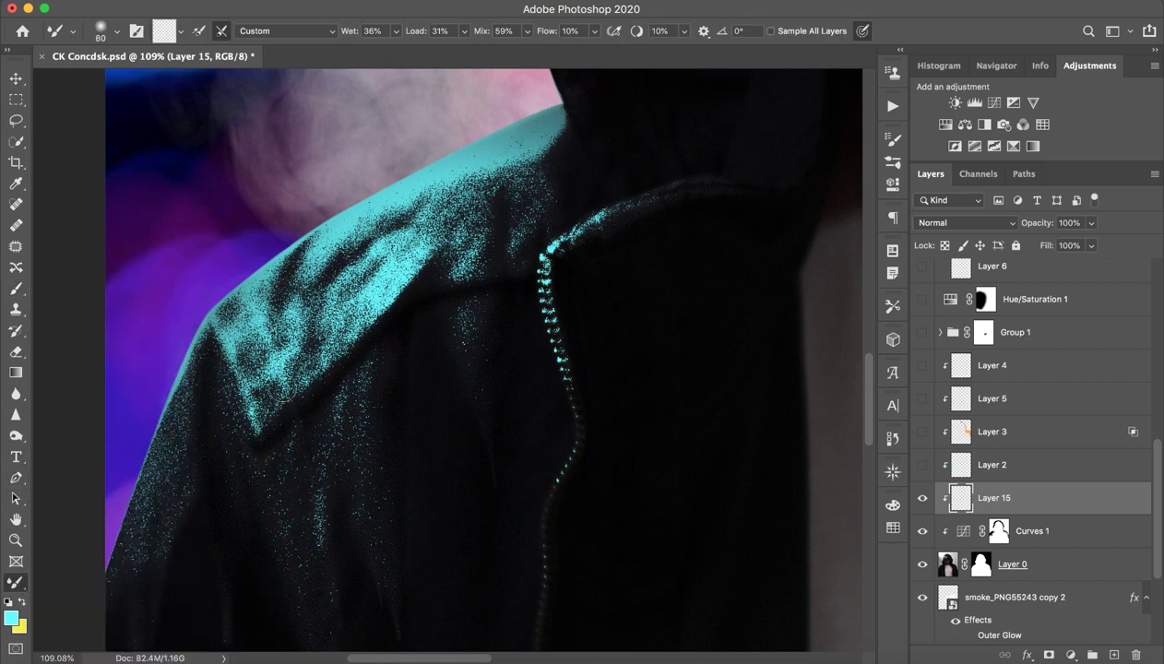
pyautogui.moveTo(255, 369)
pyautogui.mouseDown()
pyautogui.moveTo(263, 395)
pyautogui.moveTo(246, 356)
pyautogui.mouseUp()
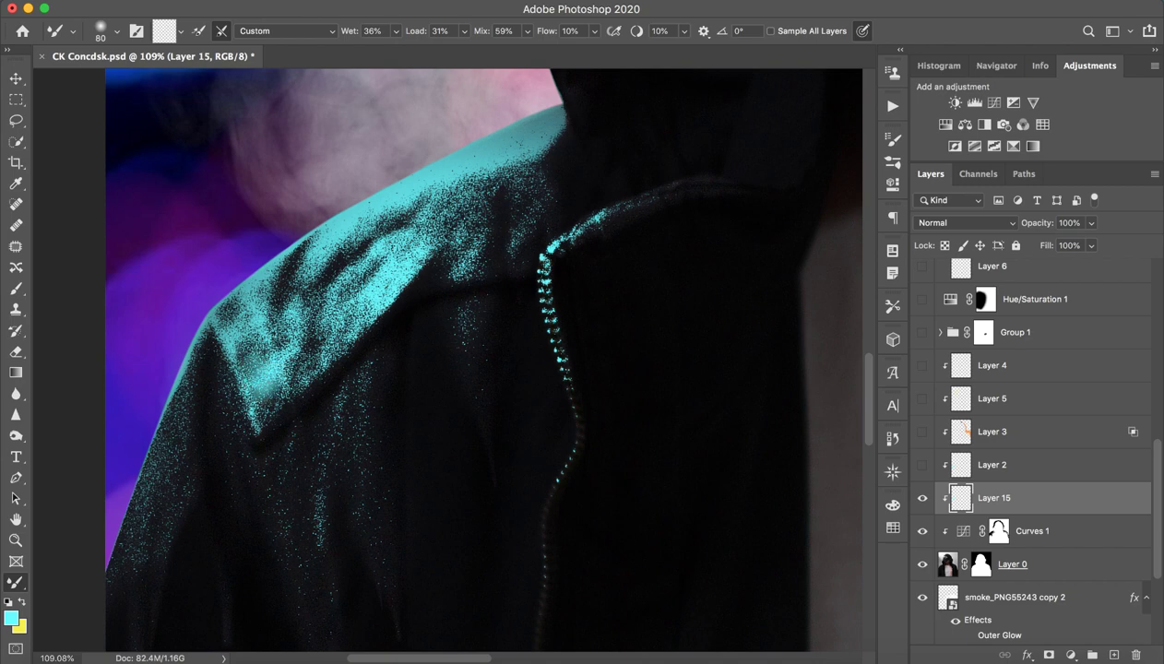
pyautogui.moveTo(277, 269); pyautogui.dragTo(260, 269)
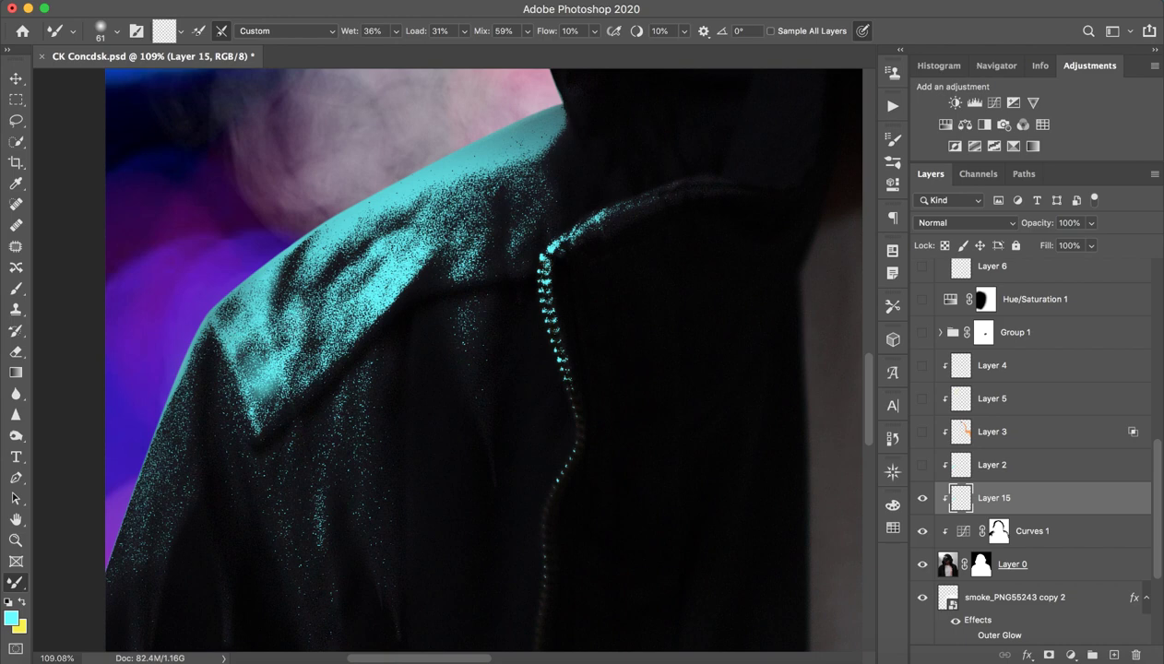
pyautogui.moveTo(351, 306)
pyautogui.mouseDown()
pyautogui.moveTo(367, 314)
pyautogui.moveTo(337, 330)
pyautogui.mouseUp()
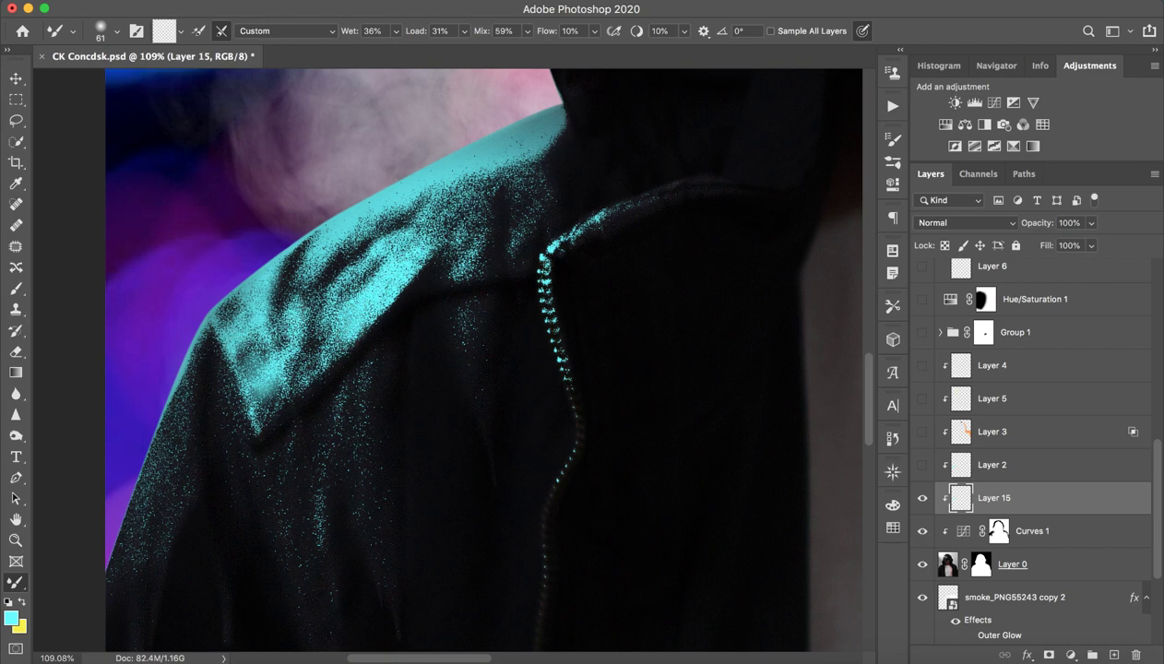
pyautogui.moveTo(404, 249)
pyautogui.mouseDown()
pyautogui.moveTo(441, 197)
pyautogui.moveTo(550, 120)
pyautogui.mouseUp()
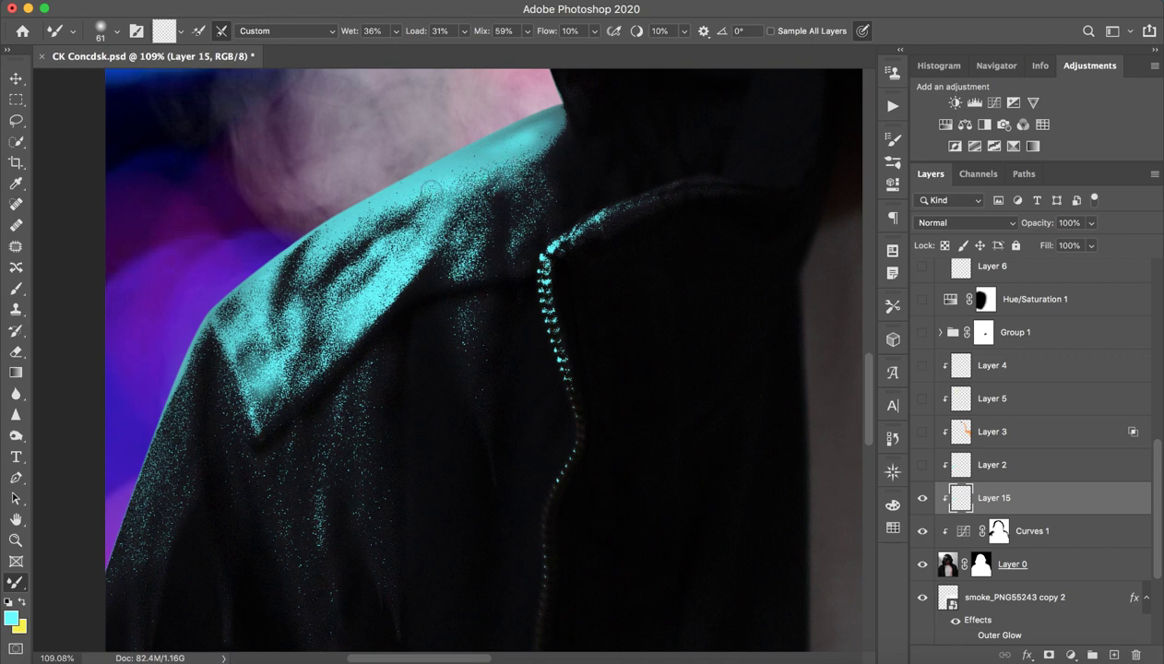
pyautogui.moveTo(430, 187); pyautogui.dragTo(433, 189)
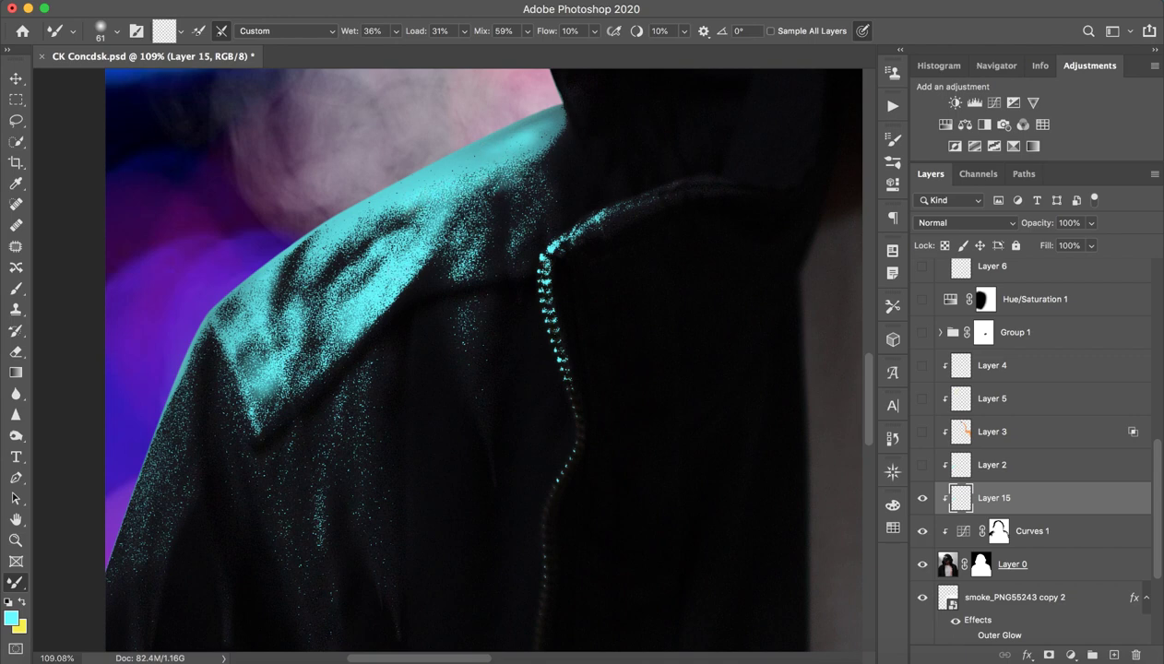
# - Zoom out and back in to check the smoothed teal sheen on the left shoulder
pyautogui.press('z')
pyautogui.moveTo(416, 286)
pyautogui.mouseDown()
pyautogui.moveTo(410, 331)
pyautogui.moveTo(486, 241)
pyautogui.moveTo(395, 252)
pyautogui.moveTo(428, 252)
pyautogui.moveTo(462, 221)
pyautogui.mouseUp()
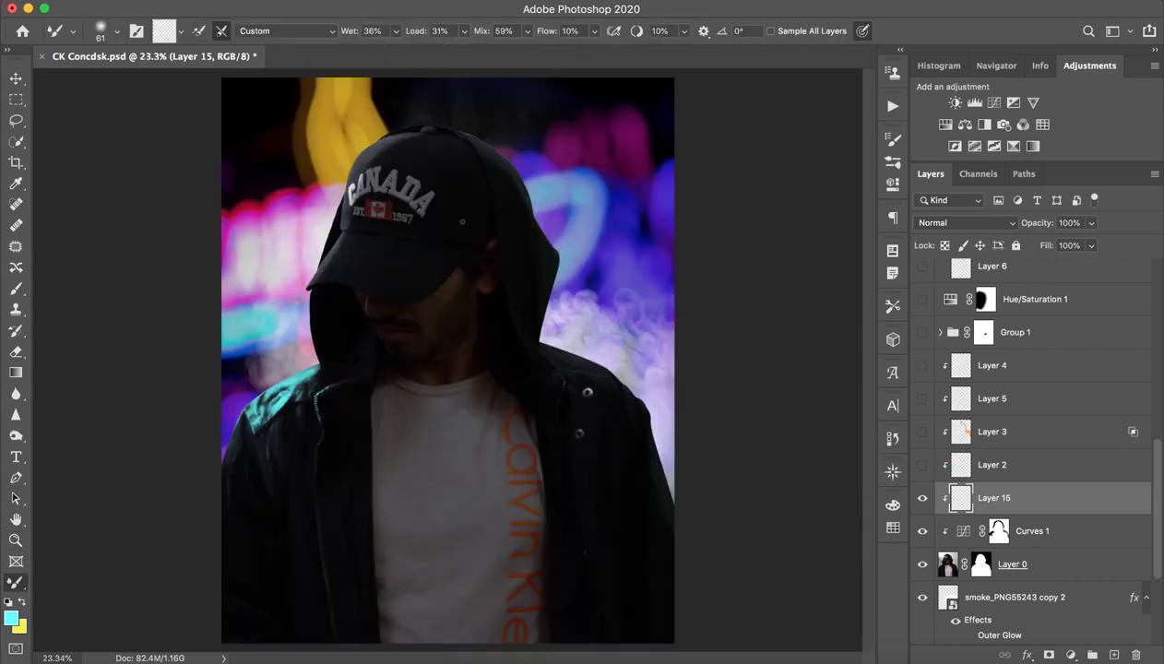
pyautogui.press('z')
pyautogui.moveTo(285, 415); pyautogui.dragTo(320, 411)
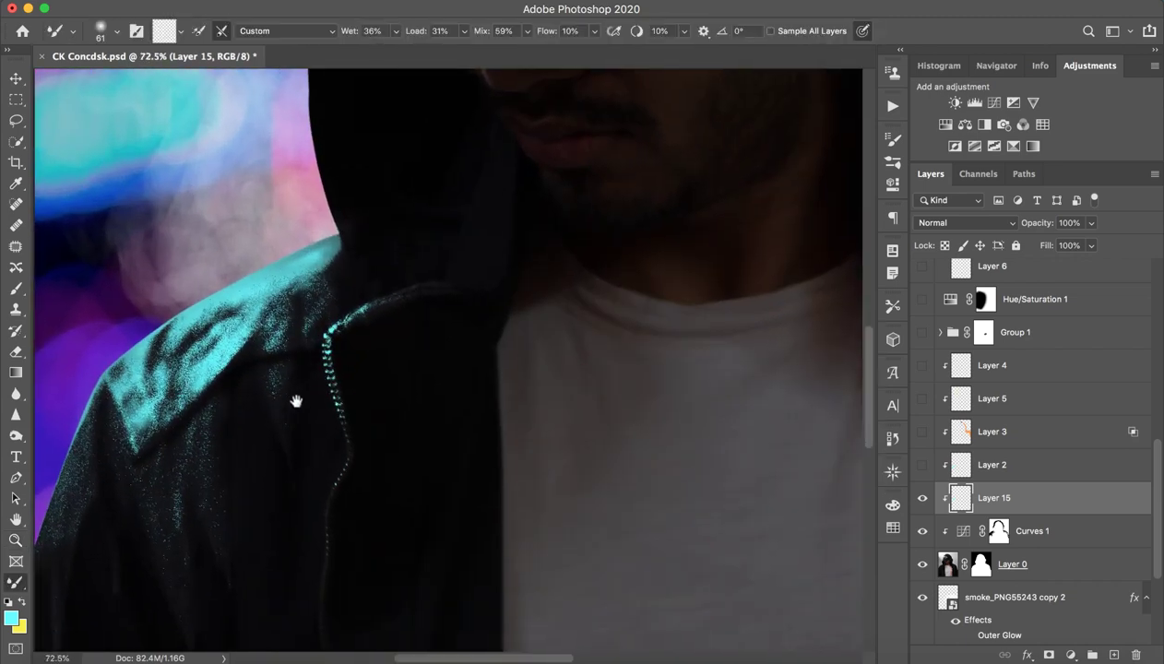
pyautogui.press('z')
pyautogui.moveTo(333, 367); pyautogui.dragTo(515, 366)
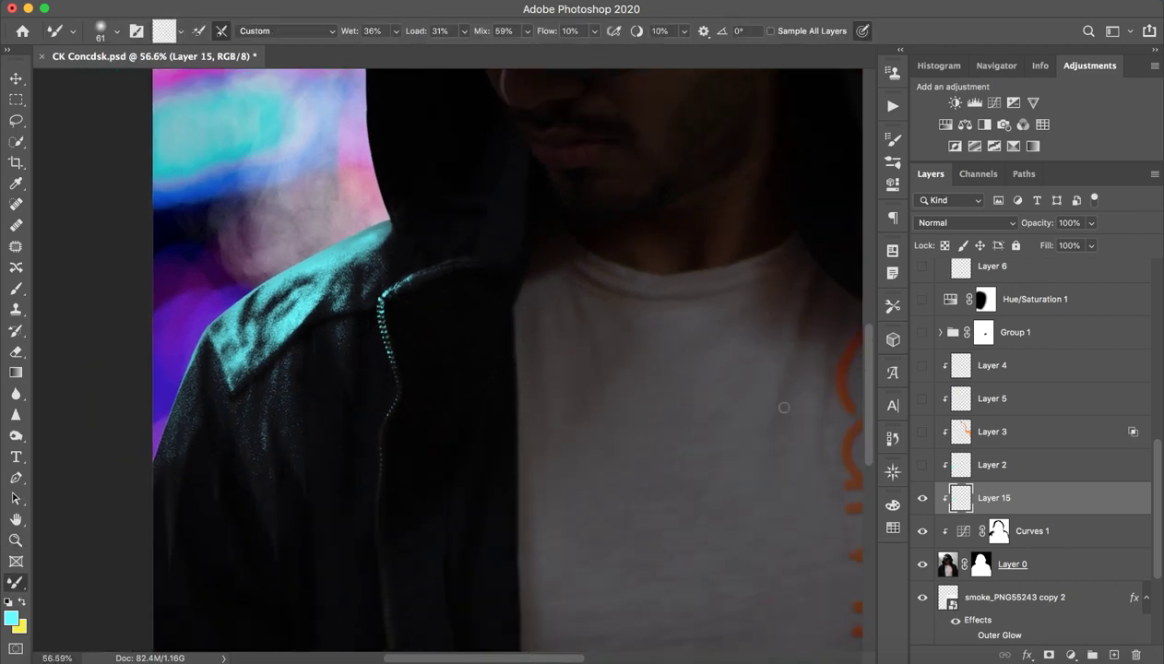
# - Apply a Gaussian Blur of about 9.1 pixels to Layer 15's cyan shoulder glow
pyautogui.click(369, 0)
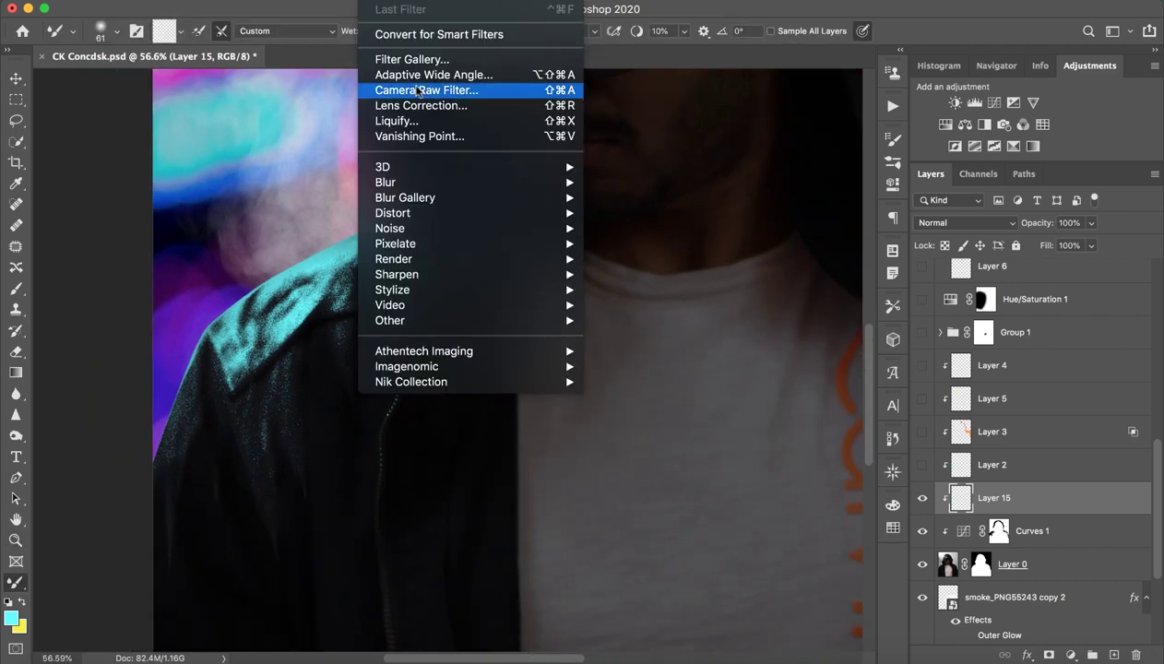
pyautogui.click(669, 232)
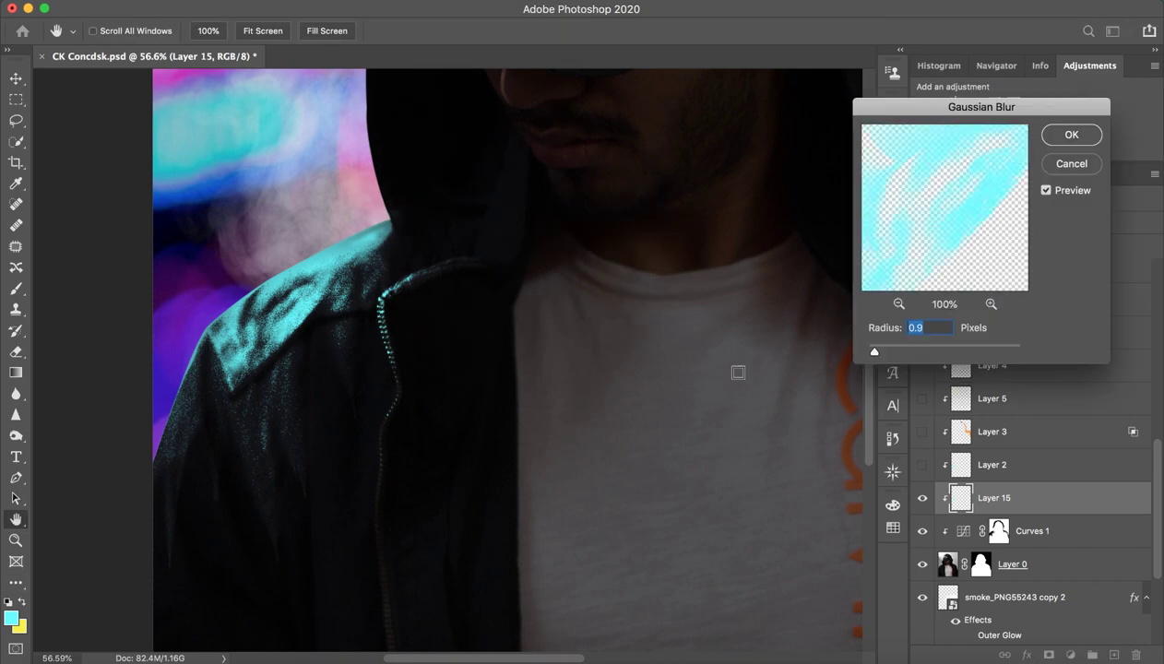
pyautogui.moveTo(879, 352); pyautogui.dragTo(881, 354)
pyautogui.moveTo(883, 356); pyautogui.dragTo(932, 349)
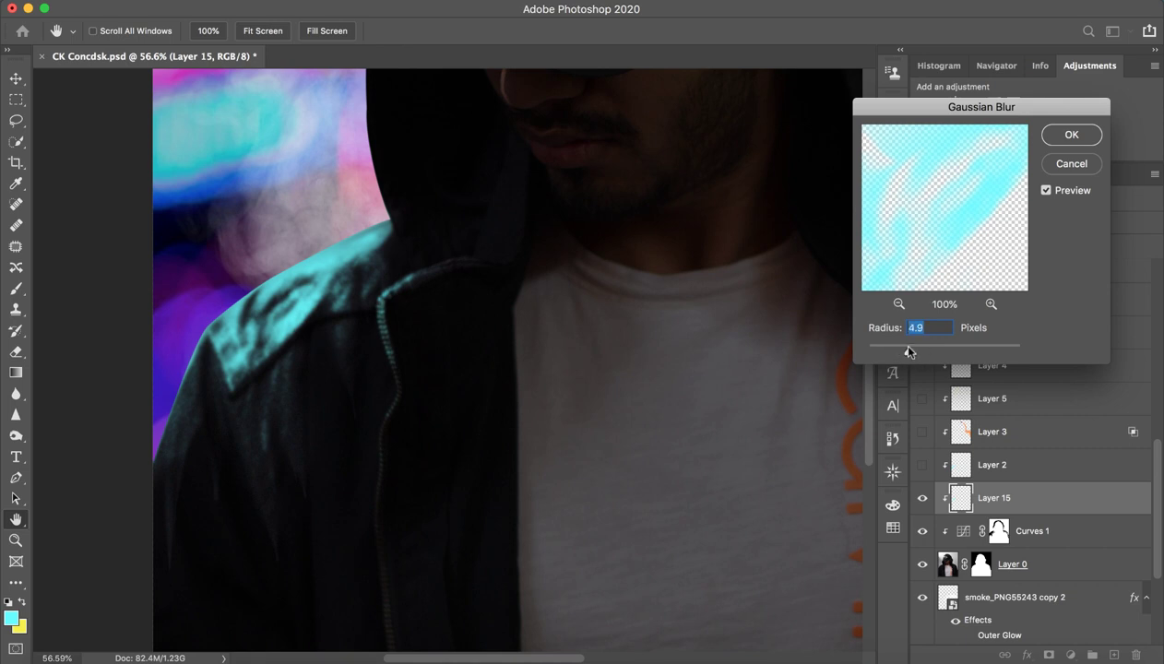
pyautogui.moveTo(898, 352); pyautogui.dragTo(925, 352)
pyautogui.click(1072, 136)
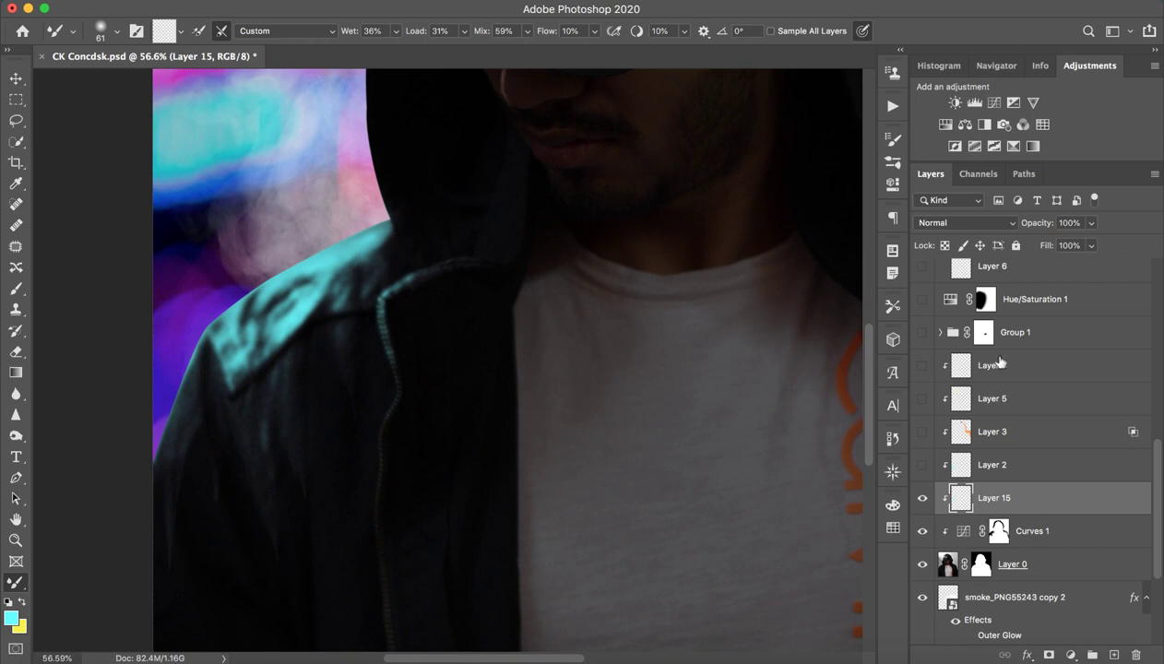
# - Split Layer 15's Underlying Blend If slider to hide the glow over dark areas
pyautogui.doubleClick(1055, 498)
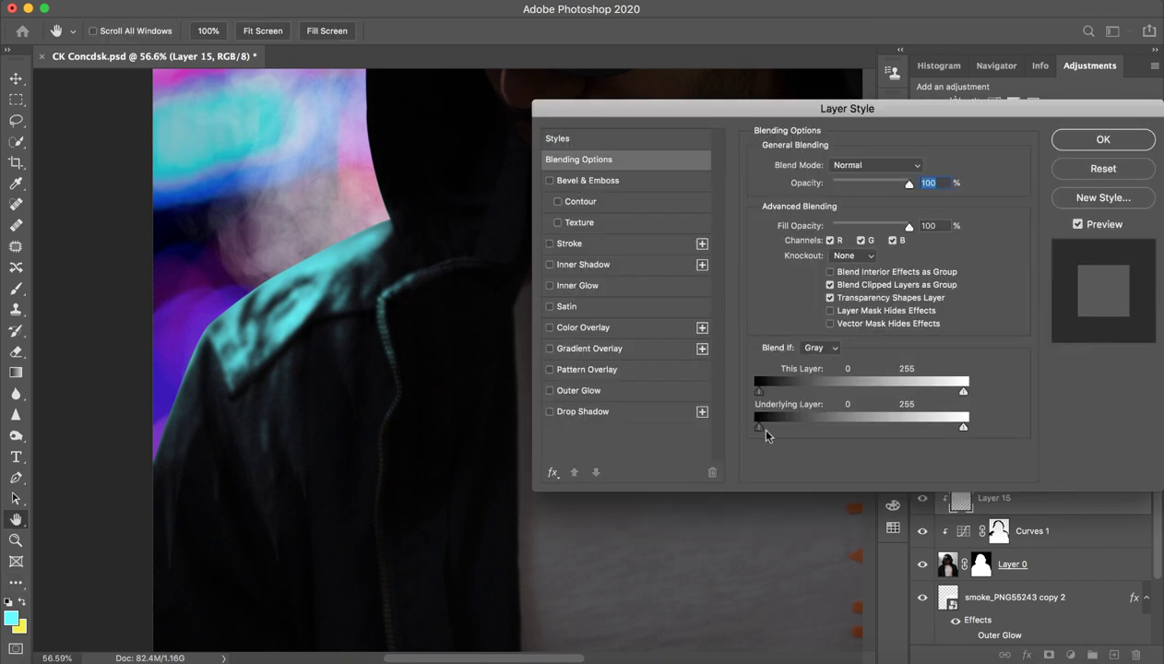
pyautogui.moveTo(757, 425)
pyautogui.mouseDown()
pyautogui.moveTo(842, 428)
pyautogui.moveTo(812, 439)
pyautogui.mouseUp()
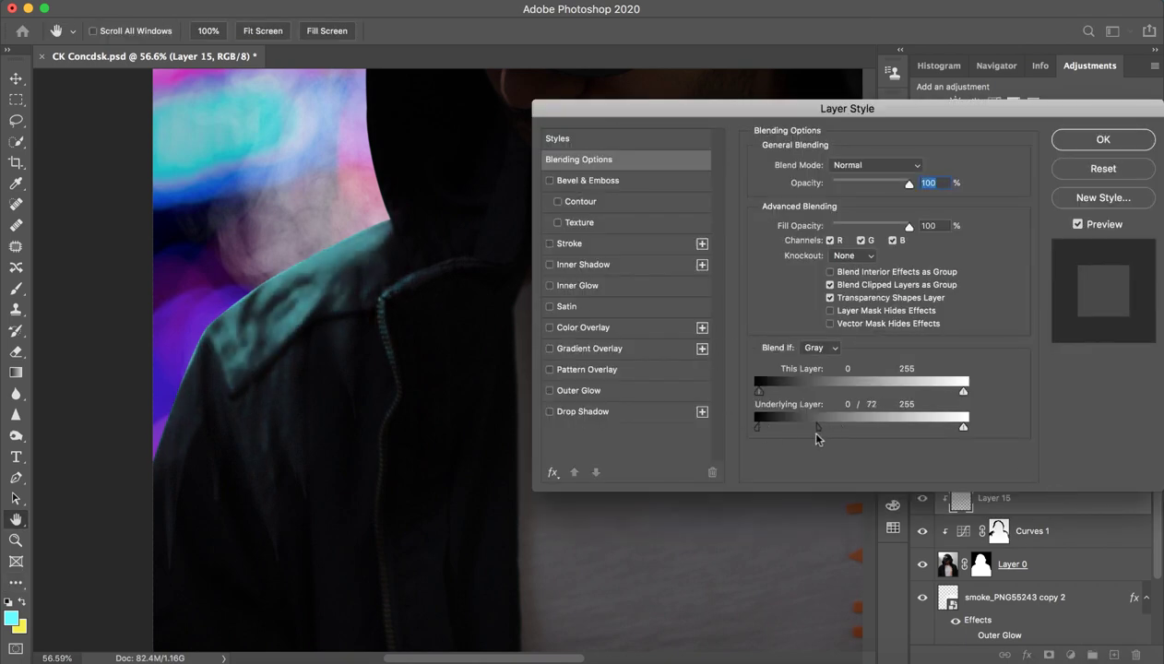
pyautogui.click(1104, 141)
pyautogui.hotkey('ctrl', '0')
pyautogui.press('b')
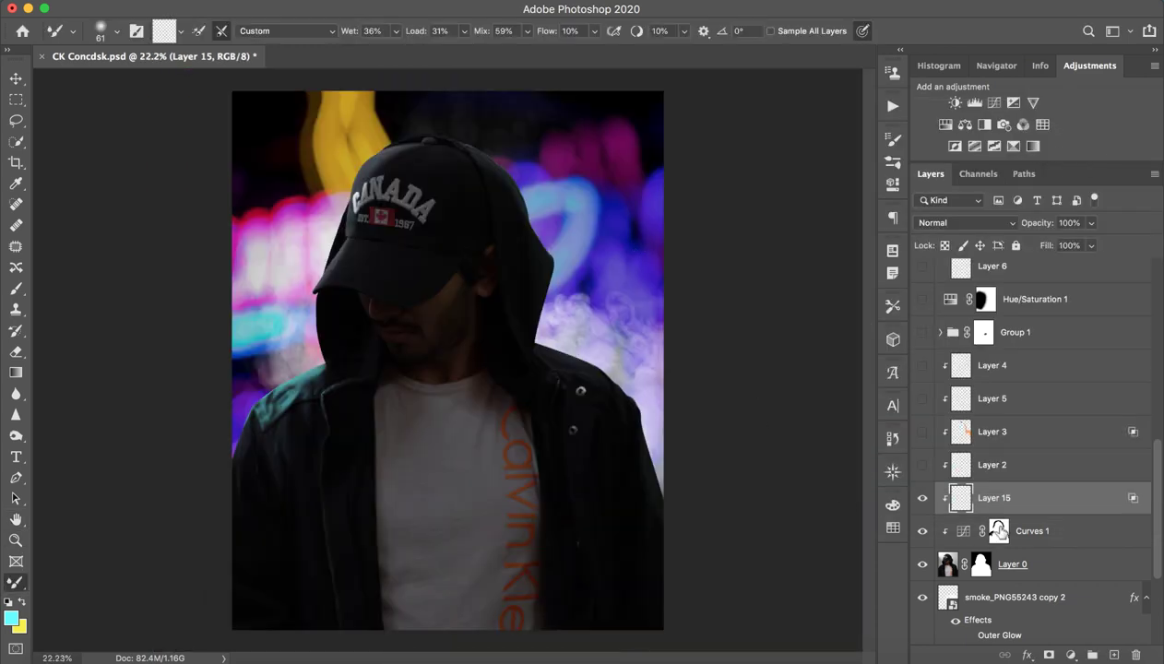
pyautogui.click(921, 498)
pyautogui.click(921, 498)
# - Duplicate Layer 15, clip the copy to it, and soften the copy's Blend If over bright areas
pyautogui.hotkey('ctrl', 'j')
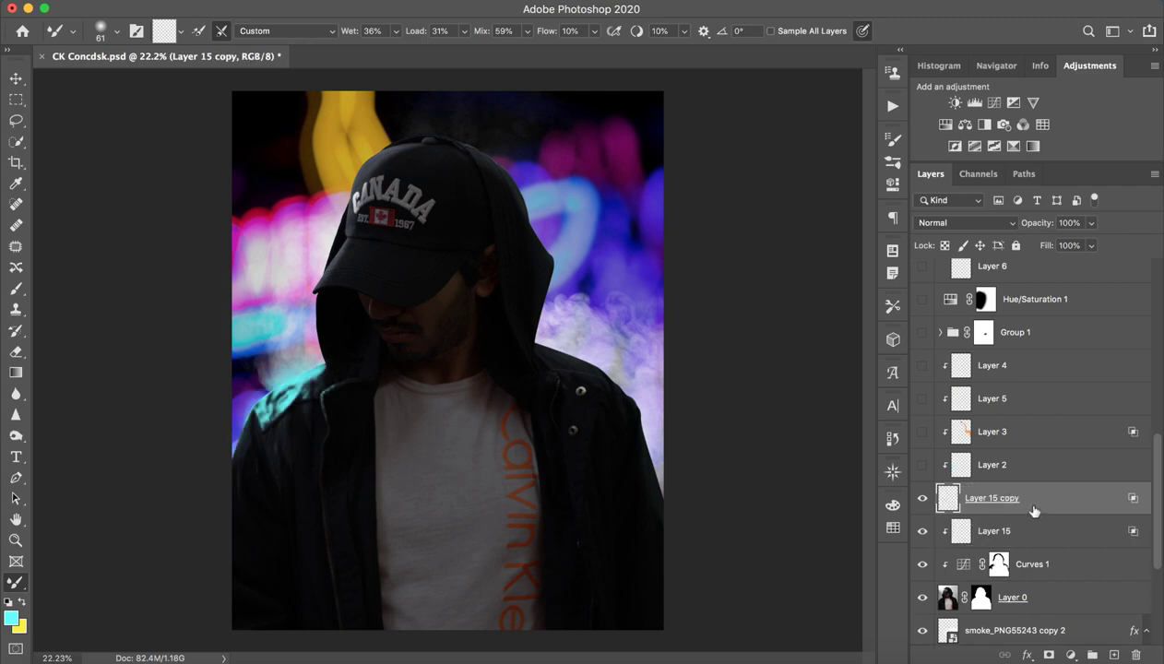
pyautogui.click(1031, 529)
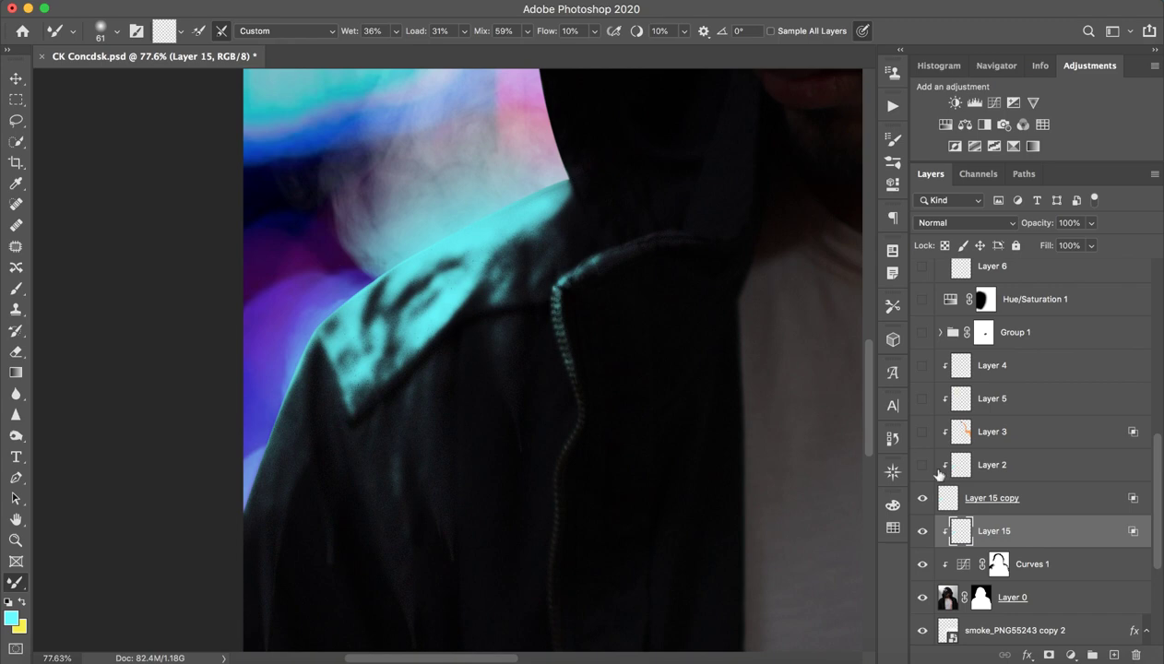
pyautogui.keyDown('alt'); pyautogui.click(1040, 513); pyautogui.keyUp('alt')
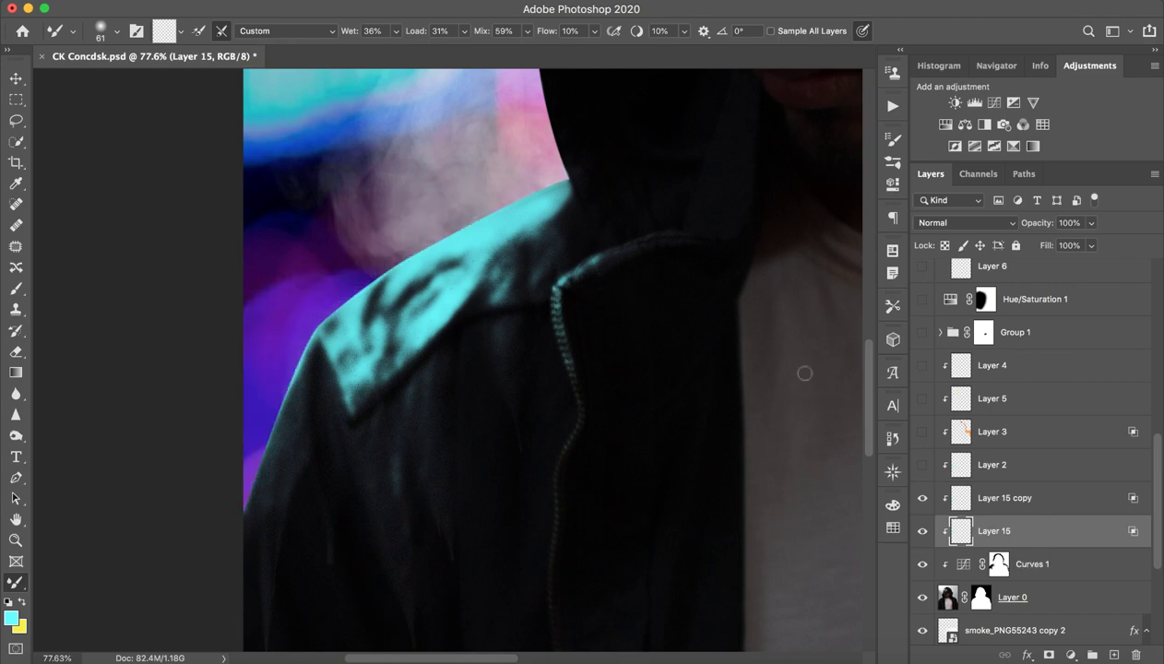
pyautogui.moveTo(538, 314); pyautogui.dragTo(463, 329)
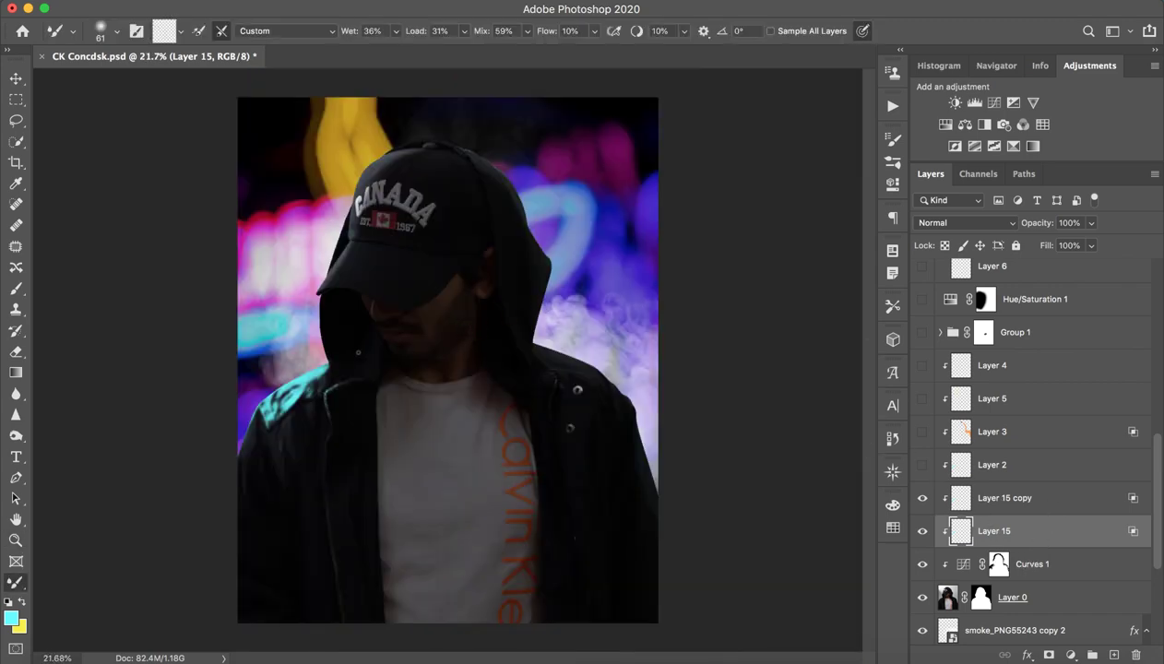
pyautogui.click(1015, 498)
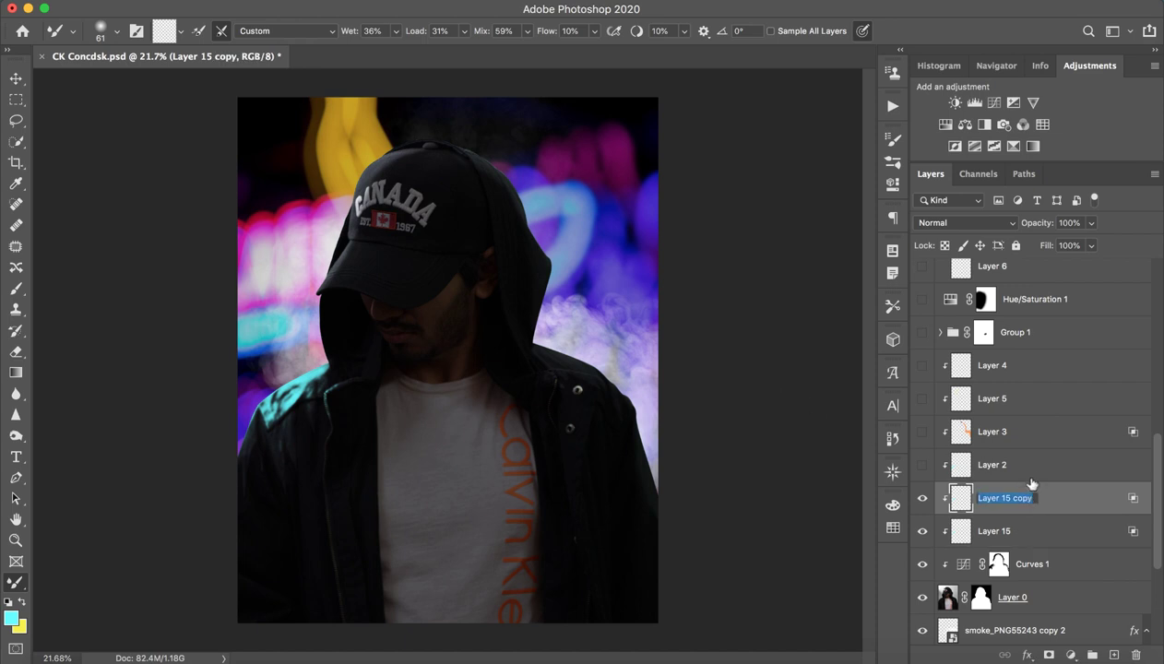
pyautogui.doubleClick(1062, 500)
pyautogui.moveTo(815, 427)
pyautogui.mouseDown()
pyautogui.moveTo(928, 437)
pyautogui.moveTo(918, 439)
pyautogui.mouseUp()
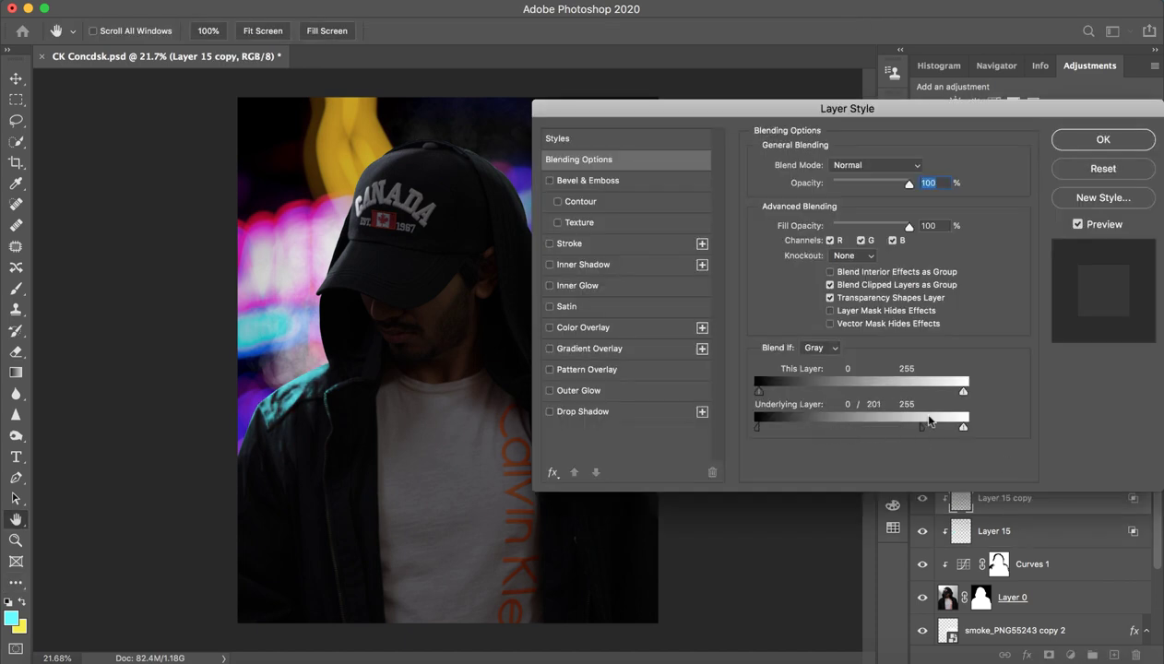
pyautogui.click(1101, 140)
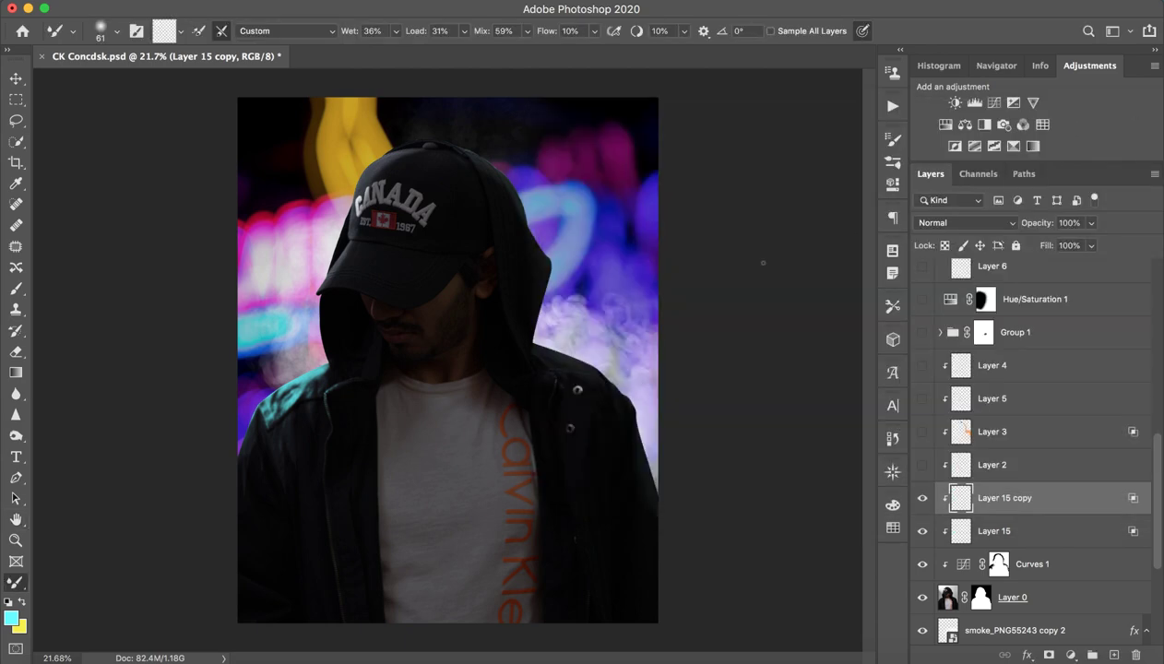
pyautogui.press('z')
pyautogui.moveTo(288, 363)
pyautogui.mouseDown()
pyautogui.moveTo(354, 380)
pyautogui.moveTo(391, 367)
pyautogui.mouseUp()
pyautogui.press('b')
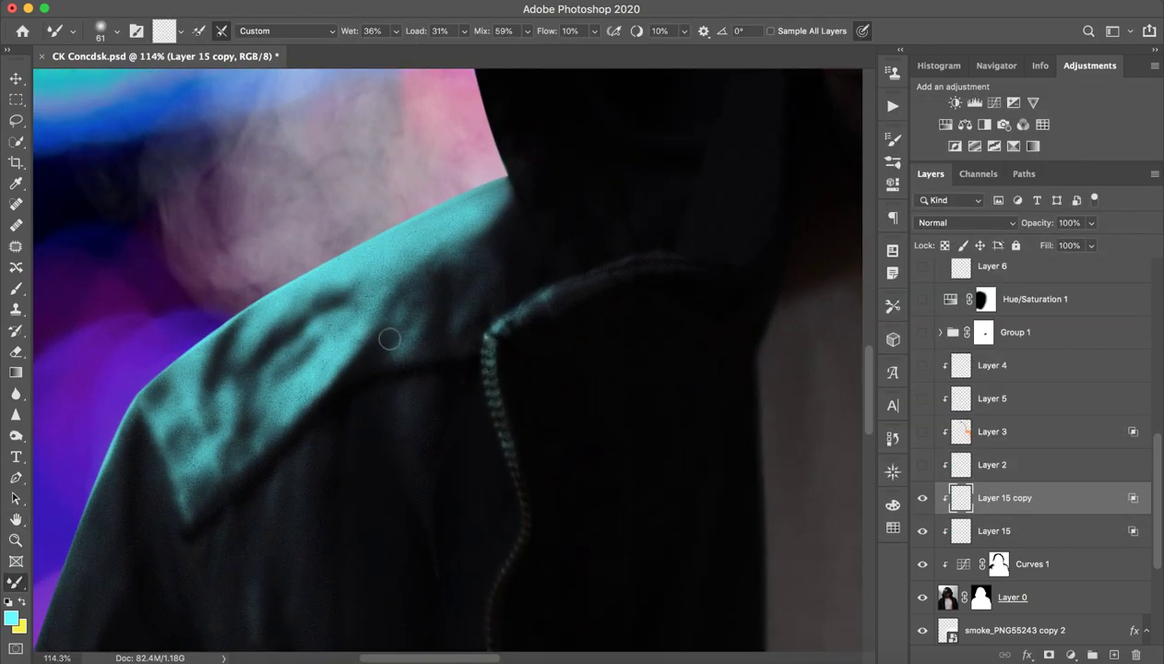
# - Delete Layer 15 and Layer 15 copy, the two shoulder-glow layers
pyautogui.click(1136, 655)
pyautogui.press('z')
pyautogui.moveTo(807, 486); pyautogui.dragTo(460, 376)
pyautogui.press('b')
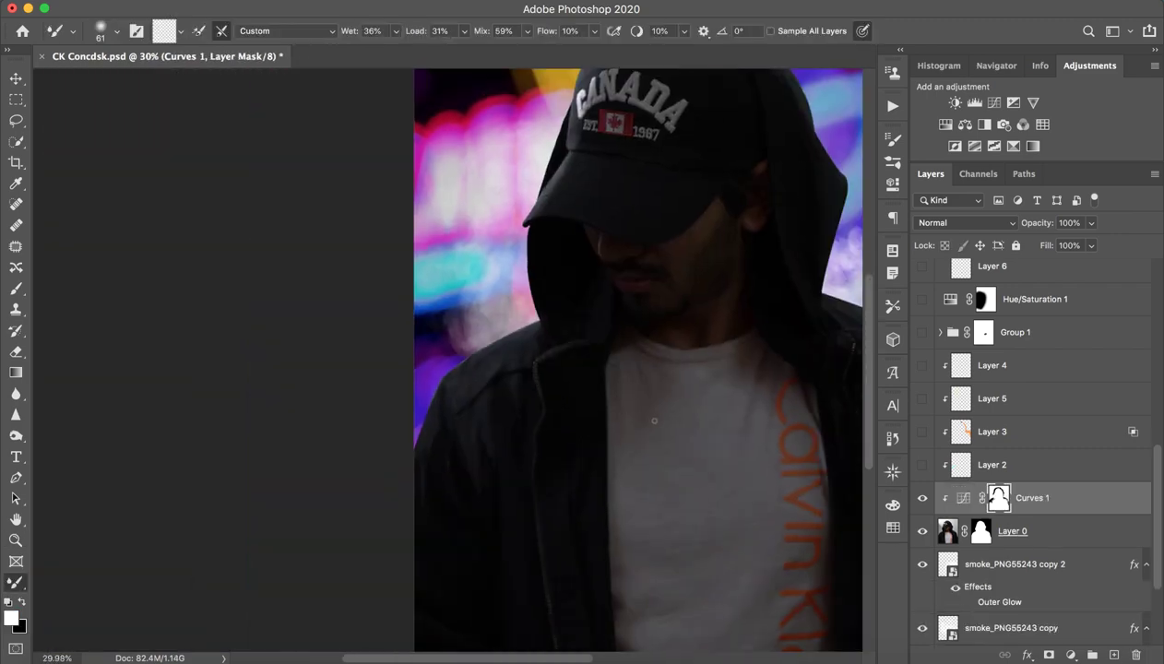
pyautogui.moveTo(580, 378); pyautogui.dragTo(503, 365)
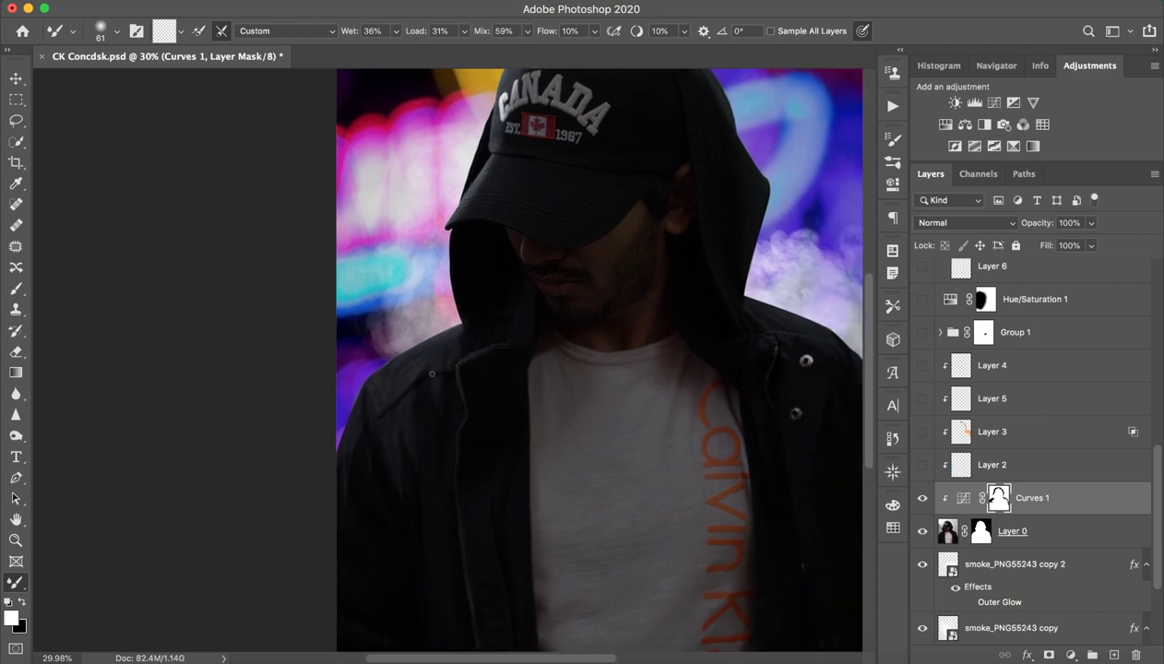
# - Show Layer 2's teal and Layer 3's warm brown jacket highlights
pyautogui.click(1010, 461)
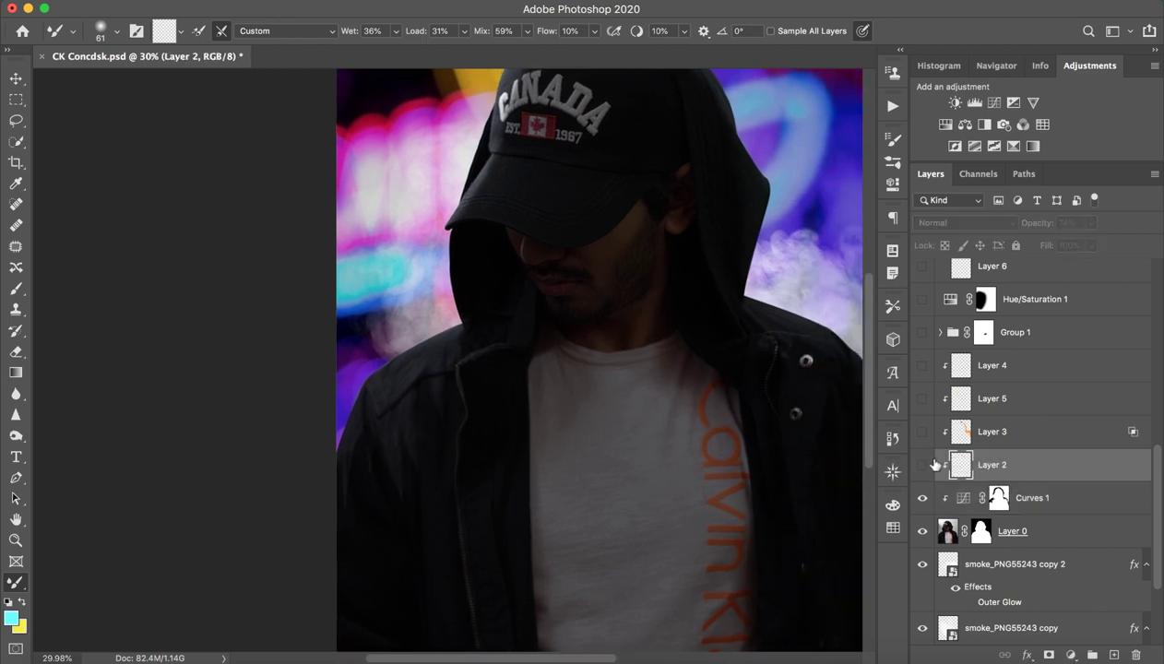
pyautogui.click(923, 465)
pyautogui.moveTo(598, 361); pyautogui.dragTo(475, 318)
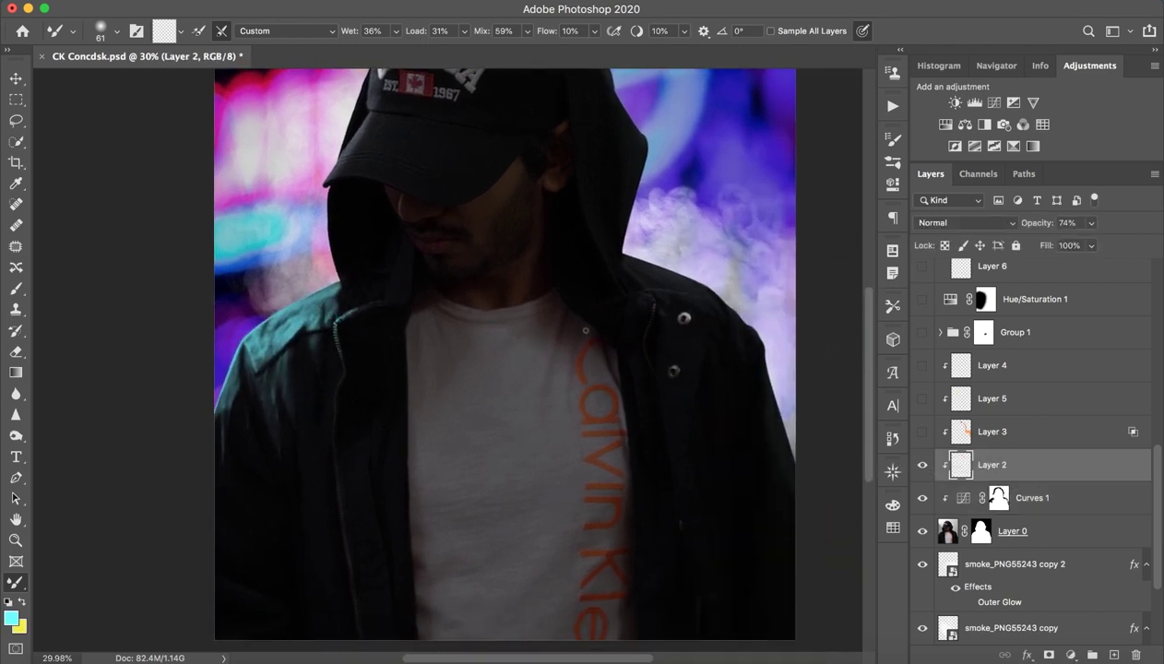
pyautogui.click(1029, 433)
pyautogui.click(922, 431)
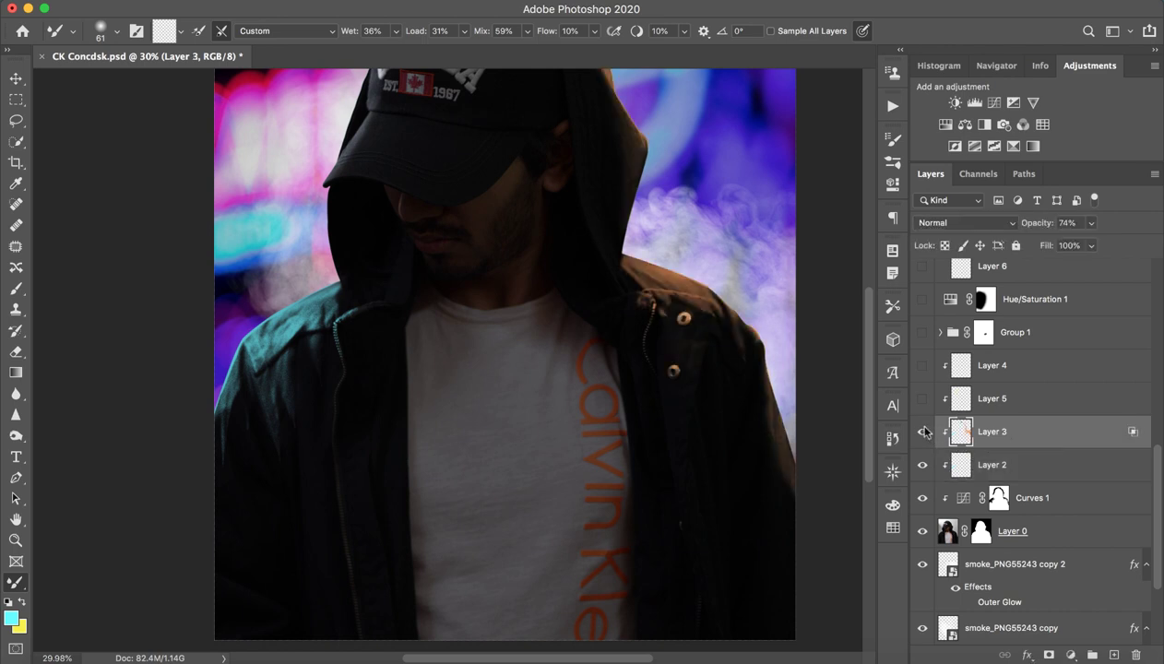
pyautogui.scroll(-4, 556, 410)
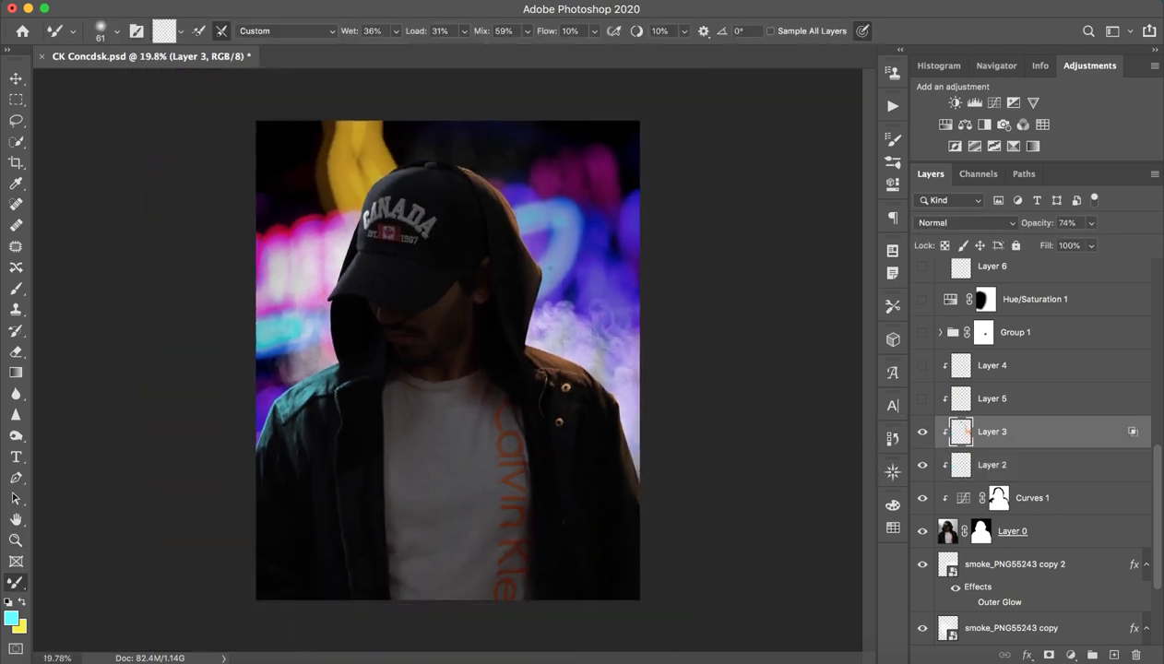
pyautogui.press('z')
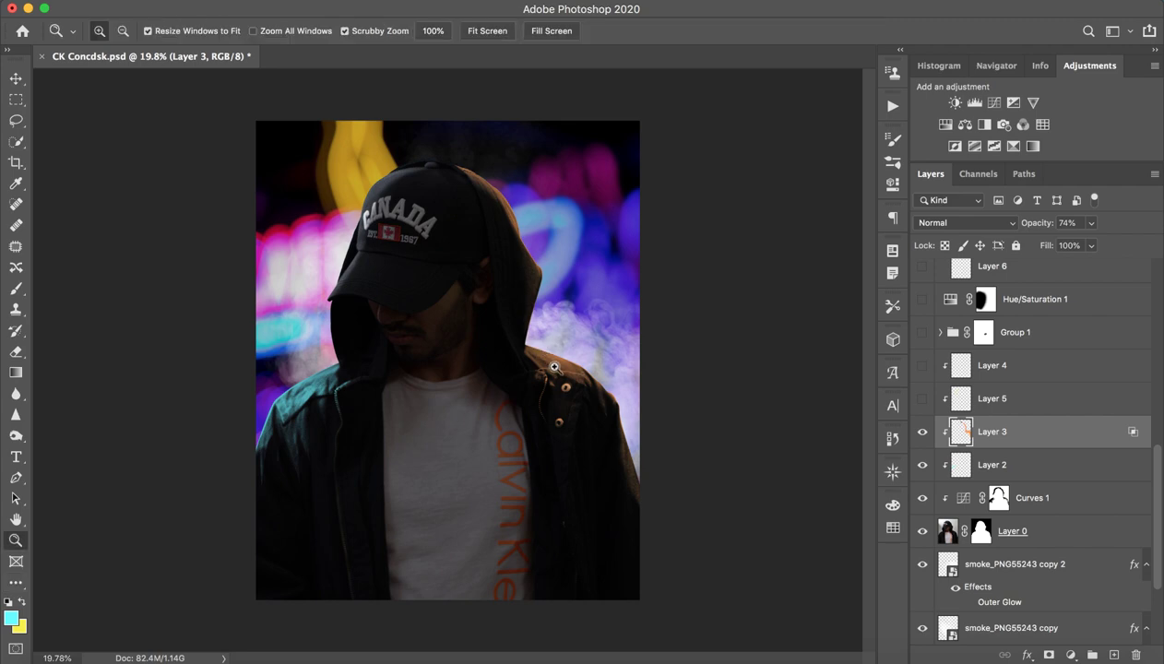
pyautogui.moveTo(542, 356)
pyautogui.mouseDown()
pyautogui.moveTo(707, 363)
pyautogui.moveTo(587, 335)
pyautogui.moveTo(565, 341)
pyautogui.mouseUp()
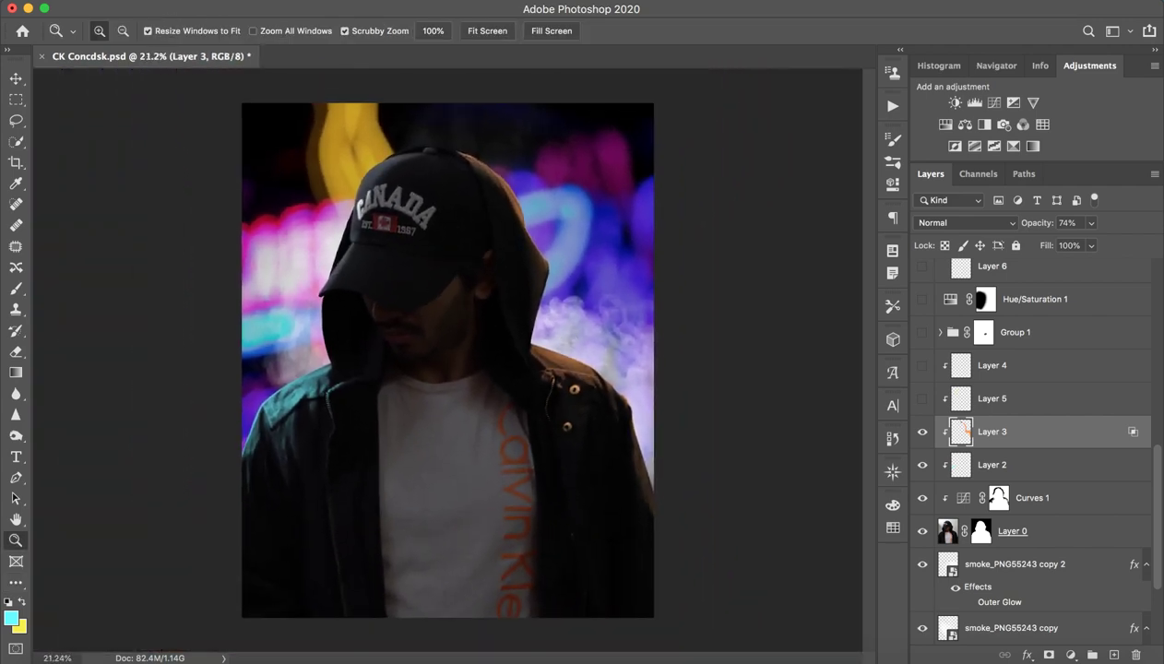
pyautogui.press('b')
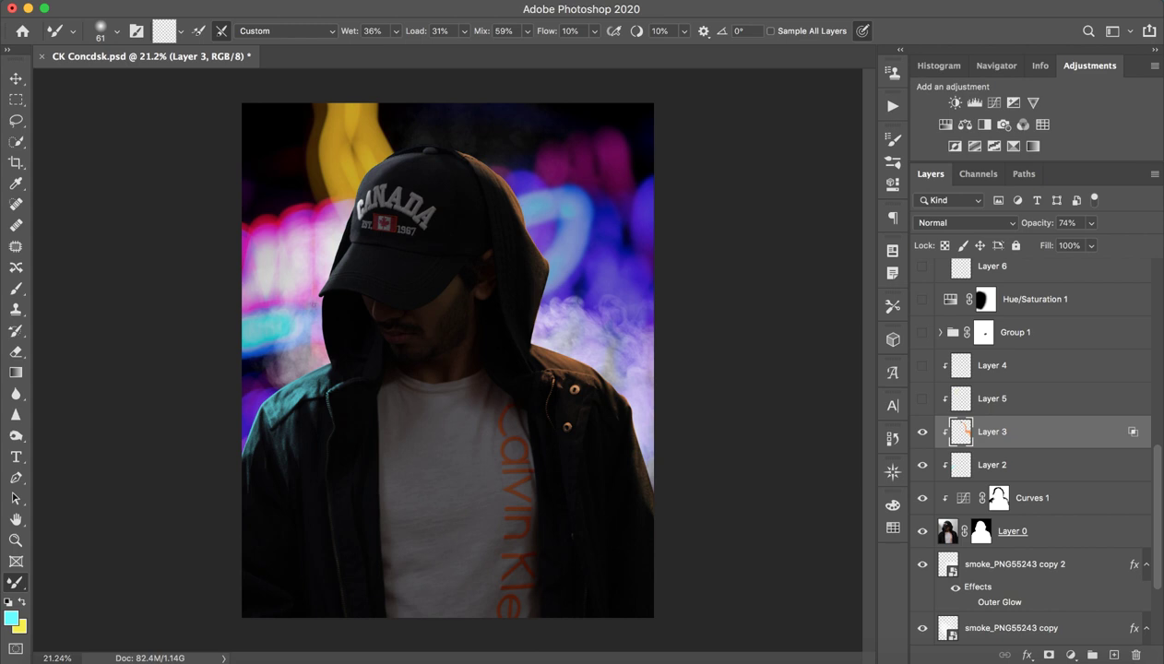
# - Show Layer 5 to brighten the cap and select Layer 4
pyautogui.click(980, 400)
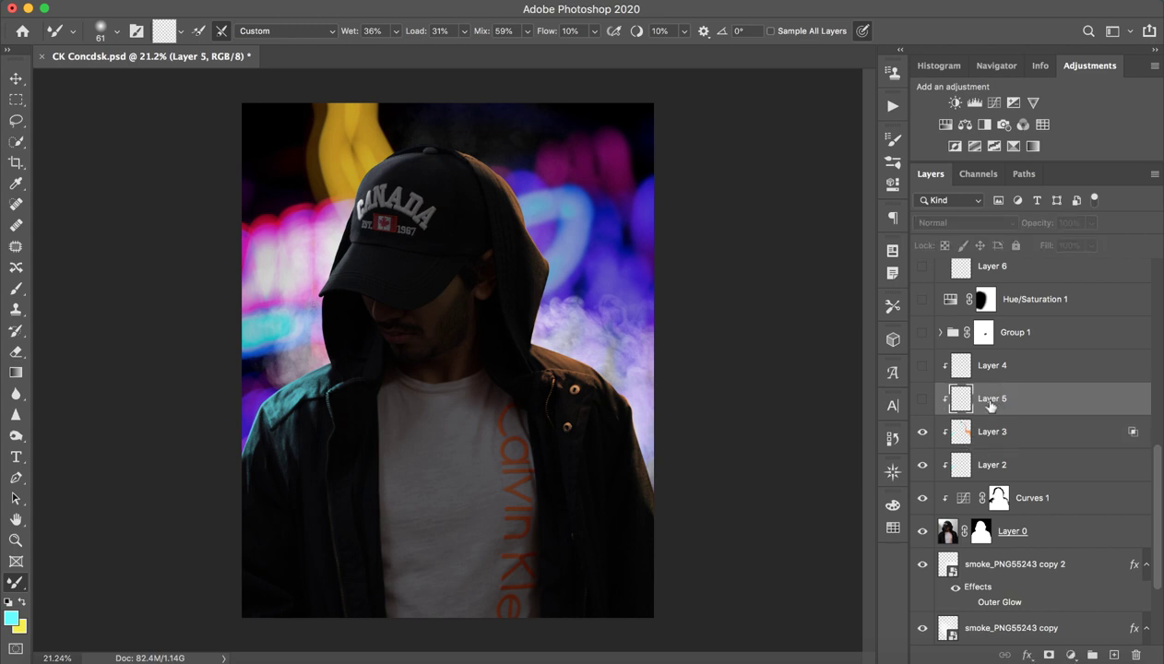
pyautogui.click(918, 402)
pyautogui.click(921, 399)
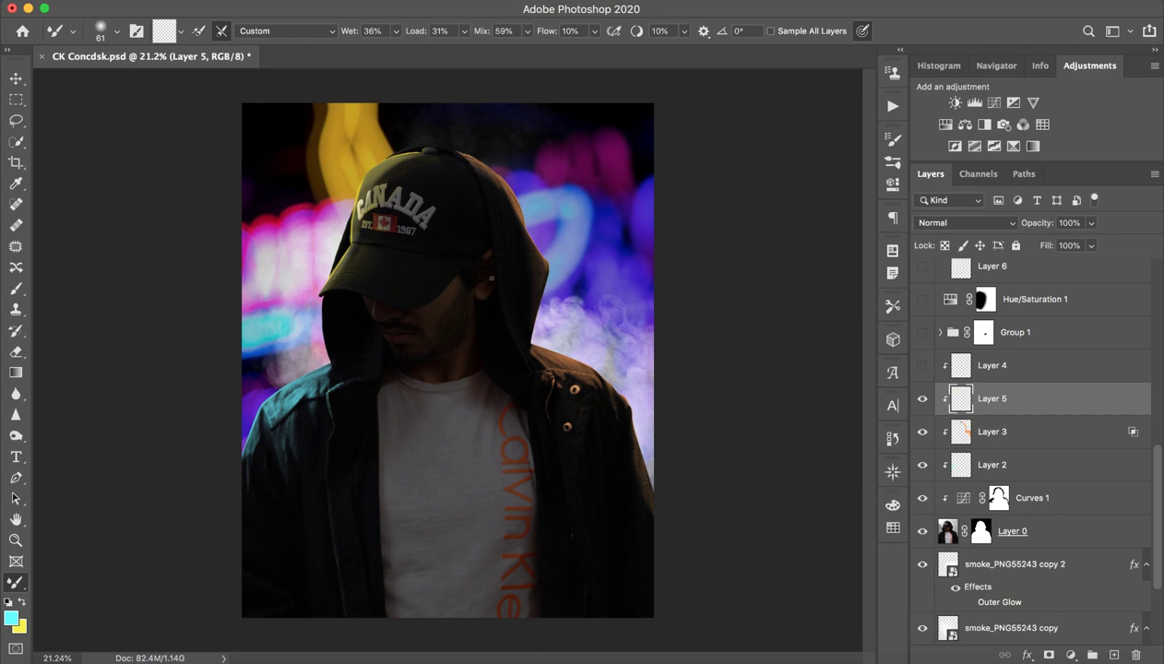
pyautogui.click(1036, 379)
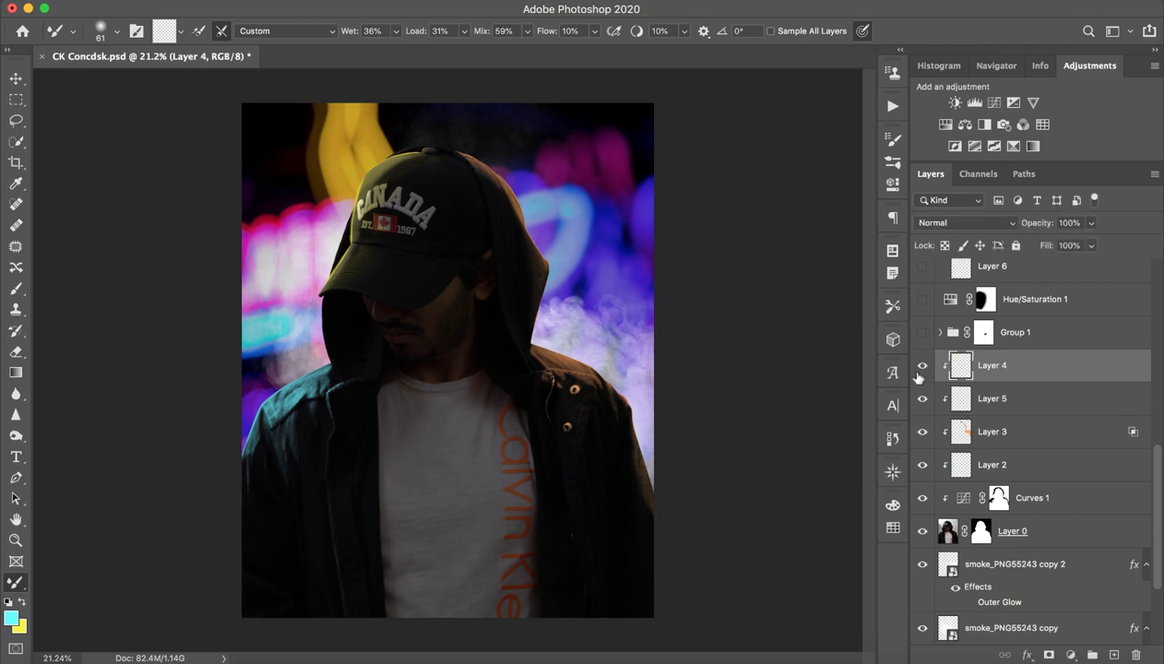
pyautogui.press('z')
pyautogui.moveTo(554, 373); pyautogui.dragTo(575, 388)
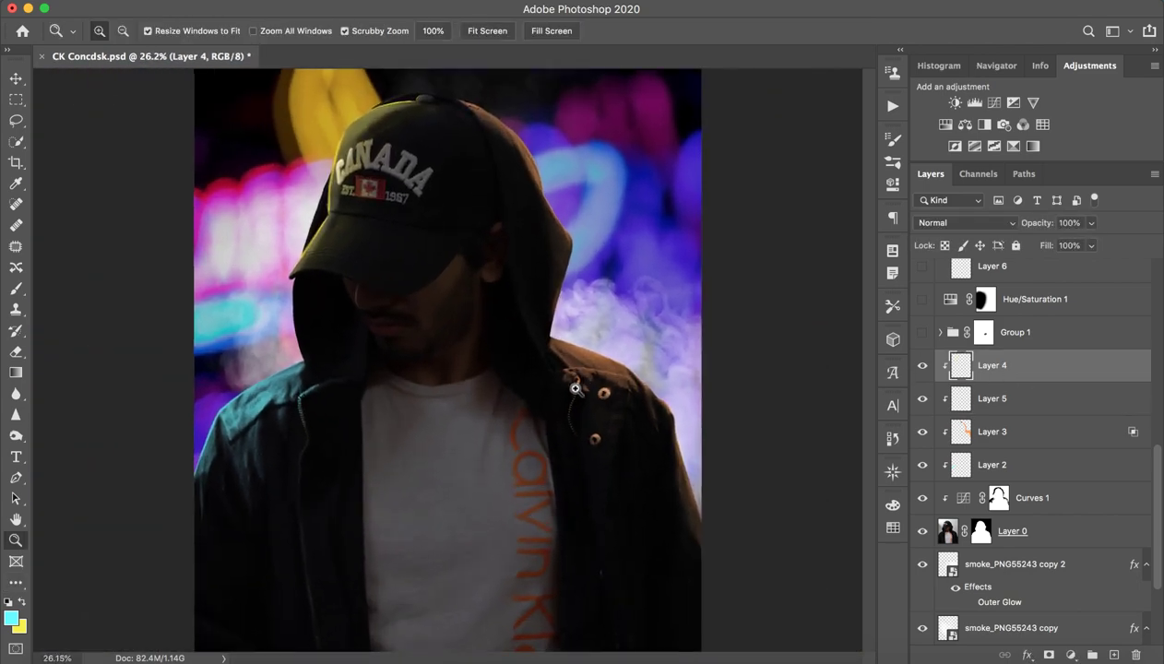
# - Turn on Group 1's glowing text and expand the group to see its layers
pyautogui.press('b')
pyautogui.click(1040, 334)
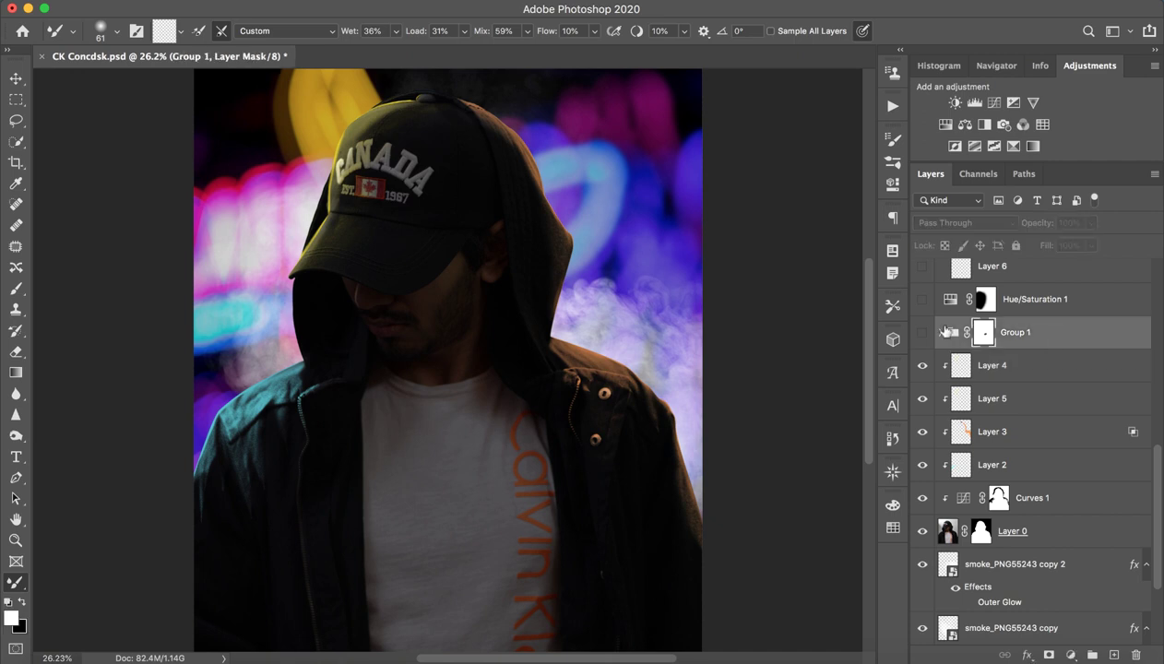
pyautogui.click(922, 332)
pyautogui.scroll(3, 983, 474)
pyautogui.scroll(4, 987, 475)
pyautogui.scroll(1, 986, 480)
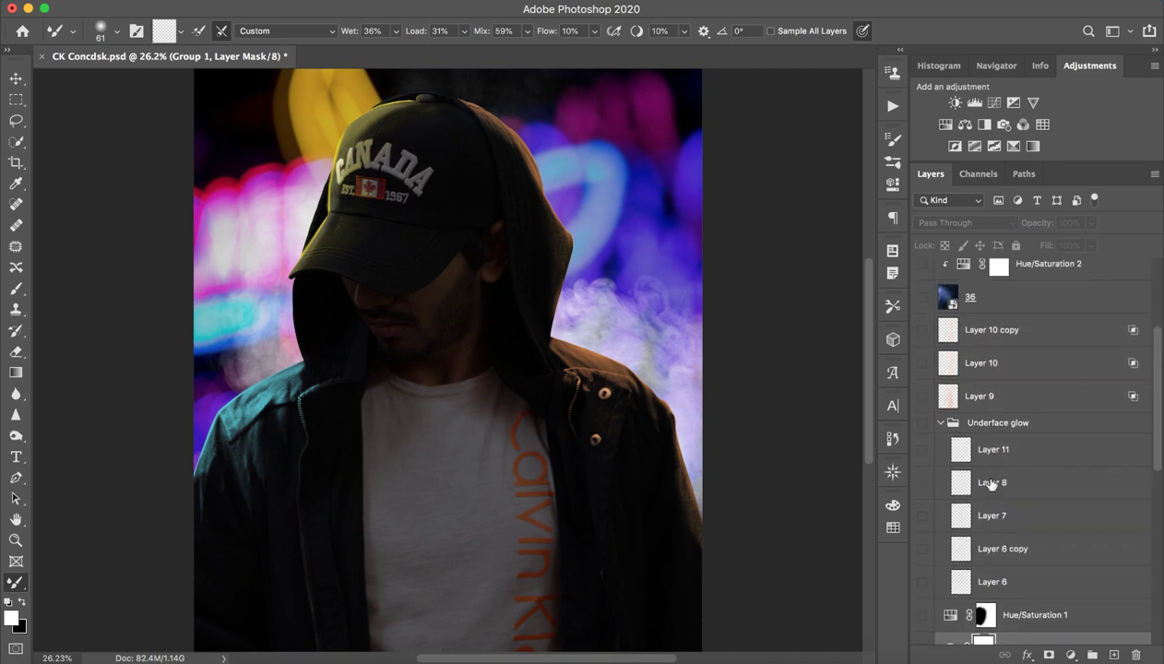
pyautogui.scroll(-10, 1070, 512)
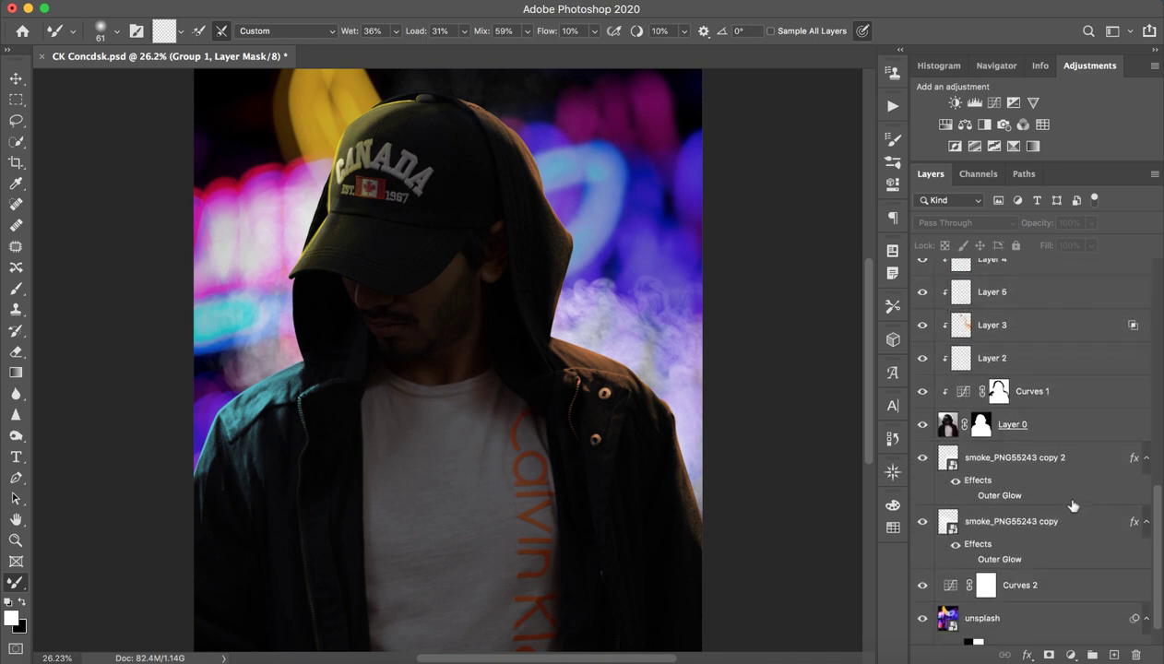
pyautogui.scroll(1, 1051, 461)
pyautogui.scroll(1, 1015, 313)
pyautogui.scroll(1, 1014, 313)
pyautogui.click(1051, 325)
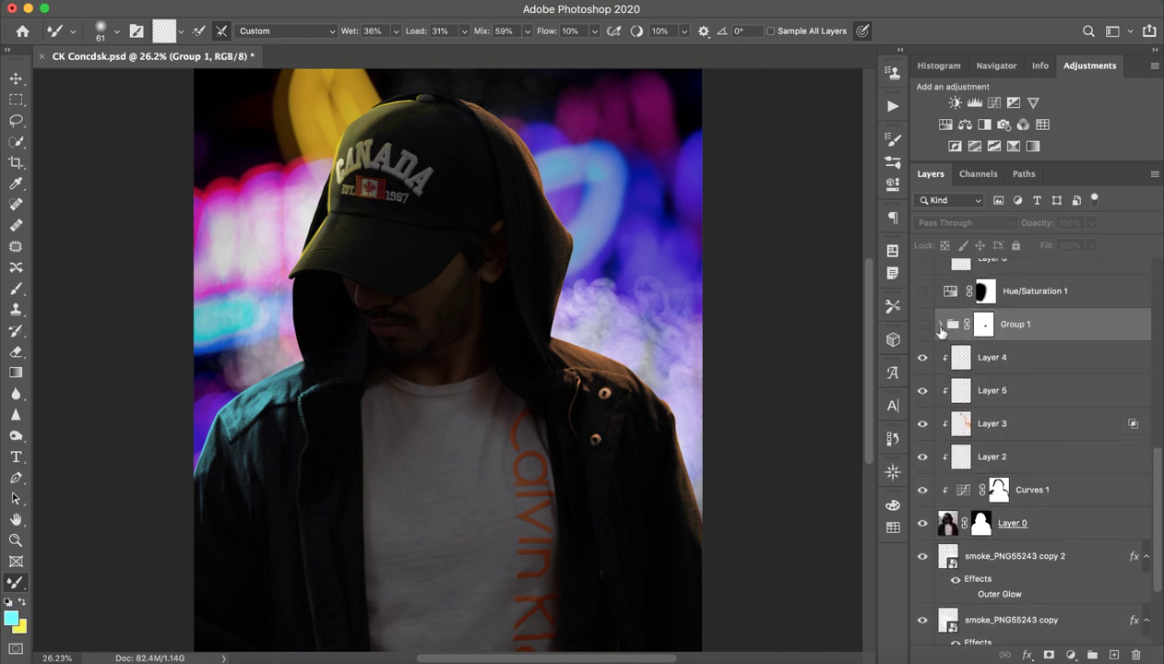
pyautogui.click(922, 324)
# - Re-show Layers 2, 3, 5 and 4, preview the text glow copies, and select Layer 1
pyautogui.scroll(-5, 686, 395)
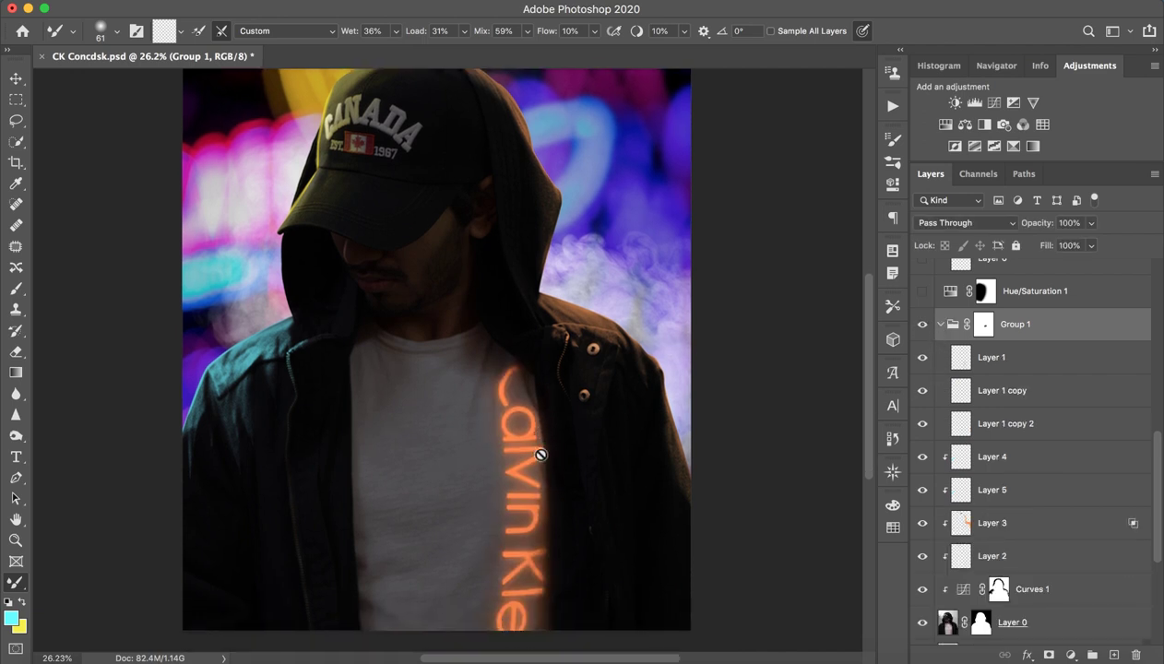
pyautogui.scroll(-3, 540, 457)
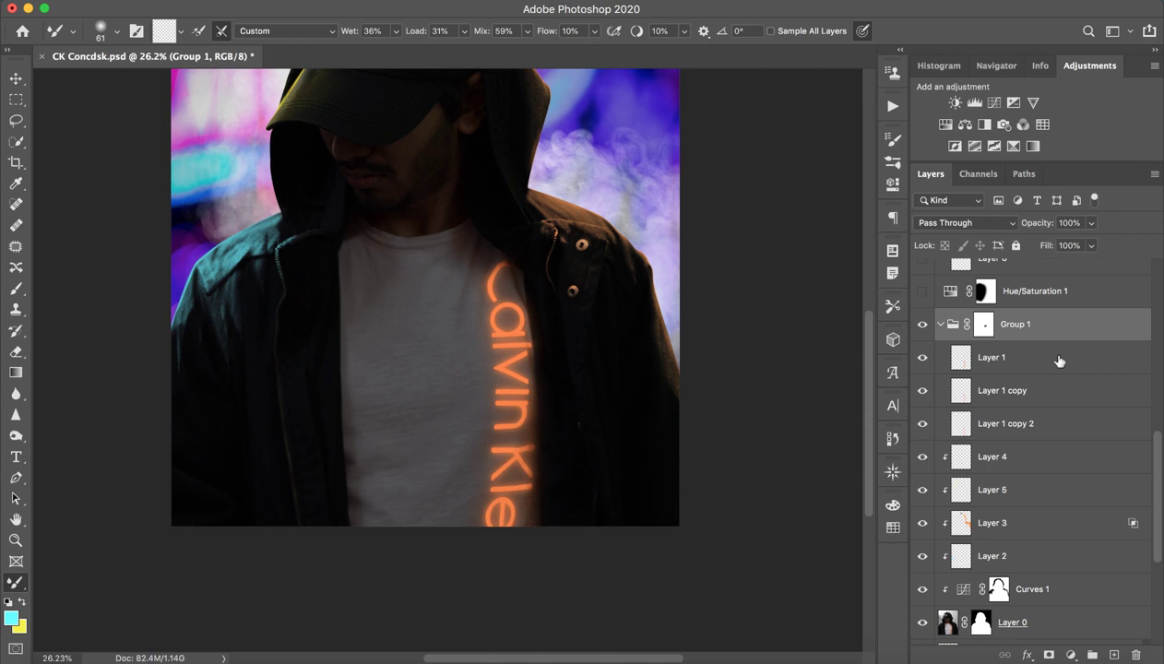
pyautogui.moveTo(923, 357); pyautogui.dragTo(923, 554)
pyautogui.moveTo(924, 553); pyautogui.dragTo(923, 505)
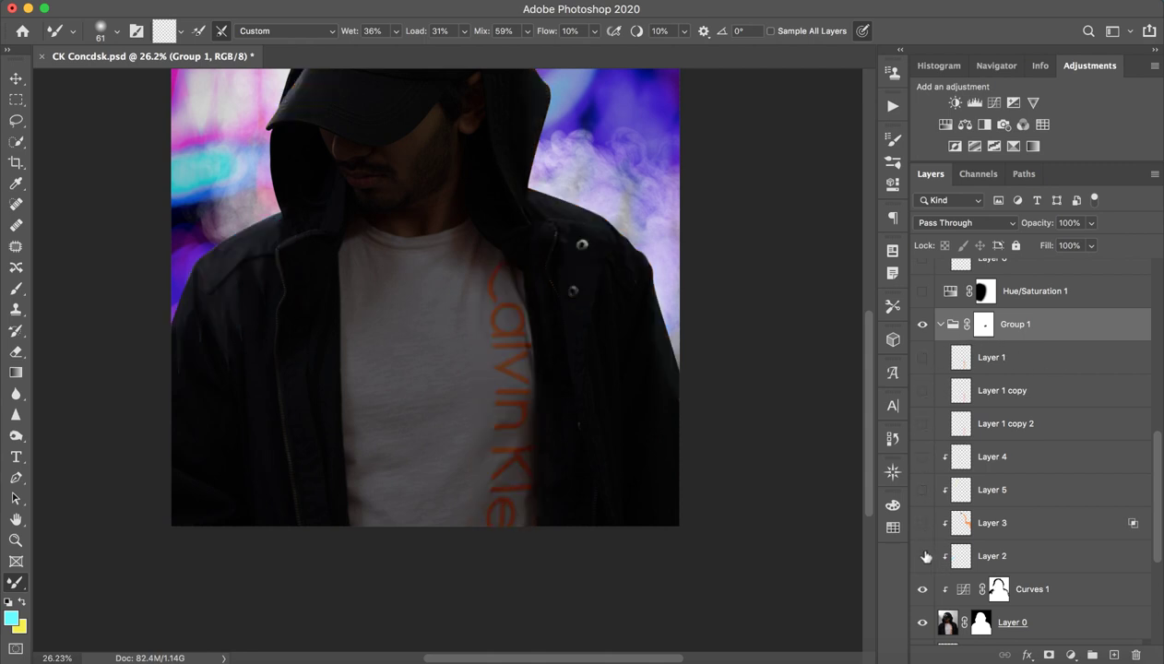
pyautogui.click(923, 489)
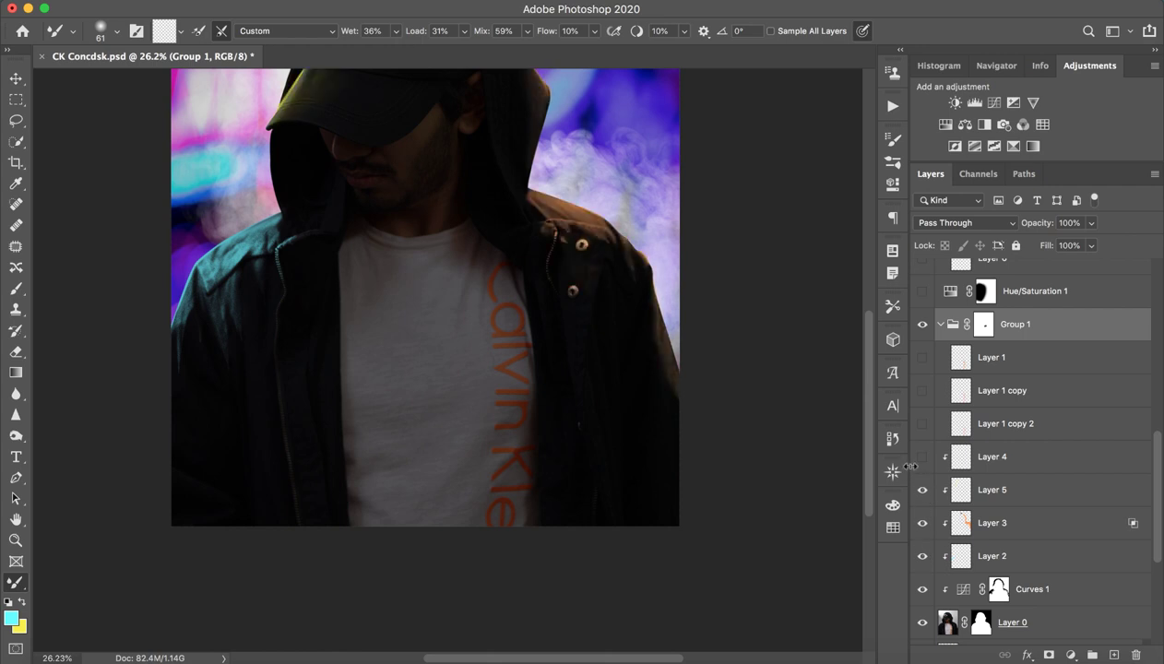
pyautogui.click(921, 457)
pyautogui.click(920, 423)
pyautogui.click(920, 423)
pyautogui.click(922, 389)
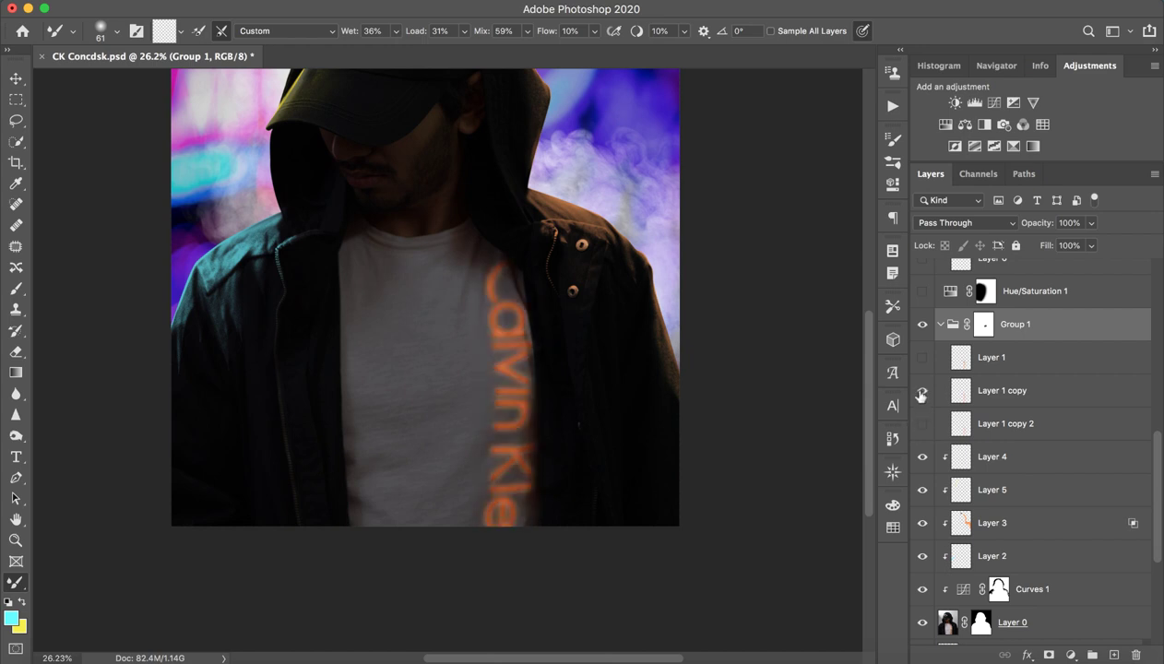
pyautogui.click(922, 357)
pyautogui.click(1019, 358)
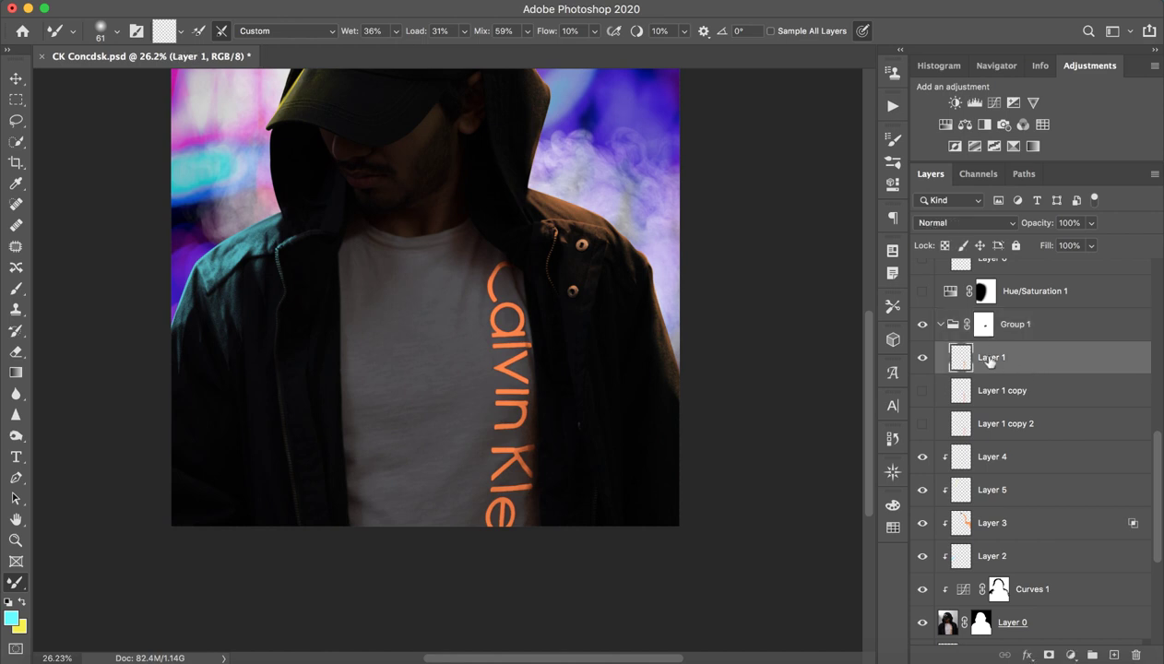
# - Zoom on the Calvin Klein shirt with Layer 1 hidden, then bring up Select commands using the Rectangular Marquee
pyautogui.press('z')
pyautogui.moveTo(528, 397); pyautogui.dragTo(567, 395)
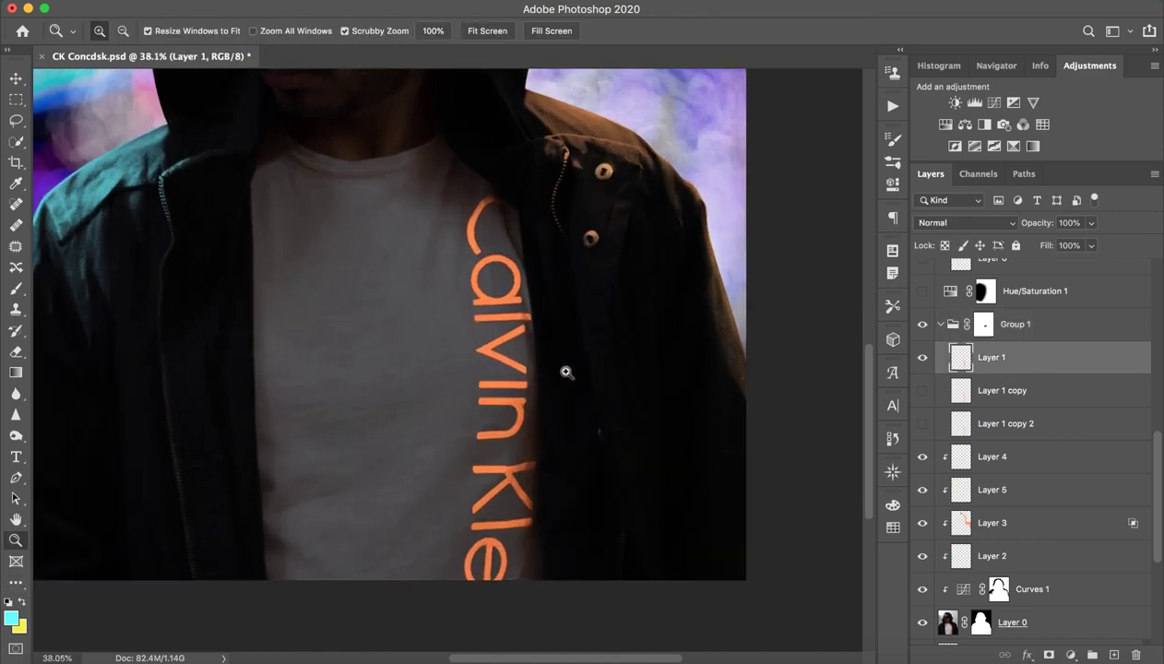
pyautogui.press('b')
pyautogui.click(922, 357)
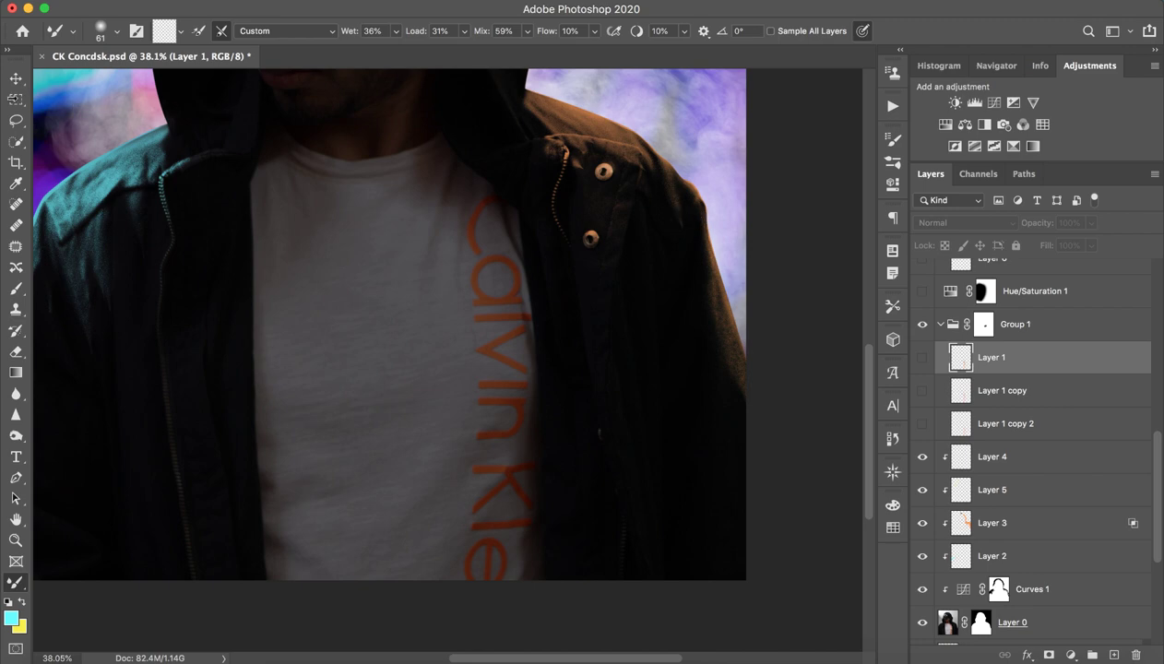
pyautogui.click(16, 99)
pyautogui.click(359, 4)
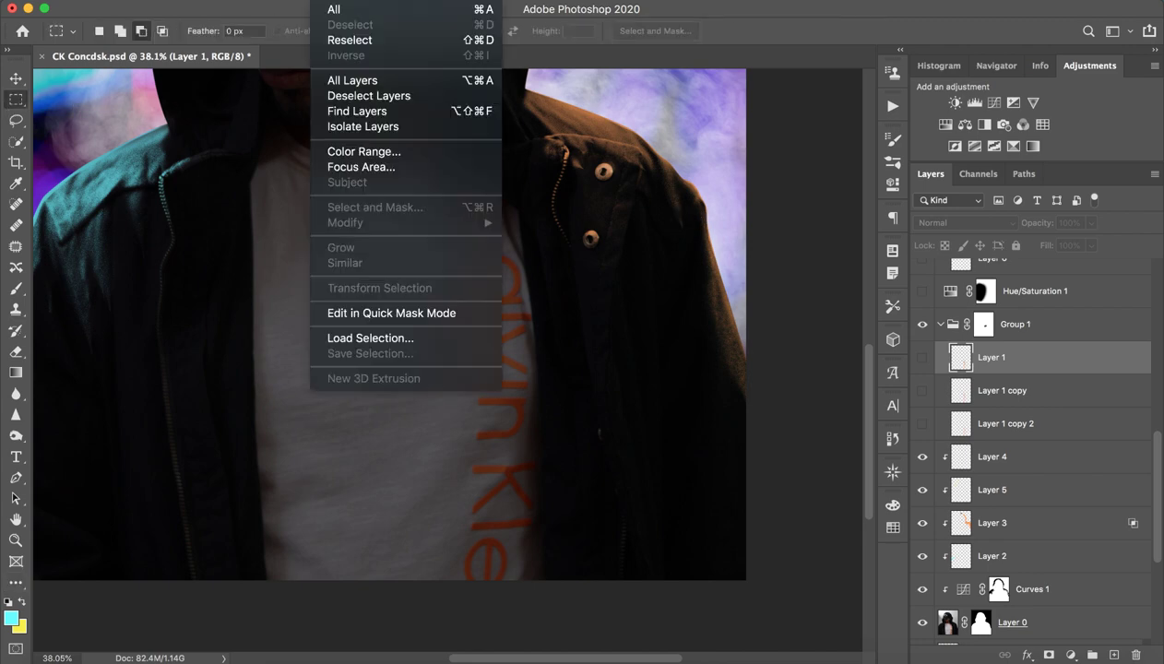
# - Make a Color Range Highlights selection with Range 108 and Fuzziness 42
pyautogui.click(388, 151)
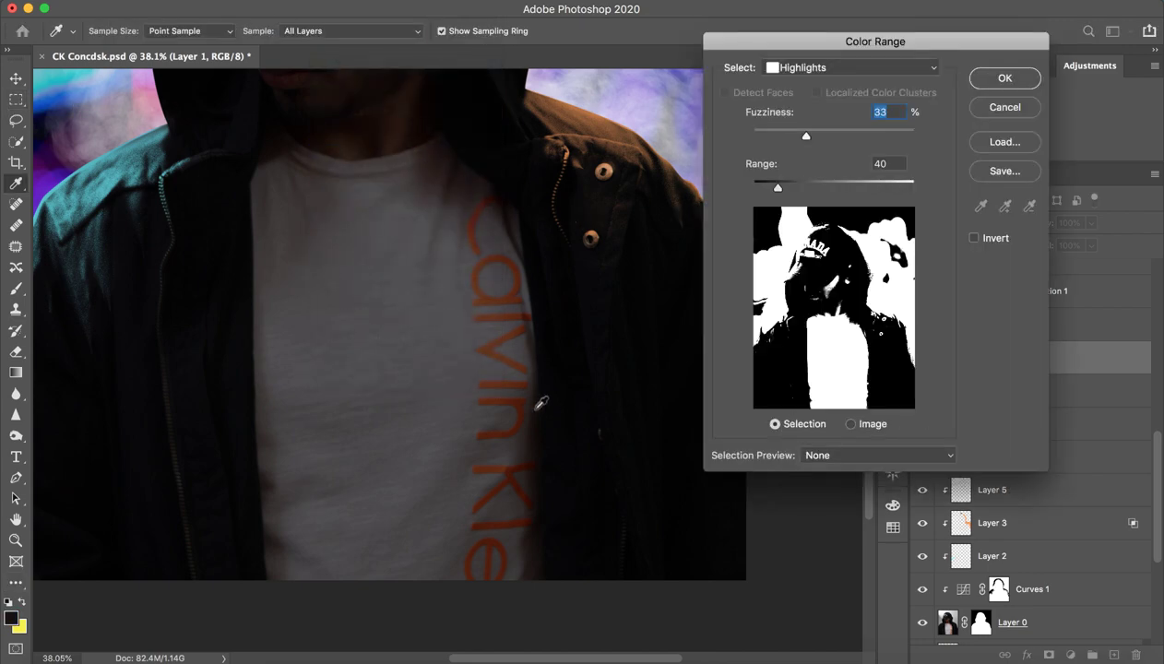
pyautogui.click(475, 270)
pyautogui.moveTo(777, 187)
pyautogui.mouseDown()
pyautogui.moveTo(836, 188)
pyautogui.moveTo(821, 191)
pyautogui.mouseUp()
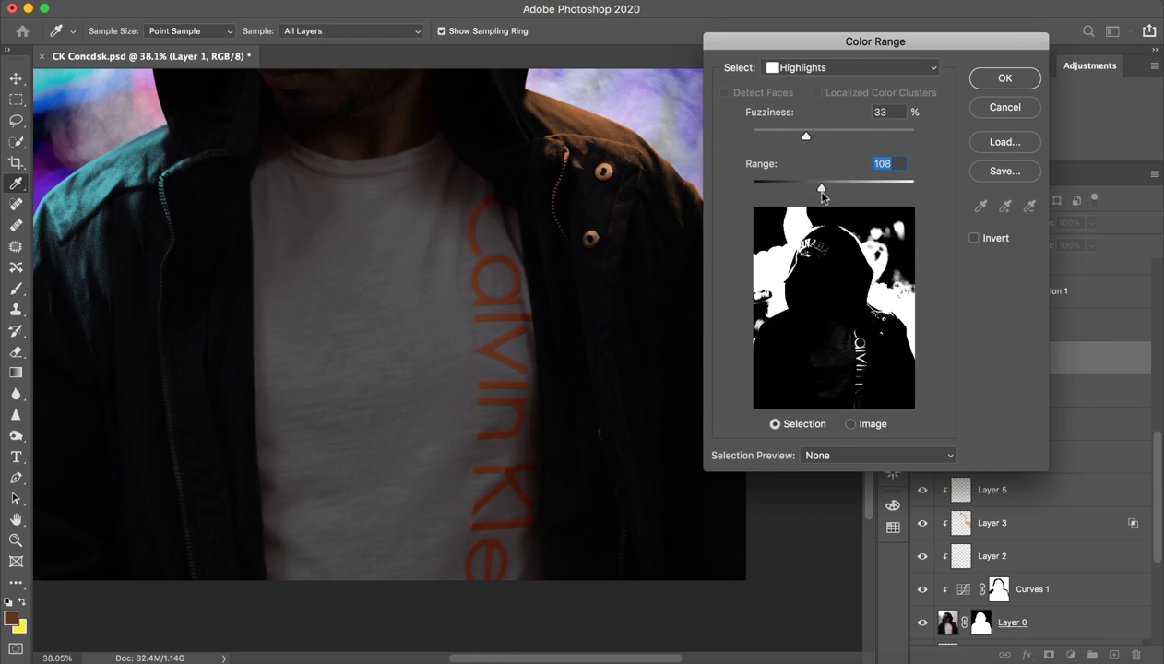
pyautogui.moveTo(806, 137); pyautogui.dragTo(821, 137)
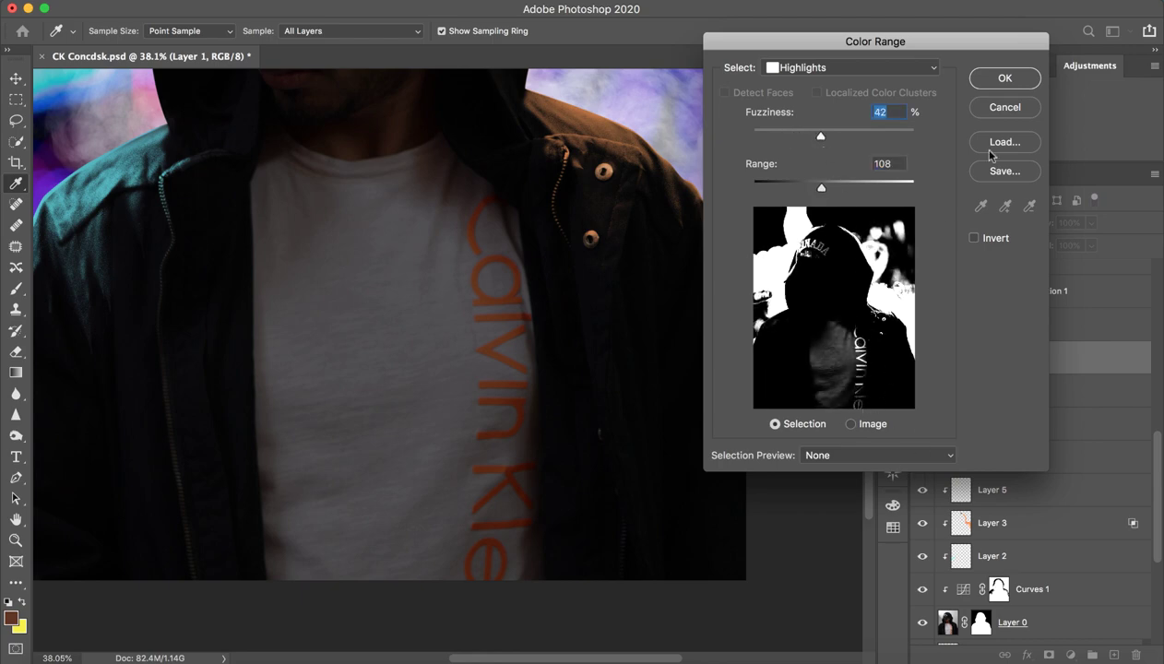
pyautogui.click(1004, 77)
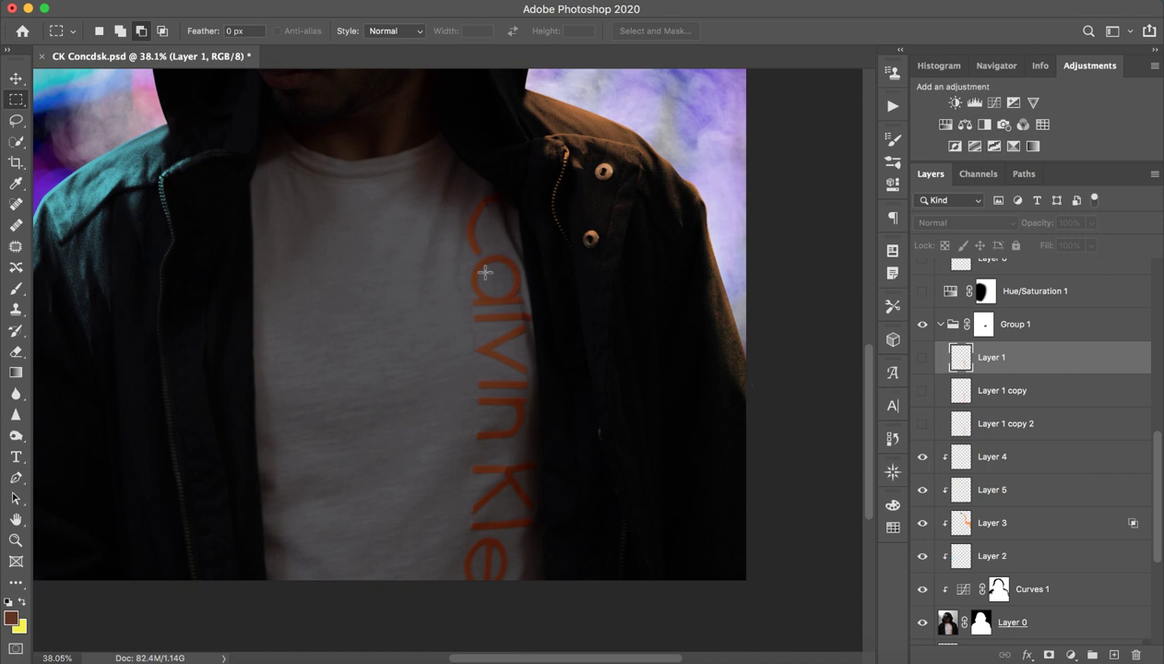
# - Show Layer 1 and sample its orange lettering as the ff8441 paint colour
pyautogui.click(921, 358)
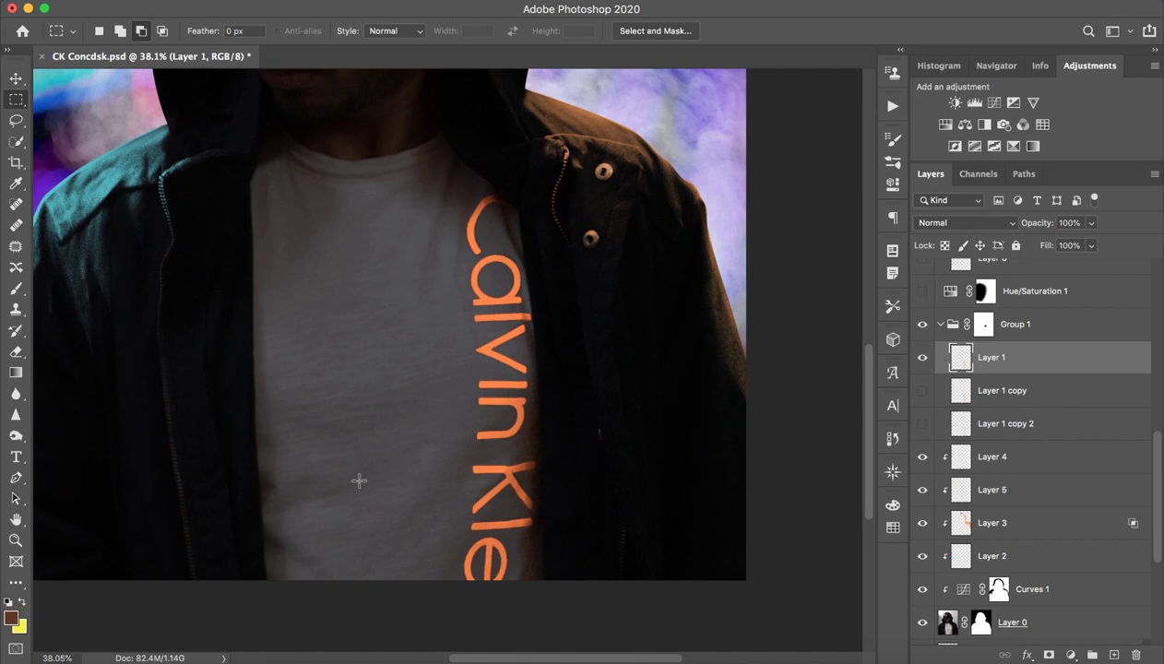
pyautogui.press('b')
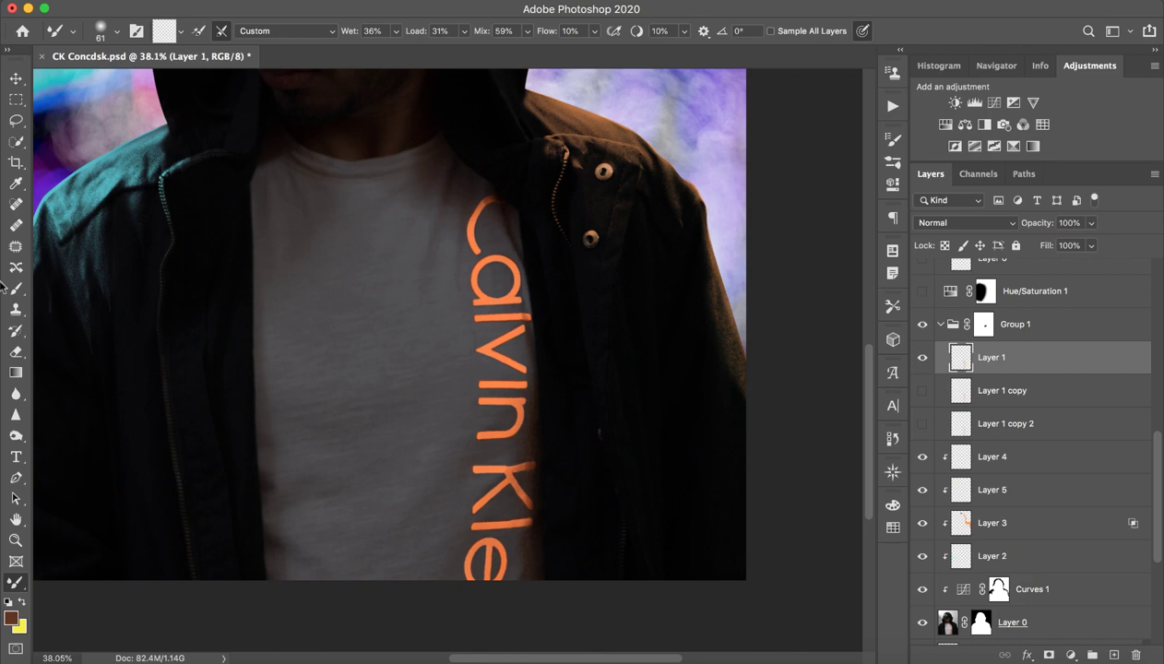
pyautogui.hotkey('shift', 'b')
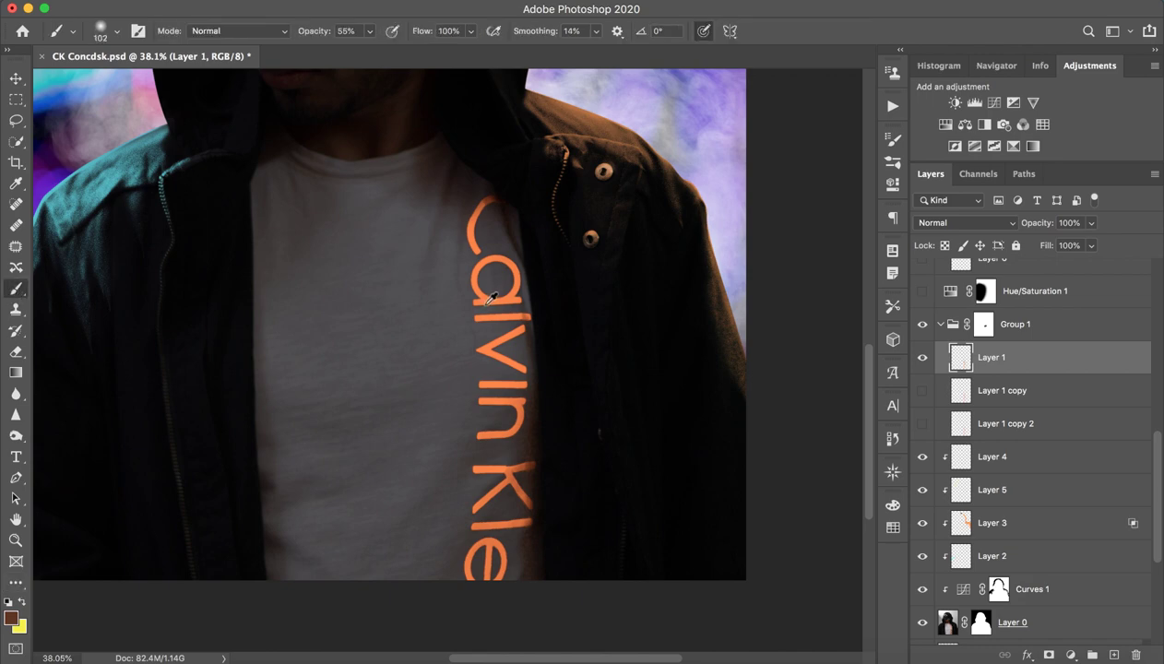
pyautogui.keyDown('alt'); pyautogui.click(490, 299); pyautogui.keyUp('alt')
pyautogui.click(10, 621)
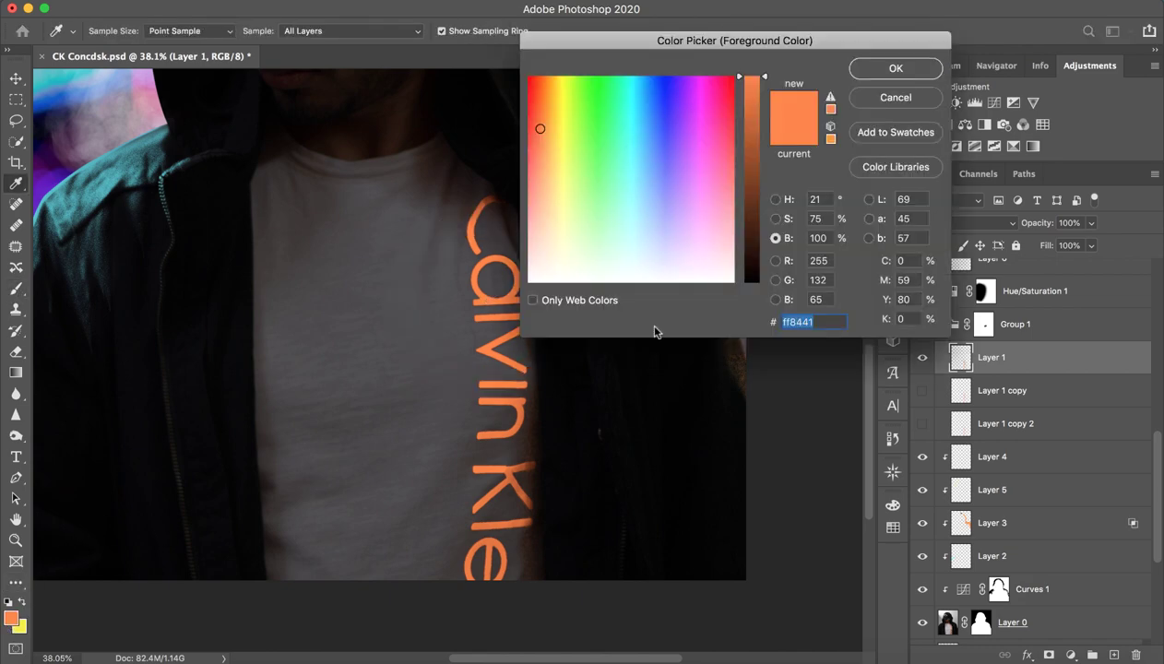
pyautogui.click(895, 69)
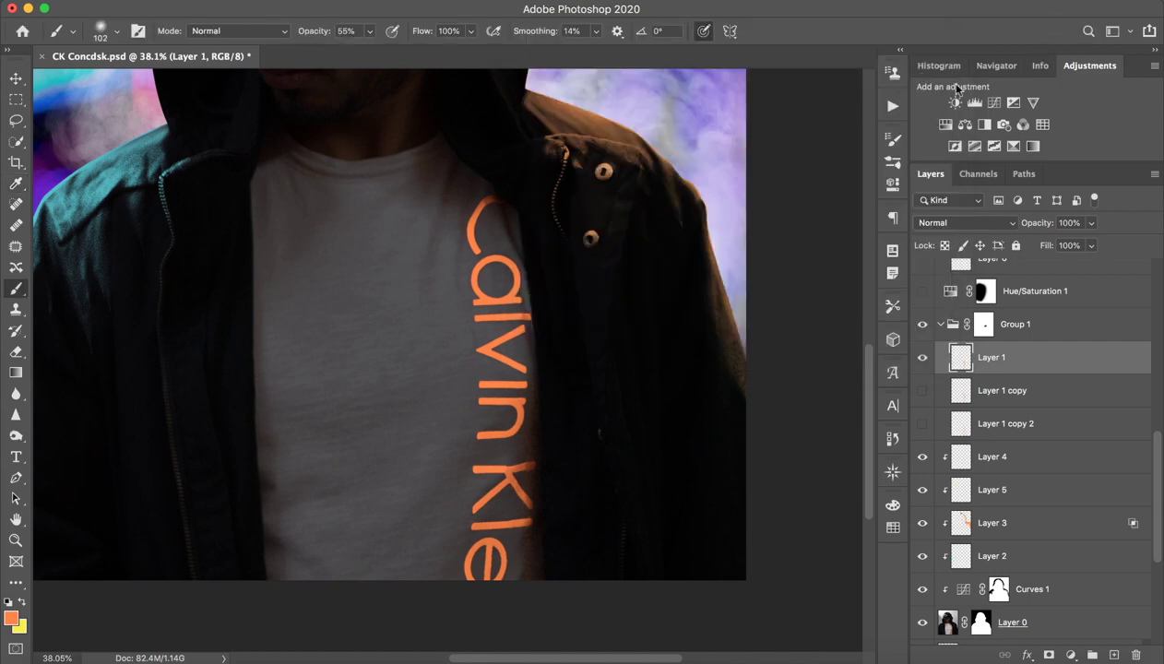
# - Zoom out to view the whole portrait, then hide Layer 1 to compare
pyautogui.press('z')
pyautogui.moveTo(629, 270)
pyautogui.mouseDown()
pyautogui.moveTo(541, 324)
pyautogui.moveTo(591, 324)
pyautogui.mouseUp()
pyautogui.press('b')
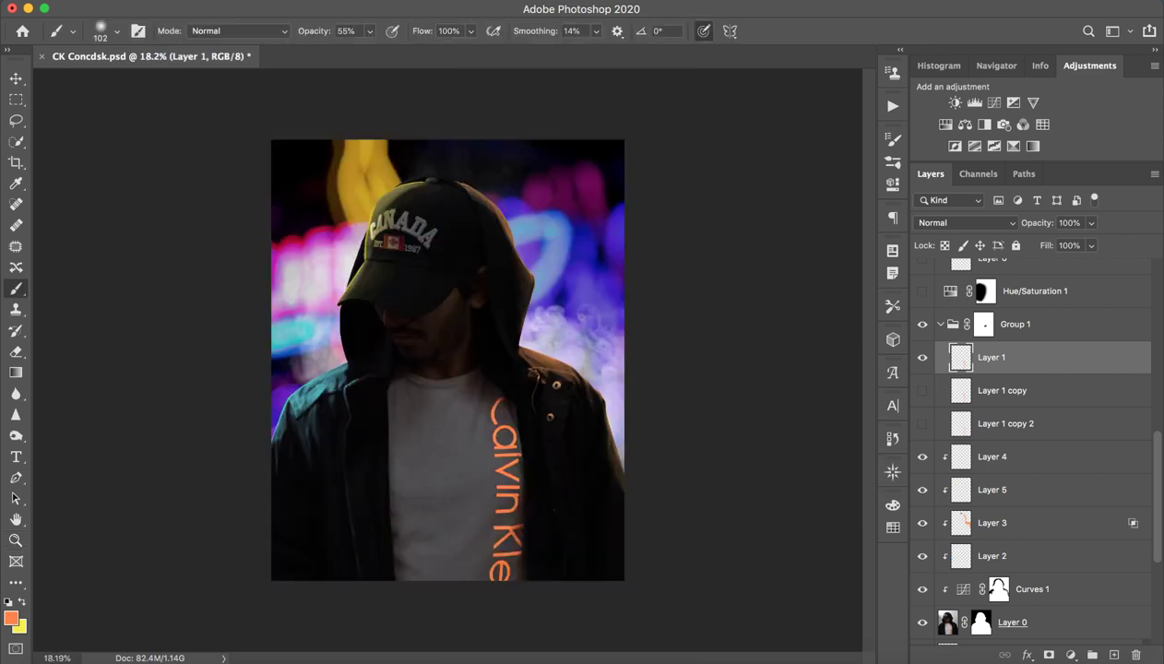
pyautogui.moveTo(446, 366); pyautogui.dragTo(463, 366)
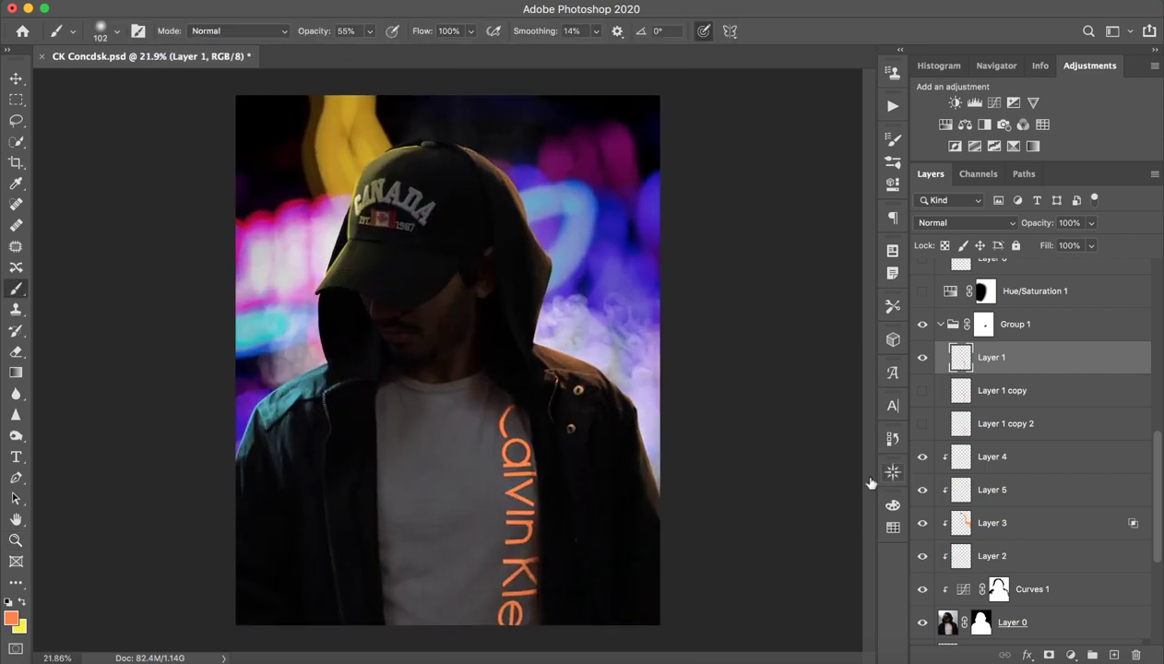
pyautogui.click(920, 367)
# - Show Layer 1 and make the now-visible Layer 1 copy the working layer
pyautogui.click(921, 367)
pyautogui.click(986, 392)
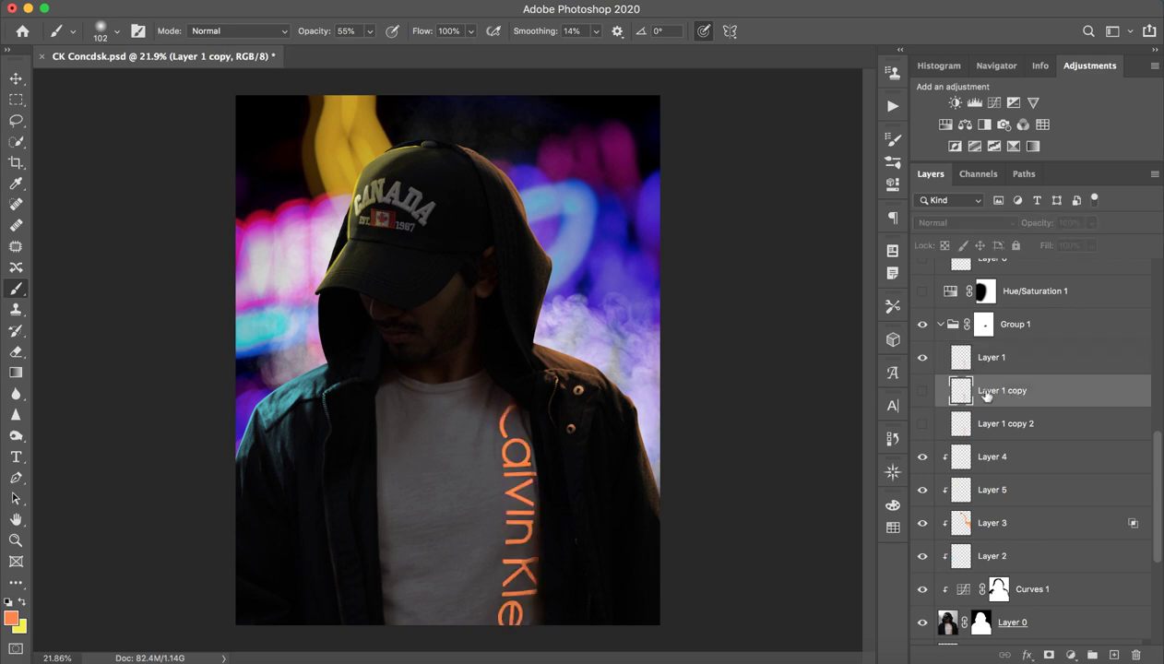
pyautogui.click(922, 391)
pyautogui.press('z')
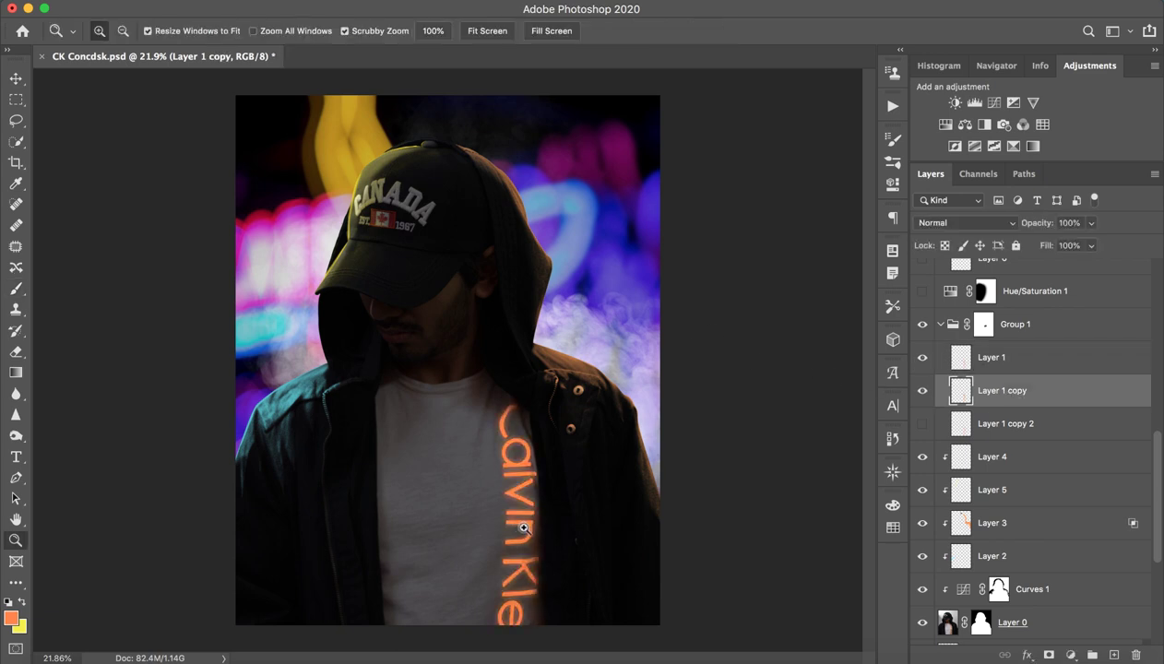
pyautogui.moveTo(512, 523); pyautogui.dragTo(526, 521)
pyautogui.press('b')
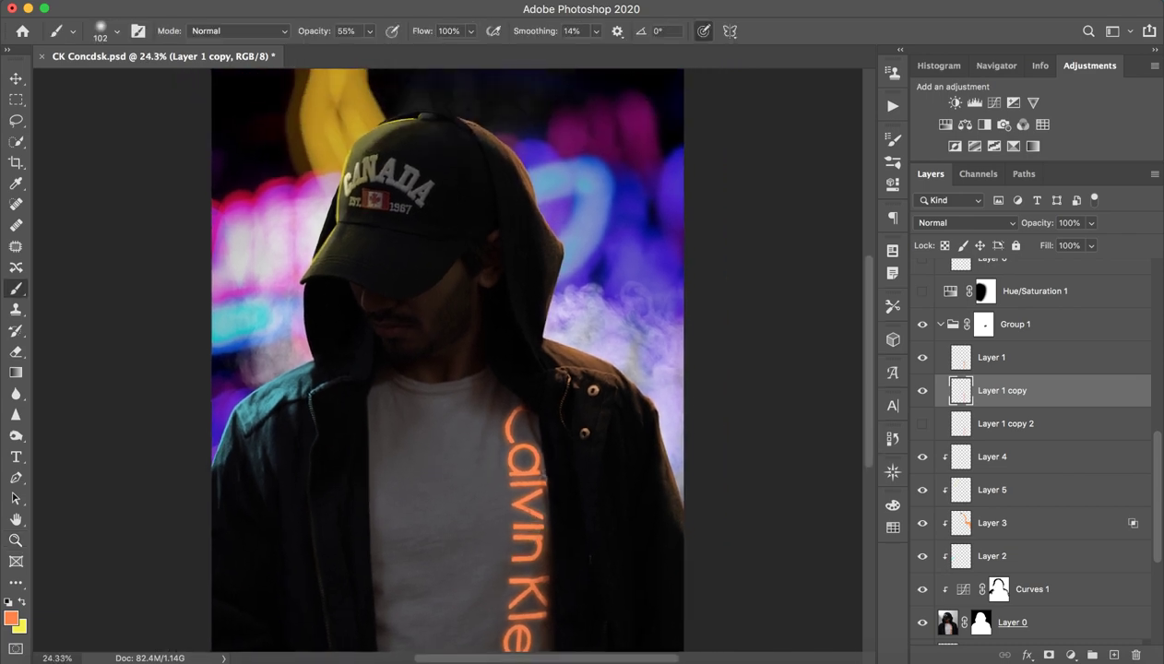
pyautogui.scroll(-3, 526, 461)
# - Blur Layer 1 copy with a 56-pixel Gaussian Blur
pyautogui.click(369, 0)
pyautogui.moveTo(385, 181)
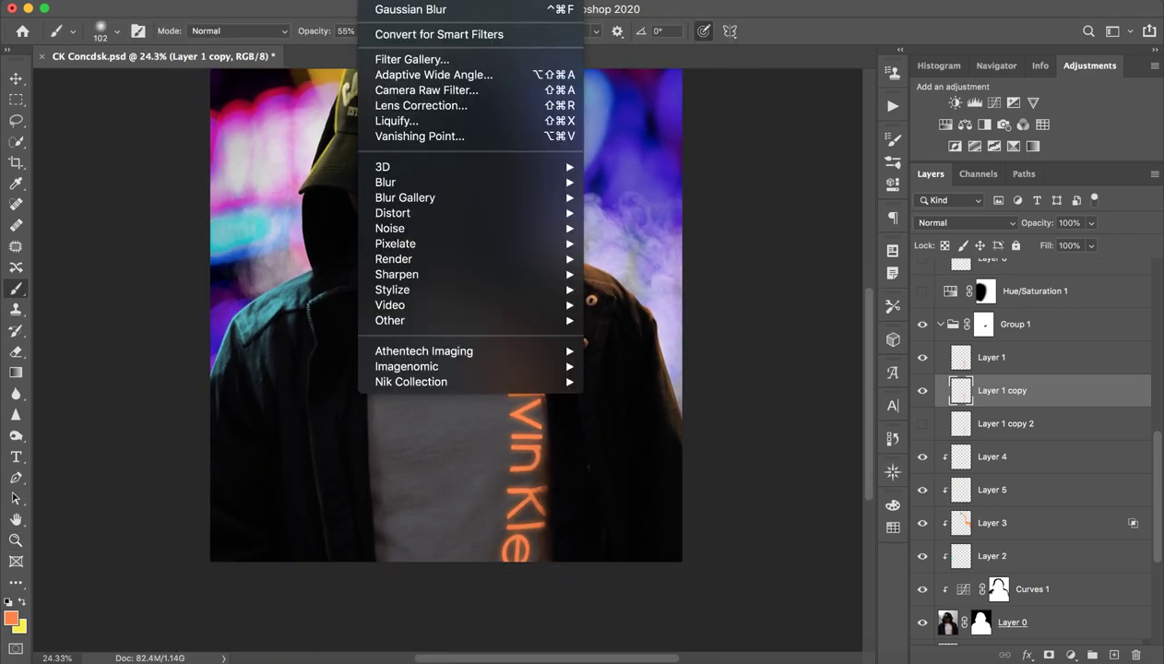
pyautogui.click(635, 245)
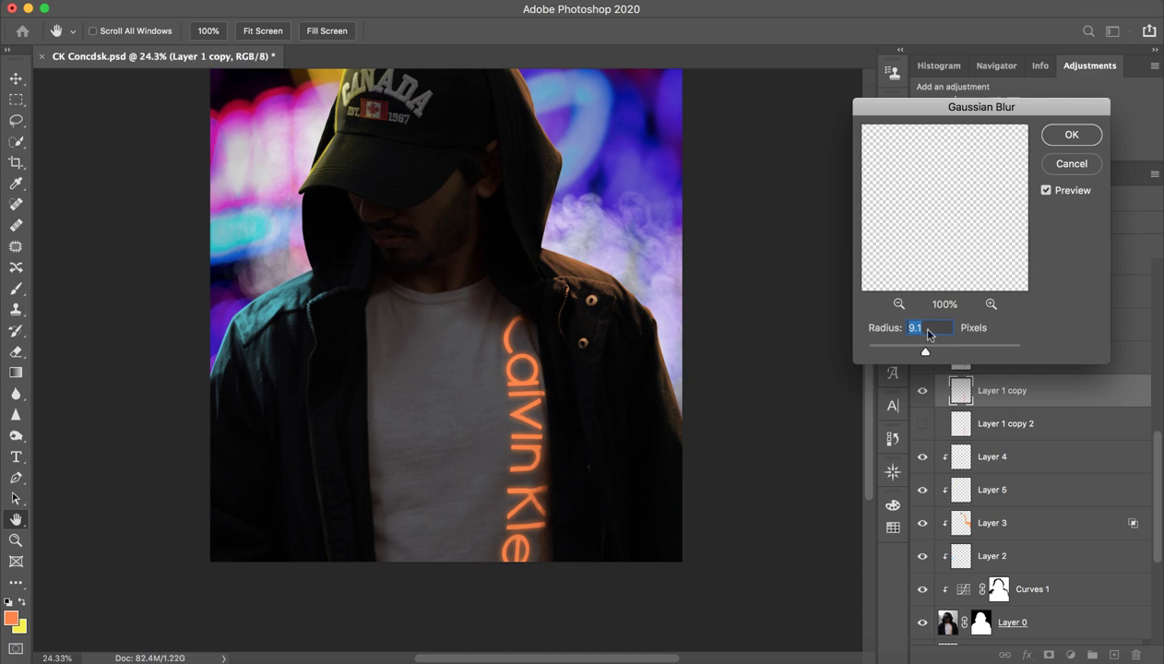
pyautogui.moveTo(926, 351); pyautogui.dragTo(970, 353)
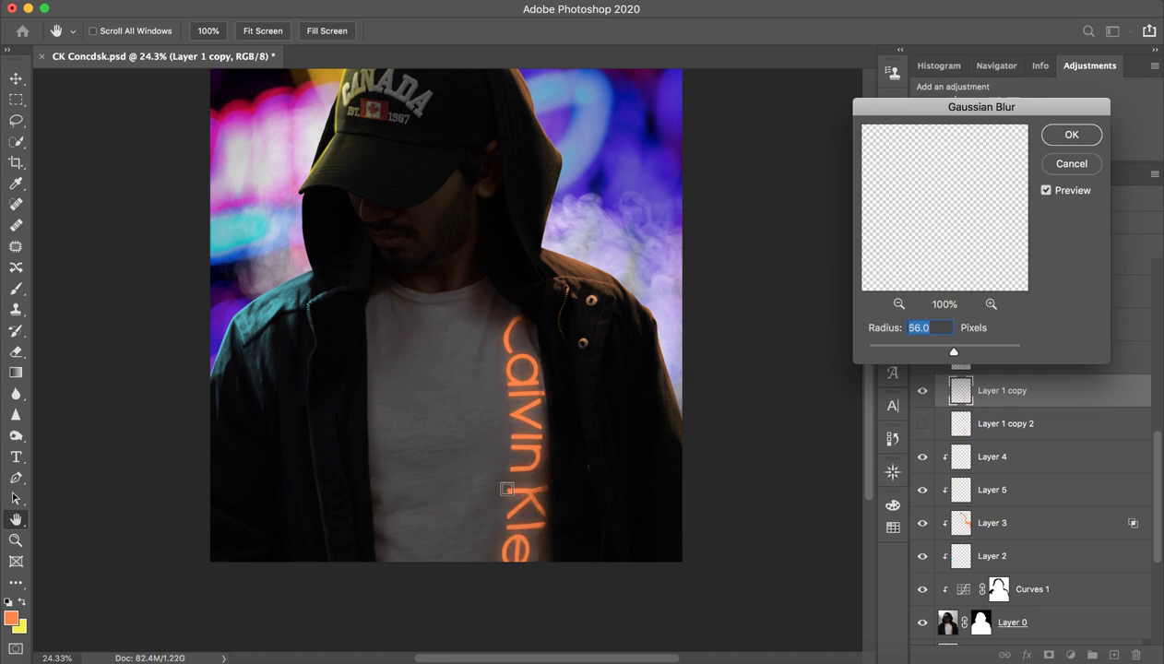
pyautogui.click(1071, 166)
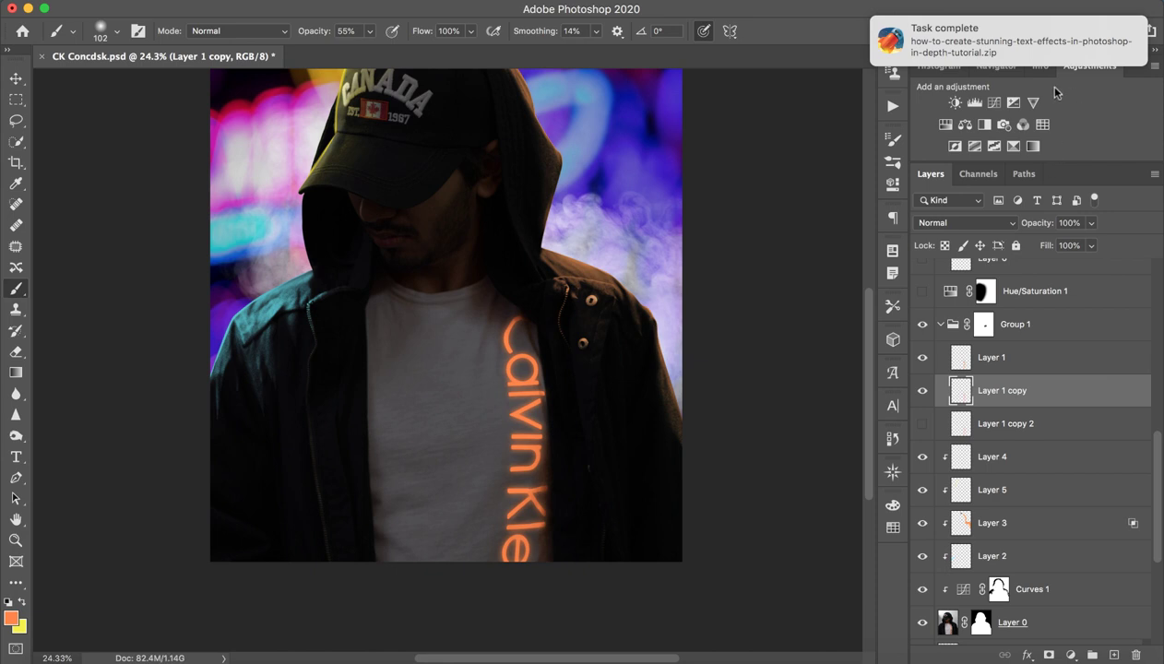
pyautogui.hscroll(-3, 1152, 332)
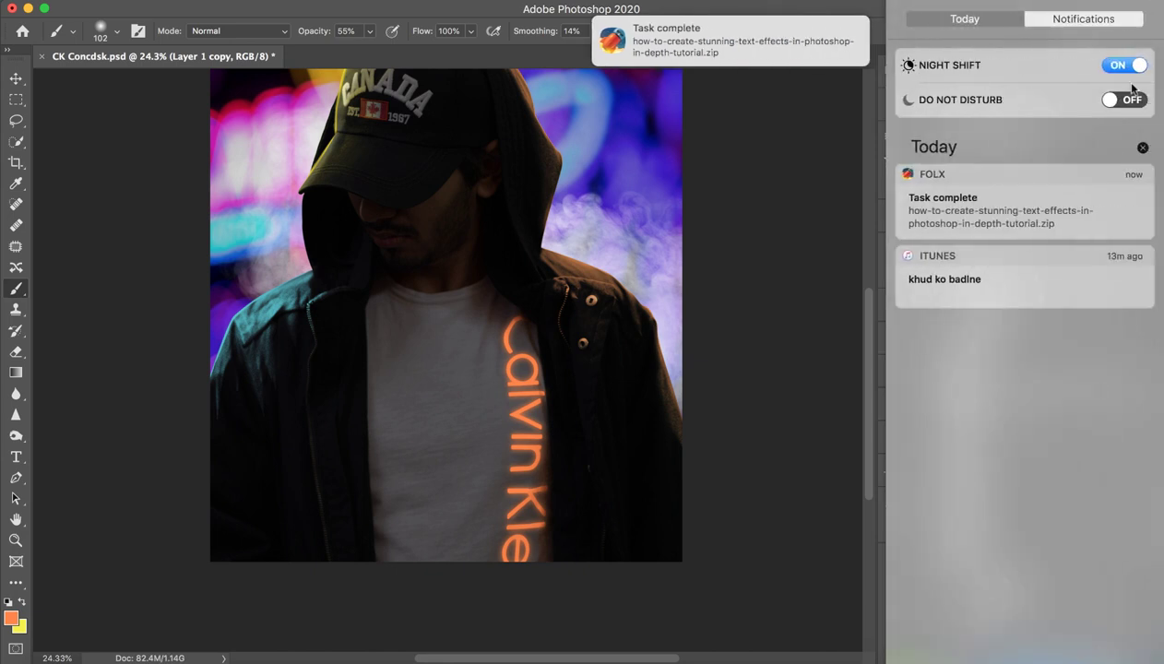
# - Clear the system notifications, then show and select Layer 1 copy 2
pyautogui.click(1143, 150)
pyautogui.click(805, 184)
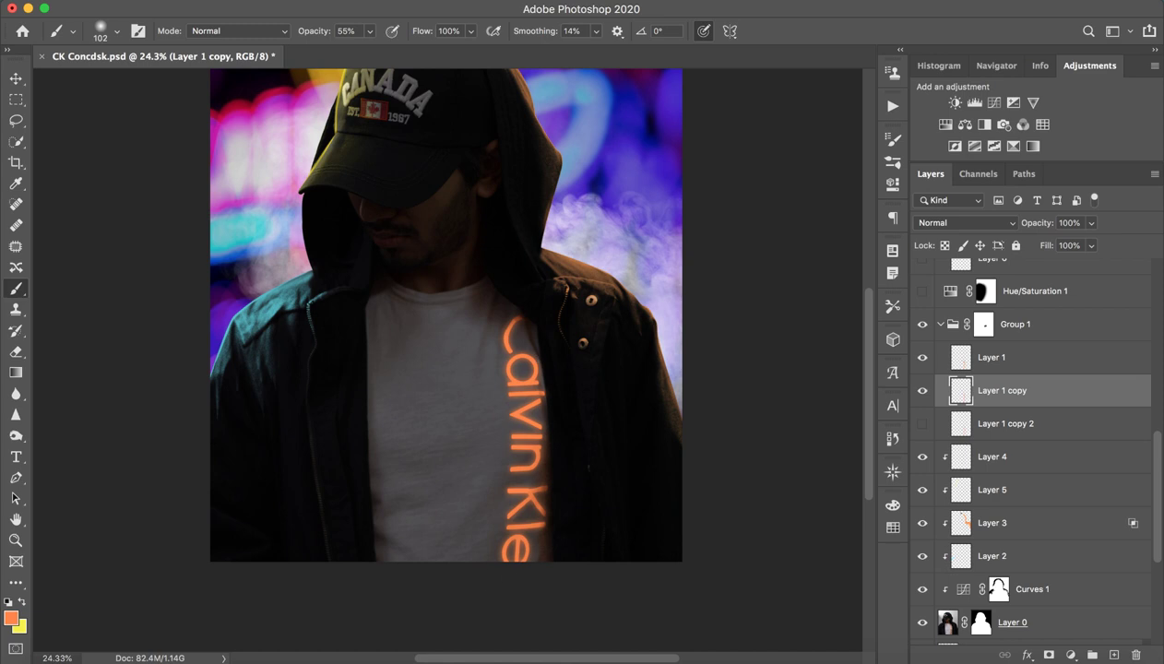
pyautogui.click(922, 423)
pyautogui.click(1014, 429)
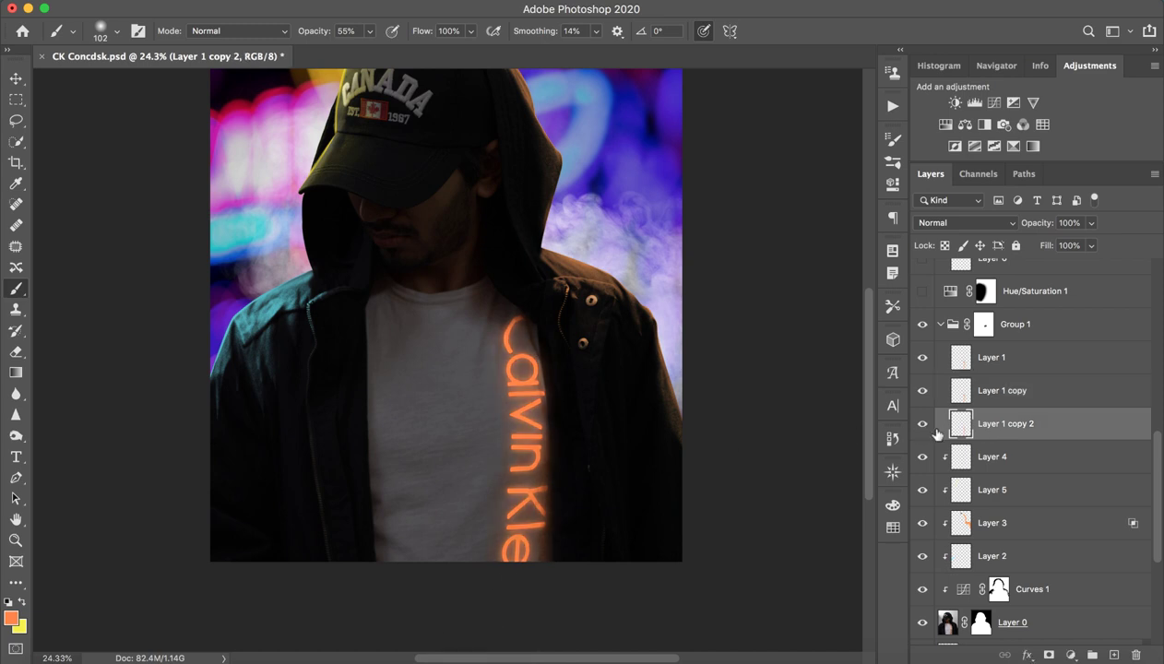
pyautogui.click(923, 423)
# - Compare the glow with Layer 1 copy 2 on and off, then add new Layer 15
pyautogui.click(922, 423)
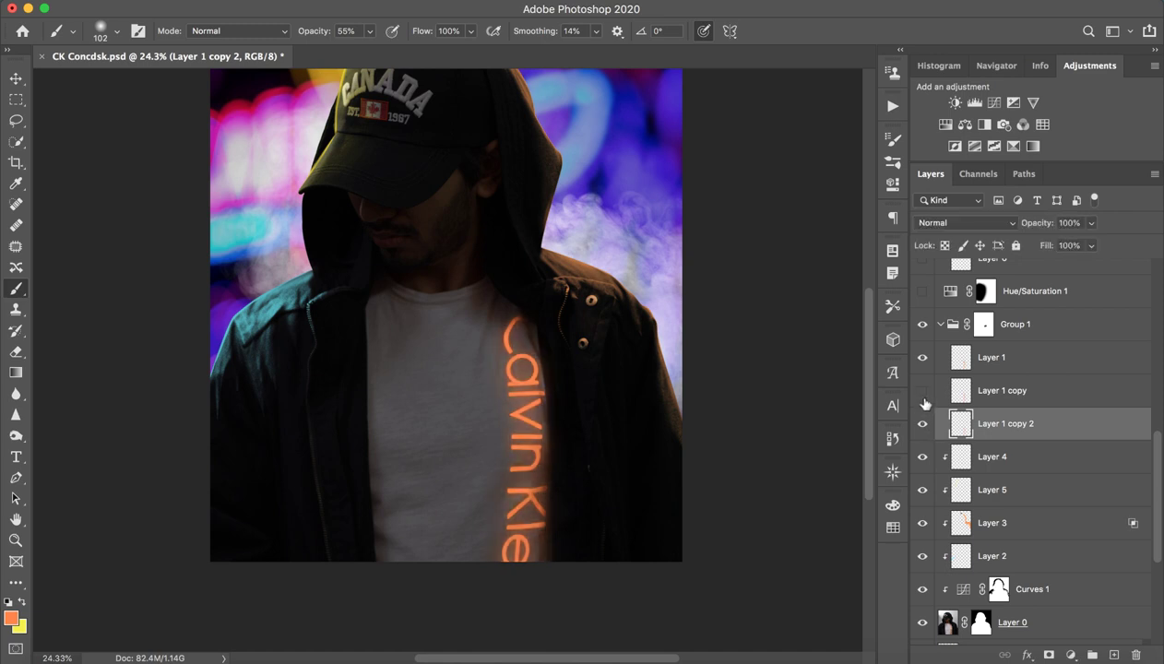
pyautogui.click(922, 423)
pyautogui.click(923, 397)
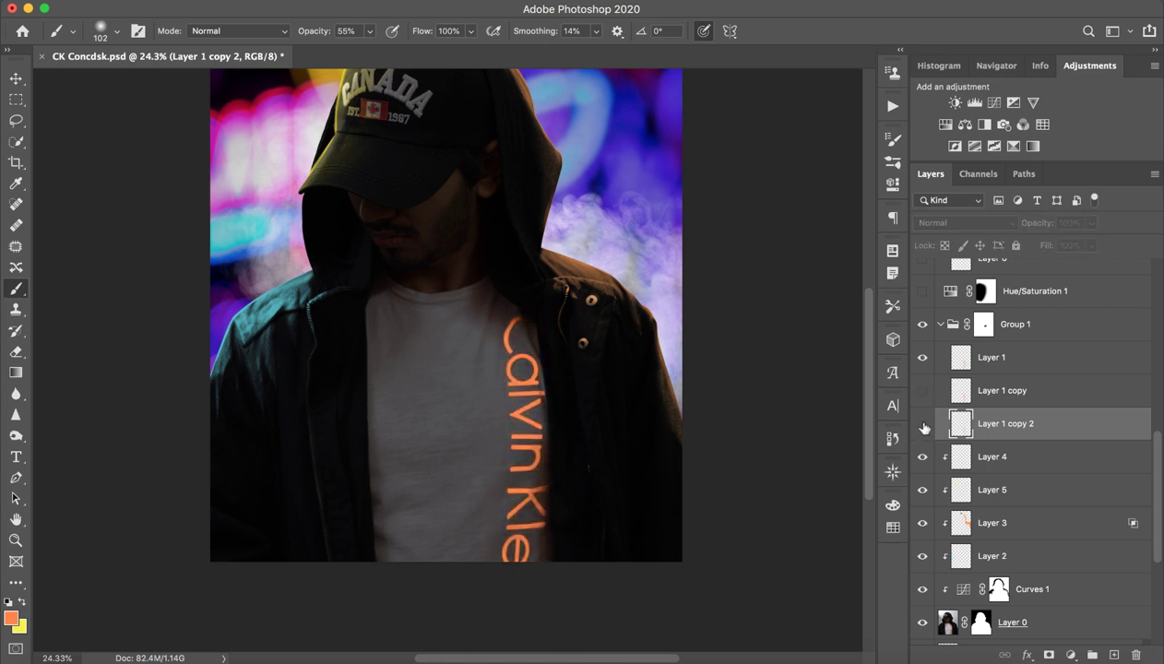
pyautogui.click(923, 420)
pyautogui.click(923, 387)
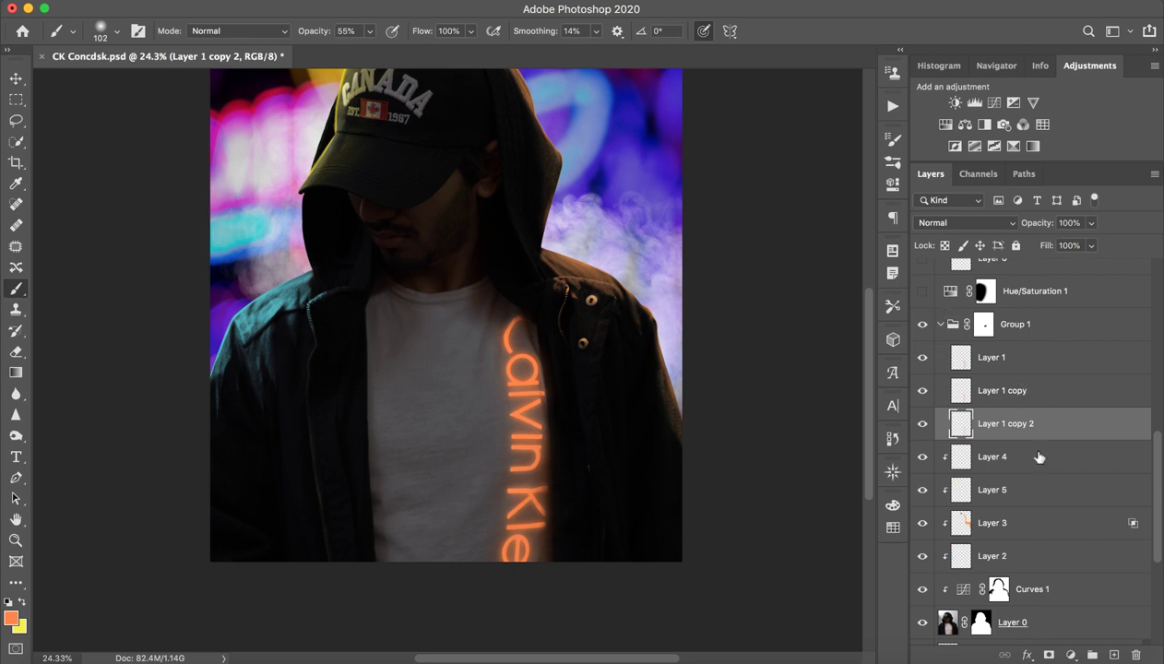
pyautogui.click(1114, 654)
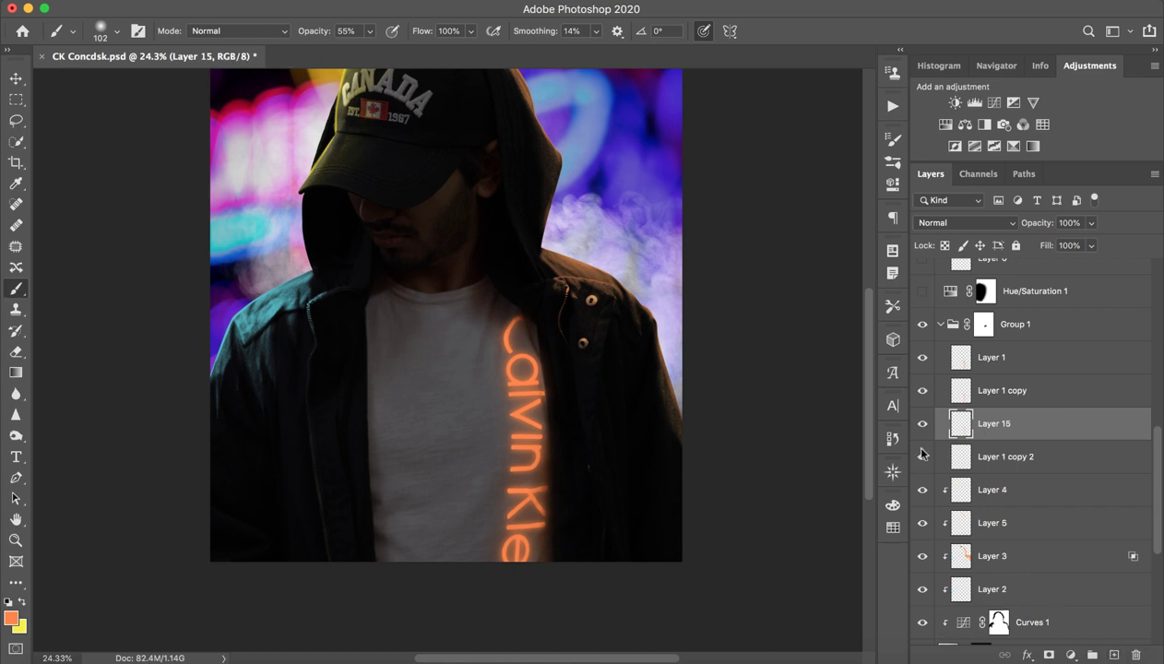
# - Paint a faint orange wash over the shirt, neck and collar with a 1902 px brush
pyautogui.rightClick(429, 392)
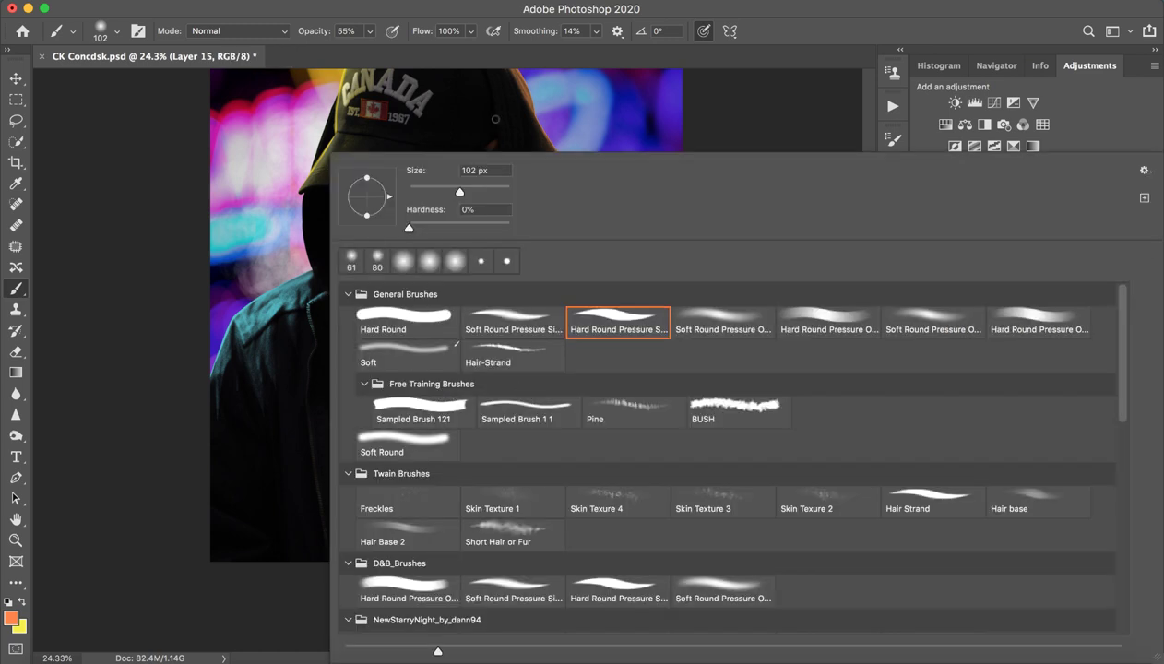
pyautogui.press('Escape')
pyautogui.moveTo(459, 386); pyautogui.dragTo(642, 403)
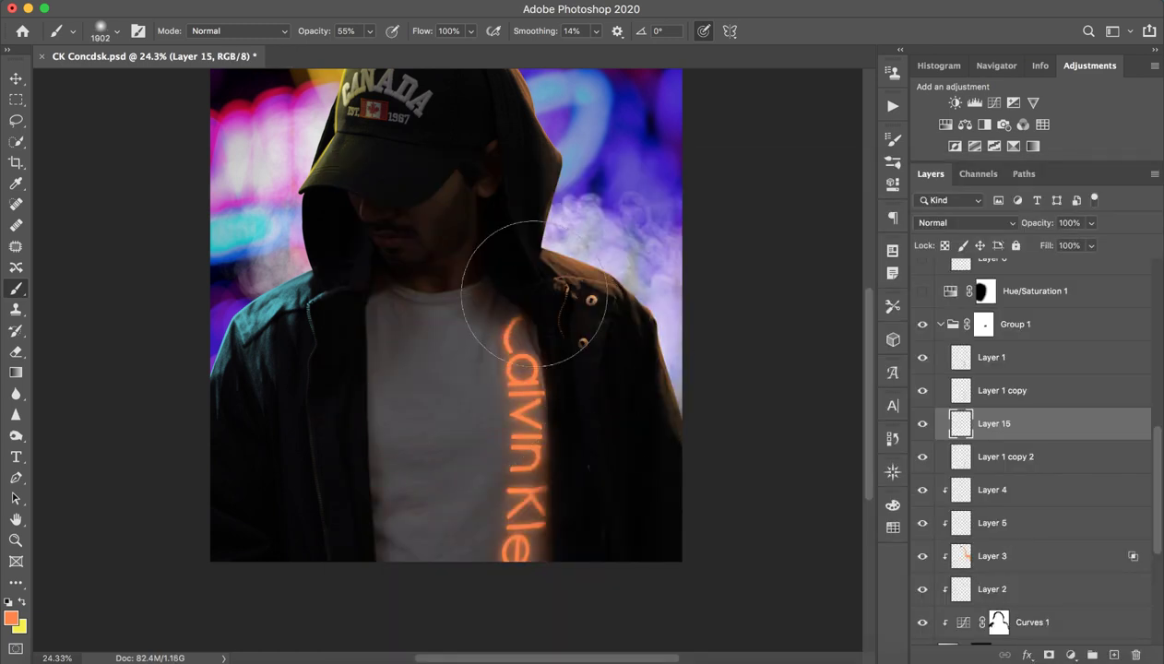
pyautogui.moveTo(318, 32); pyautogui.dragTo(280, 33)
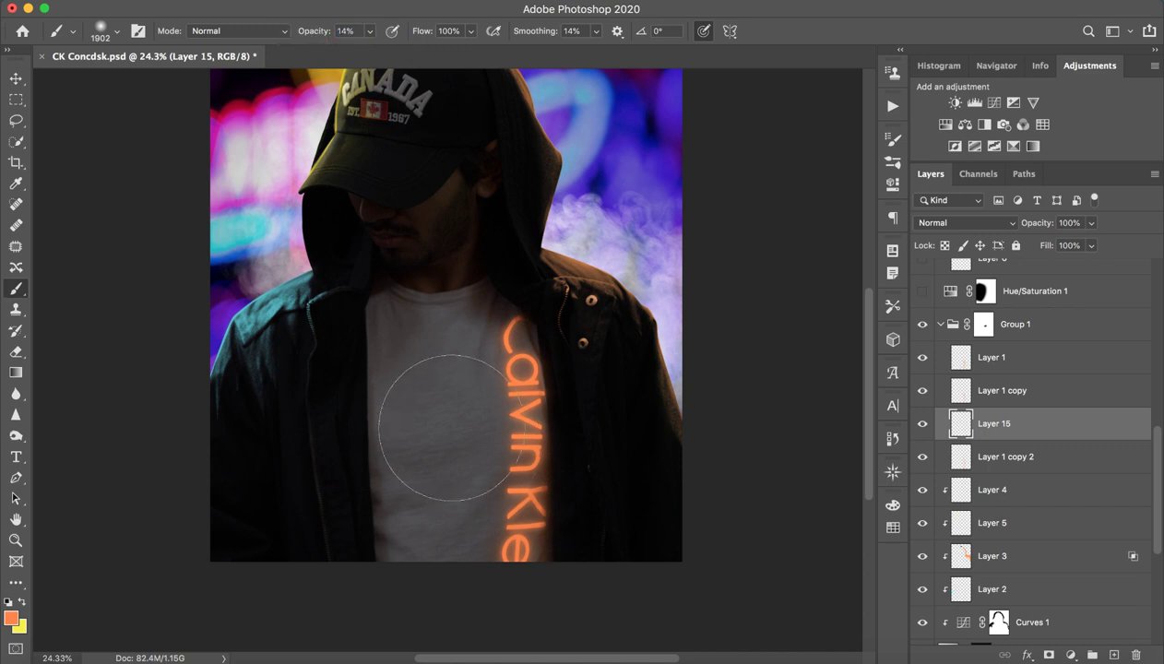
pyautogui.moveTo(429, 364)
pyautogui.mouseDown()
pyautogui.moveTo(438, 547)
pyautogui.moveTo(416, 592)
pyautogui.moveTo(511, 299)
pyautogui.moveTo(499, 510)
pyautogui.moveTo(493, 285)
pyautogui.mouseUp()
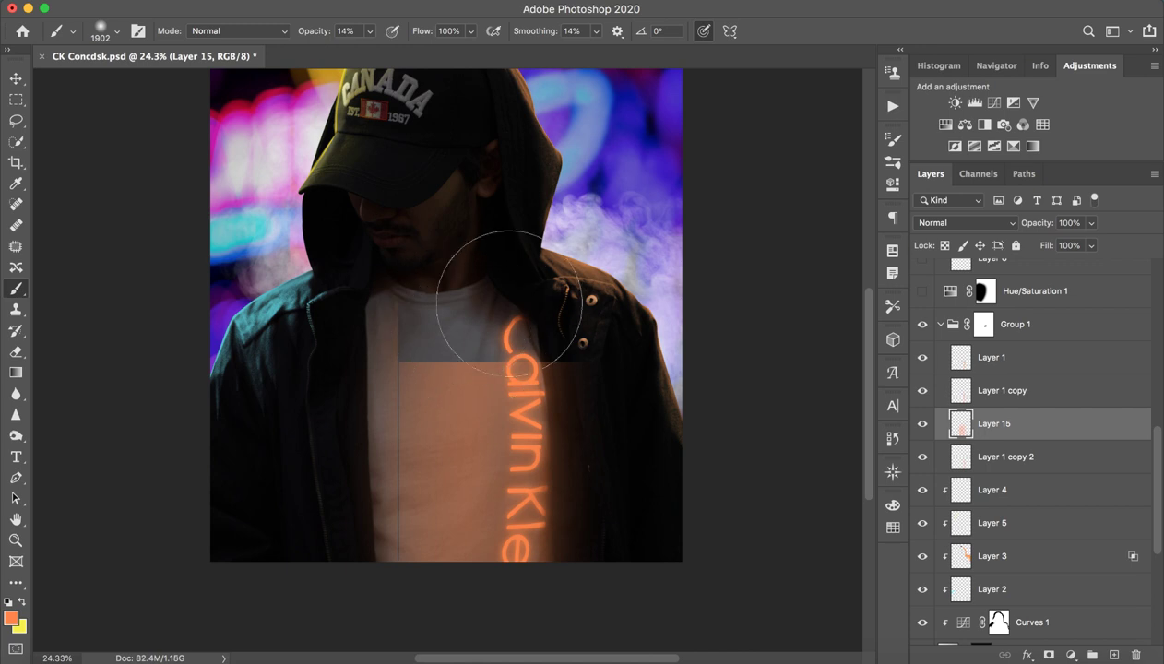
pyautogui.moveTo(588, 387)
pyautogui.mouseDown()
pyautogui.moveTo(429, 260)
pyautogui.moveTo(558, 350)
pyautogui.moveTo(448, 527)
pyautogui.mouseUp()
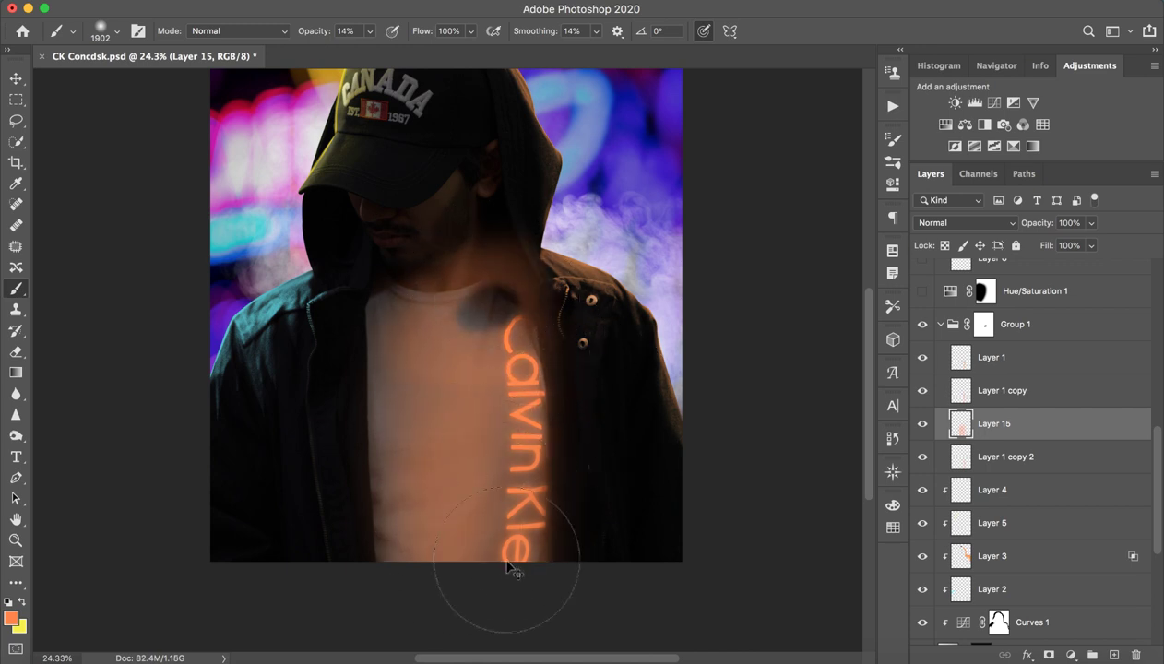
# - Undo the orange shirt tint and delete Layer 15
pyautogui.keyDown('ctrl'); pyautogui.click(489, 517); pyautogui.keyUp('ctrl')
pyautogui.hotkey('ctrl', 'z')
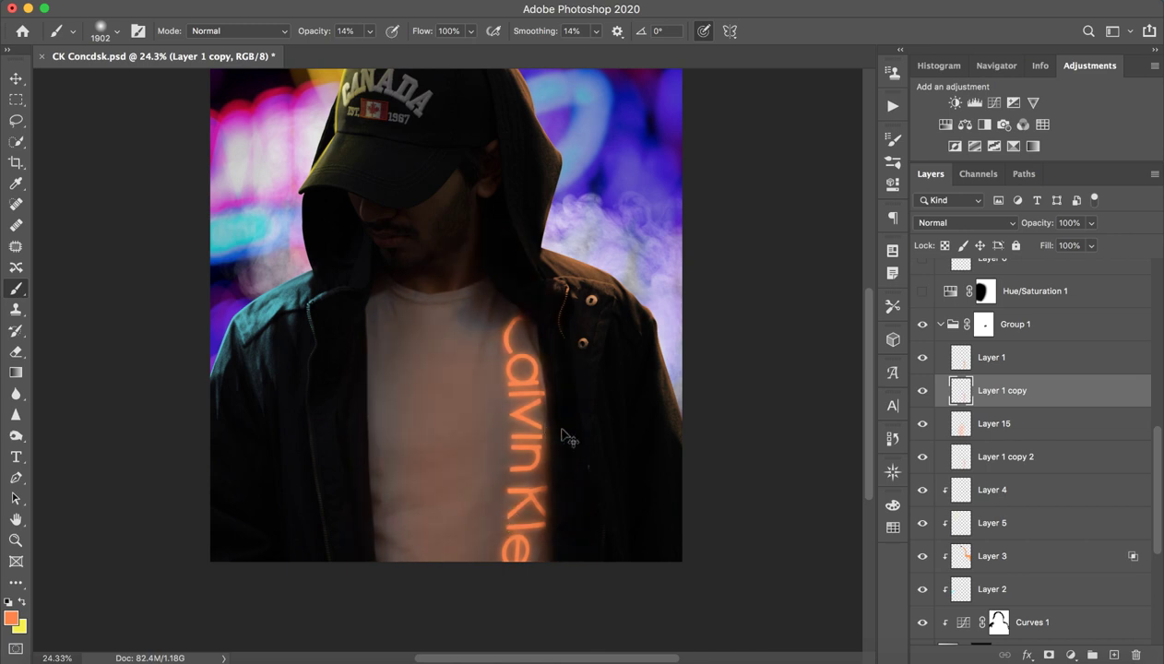
pyautogui.hotkey('ctrl', 'z')
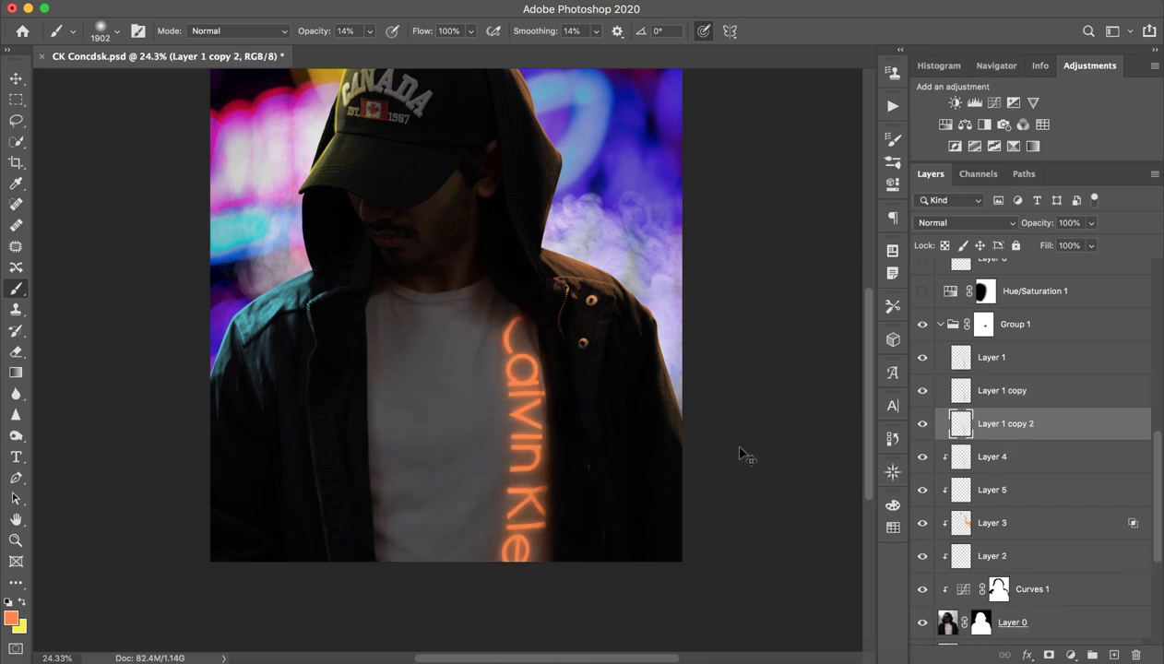
# - Cancel Layer 1 copy 2's blending options unchanged and shrink the brush
pyautogui.doubleClick(937, 423)
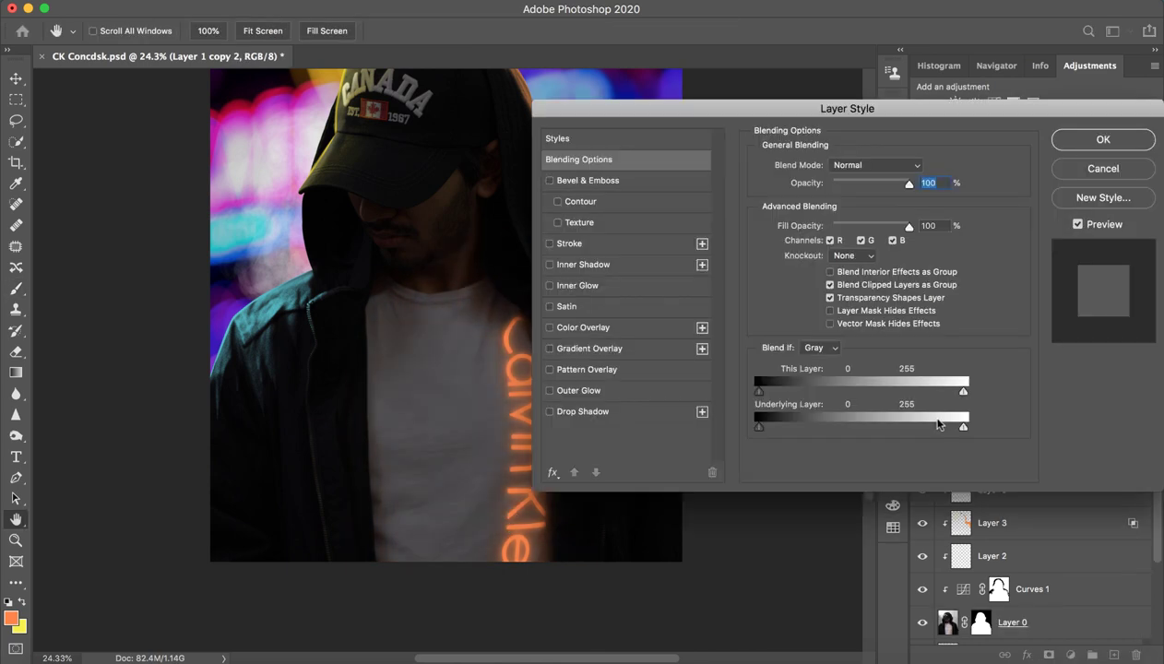
pyautogui.click(1102, 168)
pyautogui.moveTo(635, 397); pyautogui.dragTo(475, 427)
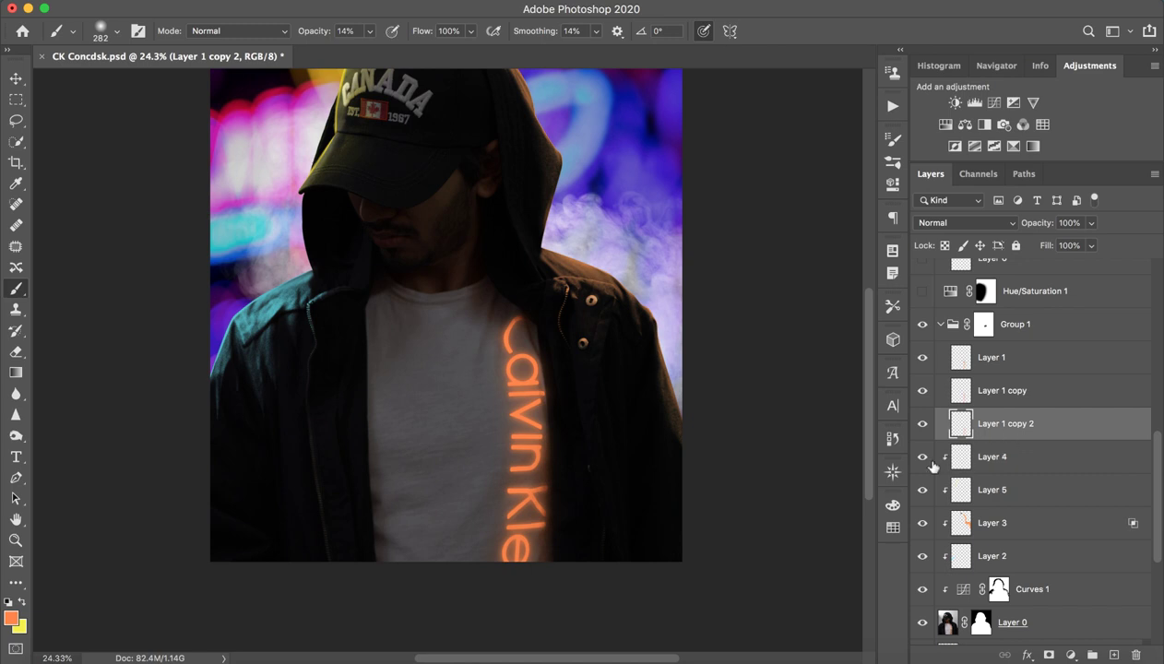
# - Toggle Group 1 to compare the logo glow, then collapse it and scroll the Layers panel up
pyautogui.click(922, 325)
pyautogui.click(923, 324)
pyautogui.click(942, 325)
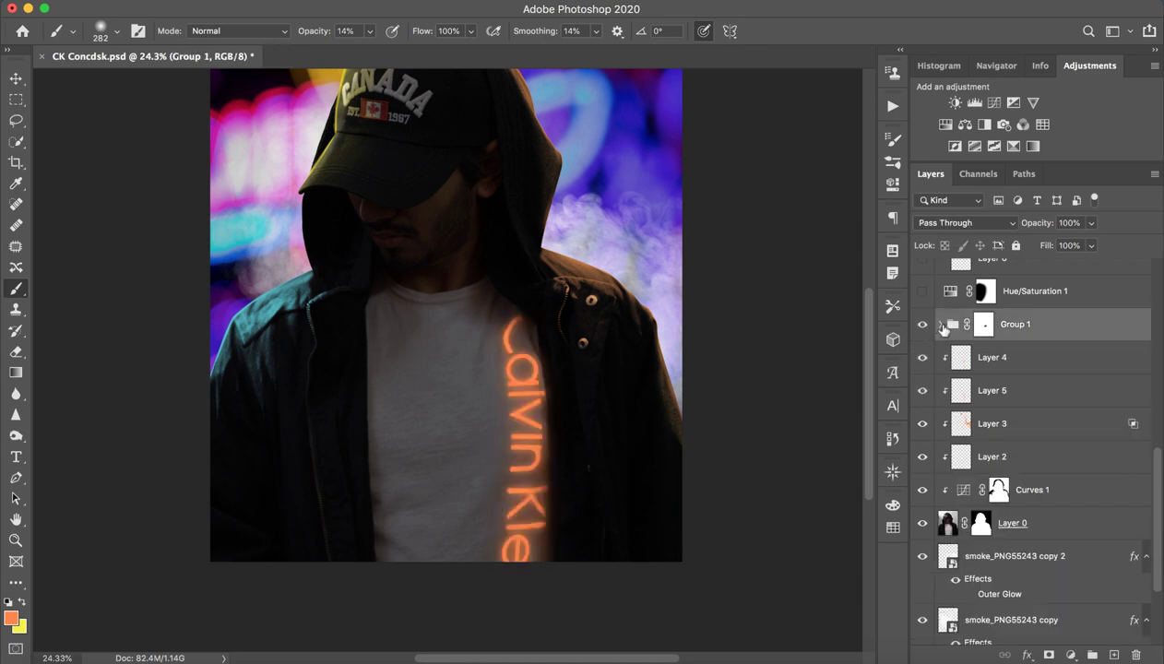
pyautogui.scroll(2, 942, 327)
pyautogui.scroll(5, 941, 327)
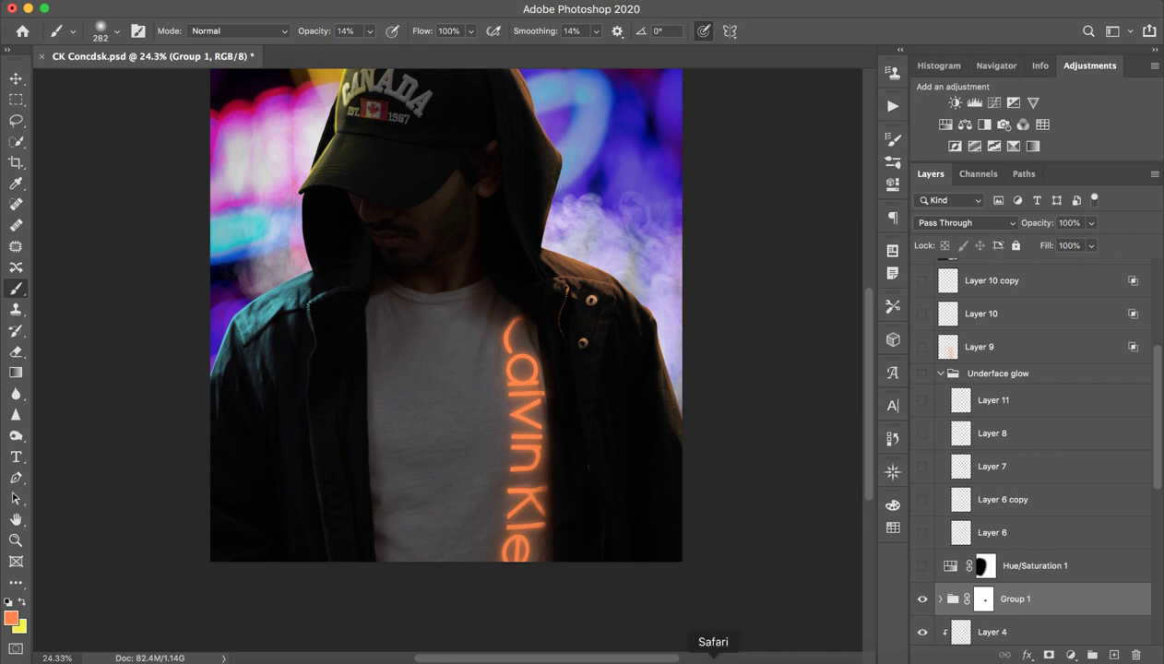
# - Make Hue/Saturation 1 visible, view the whole image, and check its settings
pyautogui.click(983, 566)
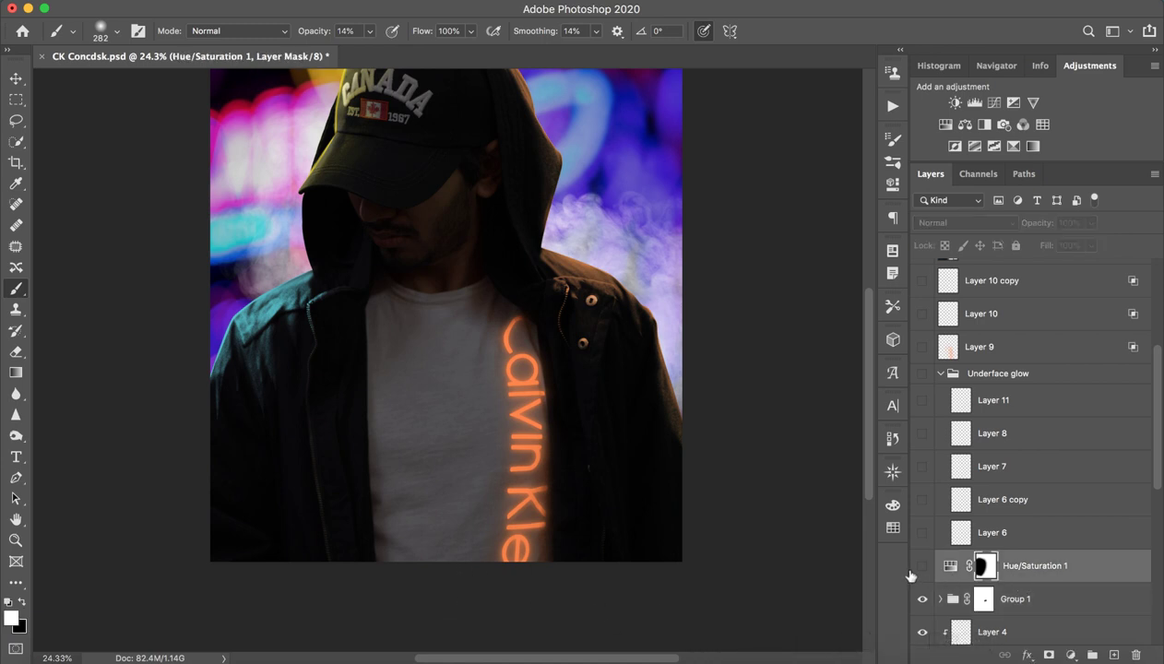
pyautogui.click(921, 565)
pyautogui.press('z')
pyautogui.moveTo(601, 384)
pyautogui.mouseDown()
pyautogui.moveTo(555, 392)
pyautogui.moveTo(605, 272)
pyautogui.mouseUp()
pyautogui.press('b')
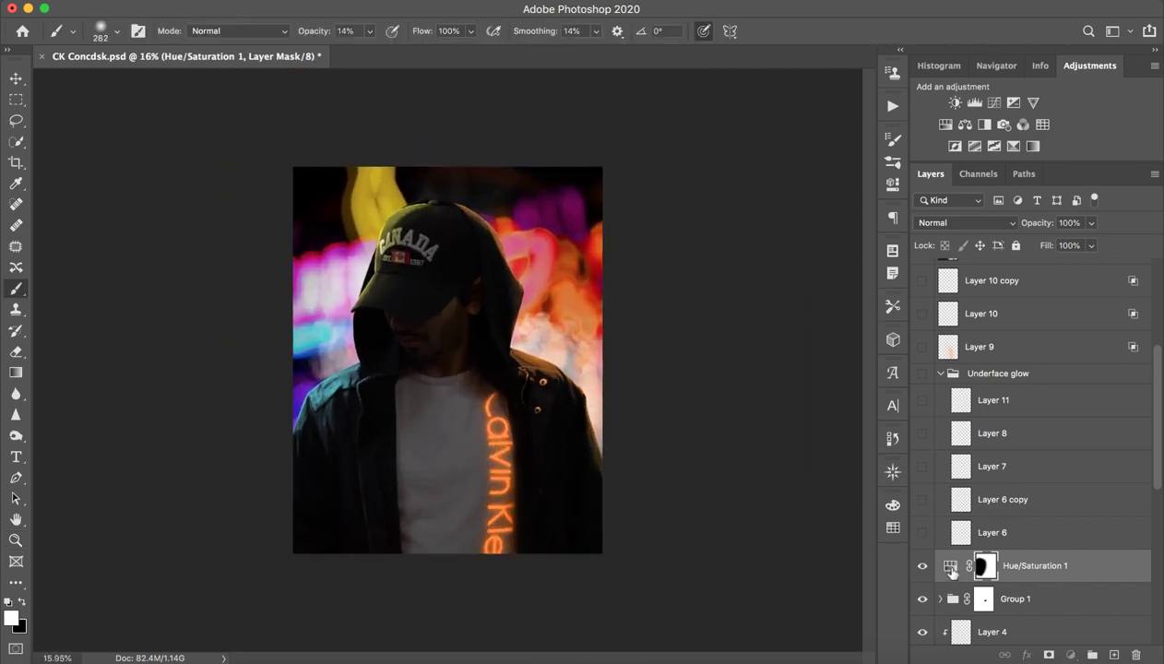
pyautogui.doubleClick(951, 568)
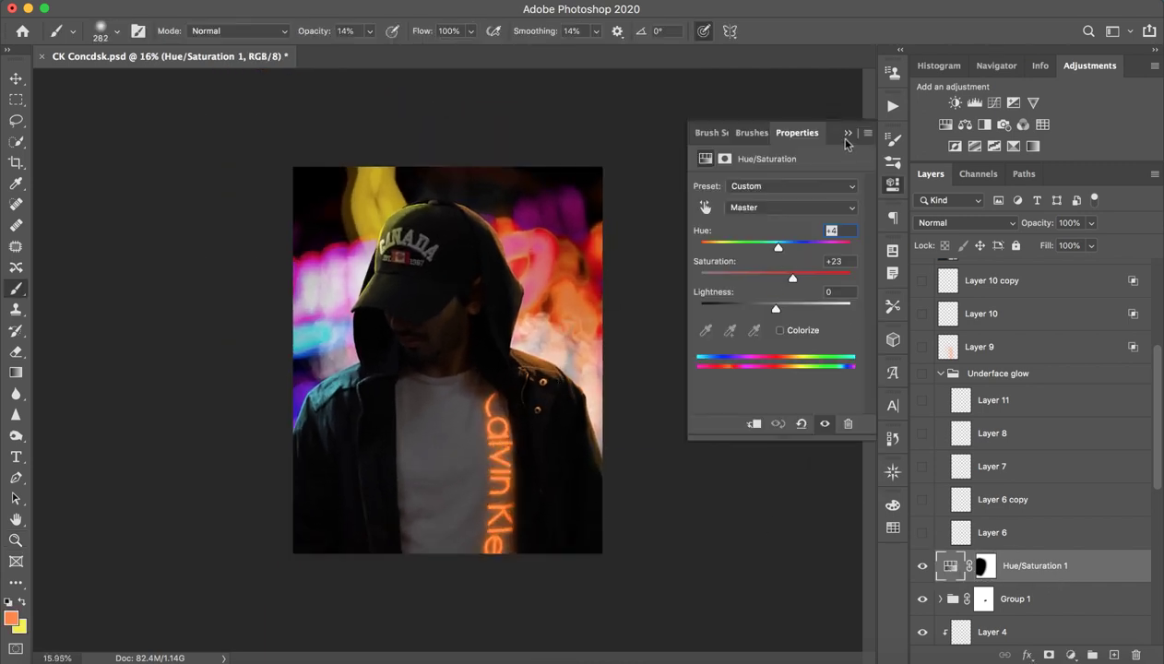
pyautogui.click(846, 133)
# - Select Layer 6 and show the Underface glow group, toggling Layer 6 to compare its glow
pyautogui.click(987, 533)
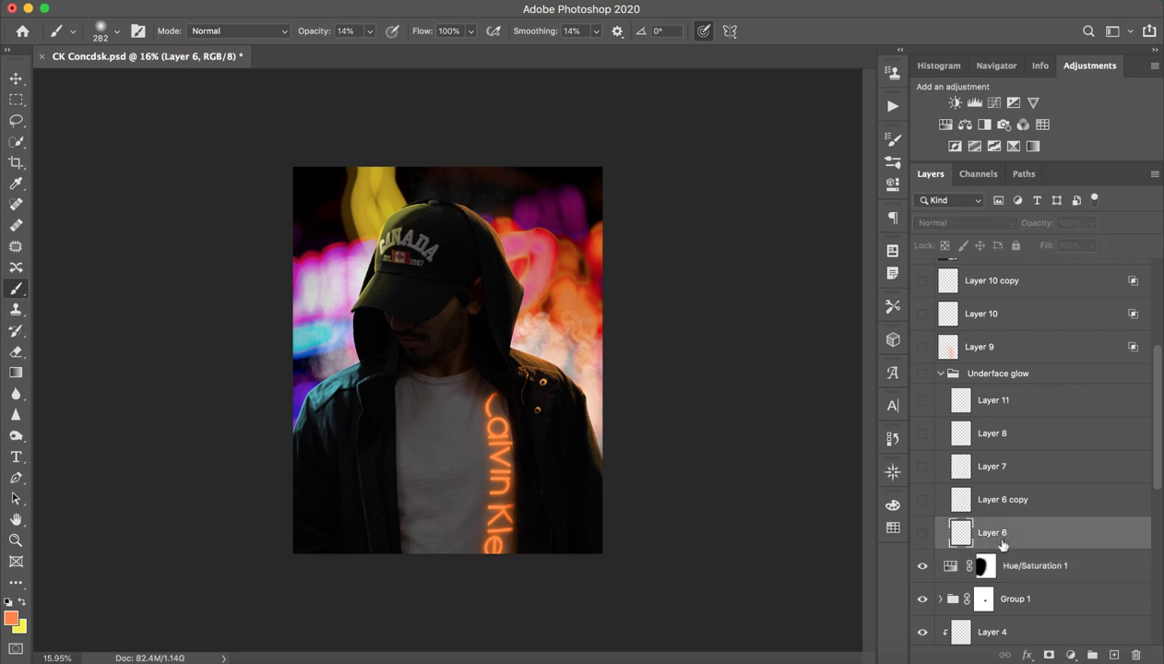
pyautogui.click(924, 539)
pyautogui.click(923, 536)
pyautogui.click(924, 533)
pyautogui.click(924, 535)
# - Zoom in closely on the face and neck
pyautogui.press('z')
pyautogui.moveTo(469, 311); pyautogui.dragTo(504, 310)
pyautogui.press('b')
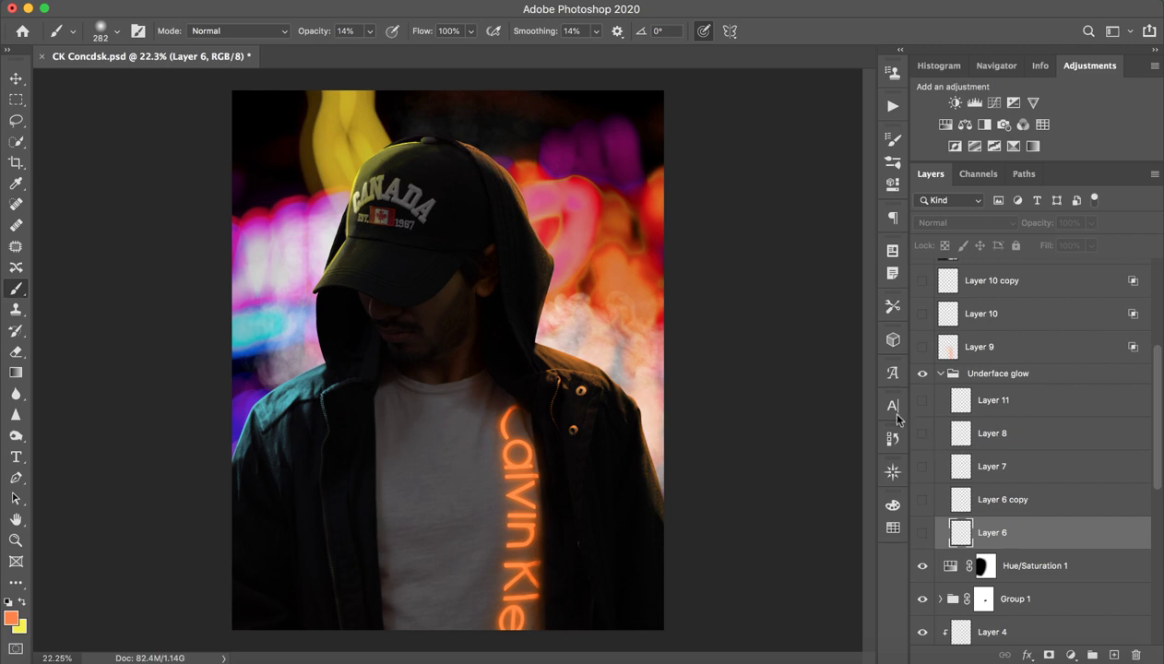
pyautogui.press('z')
pyautogui.moveTo(503, 276); pyautogui.dragTo(515, 309)
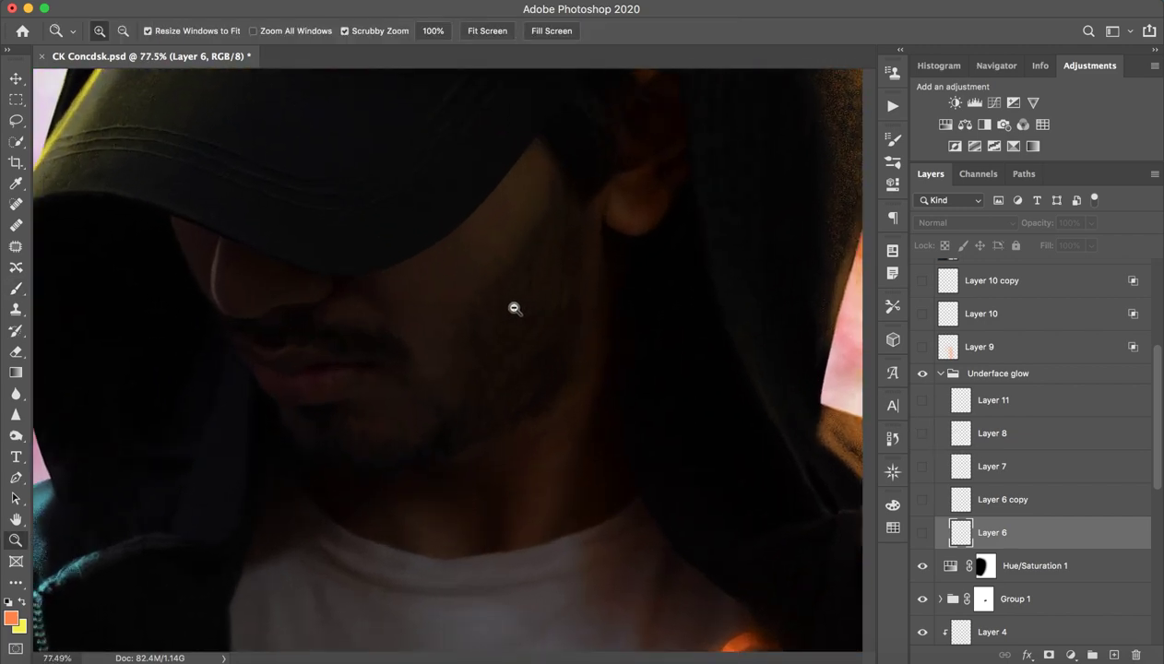
pyautogui.scroll(-5, 532, 379)
# - Show Layer 6's glow and zoom in on the chin and ear
pyautogui.moveTo(624, 407)
pyautogui.mouseDown()
pyautogui.moveTo(559, 393)
pyautogui.moveTo(549, 410)
pyautogui.mouseUp()
pyautogui.scroll(5, 533, 431)
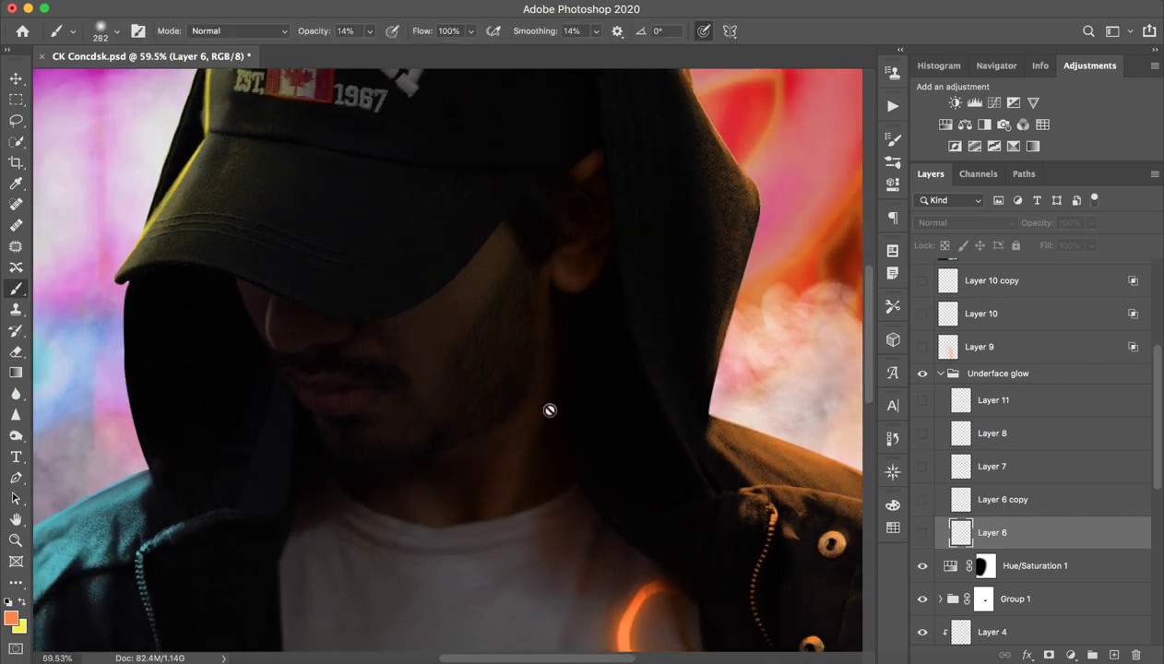
pyautogui.click(922, 532)
pyautogui.press('z')
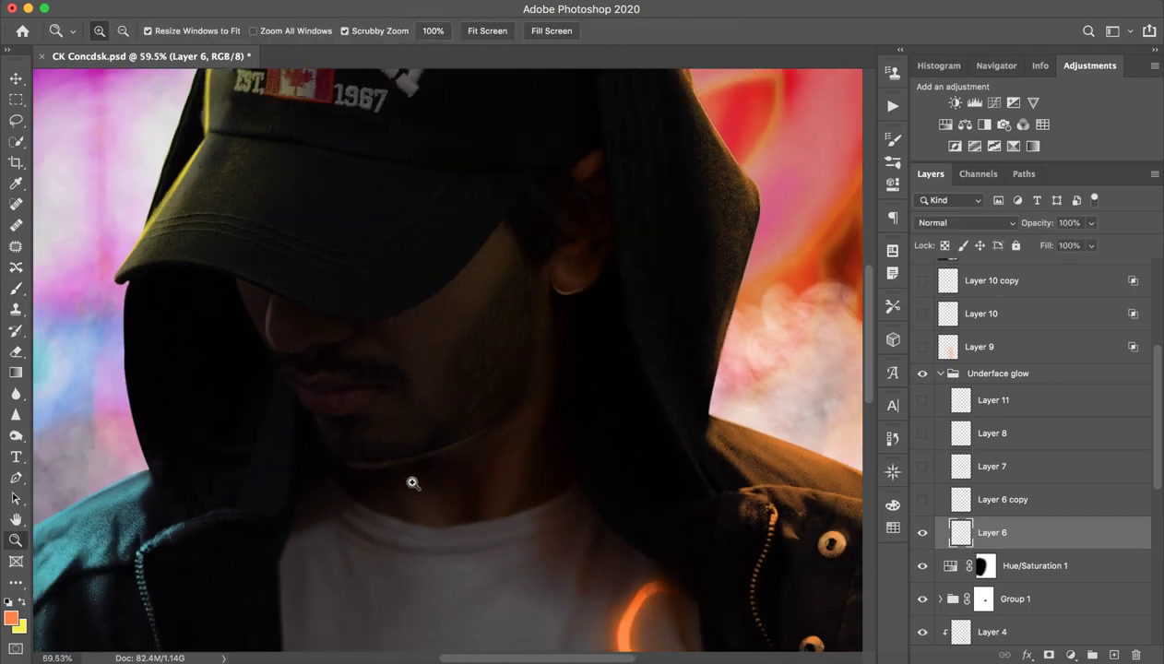
pyautogui.moveTo(413, 483); pyautogui.dragTo(461, 481)
pyautogui.press('b')
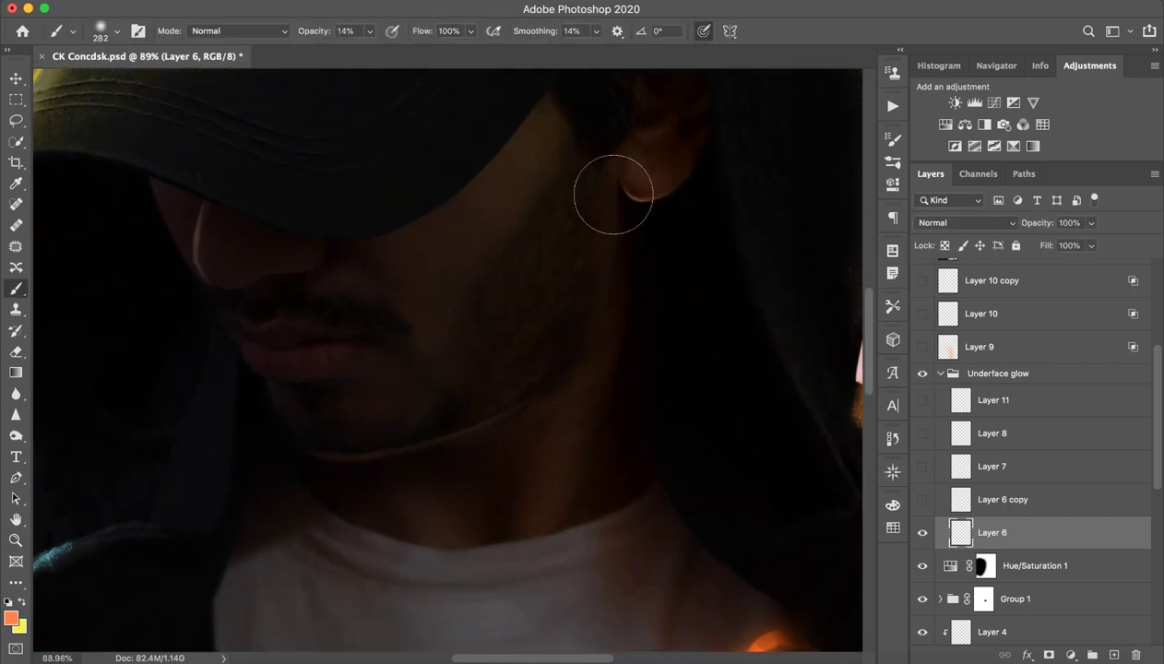
# - Compare Layer 6's glow, add empty Layer 15 above it, and hide Layer 6
pyautogui.click(923, 534)
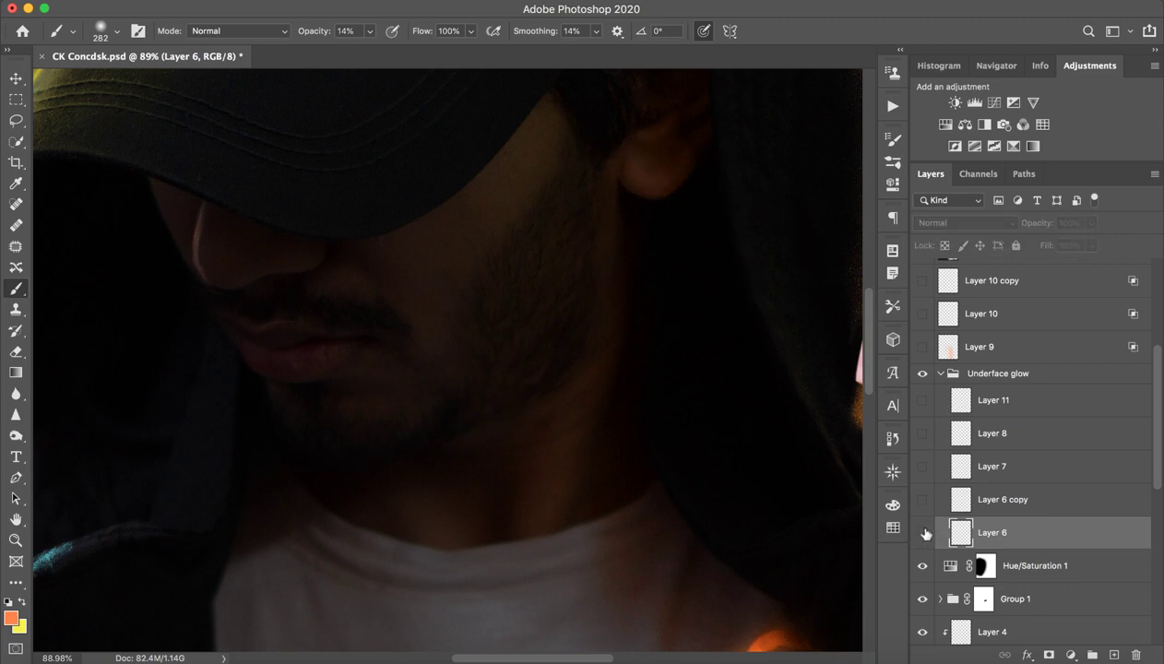
pyautogui.click(923, 536)
pyautogui.click(923, 534)
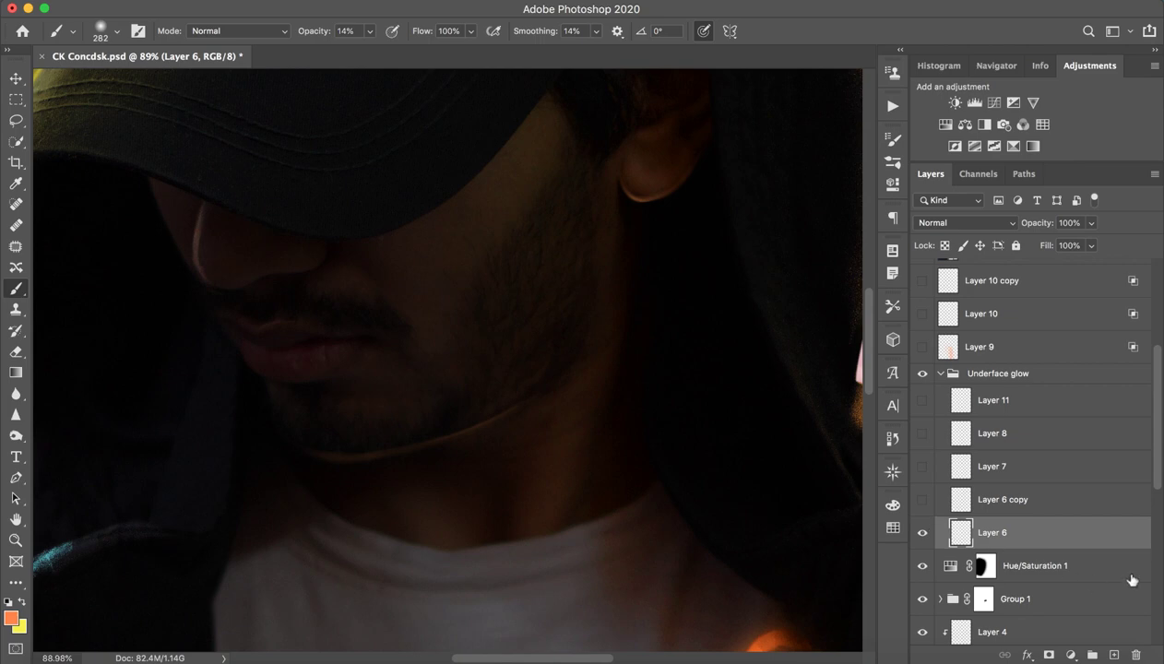
pyautogui.click(1113, 654)
pyautogui.click(922, 565)
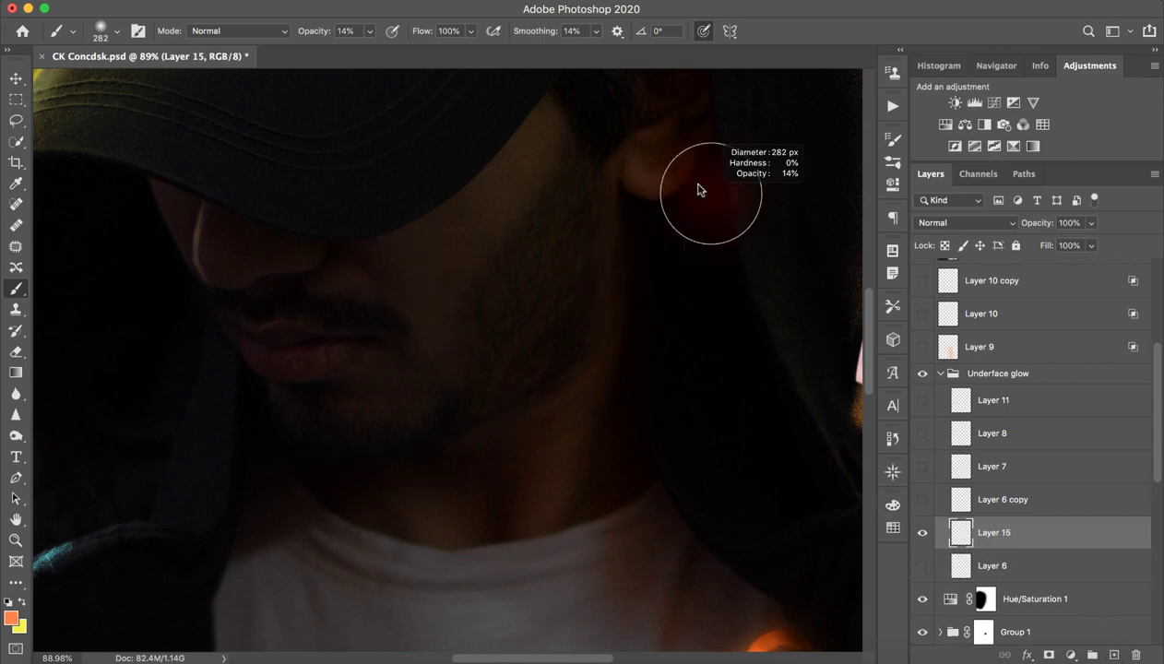
# - With a 46 px brush at 100% opacity, paint an orange glow stroke under the ear
pyautogui.moveTo(702, 189); pyautogui.dragTo(618, 191)
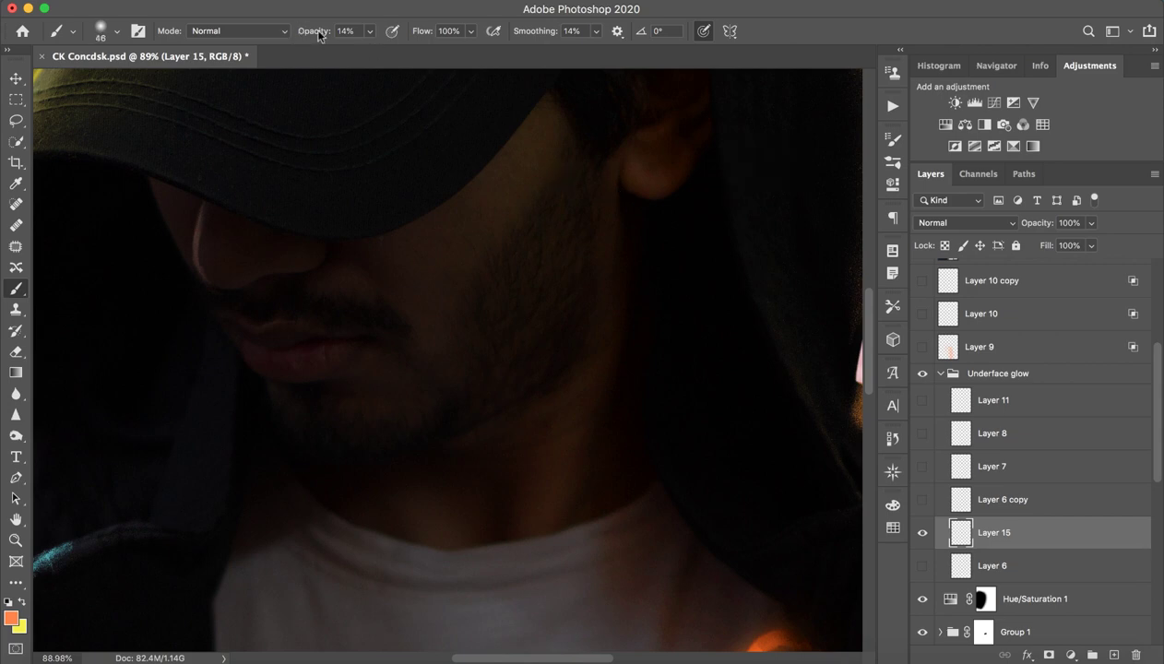
pyautogui.moveTo(304, 32); pyautogui.dragTo(351, 30)
pyautogui.moveTo(626, 186); pyautogui.dragTo(685, 174)
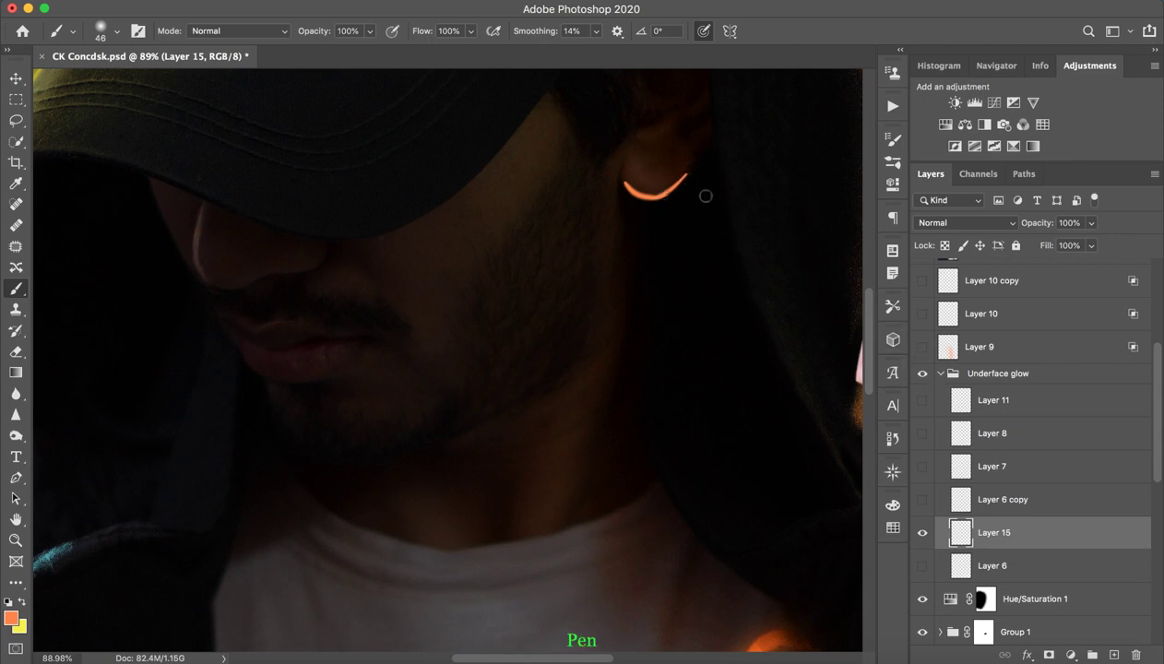
# - Erase the stroke's upper overrun, zoom out to face and shirt, and duplicate Layer 15
pyautogui.moveTo(582, 304); pyautogui.dragTo(627, 304)
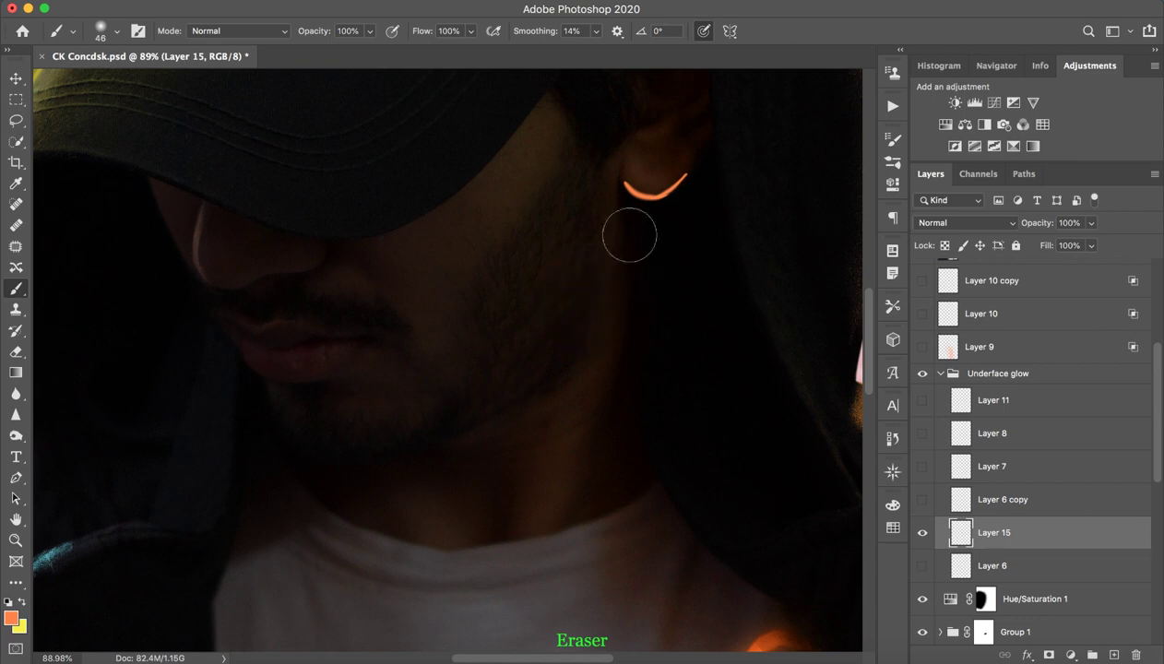
pyautogui.moveTo(691, 139)
pyautogui.mouseDown()
pyautogui.moveTo(633, 150)
pyautogui.moveTo(650, 143)
pyautogui.moveTo(658, 156)
pyautogui.mouseUp()
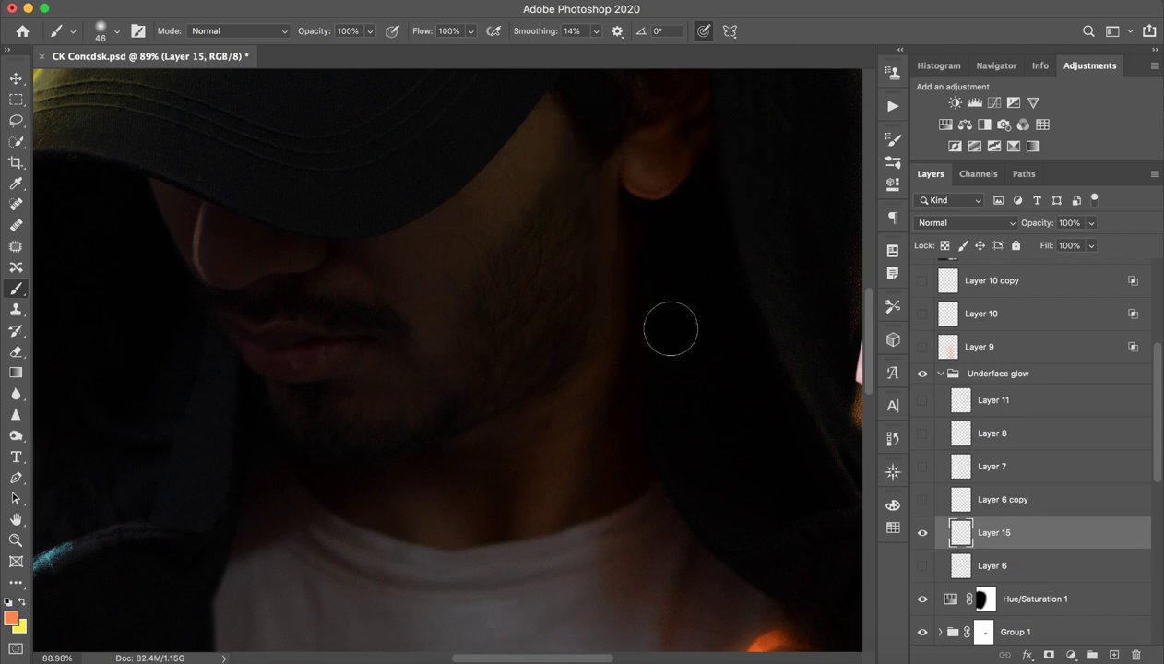
pyautogui.press('z')
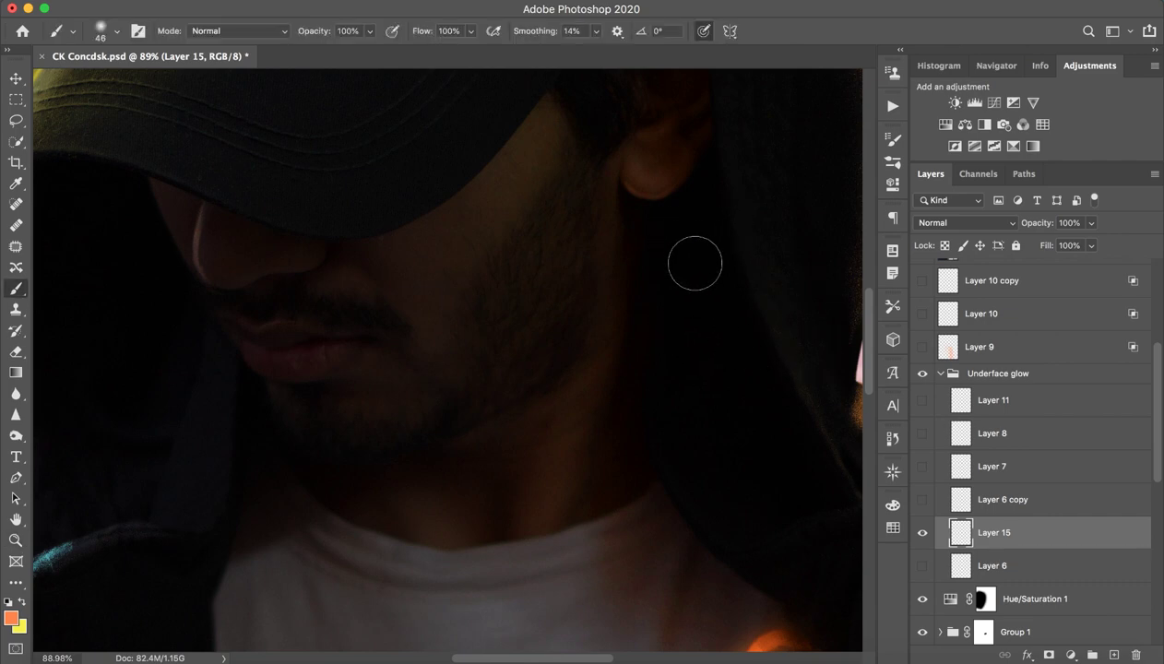
pyautogui.press('z')
pyautogui.moveTo(667, 223); pyautogui.dragTo(640, 218)
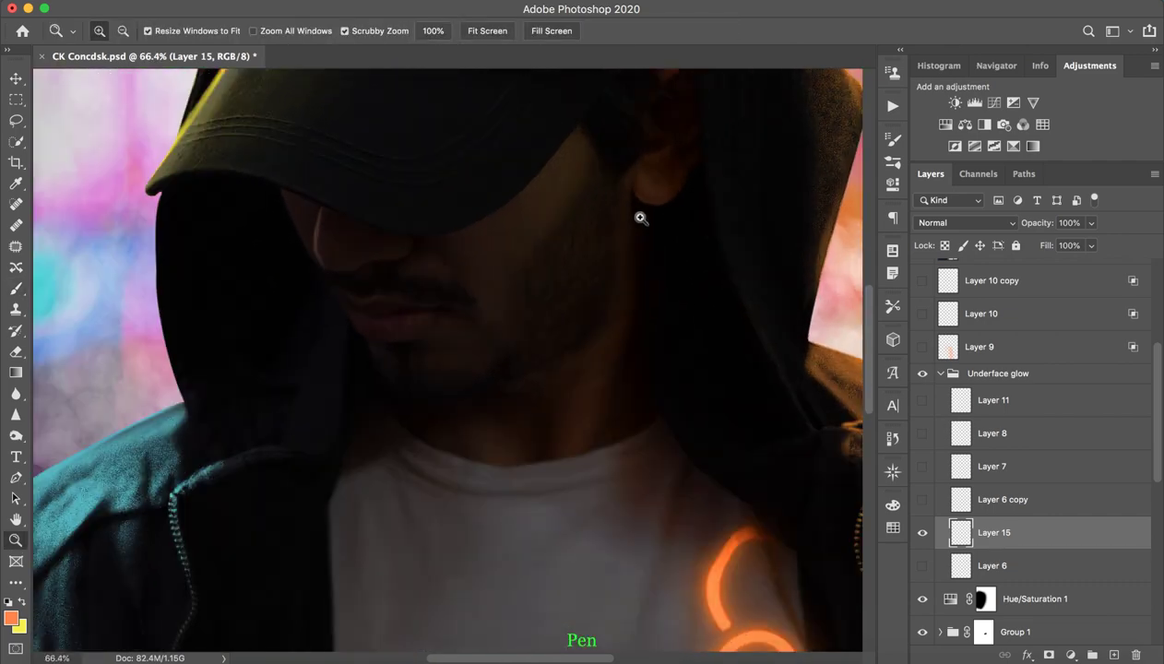
pyautogui.hotkey('ctrl', 'j')
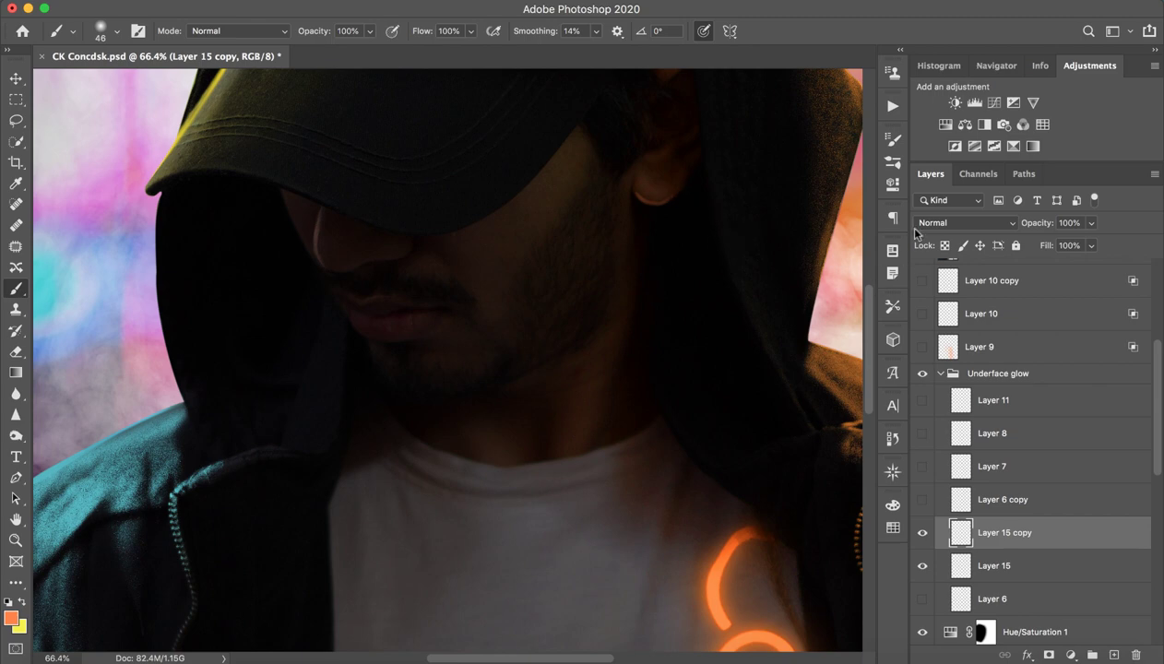
# - Set Layer 15 copy to Overlay blend mode and toggle its visibility to compare
pyautogui.click(965, 228)
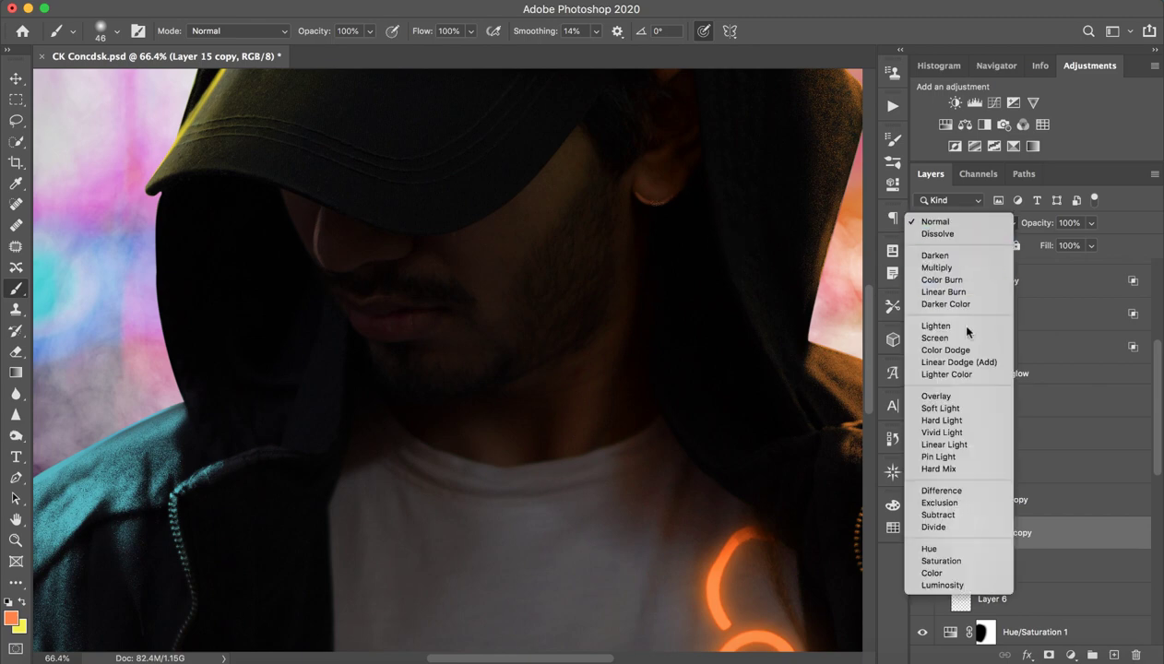
pyautogui.click(980, 397)
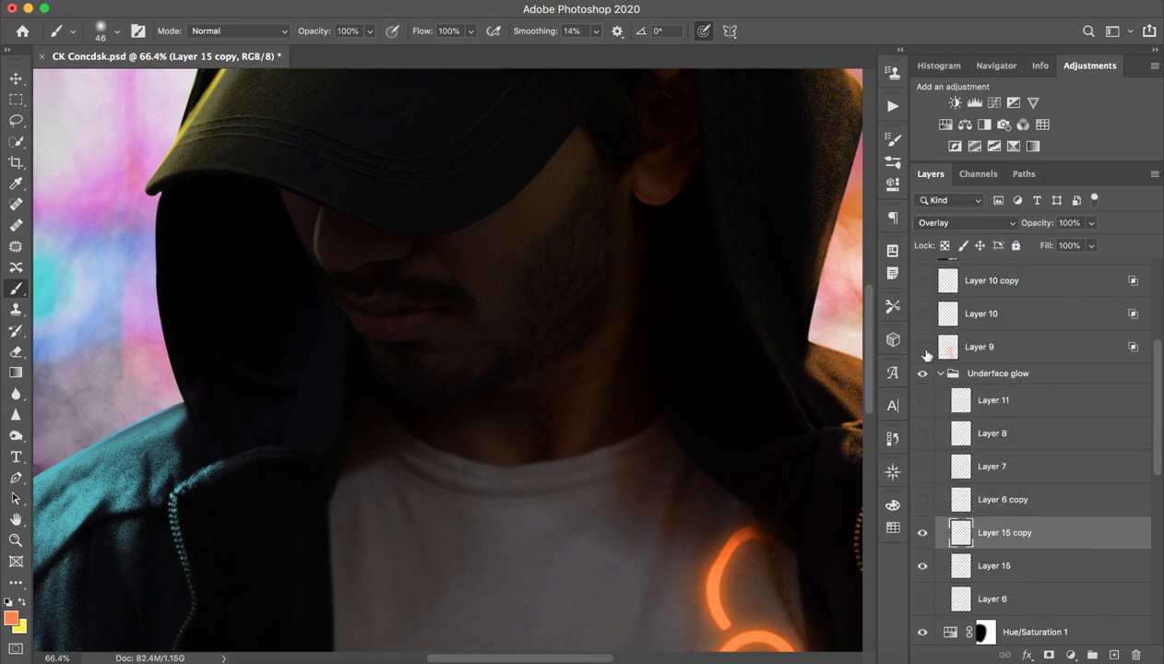
pyautogui.click(922, 532)
pyautogui.click(922, 532)
pyautogui.moveTo(922, 532); pyautogui.dragTo(922, 566)
pyautogui.click(922, 534)
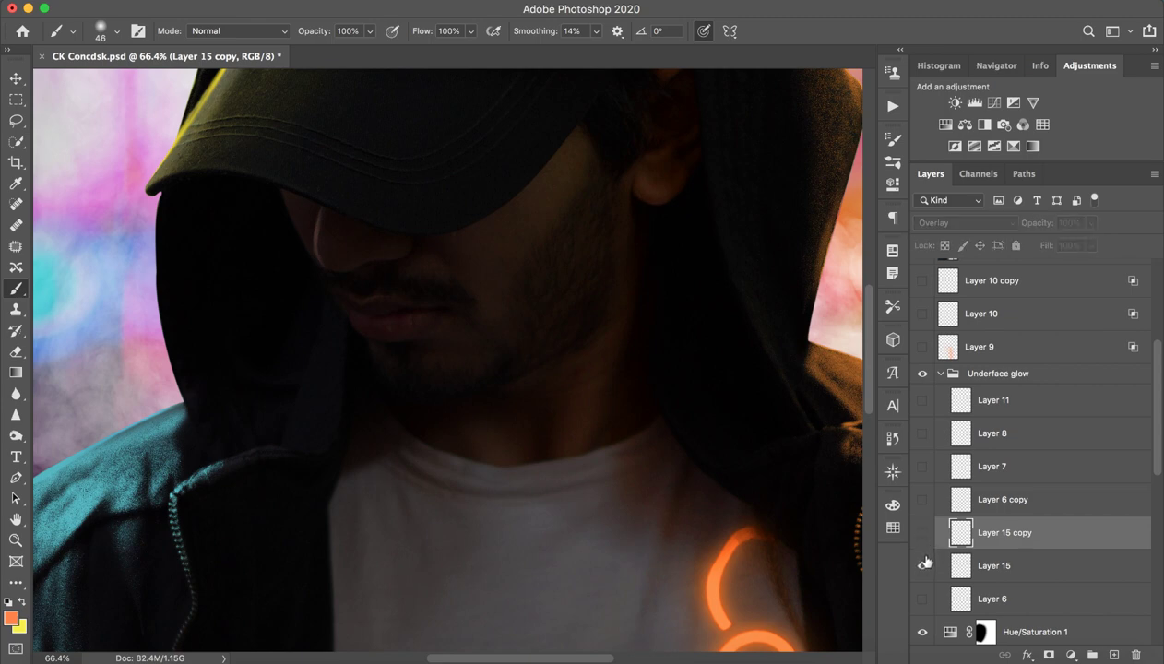
# - Delete Layer 15 and Layer 15 copy, then show and select Layer 6 copy
pyautogui.keyDown('shift'); pyautogui.click(1071, 578); pyautogui.keyUp('shift')
pyautogui.click(1135, 655)
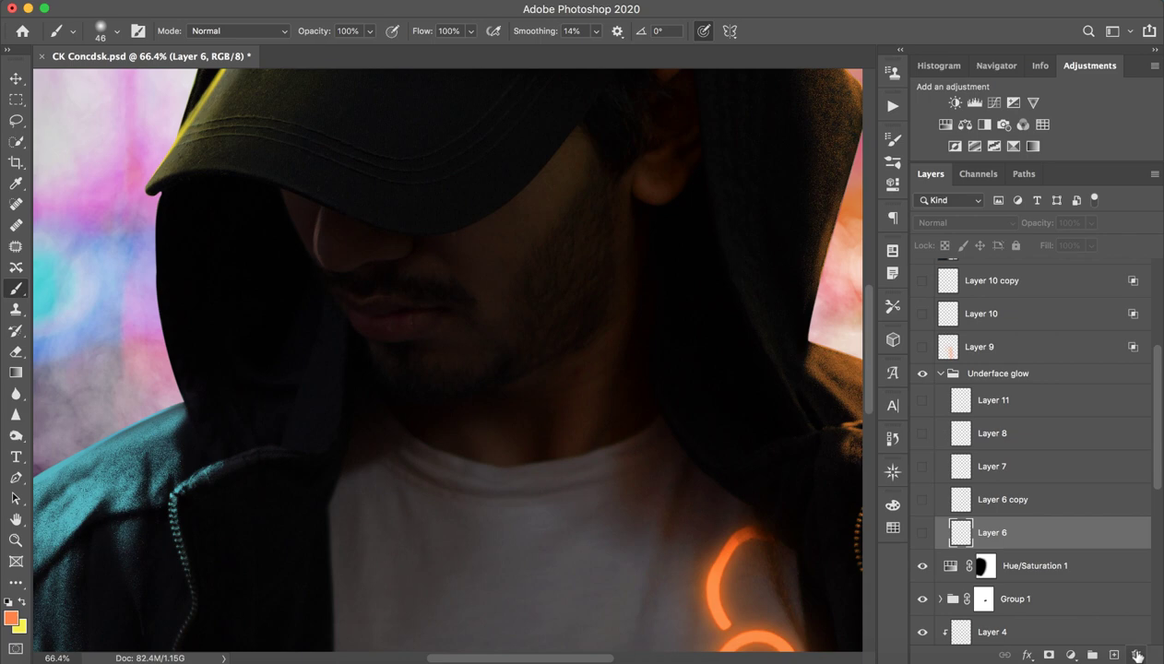
pyautogui.click(922, 532)
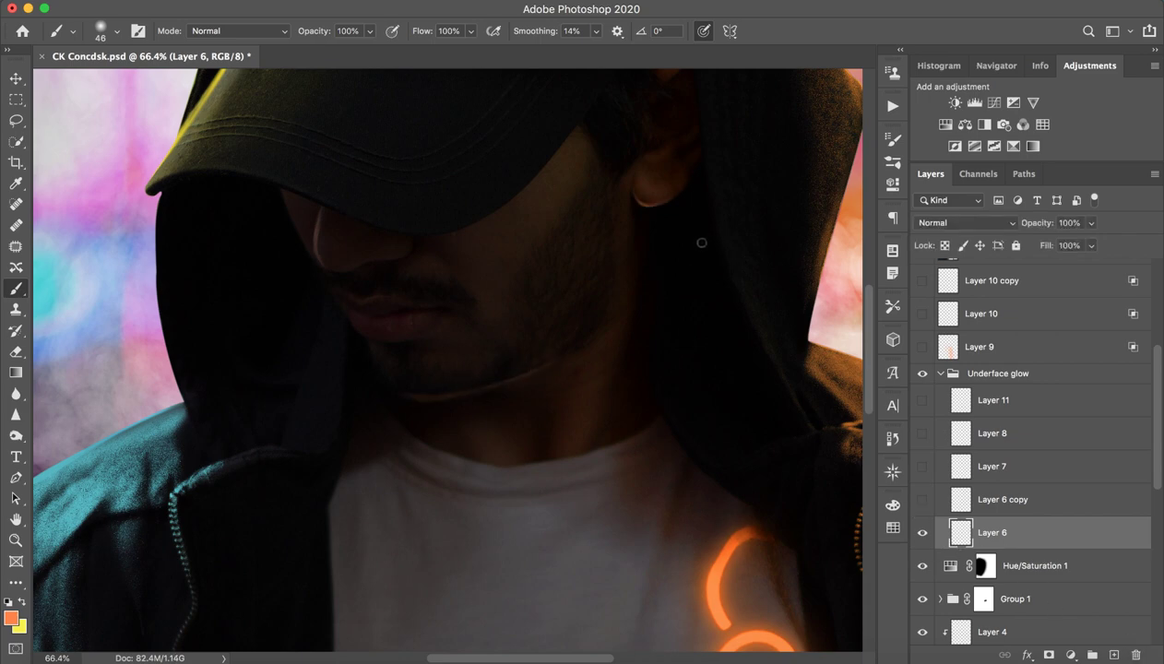
pyautogui.click(1001, 499)
pyautogui.click(922, 499)
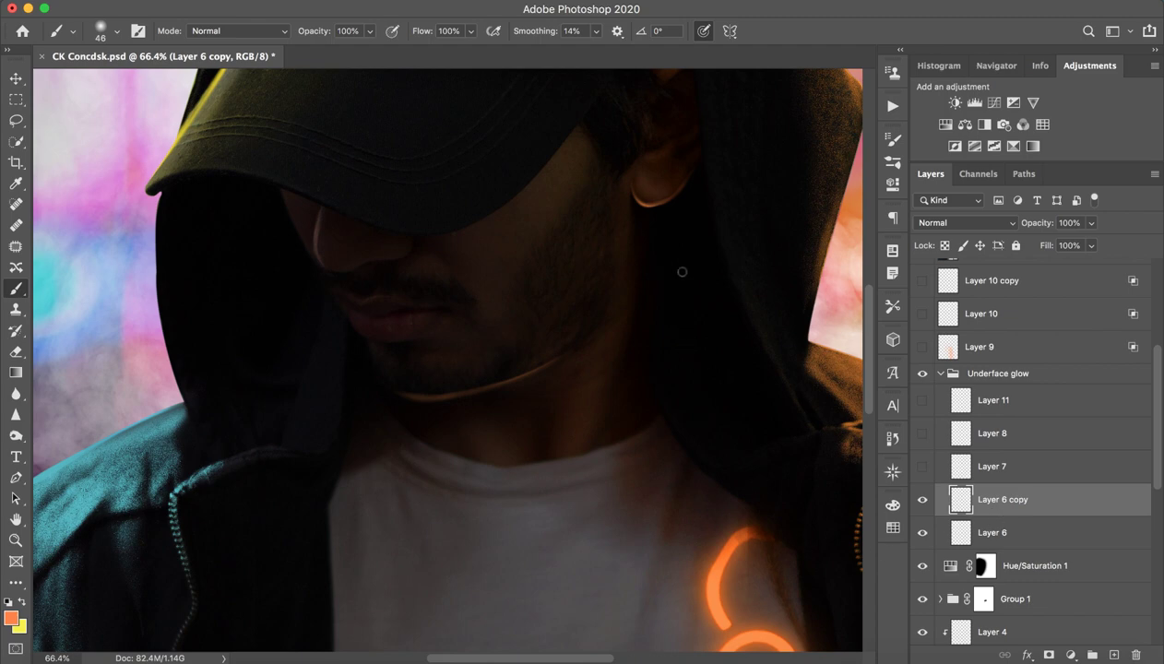
# - Zoom in on the face, then select Layer 7 and make it visible
pyautogui.press('z')
pyautogui.moveTo(671, 208)
pyautogui.mouseDown()
pyautogui.moveTo(697, 203)
pyautogui.moveTo(639, 247)
pyautogui.mouseUp()
pyautogui.press('b')
pyautogui.click(1010, 479)
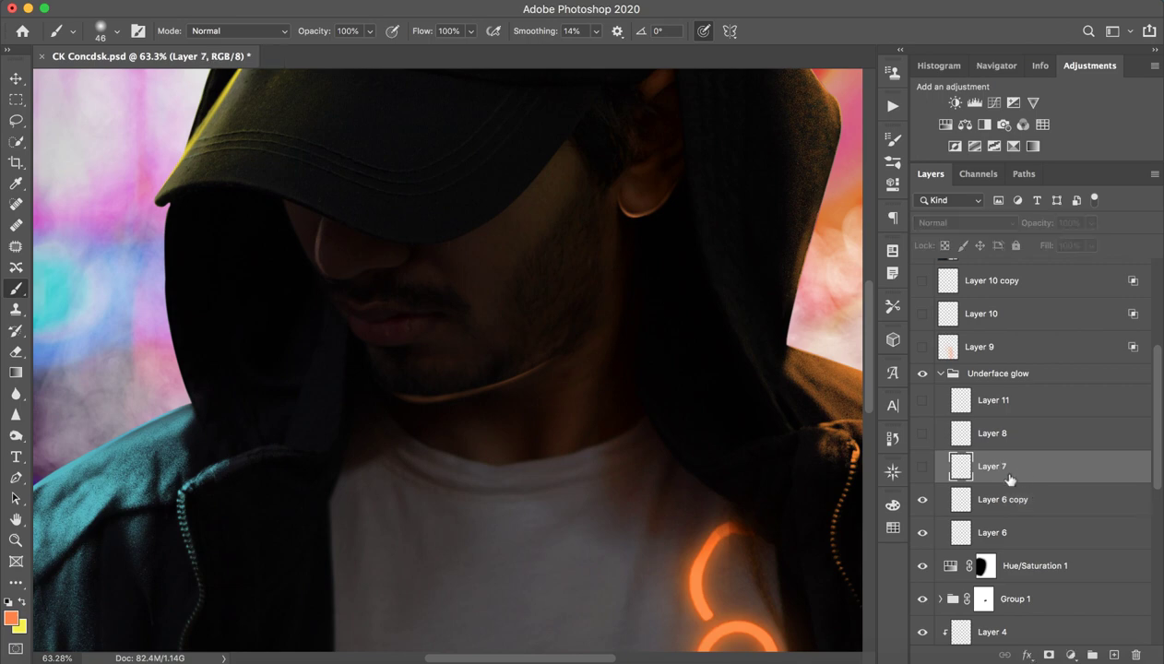
pyautogui.click(922, 466)
pyautogui.click(922, 467)
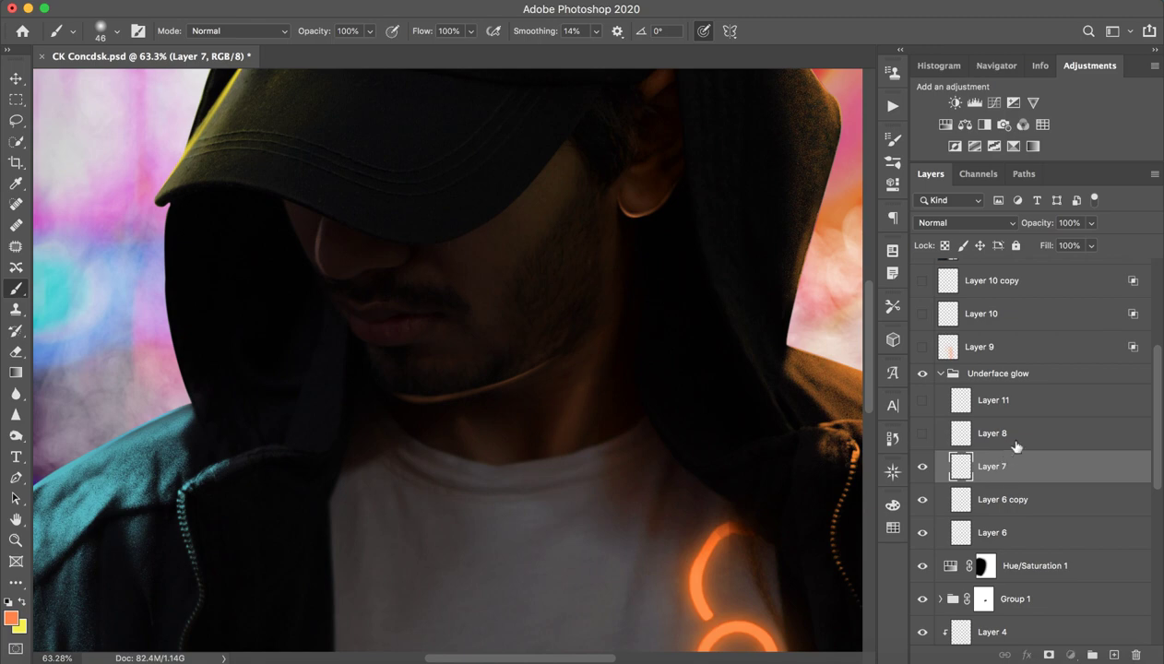
# - Select Layer 8 and turn on the Layer 8 and Layer 11 glows
pyautogui.click(998, 433)
pyautogui.click(921, 433)
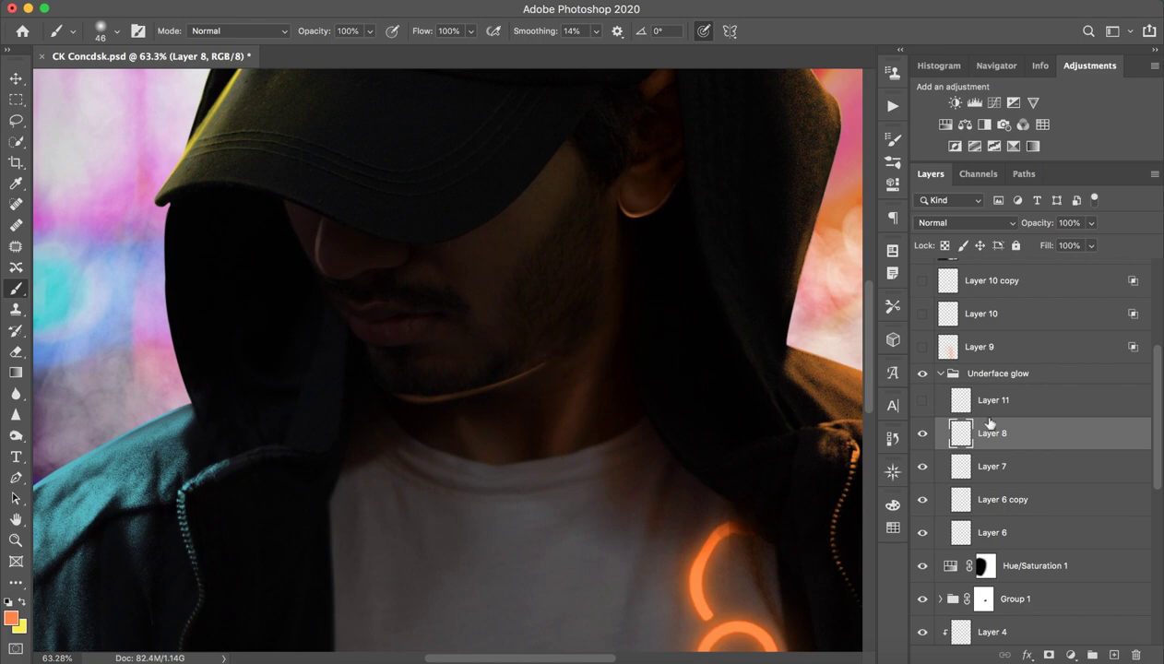
pyautogui.click(921, 400)
pyautogui.click(921, 399)
# - Collapse the Underface glow group and turn on Layer 9's glow over the shirt
pyautogui.click(941, 374)
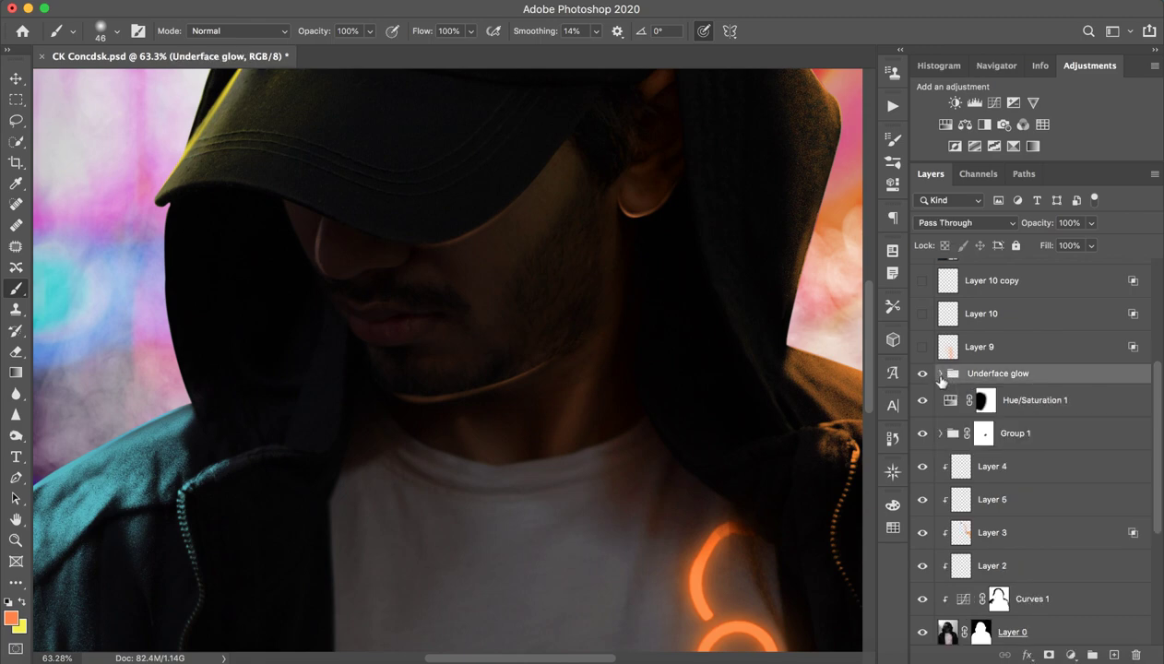
pyautogui.scroll(2, 1027, 327)
pyautogui.scroll(2, 1037, 334)
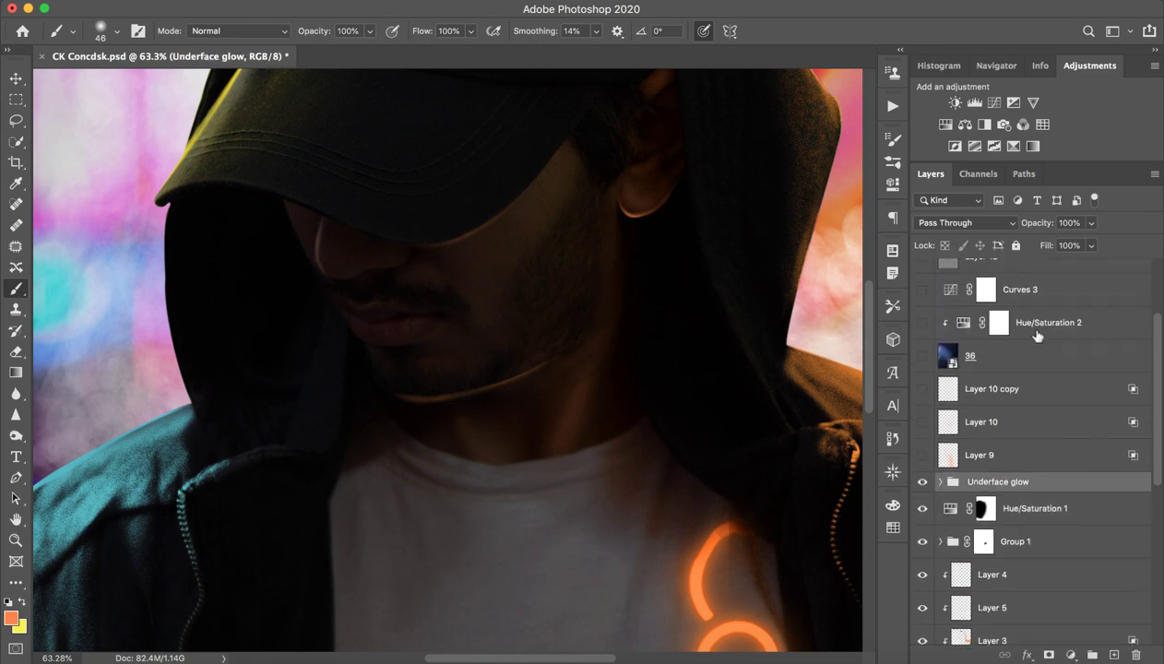
pyautogui.scroll(2, 1036, 334)
pyautogui.scroll(1, 1038, 337)
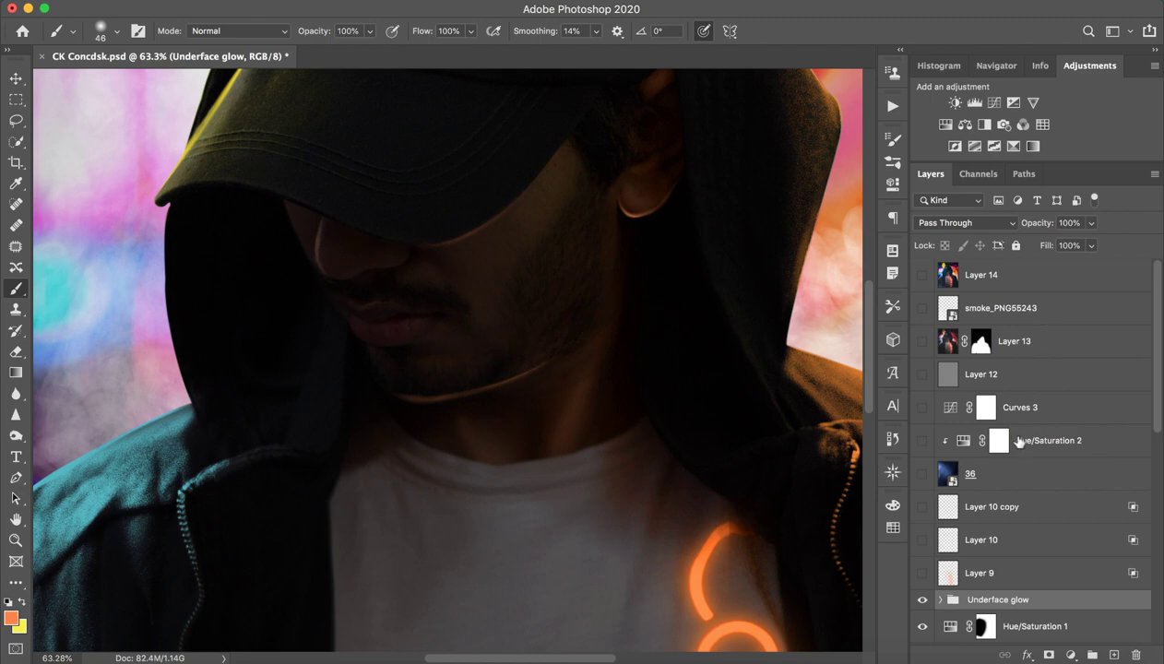
pyautogui.click(923, 572)
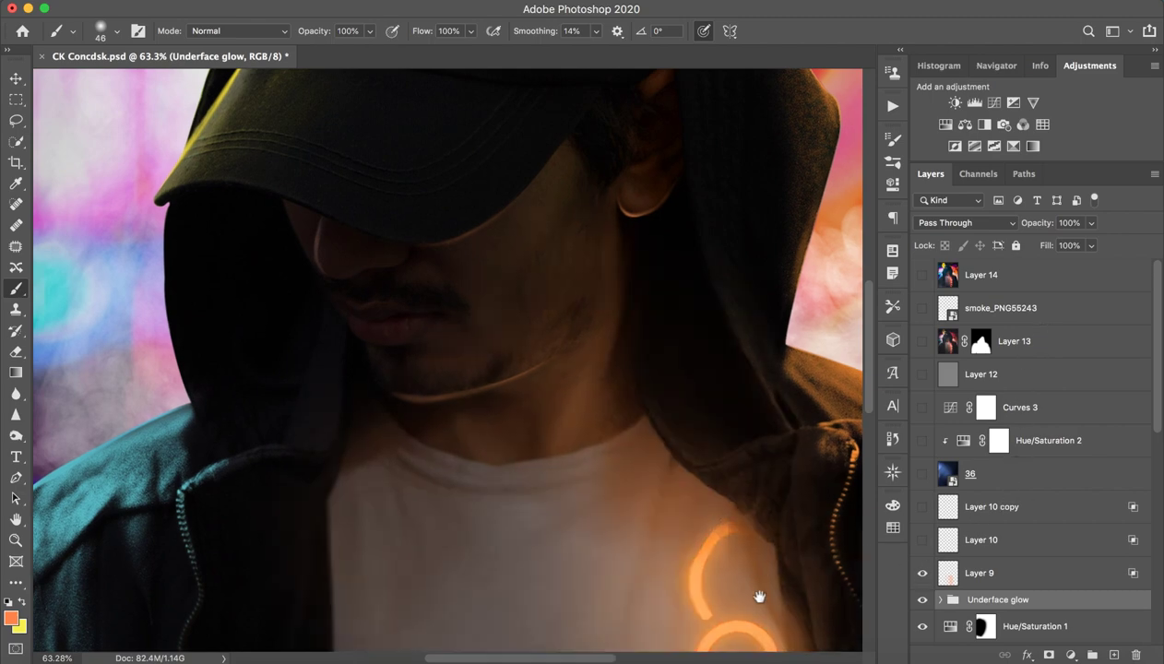
# - Reframe the portrait, compare the shirt with and without Layer 9, and select Layer 9
pyautogui.moveTo(758, 596); pyautogui.dragTo(665, 330)
pyautogui.keyDown('alt'); pyautogui.click(668, 485); pyautogui.keyUp('alt')
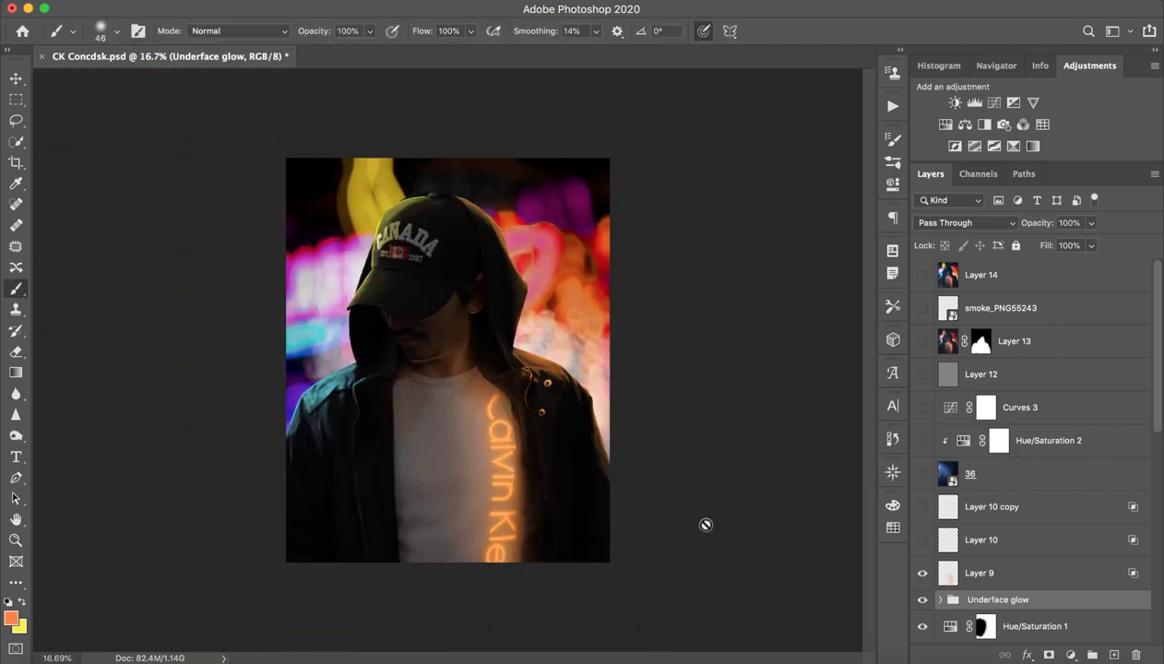
pyautogui.moveTo(522, 442)
pyautogui.mouseDown()
pyautogui.moveTo(547, 516)
pyautogui.moveTo(579, 490)
pyautogui.mouseUp()
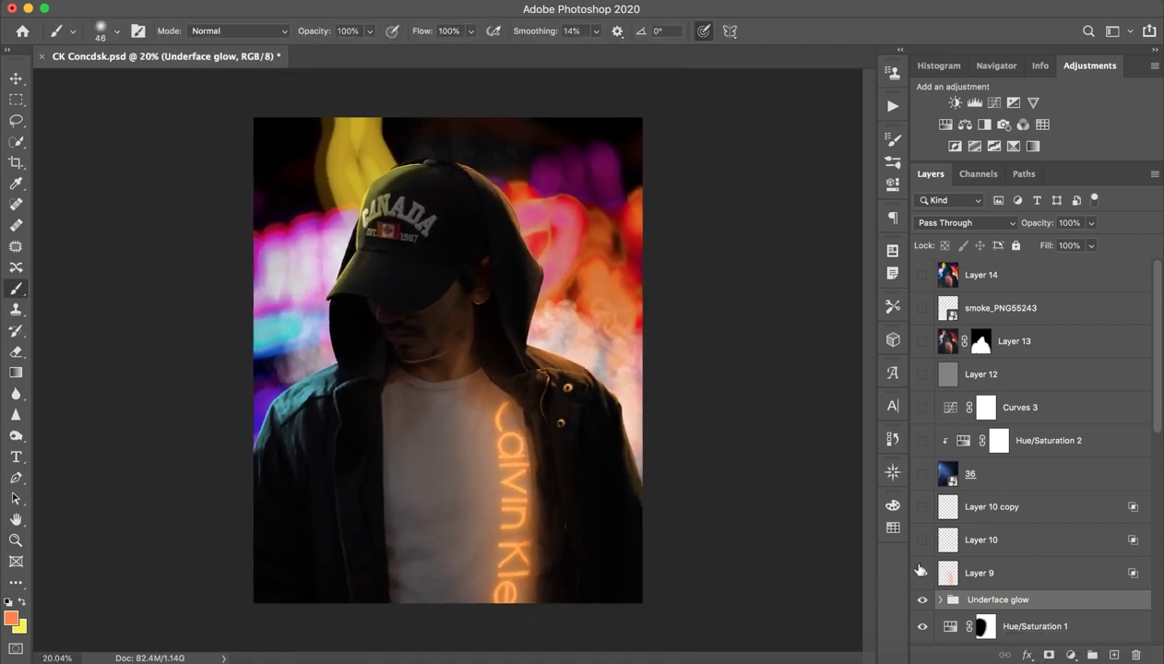
pyautogui.click(921, 572)
pyautogui.click(924, 572)
pyautogui.click(922, 573)
pyautogui.click(979, 575)
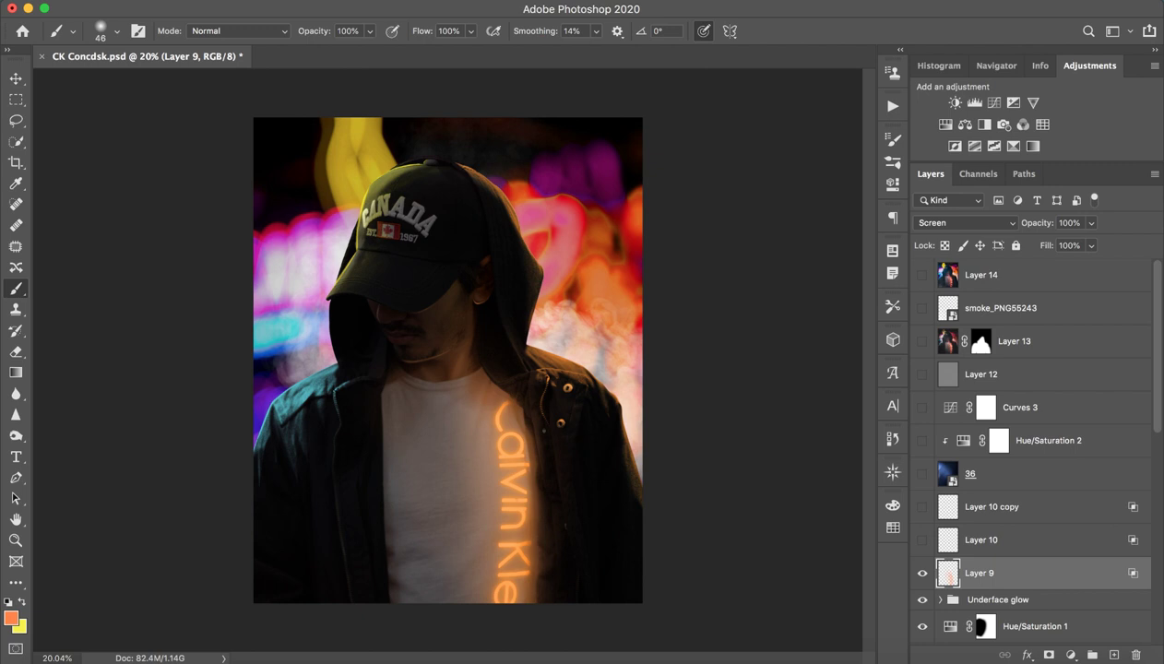
# - Test a change to Layer 9's Underlying Layer range, undo it, and confirm the dialog at 0/13
pyautogui.doubleClick(1029, 576)
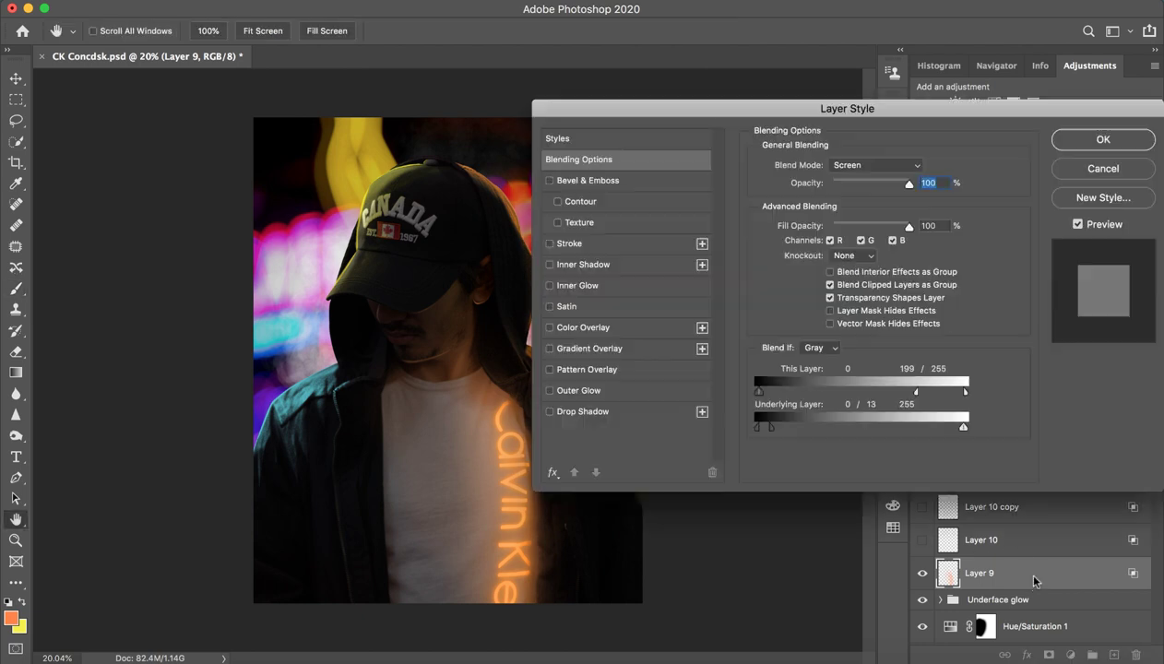
pyautogui.moveTo(769, 430); pyautogui.dragTo(758, 428)
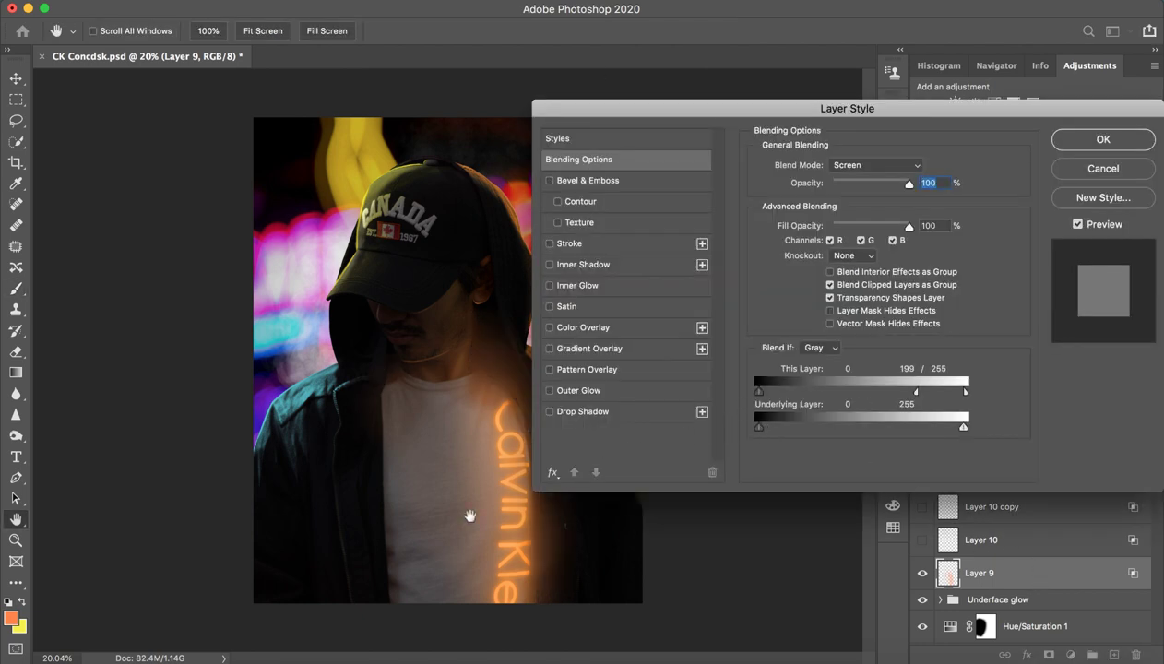
pyautogui.moveTo(661, 103); pyautogui.dragTo(764, 57)
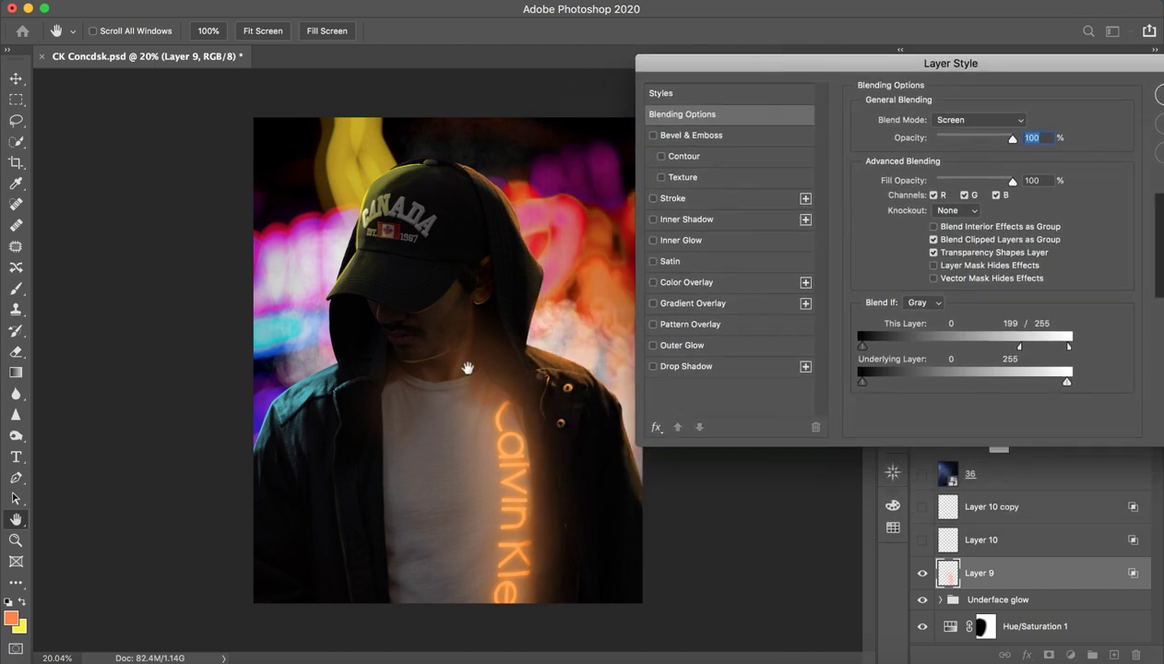
pyautogui.press('super+z')
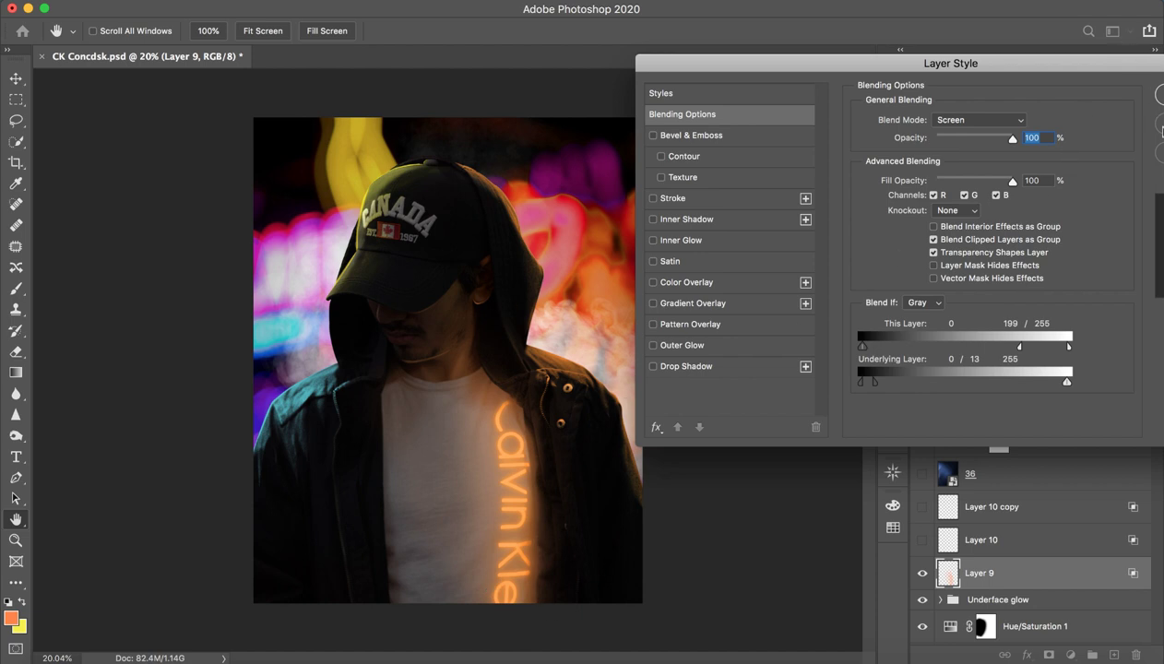
pyautogui.press('Return')
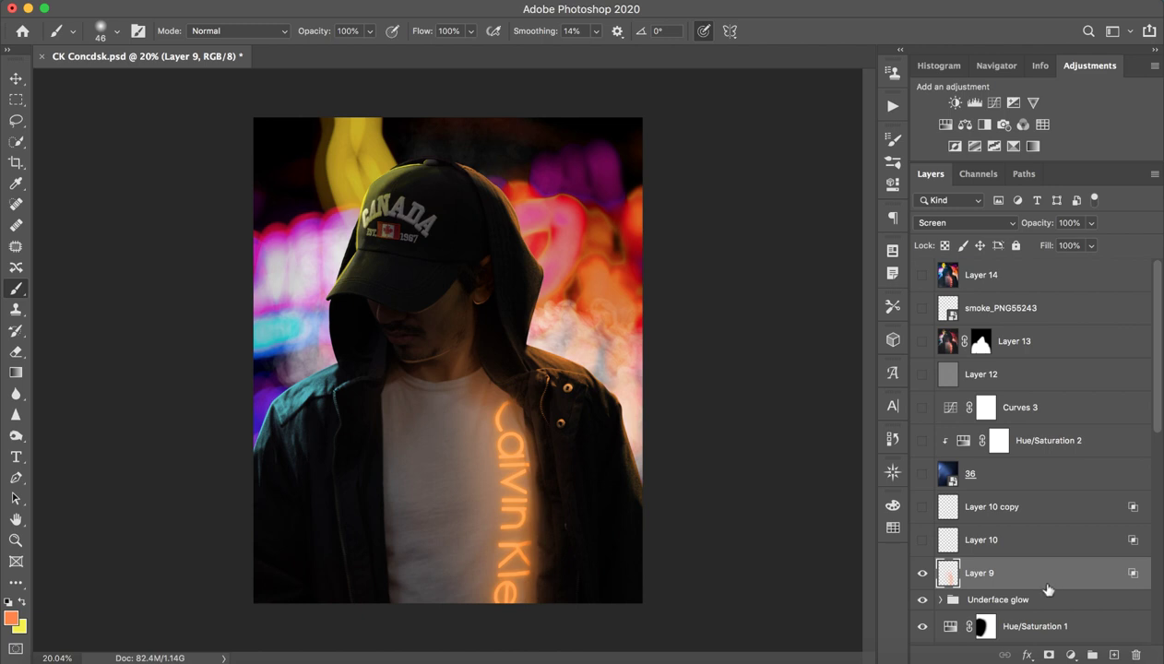
# - Select and show Layer 10, magnifying the jacket edge beside the Calvin text
pyautogui.click(964, 540)
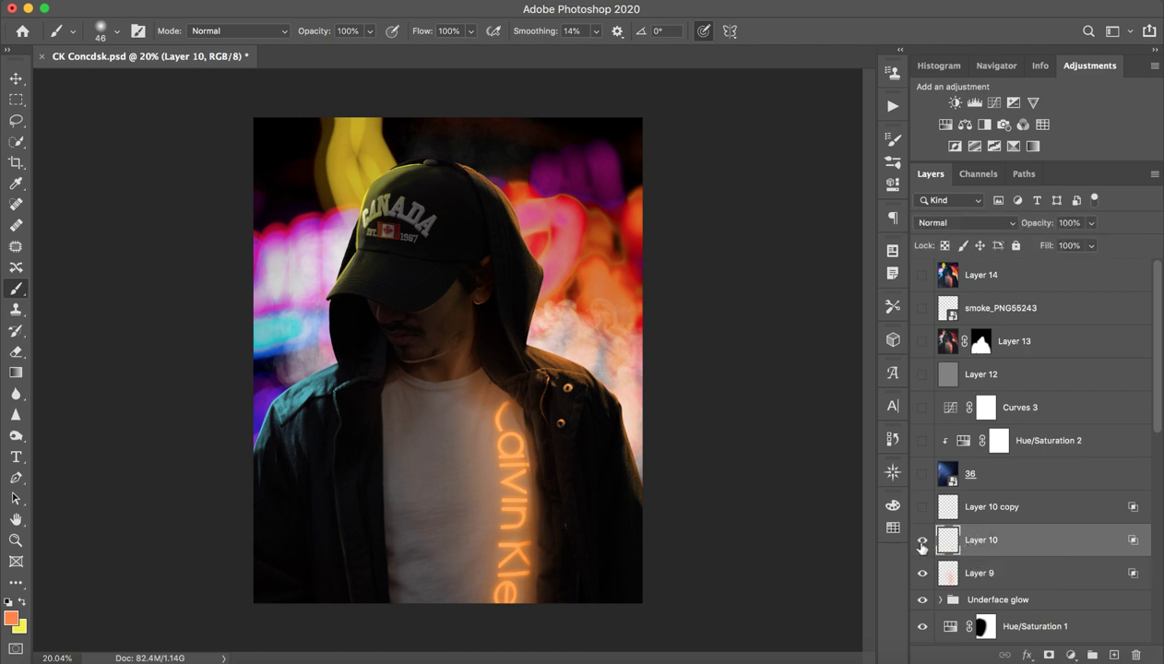
pyautogui.click(922, 540)
pyautogui.press('z')
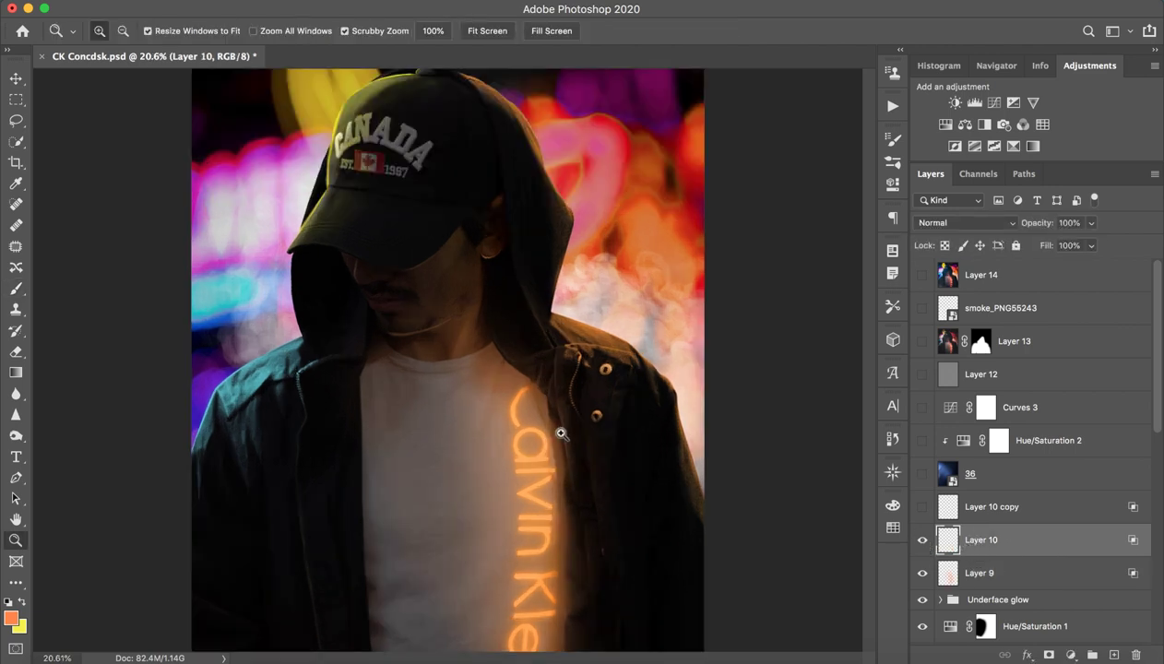
pyautogui.moveTo(605, 415); pyautogui.dragTo(574, 368)
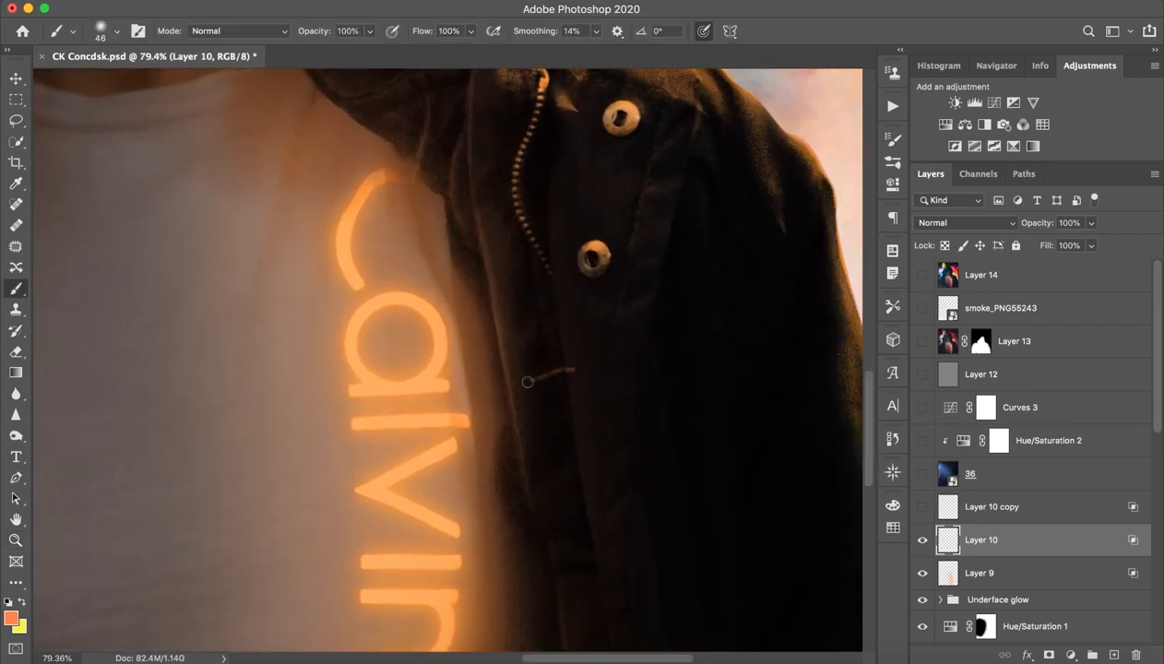
# - Undo a test glow stroke on the jacket edge and reset Layer 10's Underlying Layer range to 0
pyautogui.press('z')
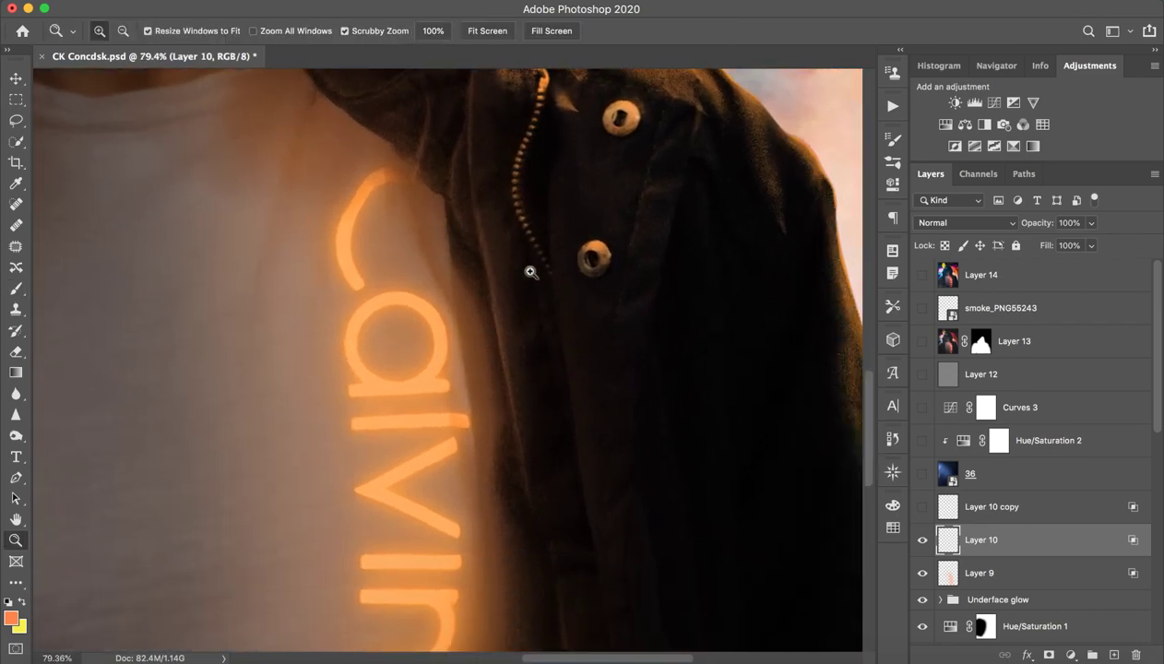
pyautogui.press('b')
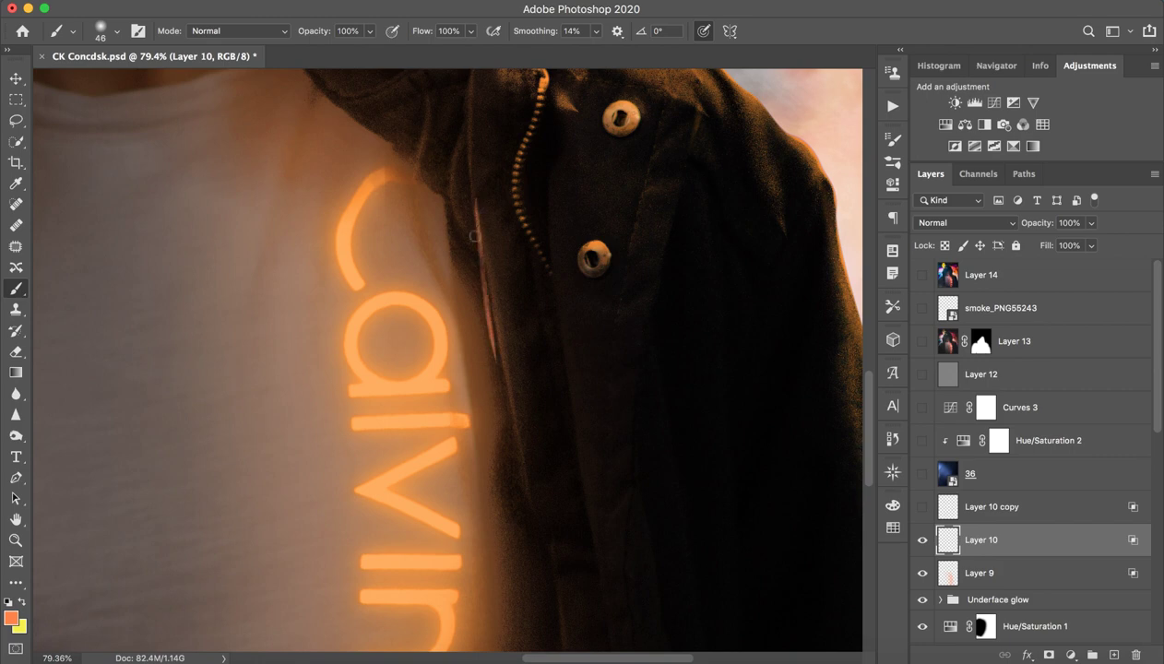
pyautogui.moveTo(469, 189); pyautogui.dragTo(521, 503)
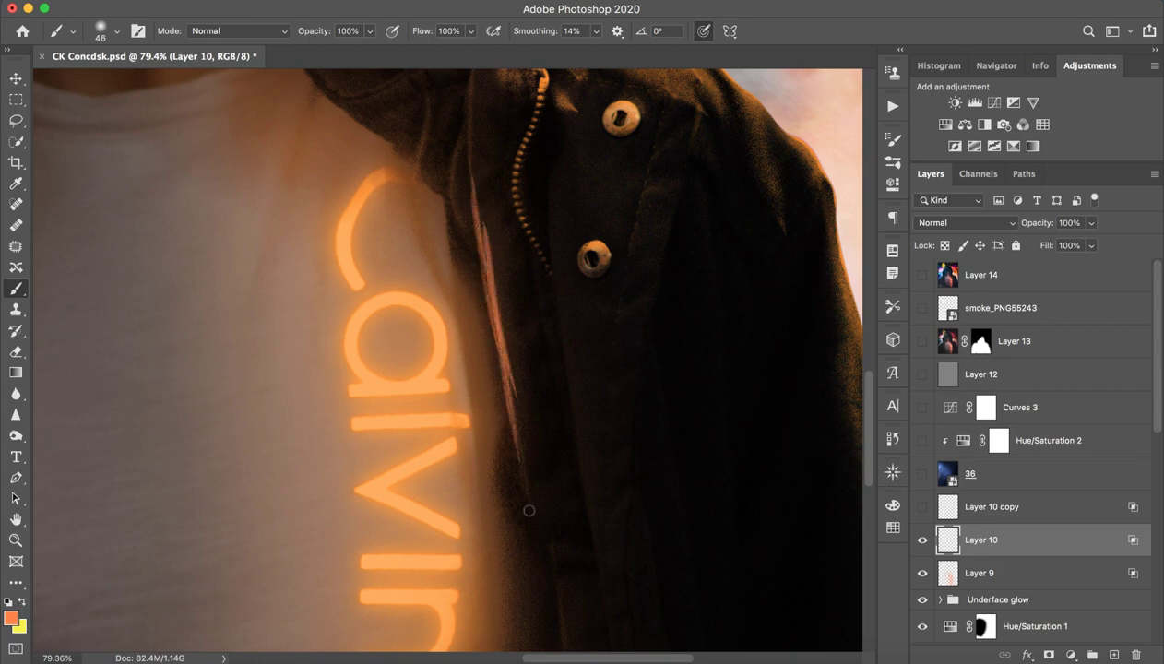
pyautogui.hotkey('ctrl', 'z')
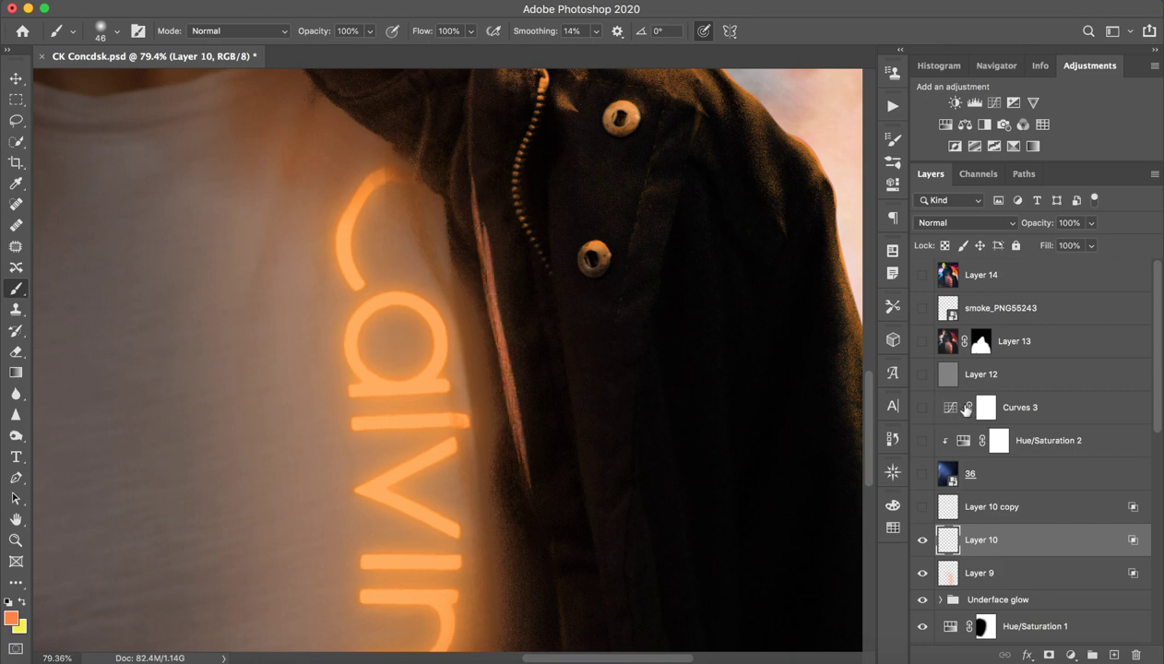
pyautogui.hotkey('ctrl', 'z')
pyautogui.hotkey('ctrl', 'z')
pyautogui.hotkey('ctrl', 'z')
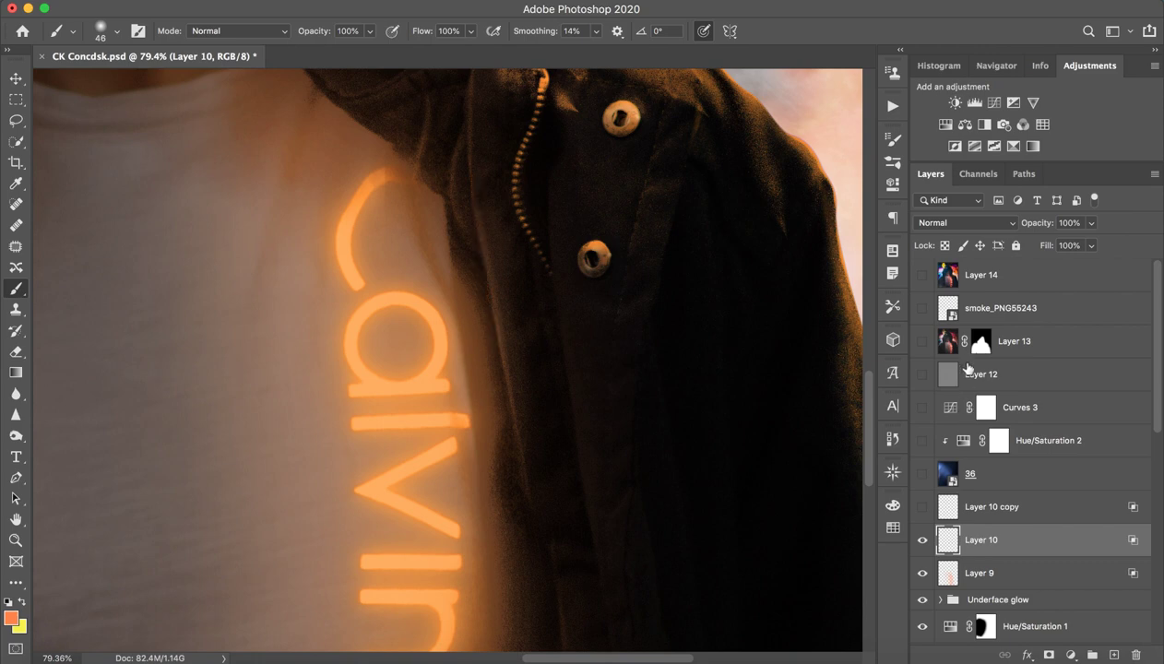
pyautogui.doubleClick(1058, 544)
pyautogui.moveTo(811, 381)
pyautogui.mouseDown()
pyautogui.moveTo(738, 378)
pyautogui.moveTo(787, 380)
pyautogui.mouseUp()
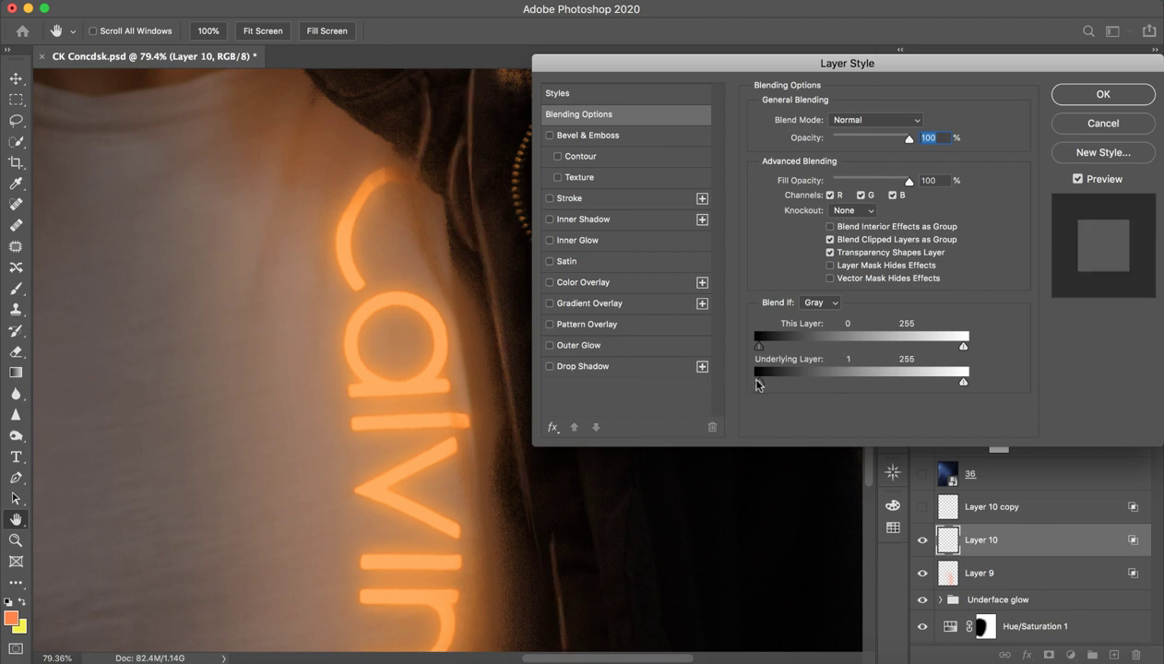
# - Apply Layer 10's blending change, turn on Layer 10 copy, and zoom out
pyautogui.click(1097, 132)
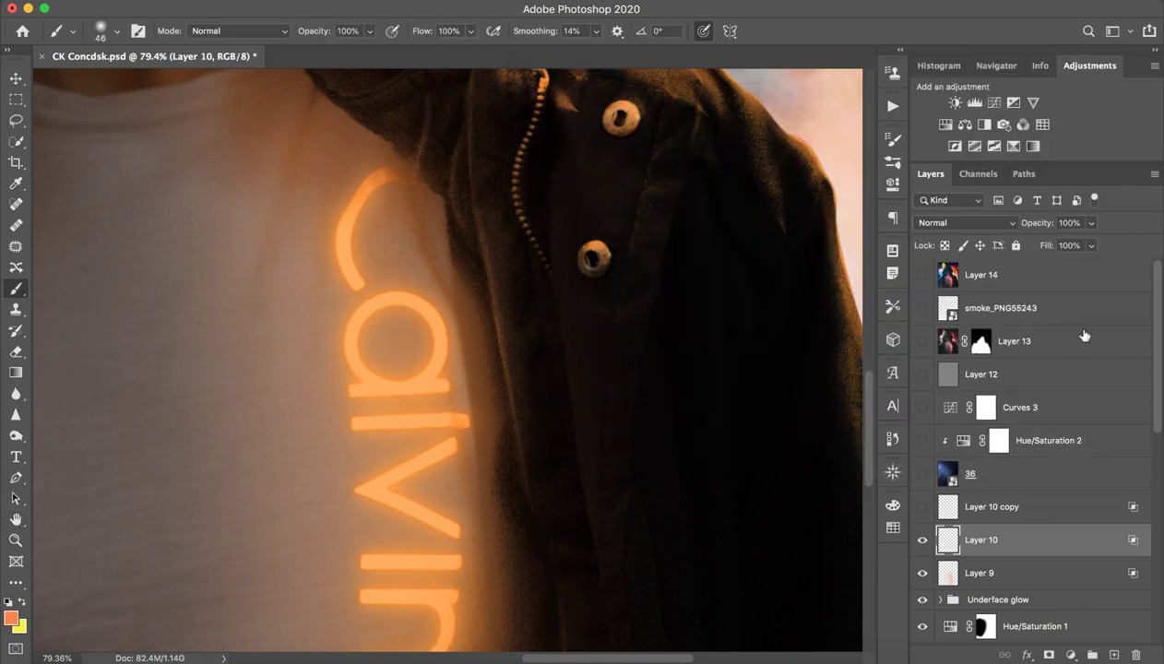
pyautogui.click(923, 507)
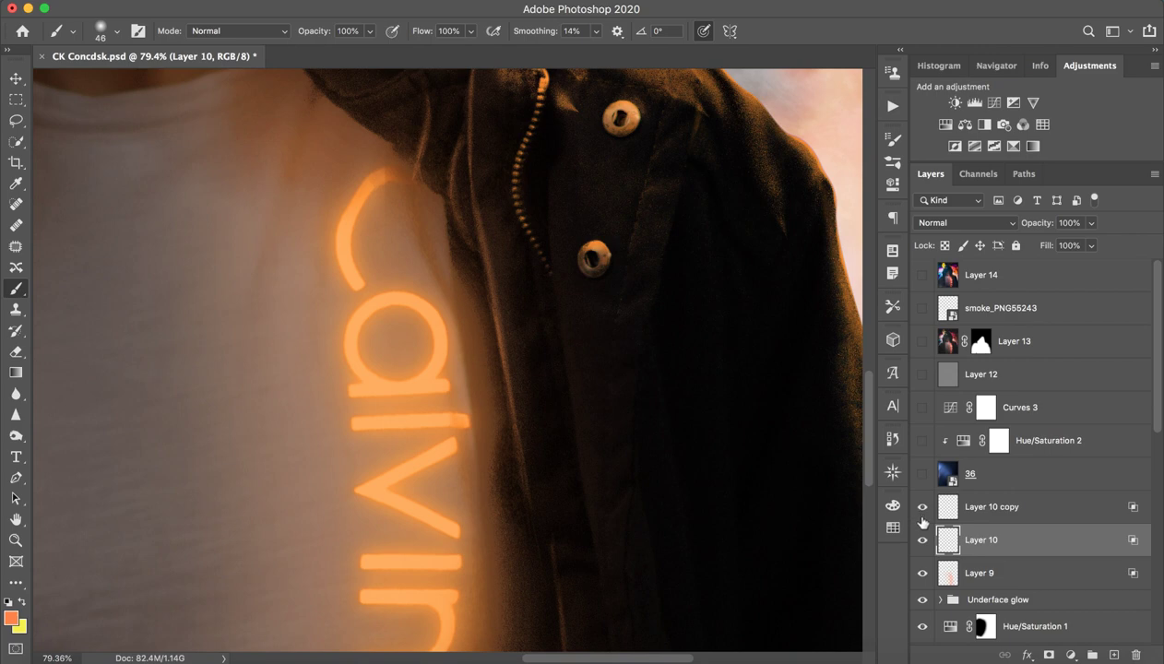
pyautogui.press('z')
pyautogui.moveTo(623, 332); pyautogui.dragTo(544, 311)
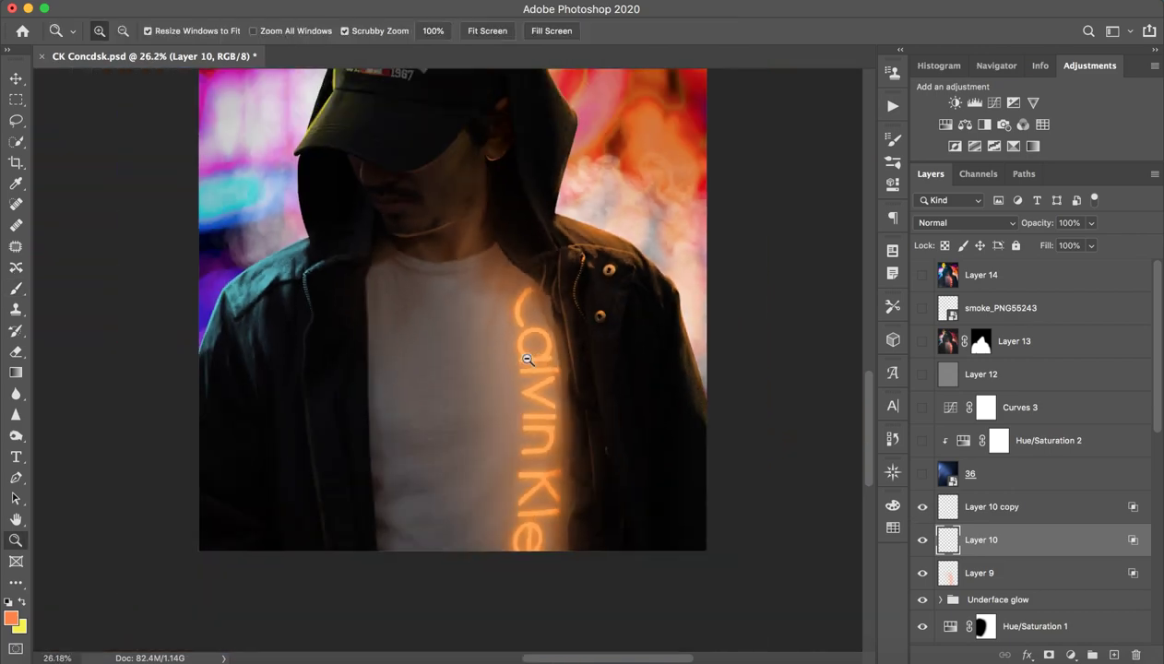
pyautogui.press('b')
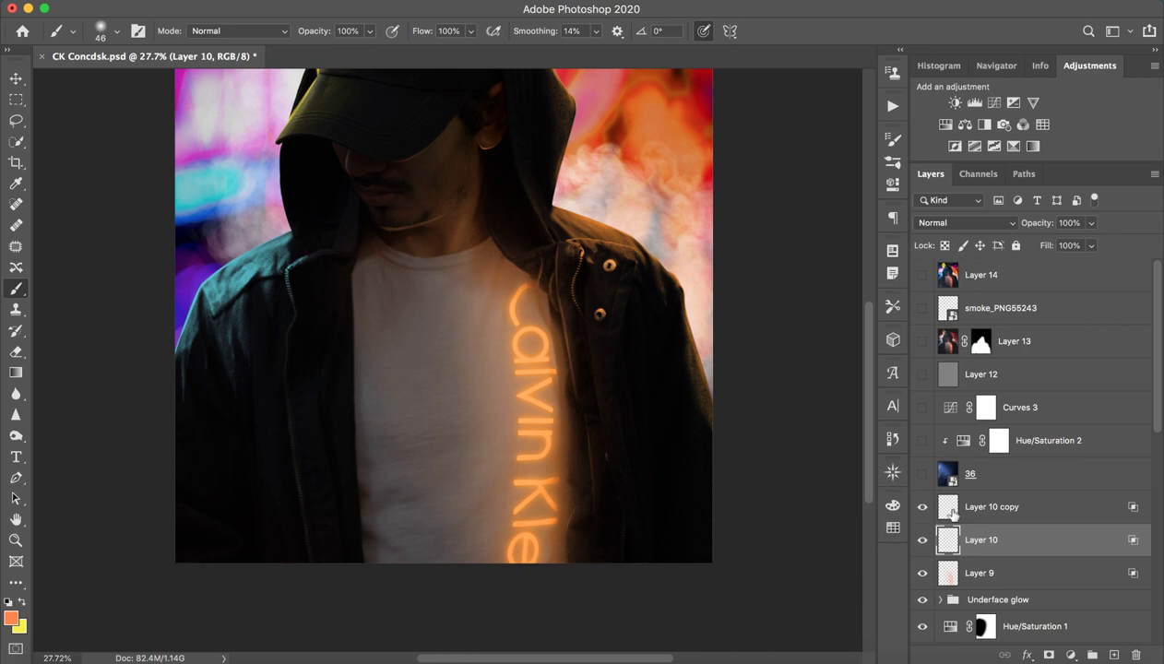
# - Show and select layer 36's bluish Linear Dodge layer, viewing the whole image
pyautogui.click(995, 475)
pyautogui.click(922, 473)
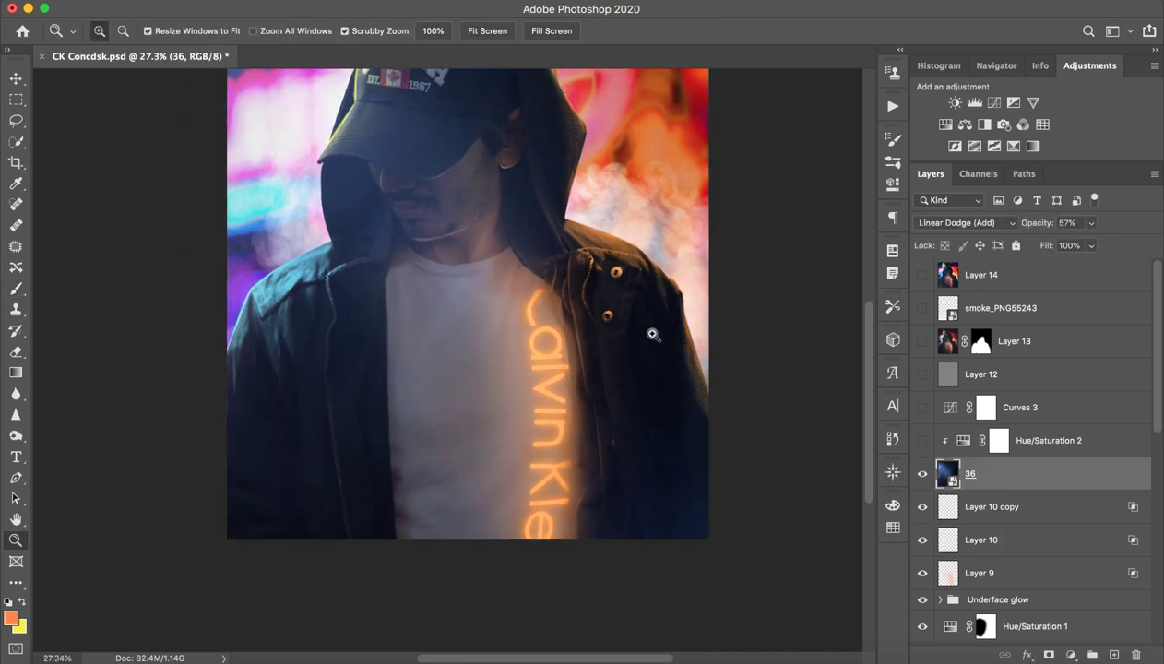
pyautogui.moveTo(680, 372); pyautogui.dragTo(644, 302)
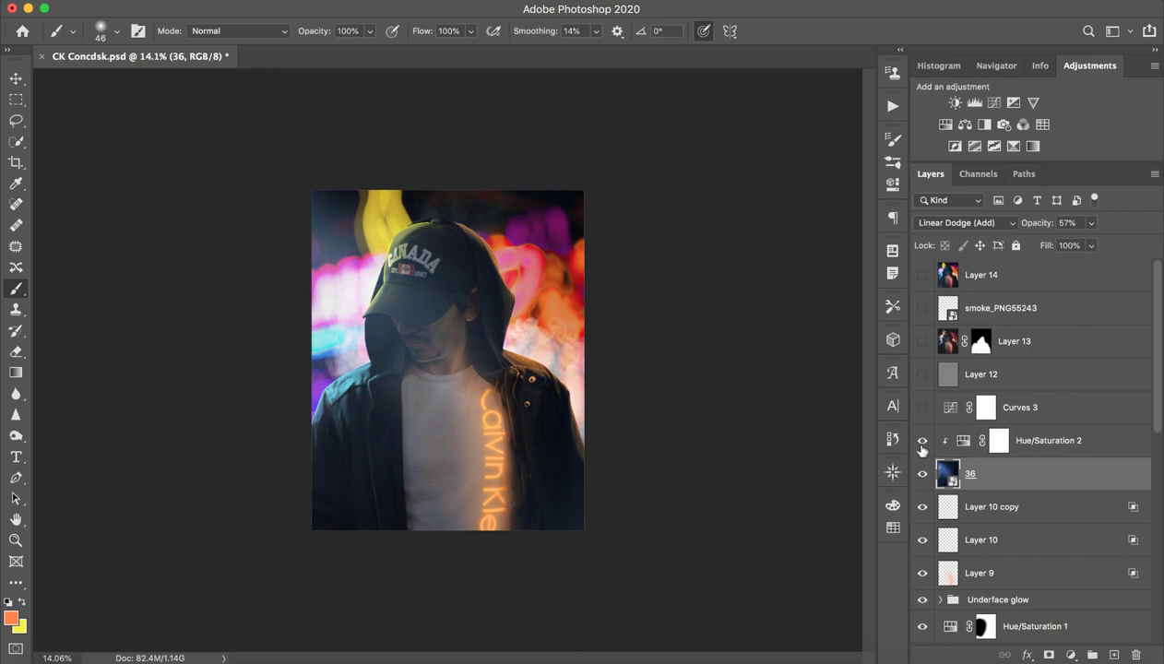
# - Review the Hue/Saturation 2 adjustment settings and close them unchanged
pyautogui.click(960, 443)
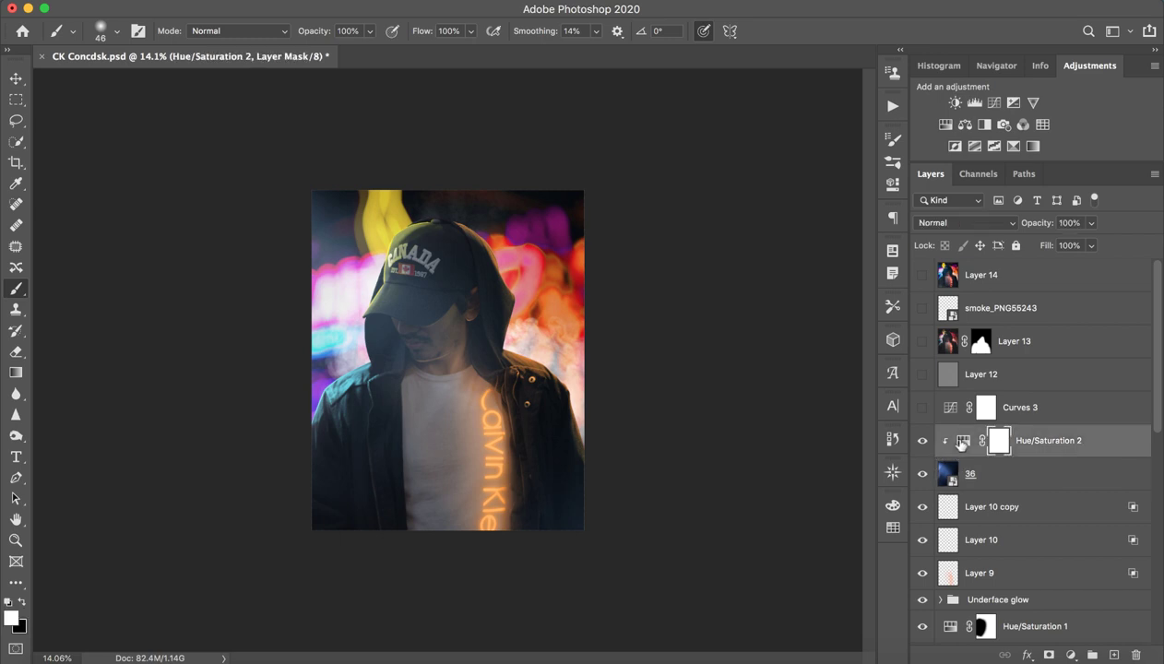
pyautogui.doubleClick(960, 443)
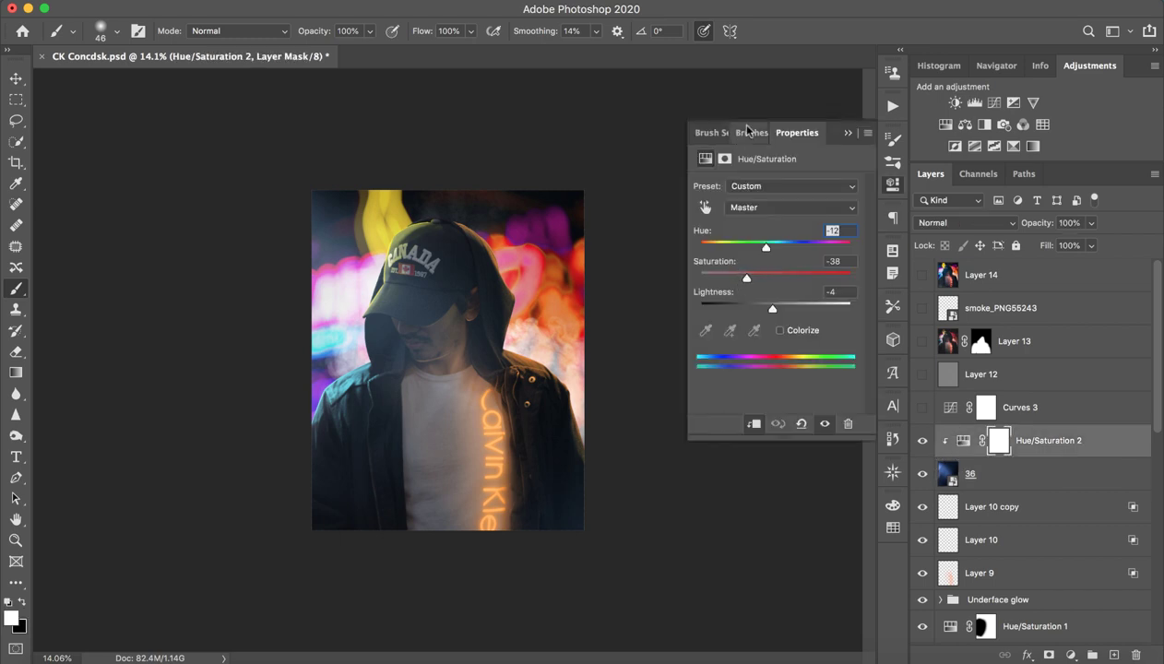
pyautogui.click(848, 133)
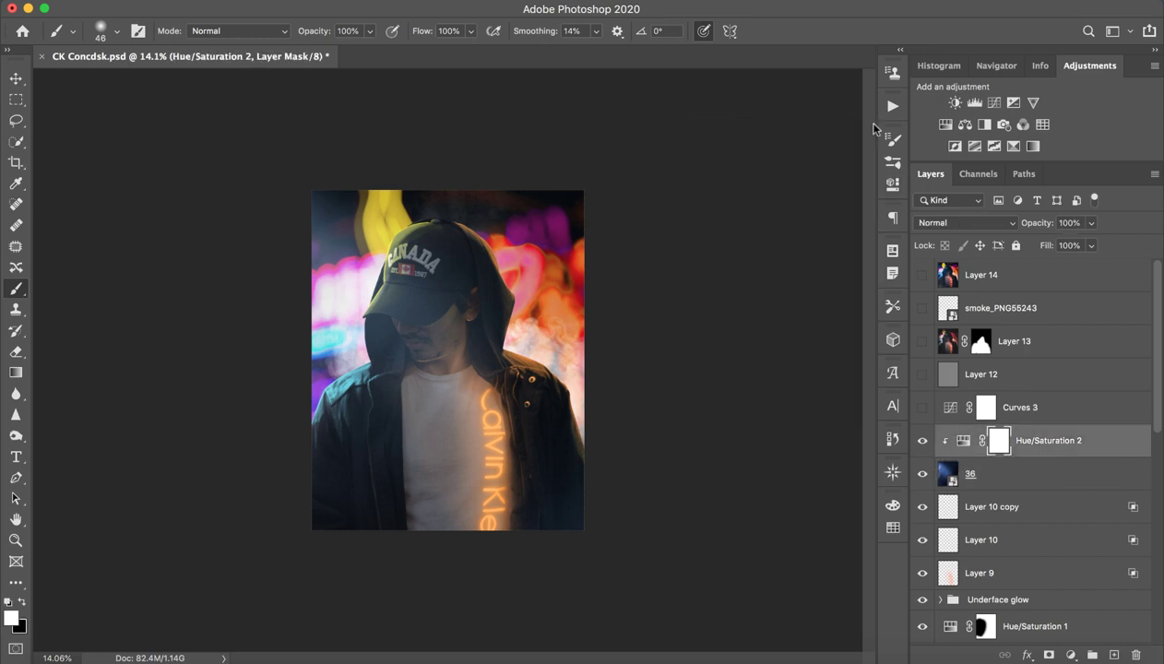
pyautogui.doubleClick(964, 444)
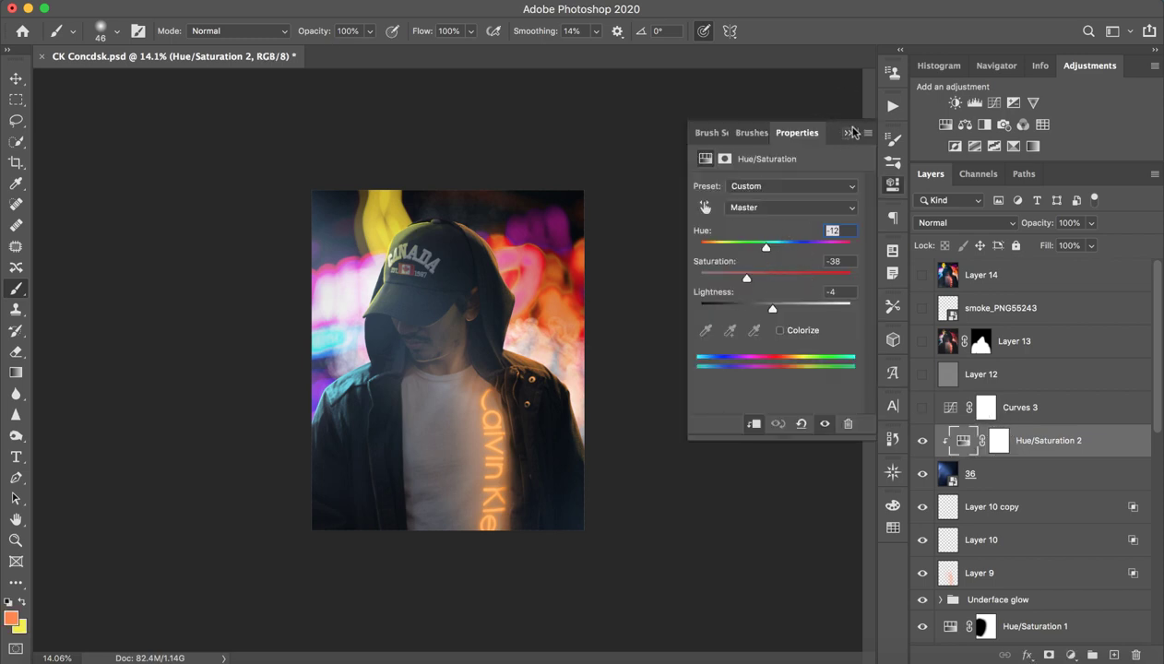
pyautogui.click(848, 132)
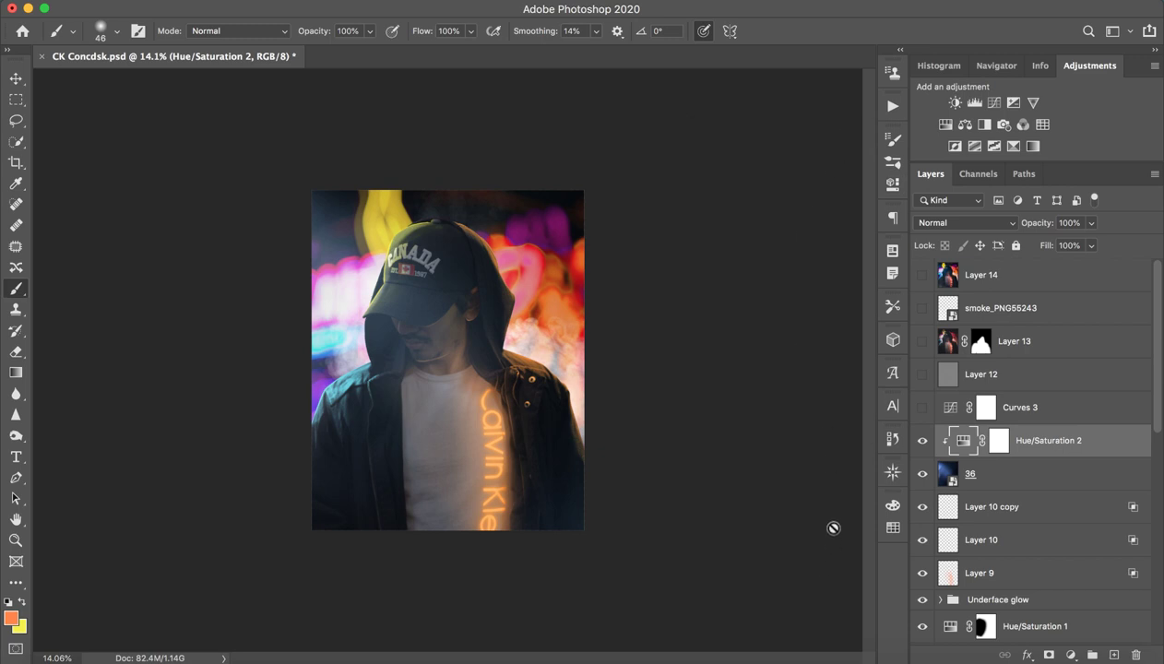
# - Make the Curves 3 darkening adjustment visible at 38% opacity and check its curve
pyautogui.click(1033, 410)
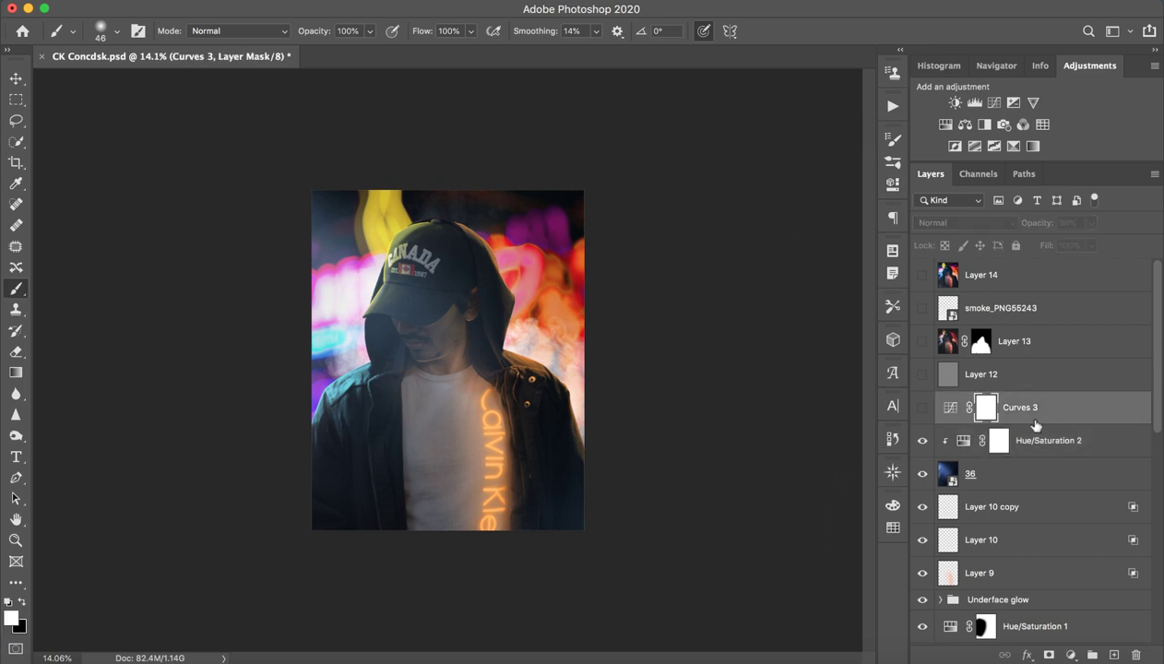
pyautogui.click(922, 412)
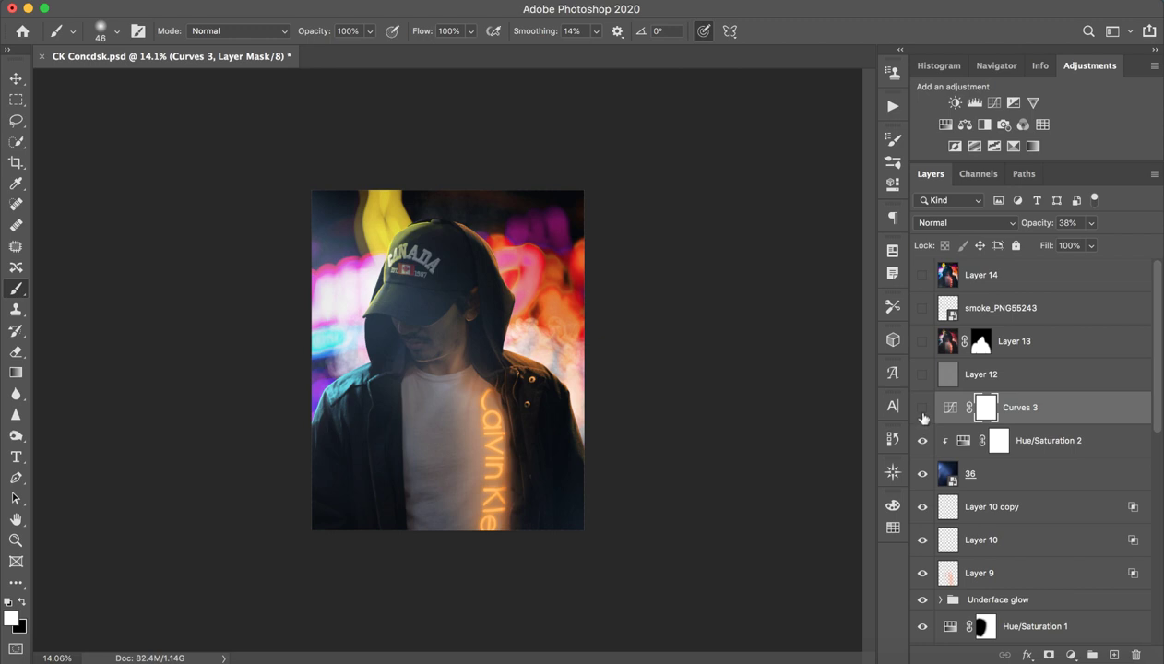
pyautogui.click(922, 415)
pyautogui.doubleClick(950, 407)
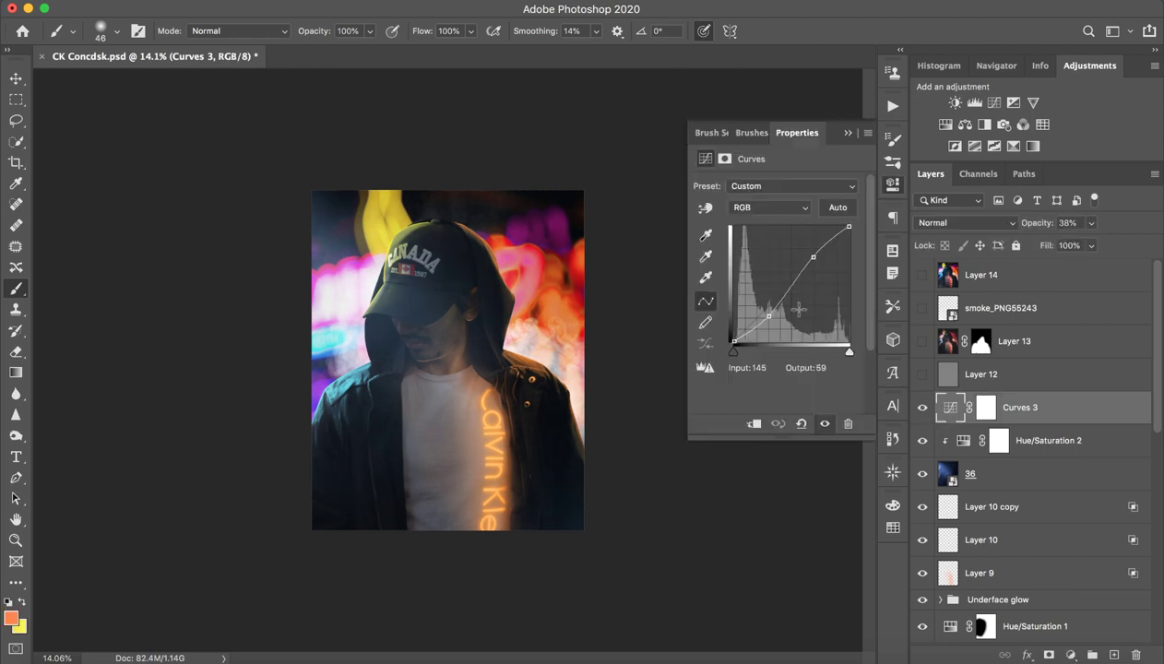
pyautogui.click(847, 133)
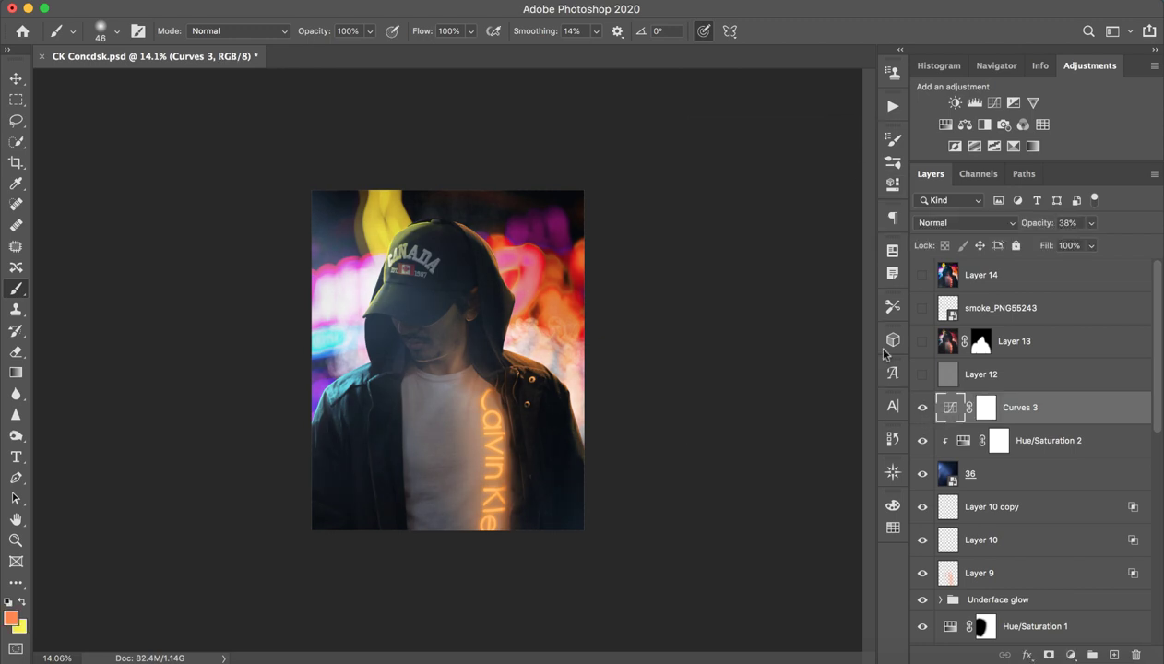
# - Zoom the portrait to 24%, compare Curves 3 off and on, then show Layer 12
pyautogui.press('z')
pyautogui.moveTo(448, 368); pyautogui.dragTo(517, 402)
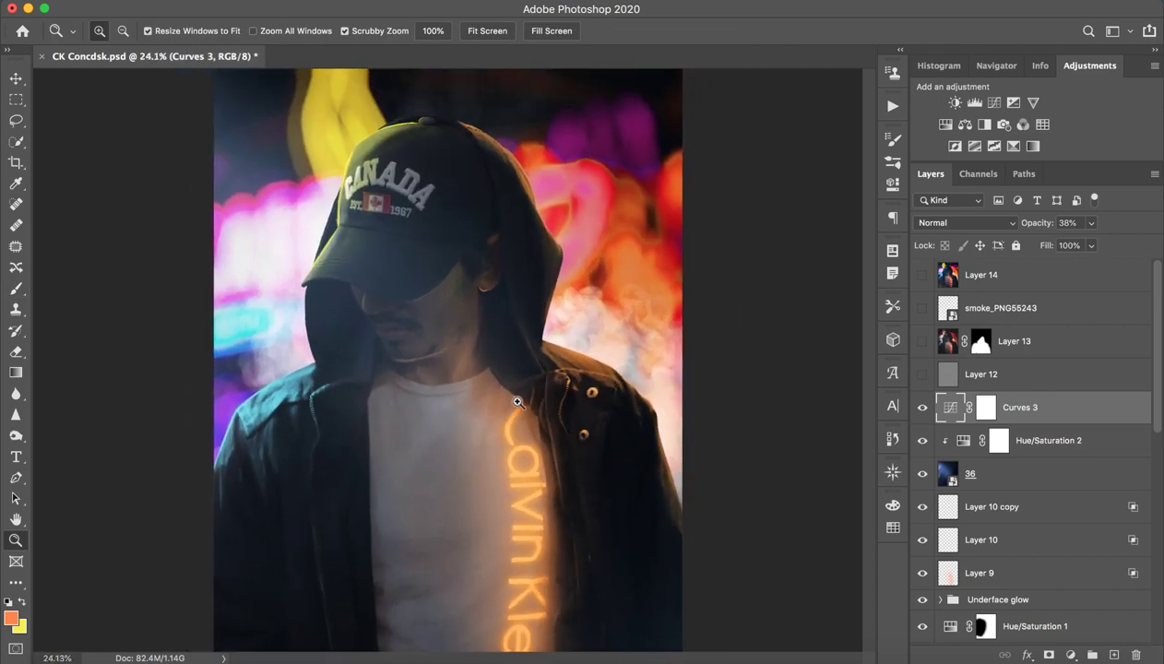
pyautogui.press('b')
pyautogui.click(922, 406)
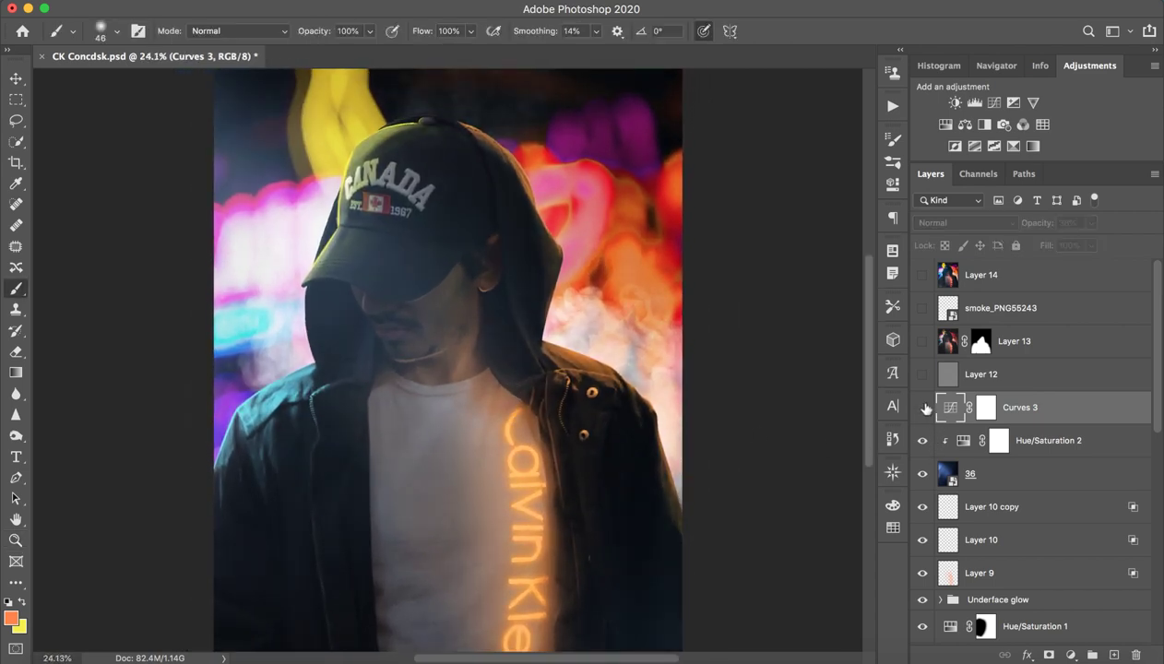
pyautogui.click(922, 407)
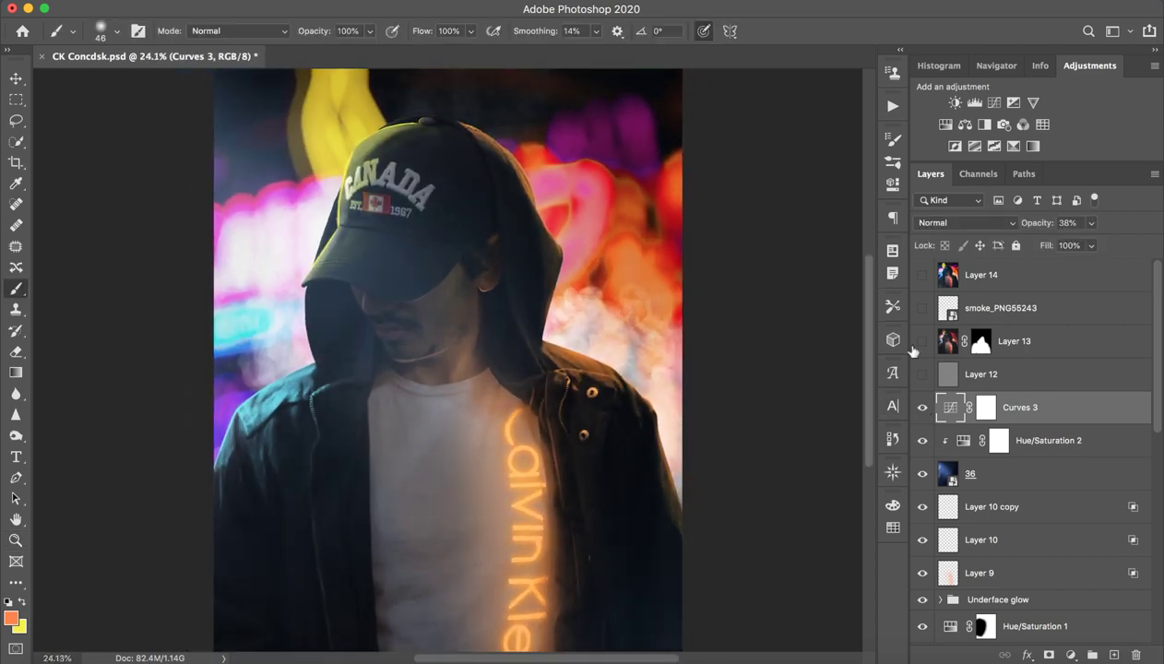
pyautogui.click(922, 373)
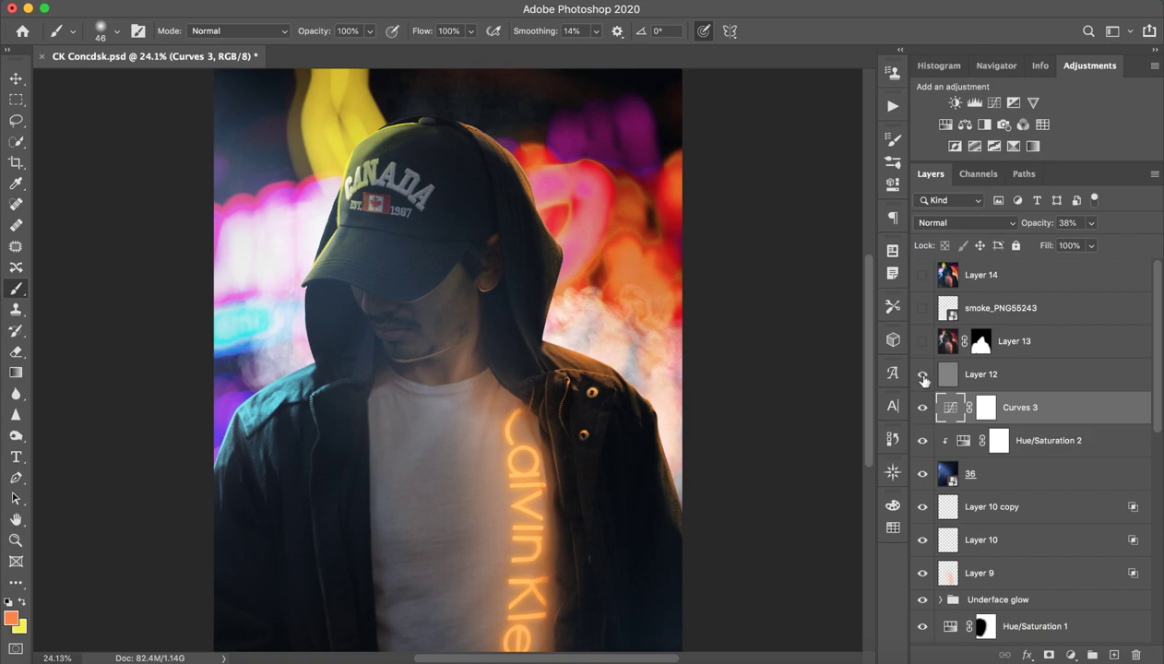
pyautogui.click(1000, 373)
pyautogui.press('z')
pyautogui.moveTo(447, 293)
pyautogui.mouseDown()
pyautogui.moveTo(605, 319)
pyautogui.moveTo(555, 320)
pyautogui.moveTo(519, 304)
pyautogui.mouseUp()
pyautogui.press('b')
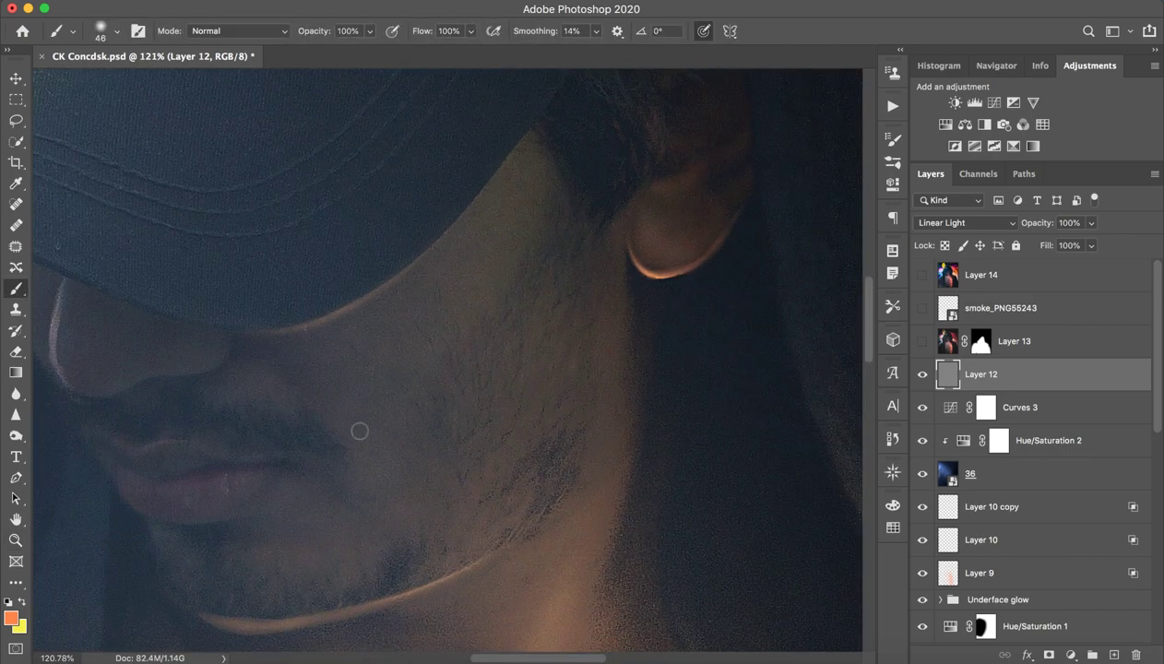
pyautogui.press('z')
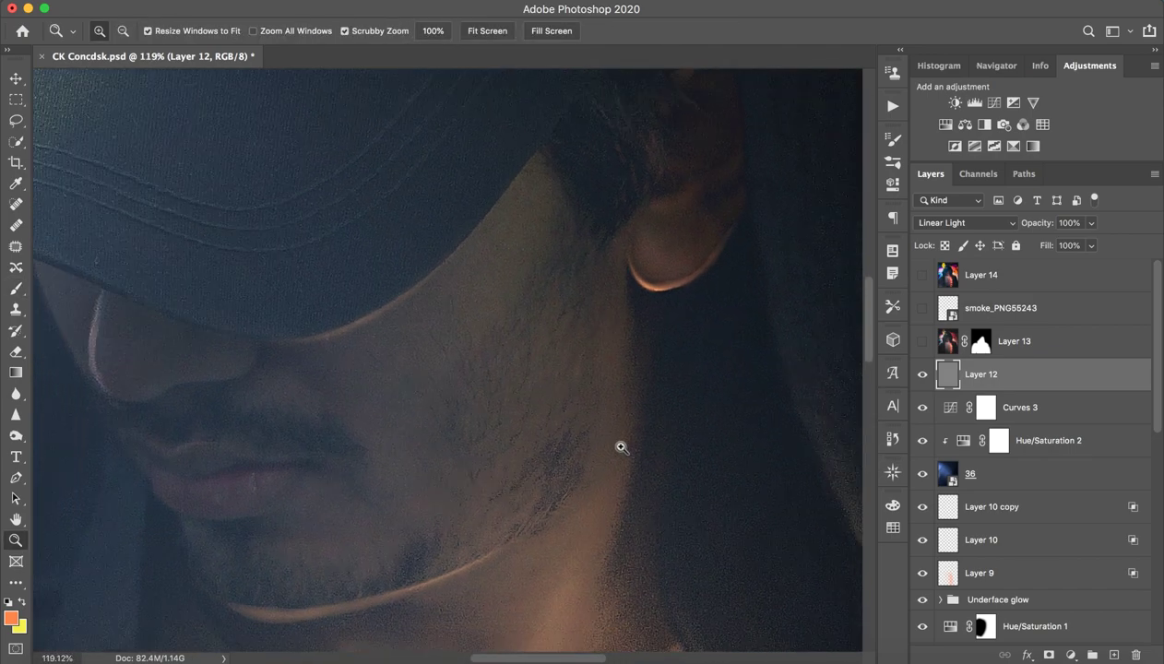
pyautogui.moveTo(619, 445); pyautogui.dragTo(603, 443)
pyautogui.scroll(3, 610, 569)
pyautogui.scroll(2, 563, 394)
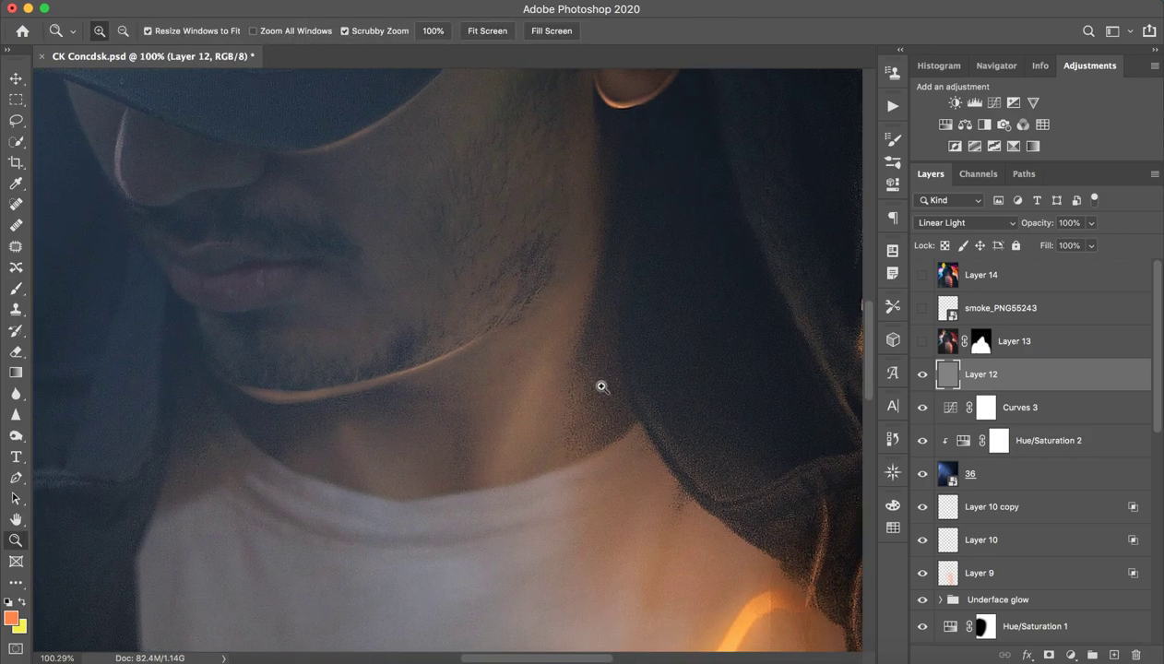
pyautogui.scroll(2, 634, 375)
pyautogui.scroll(-5, 561, 378)
pyautogui.scroll(-1, 561, 378)
pyautogui.scroll(-1, 559, 378)
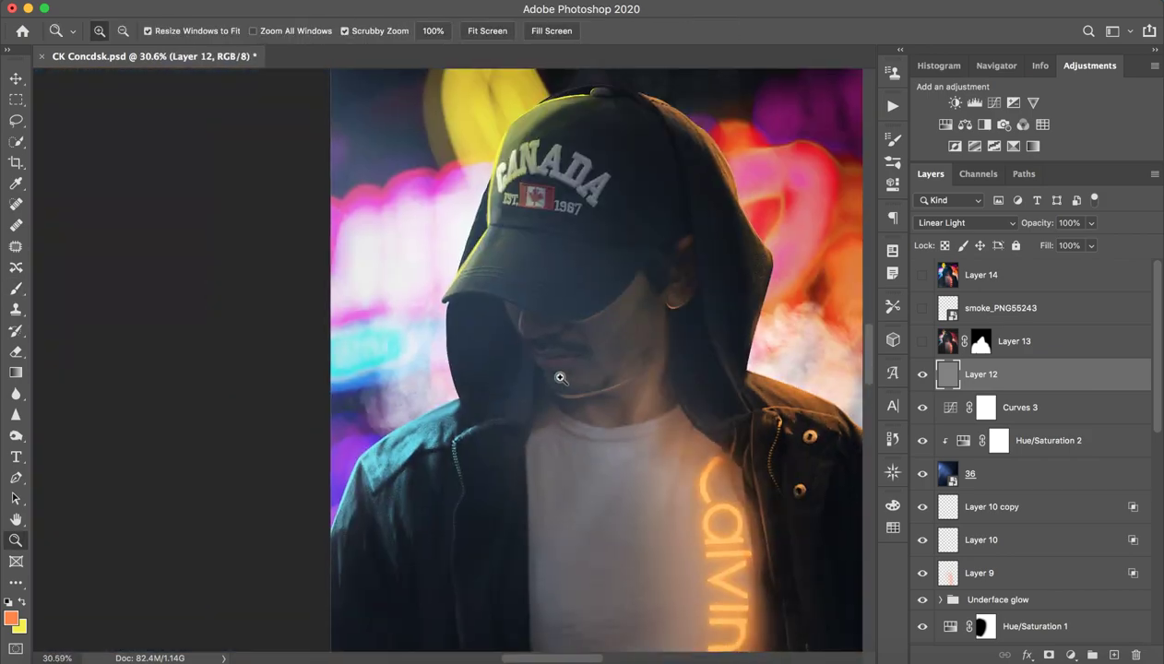
pyautogui.scroll(-2, 559, 378)
pyautogui.press('z')
pyautogui.scroll(2, 512, 332)
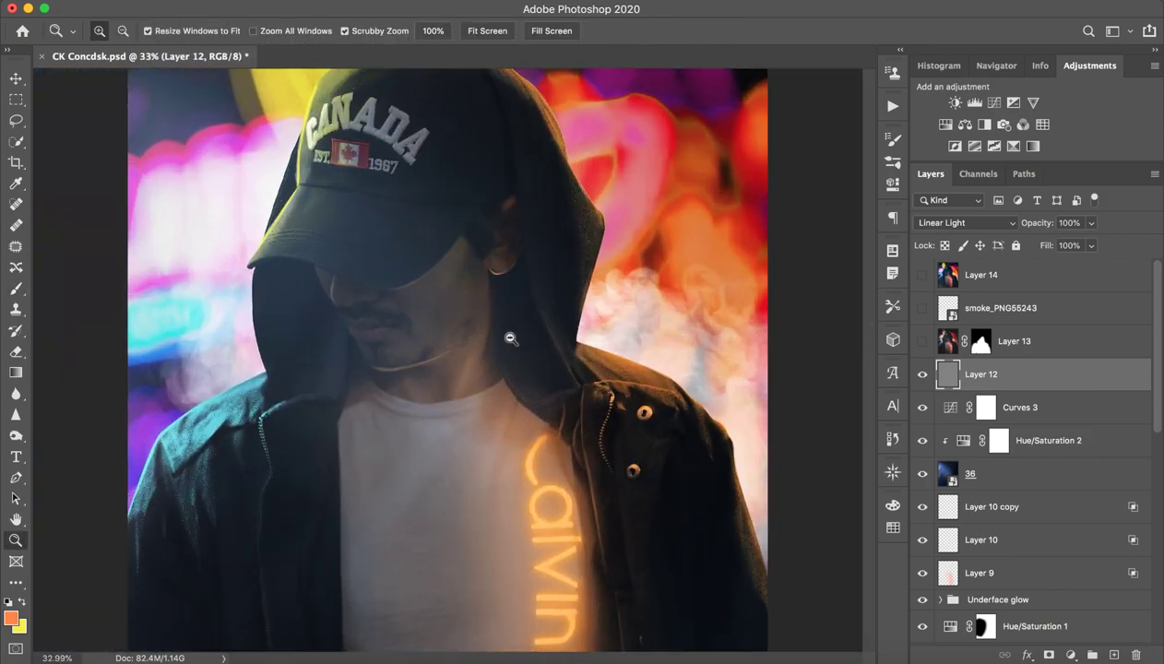
pyautogui.scroll(-3, 472, 341)
pyautogui.scroll(1, 472, 341)
pyautogui.scroll(1, 489, 332)
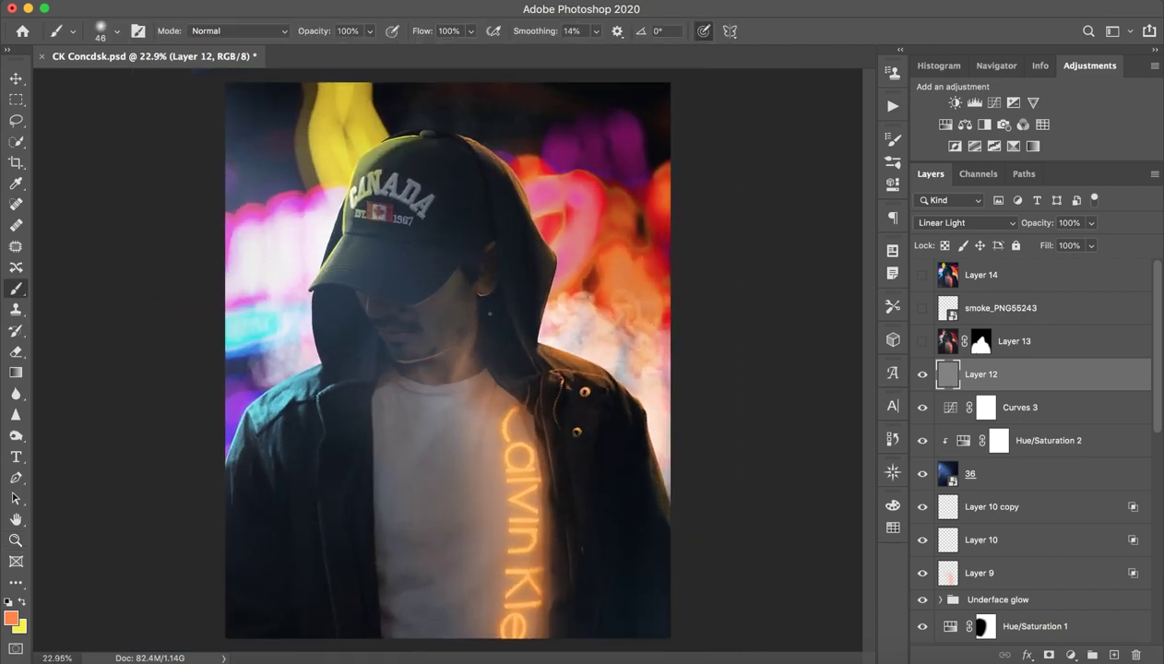
pyautogui.scroll(1, 517, 329)
pyautogui.moveTo(505, 253); pyautogui.dragTo(400, 284)
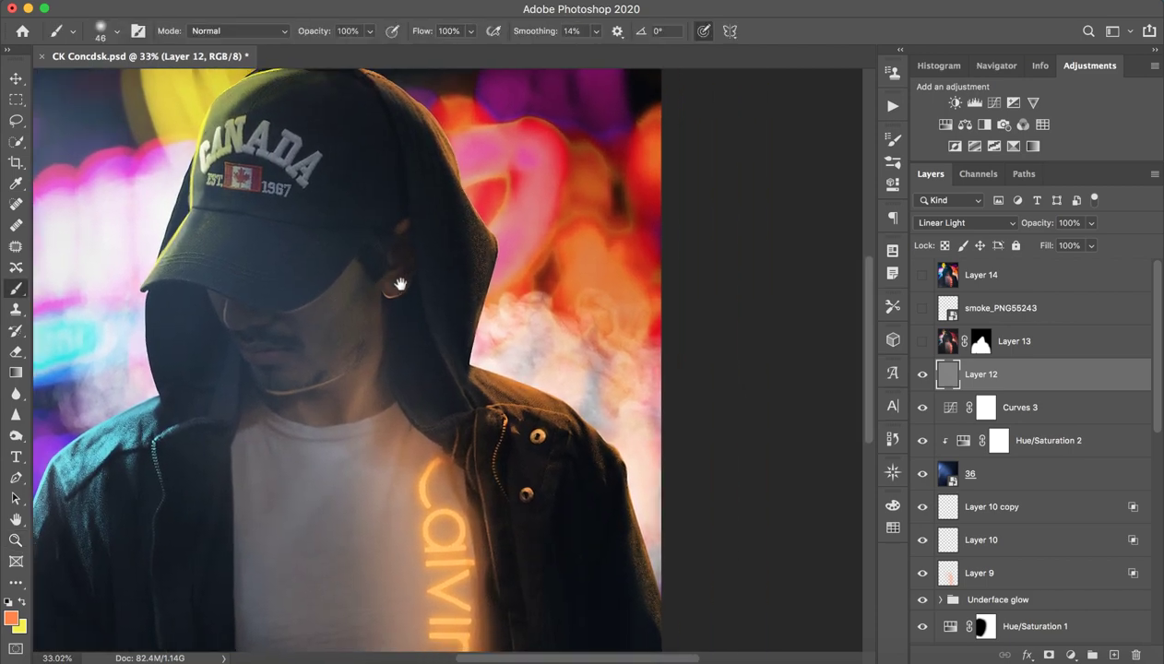
pyautogui.moveTo(329, 361); pyautogui.dragTo(454, 326)
pyautogui.hotkey('ctrl', 'z')
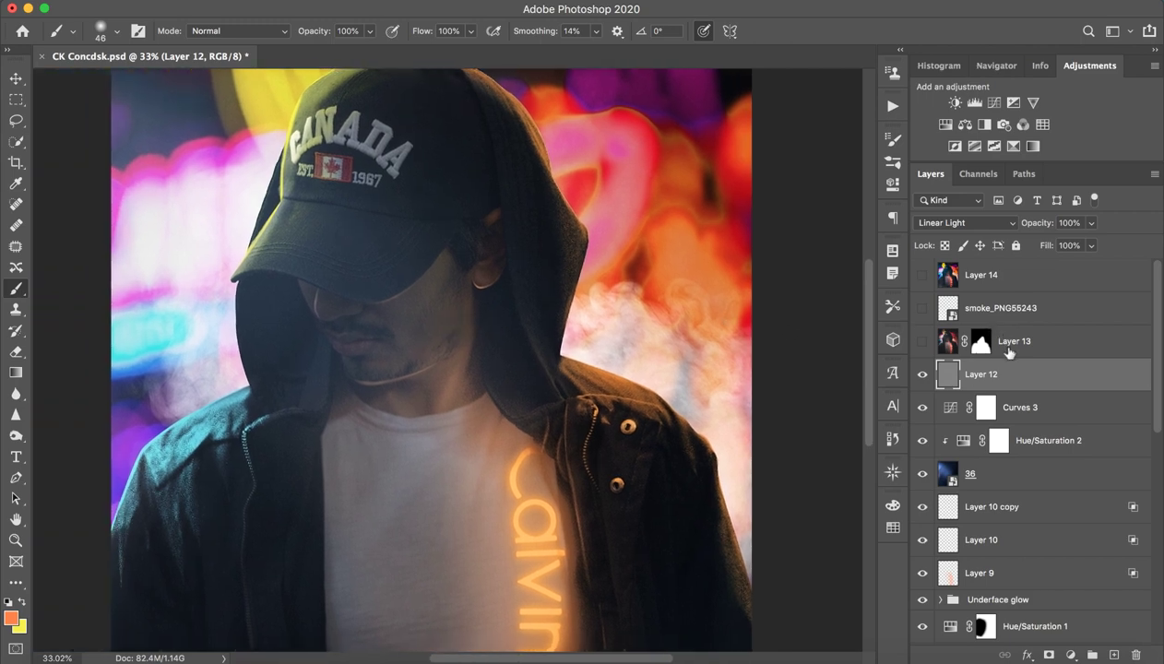
# - Turn on Layer 13's red logo glow and compare the whole portrait with it off and on
pyautogui.click(996, 349)
pyautogui.click(922, 342)
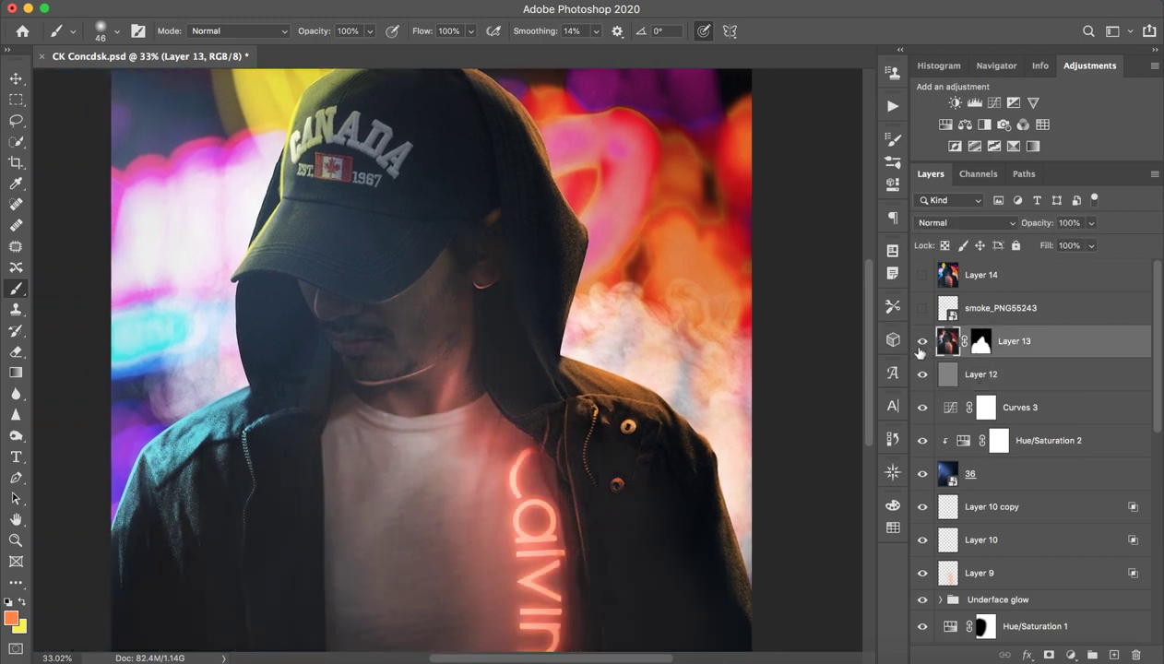
pyautogui.click(922, 341)
pyautogui.scroll(-5, 447, 360)
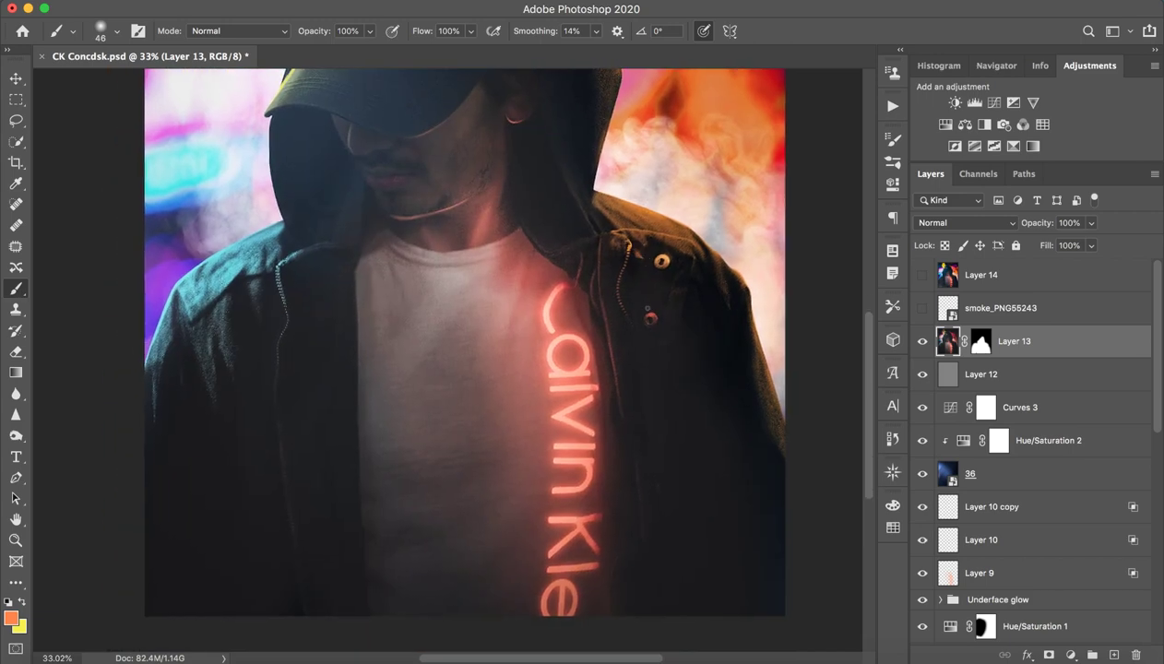
pyautogui.press('z')
pyautogui.moveTo(717, 300); pyautogui.dragTo(672, 294)
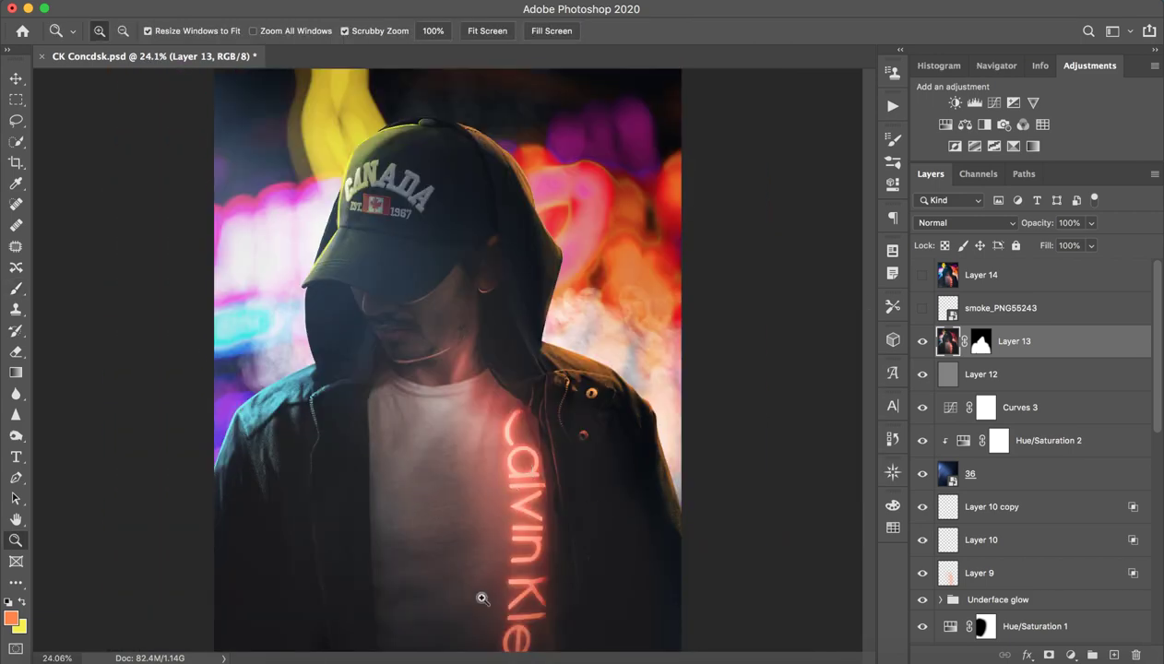
pyautogui.click(922, 341)
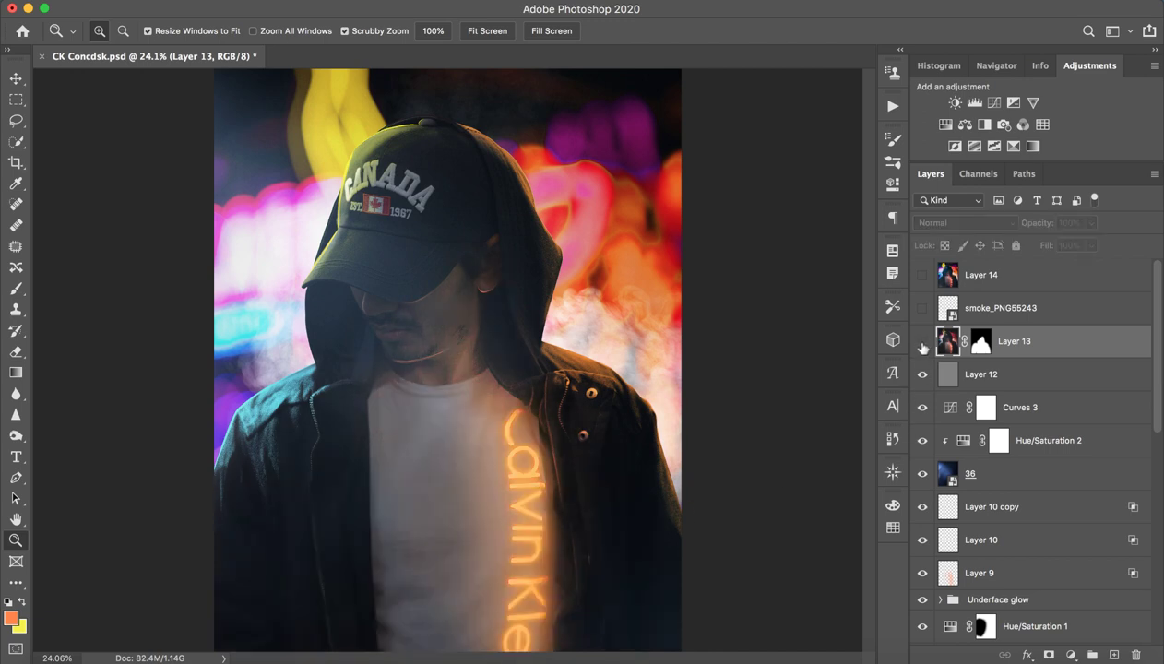
# - Compare Layer 13 with its mask on and off, then show the smoke_PNG55243 haze layer
pyautogui.keyDown('shift'); pyautogui.click(980, 341); pyautogui.keyUp('shift')
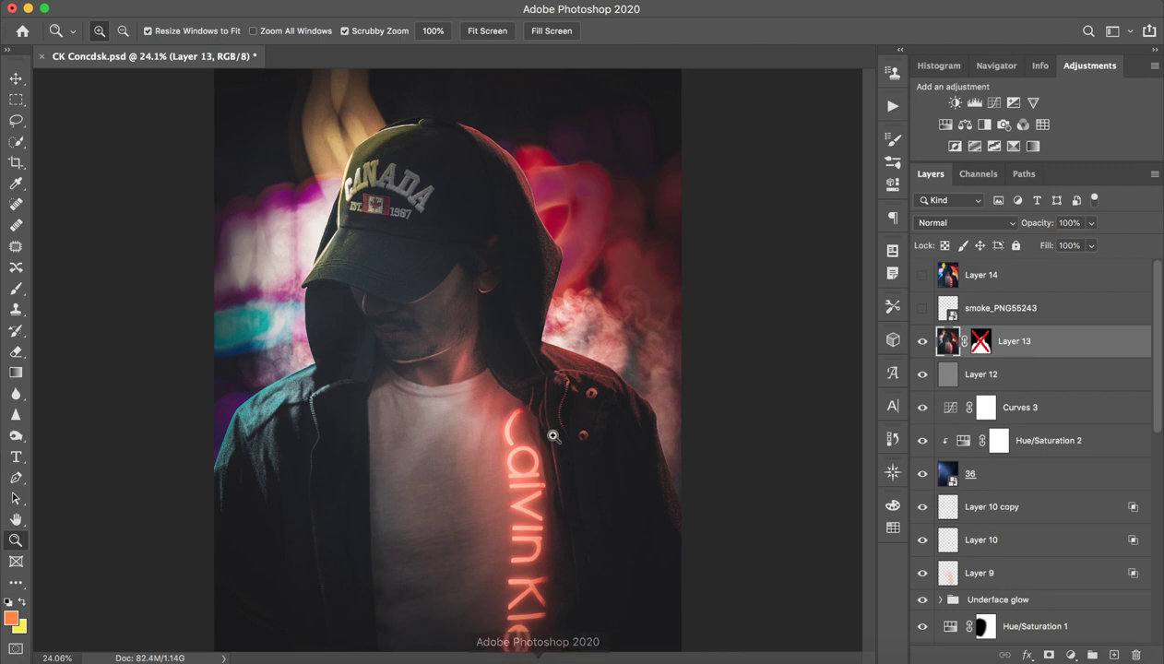
pyautogui.keyDown('shift'); pyautogui.click(980, 343); pyautogui.keyUp('shift')
pyautogui.keyDown('shift'); pyautogui.click(974, 344); pyautogui.keyUp('shift')
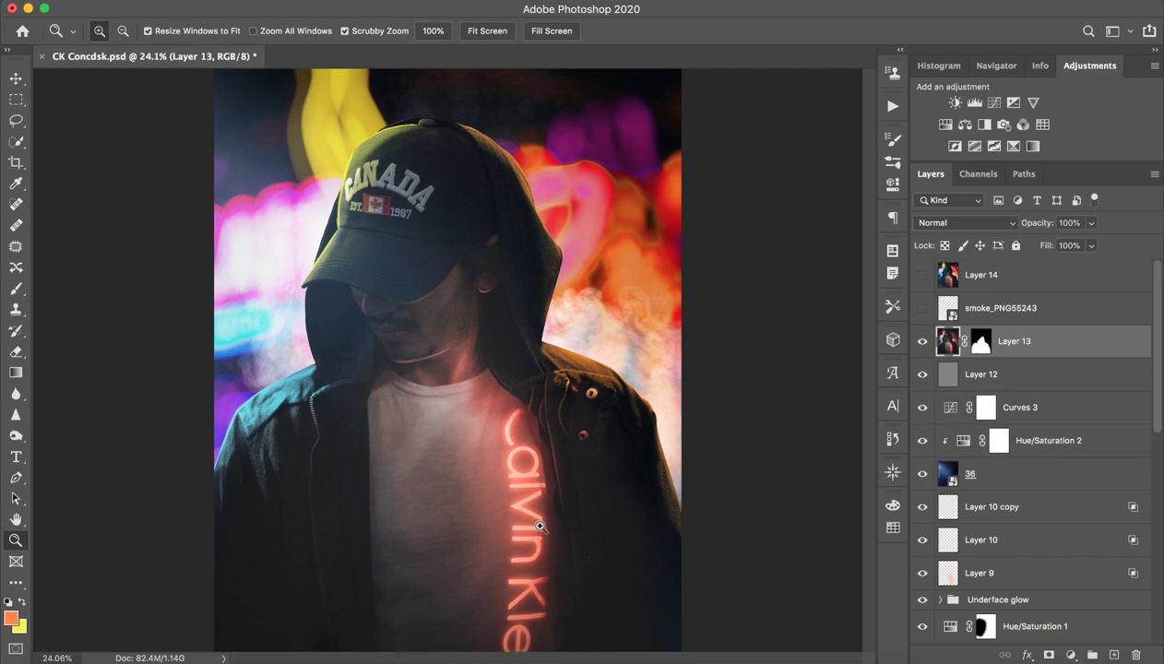
pyautogui.moveTo(661, 419); pyautogui.dragTo(646, 433)
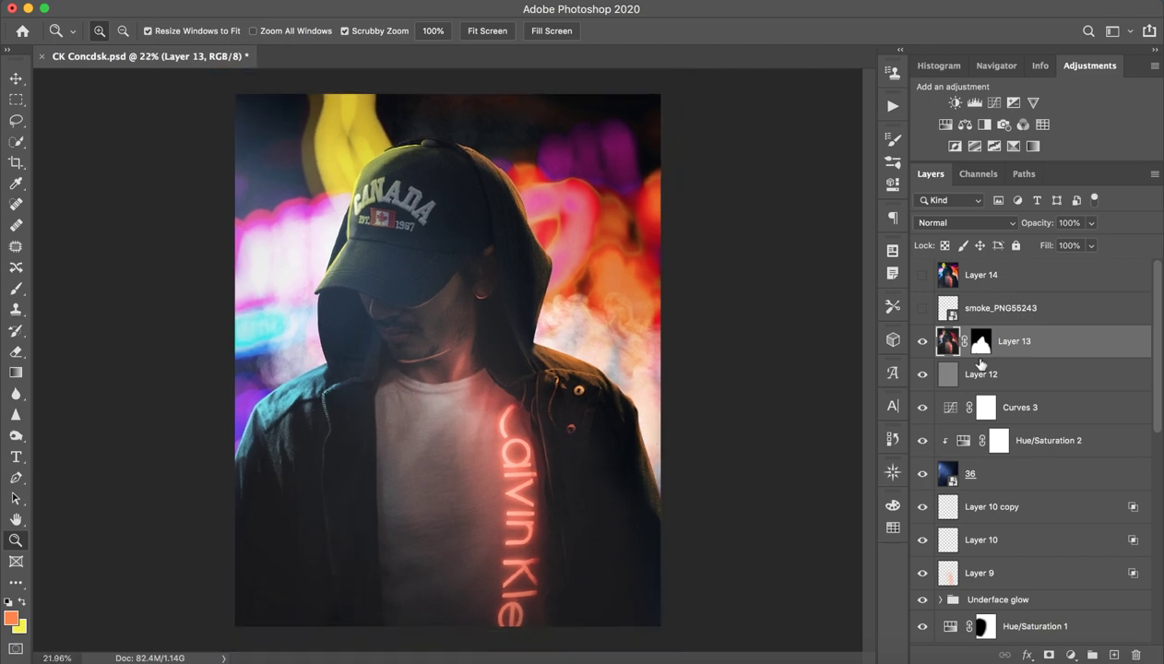
pyautogui.keyDown('shift'); pyautogui.click(977, 343); pyautogui.keyUp('shift')
pyautogui.keyDown('shift'); pyautogui.click(977, 343); pyautogui.keyUp('shift')
pyautogui.keyDown('shift'); pyautogui.click(977, 343); pyautogui.keyUp('shift')
pyautogui.keyDown('shift'); pyautogui.click(977, 343); pyautogui.keyUp('shift')
pyautogui.click(922, 343)
pyautogui.click(921, 310)
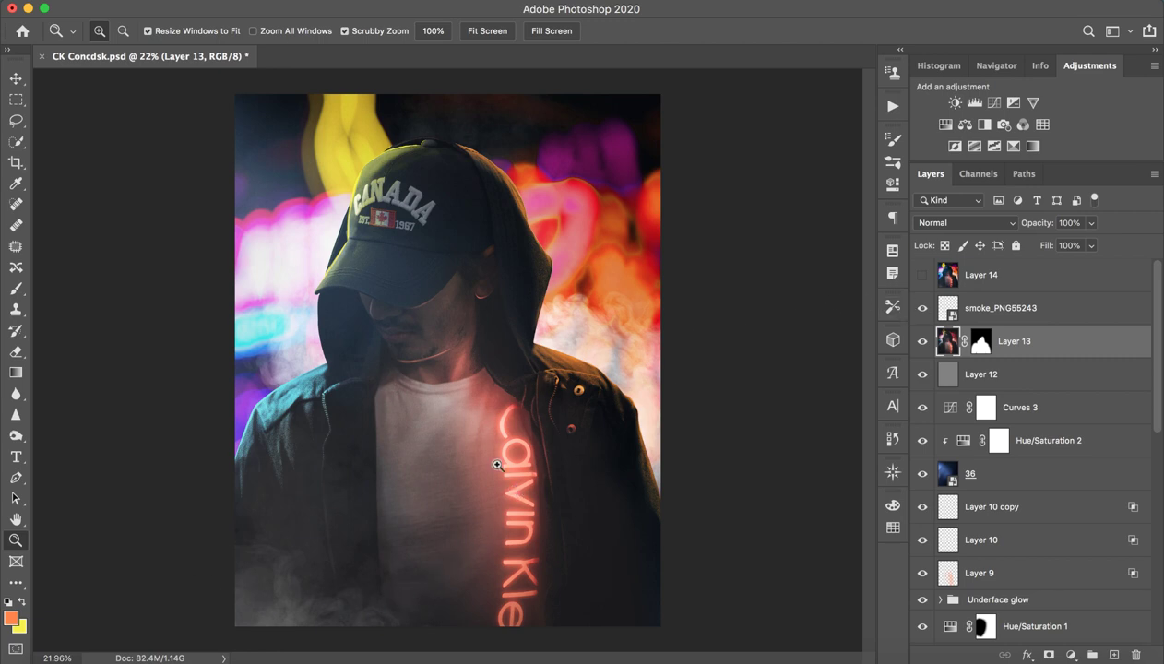
# - Select Layer 14 and make it visible for the final saturated colour grade
pyautogui.click(1049, 274)
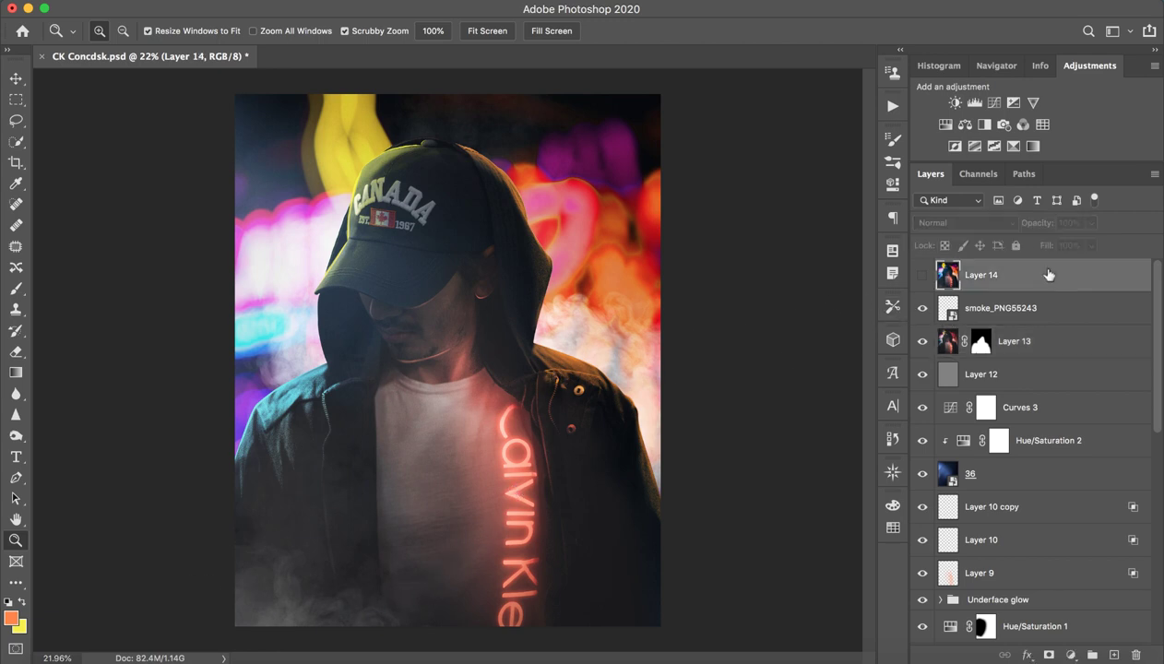
pyautogui.click(923, 275)
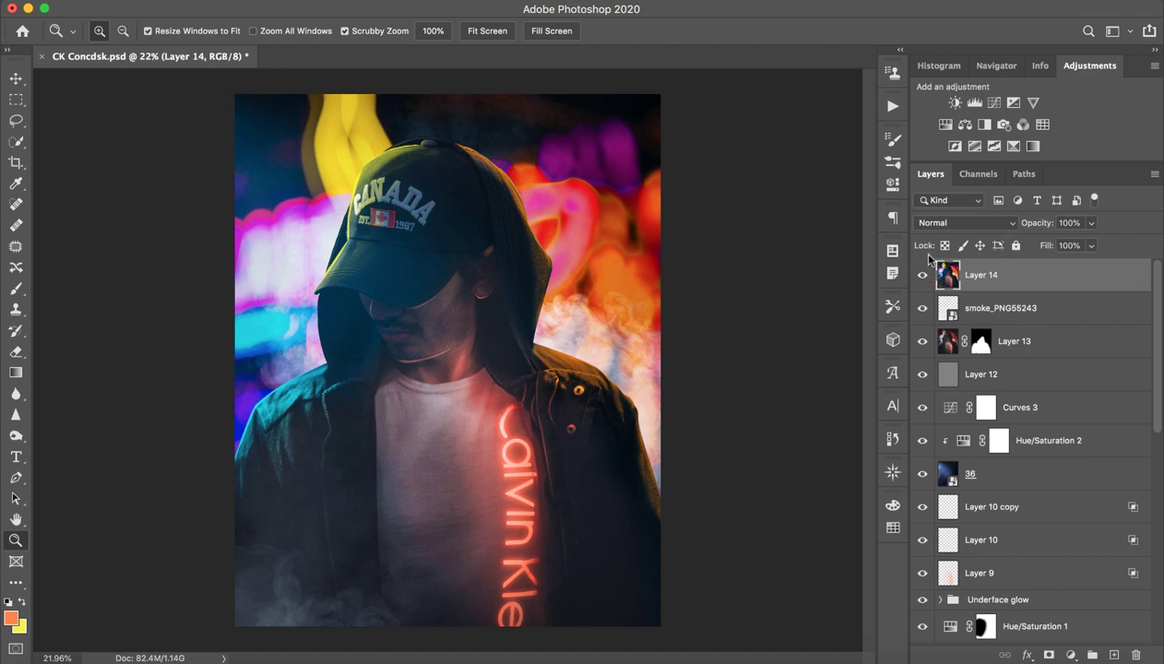
pyautogui.moveTo(565, 376); pyautogui.dragTo(568, 376)
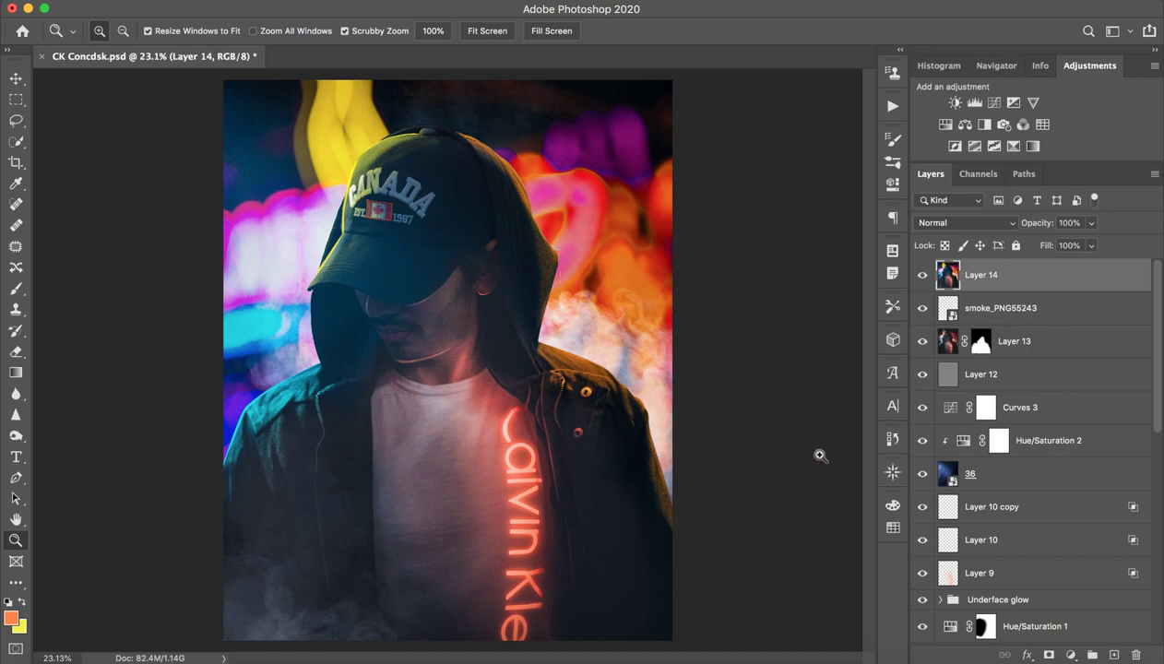
pyautogui.scroll(-10, 1022, 487)
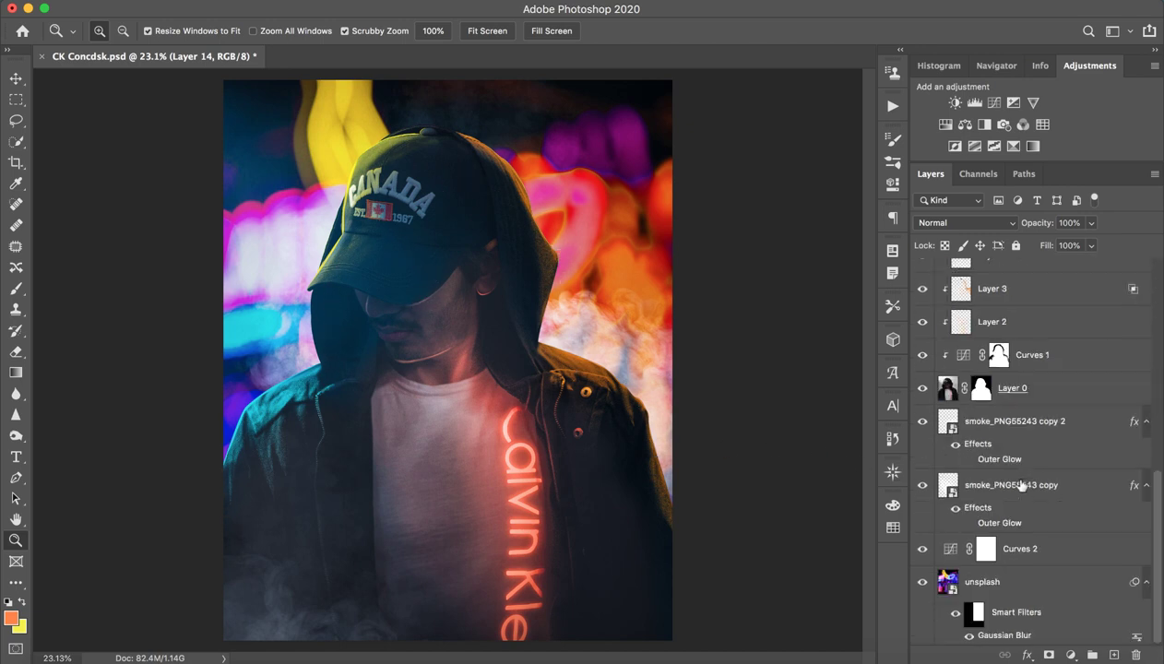
pyautogui.press('alt')
pyautogui.keyDown('alt'); pyautogui.click(923, 389); pyautogui.keyUp('alt')
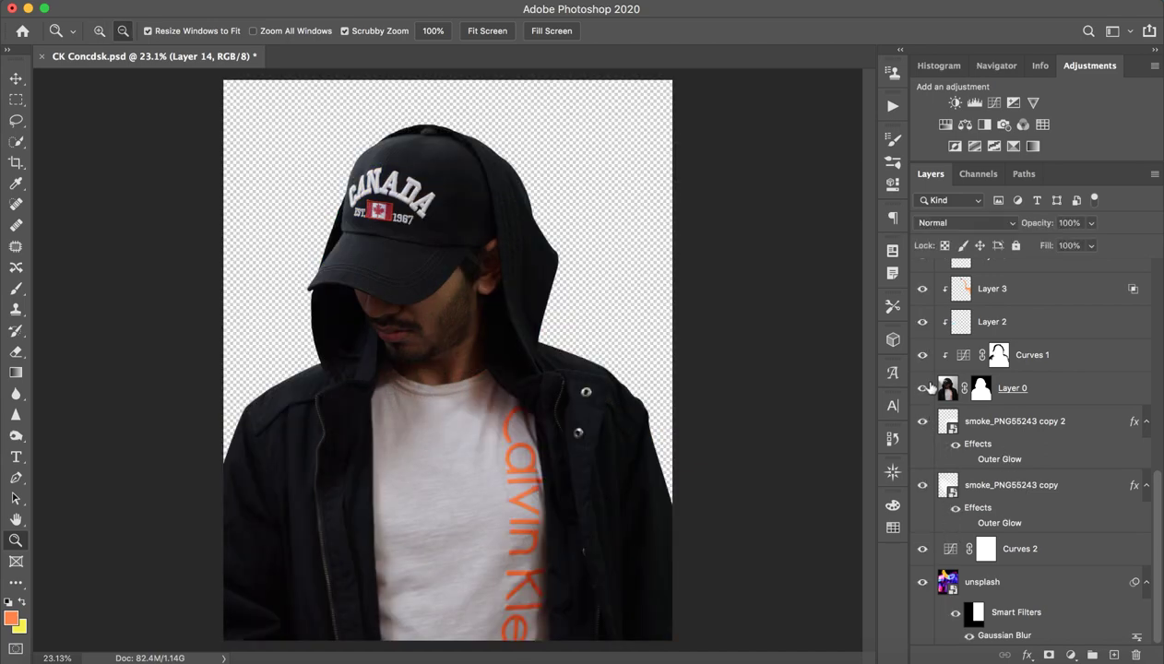
pyautogui.keyDown('alt'); pyautogui.click(923, 388); pyautogui.keyUp('alt')
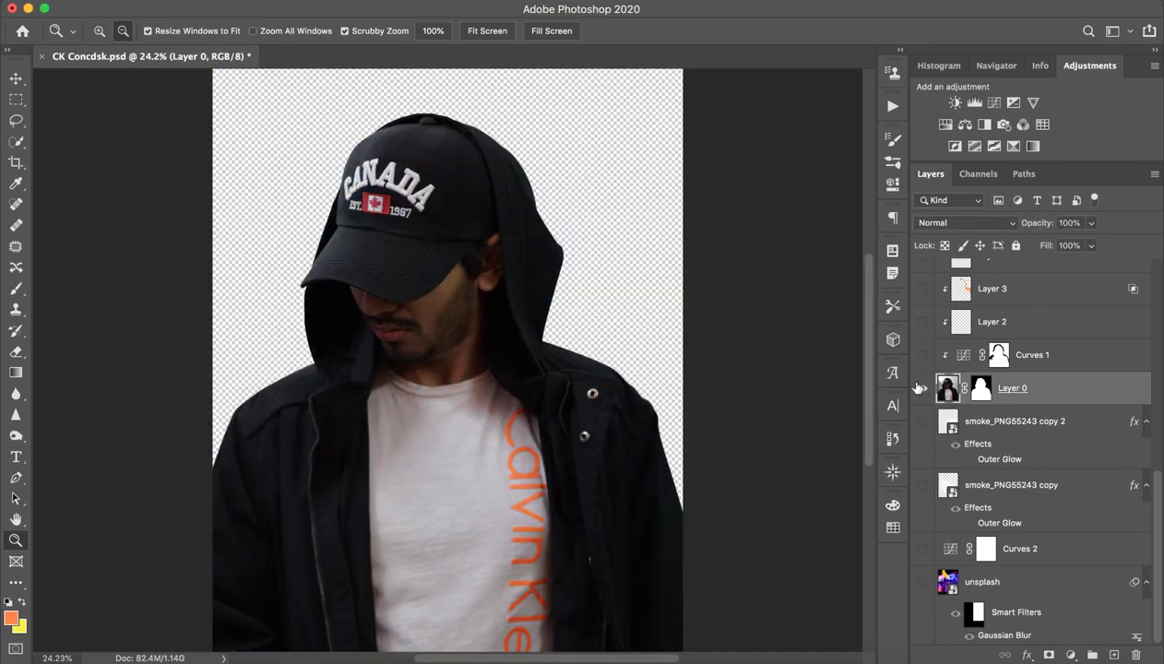